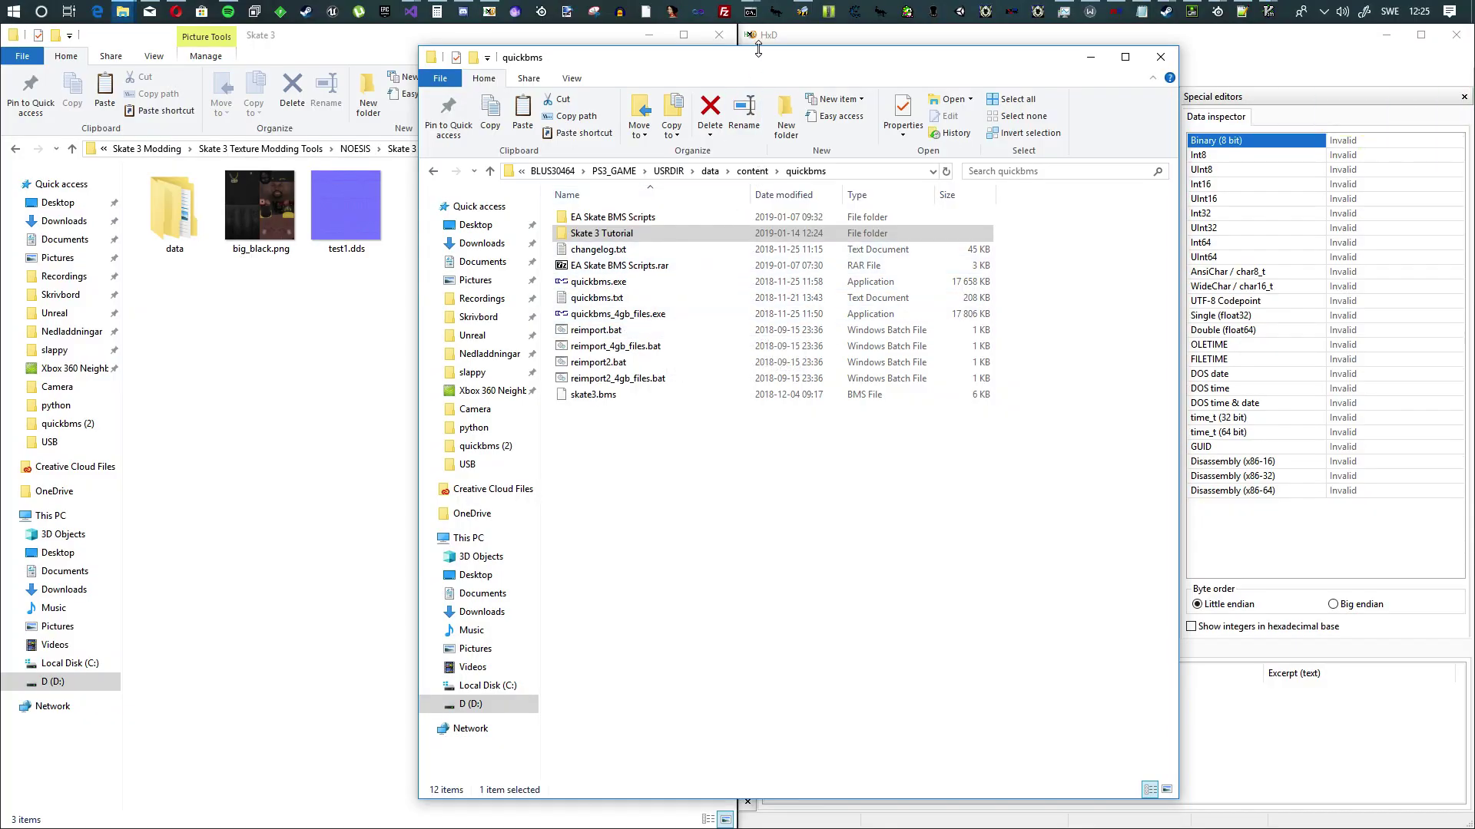
Look through the EA Skate BMS Scripts folder and return to the quickbms folder
drag(759, 63, 785, 30)
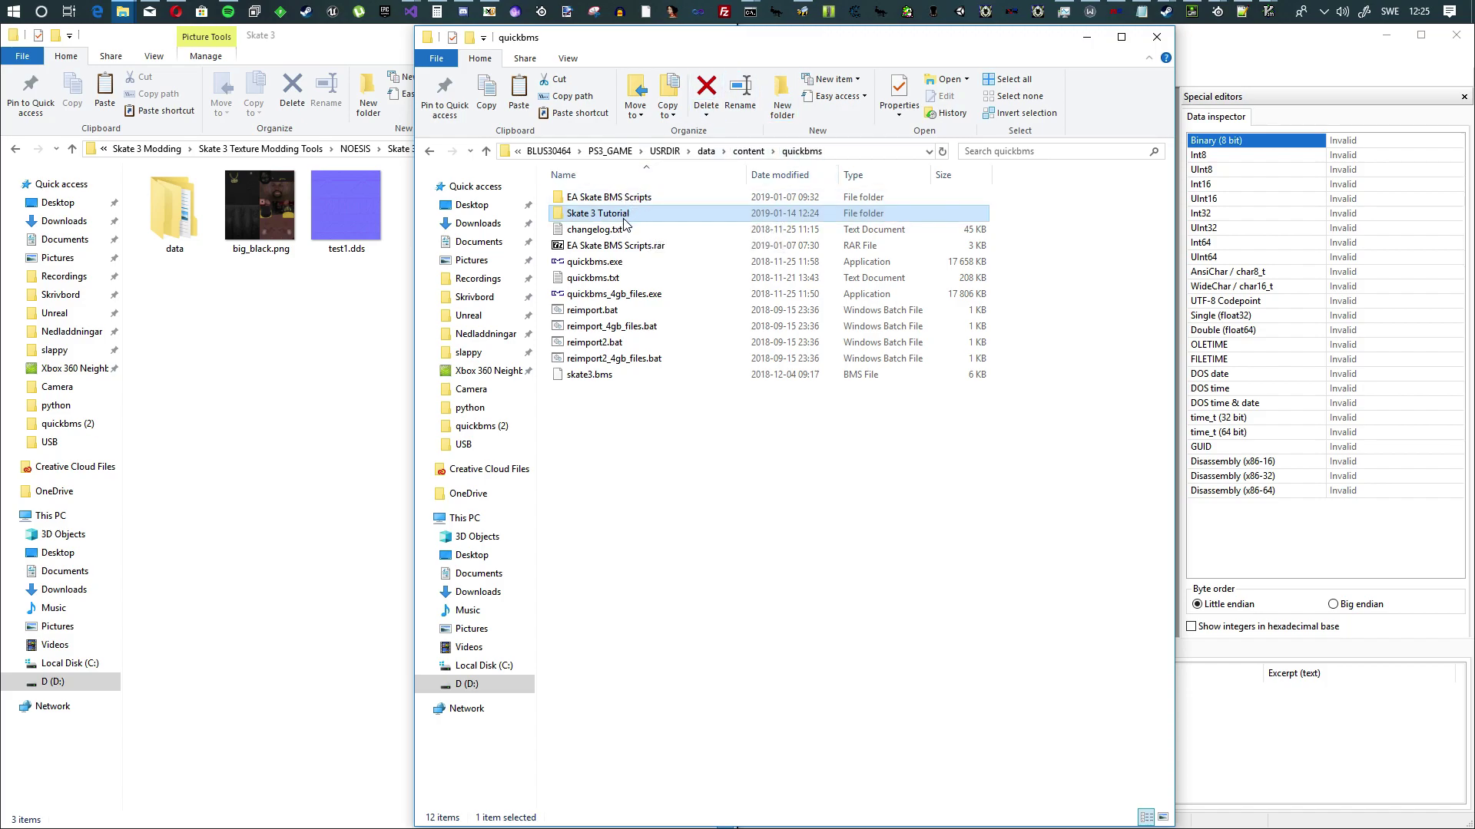
double_click(602, 198)
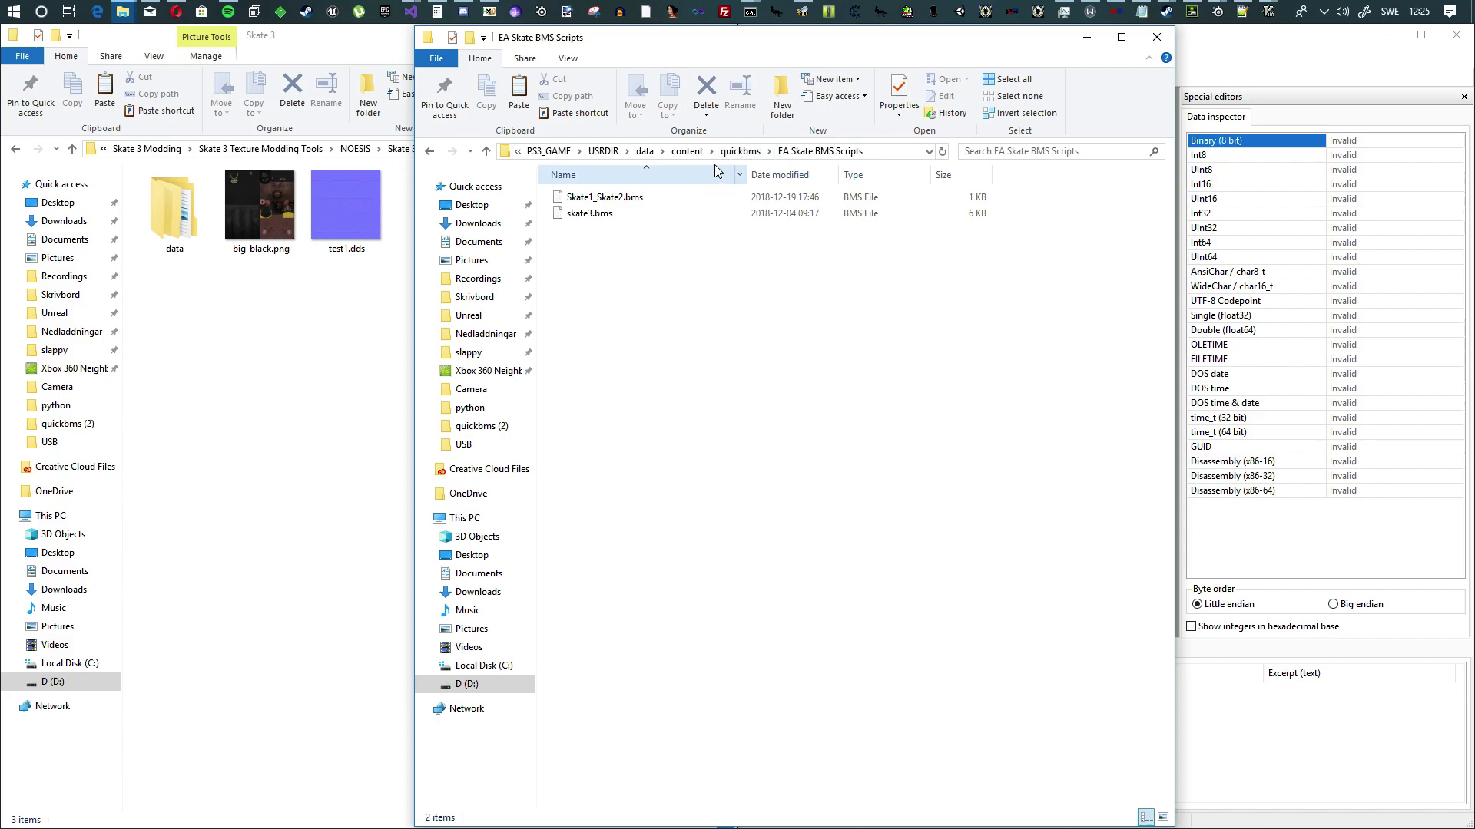
click(741, 151)
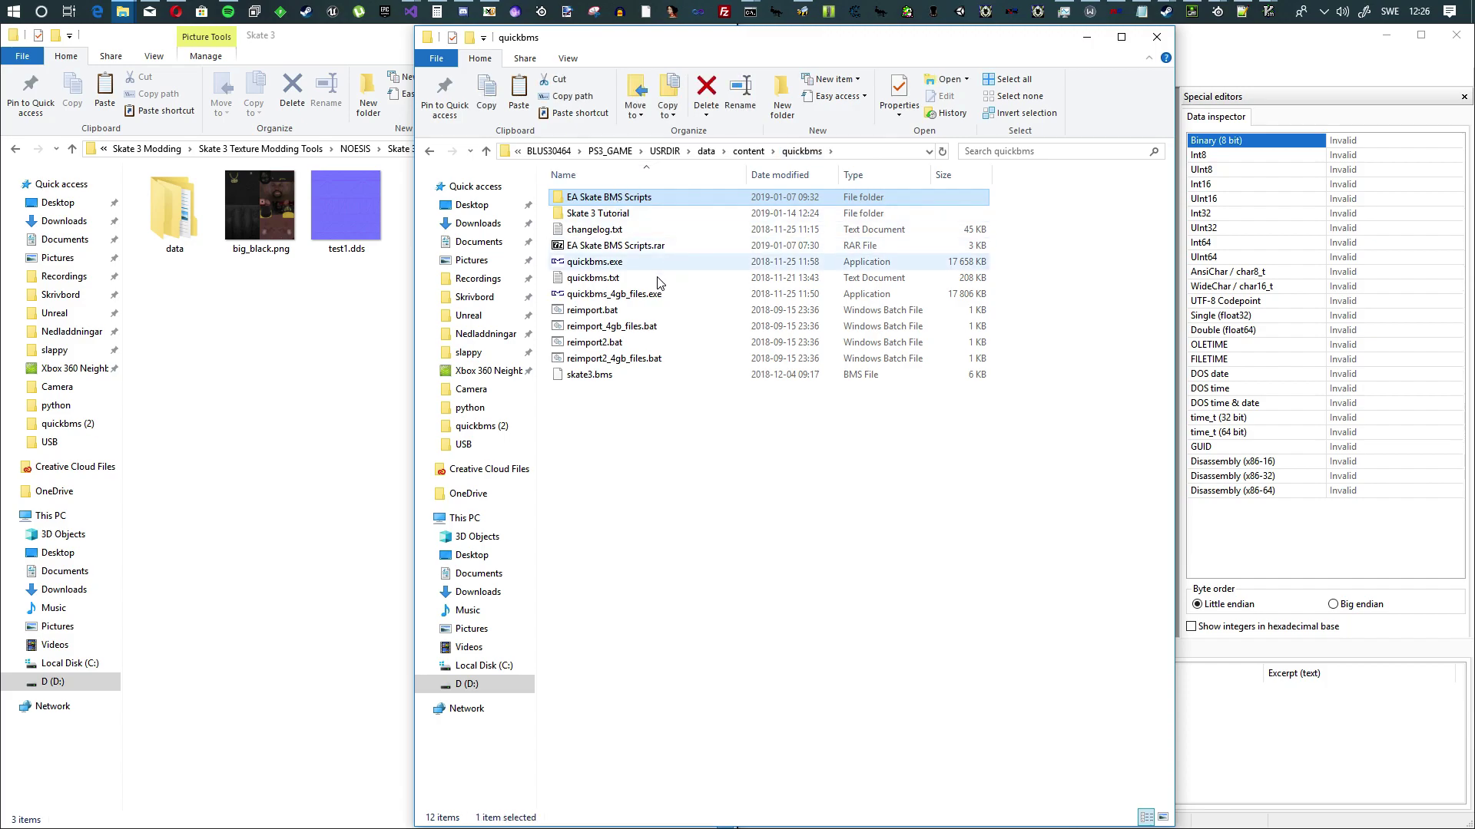
Run quickbms_4gb_files.exe and choose skate3.bms from the EA Skate BMS Scripts folder as the BMS script
click(624, 298)
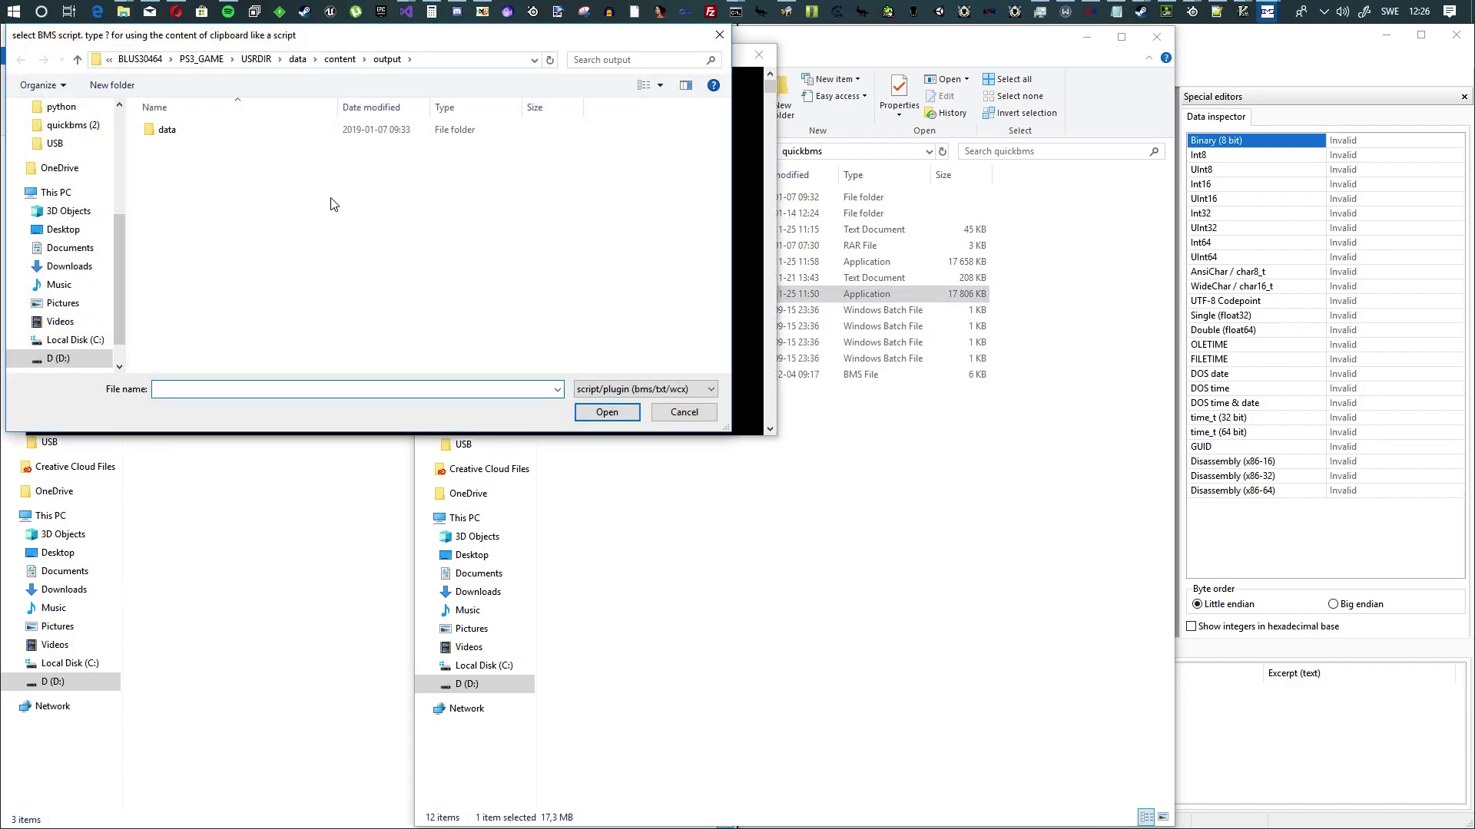
click(348, 63)
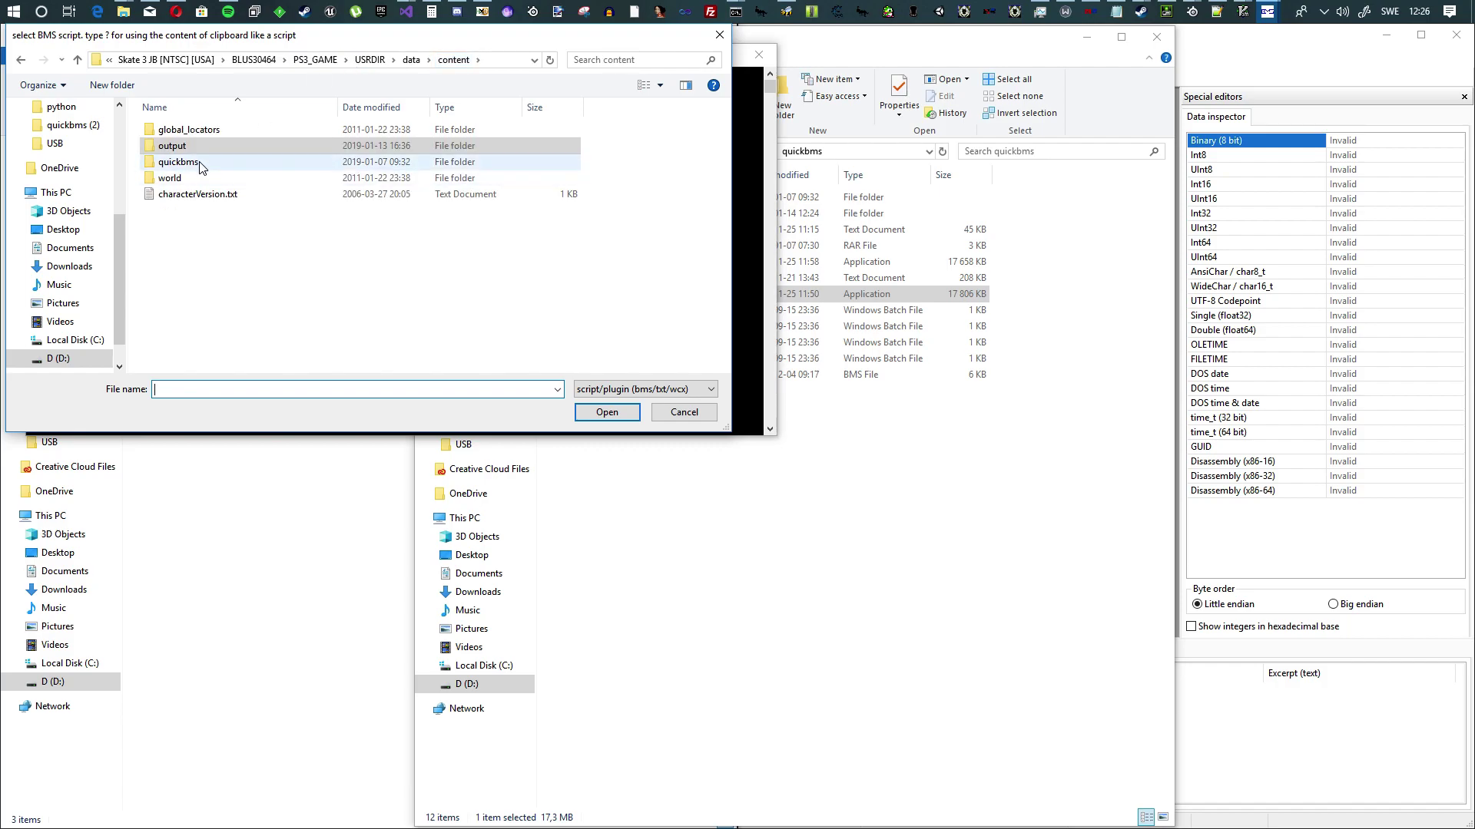
double_click(202, 166)
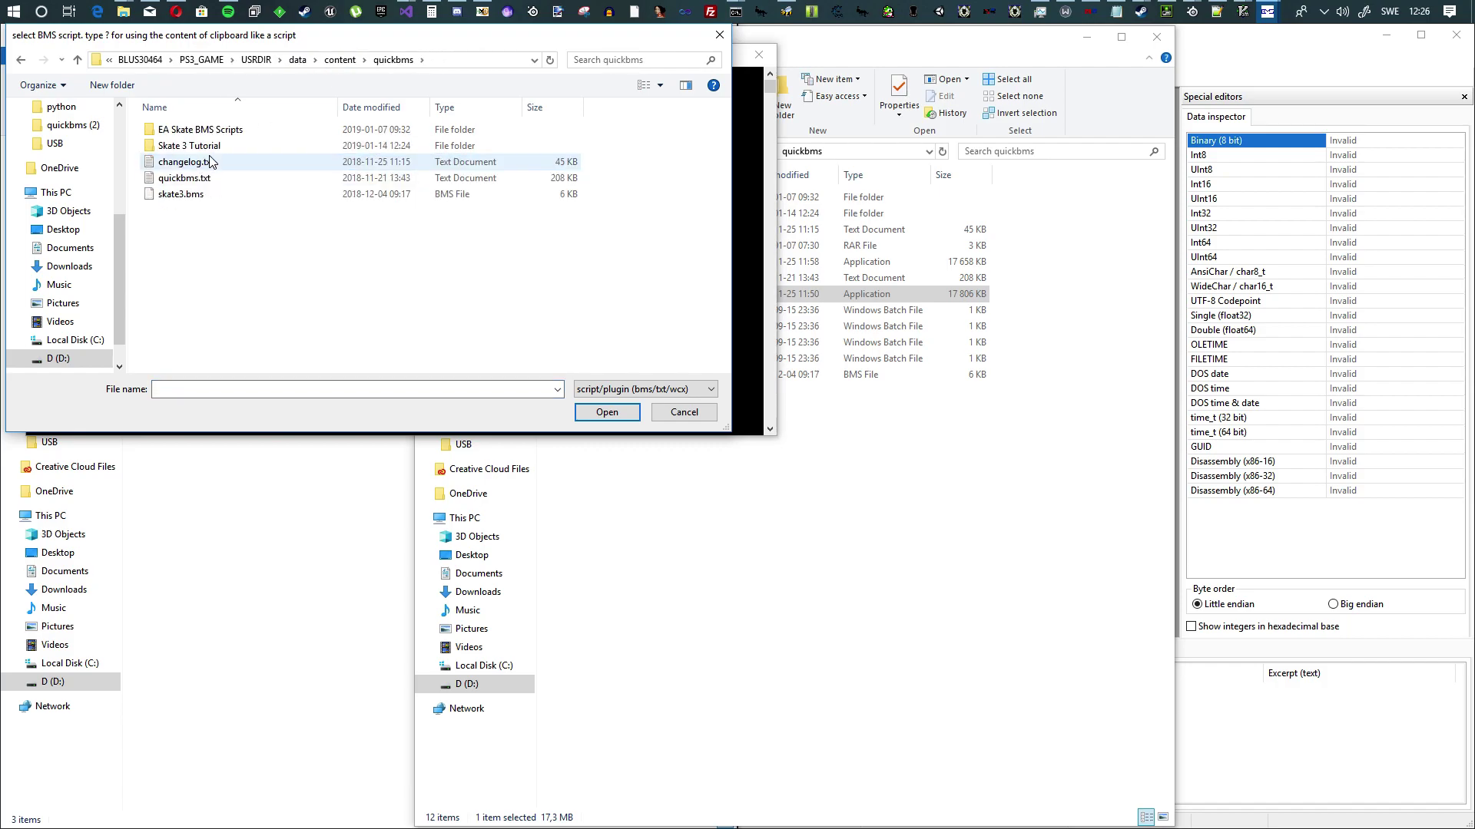
click(197, 198)
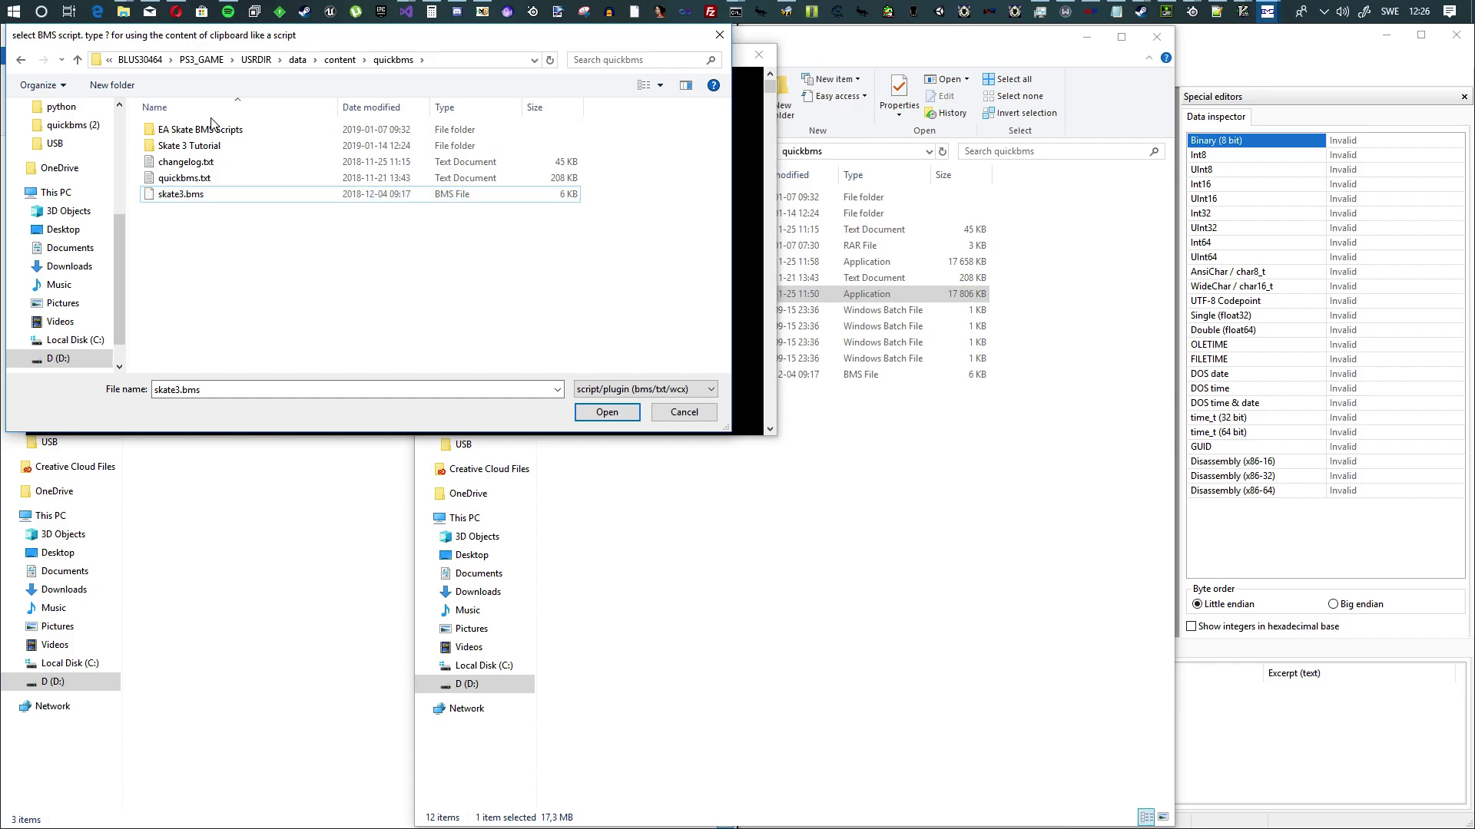
double_click(184, 129)
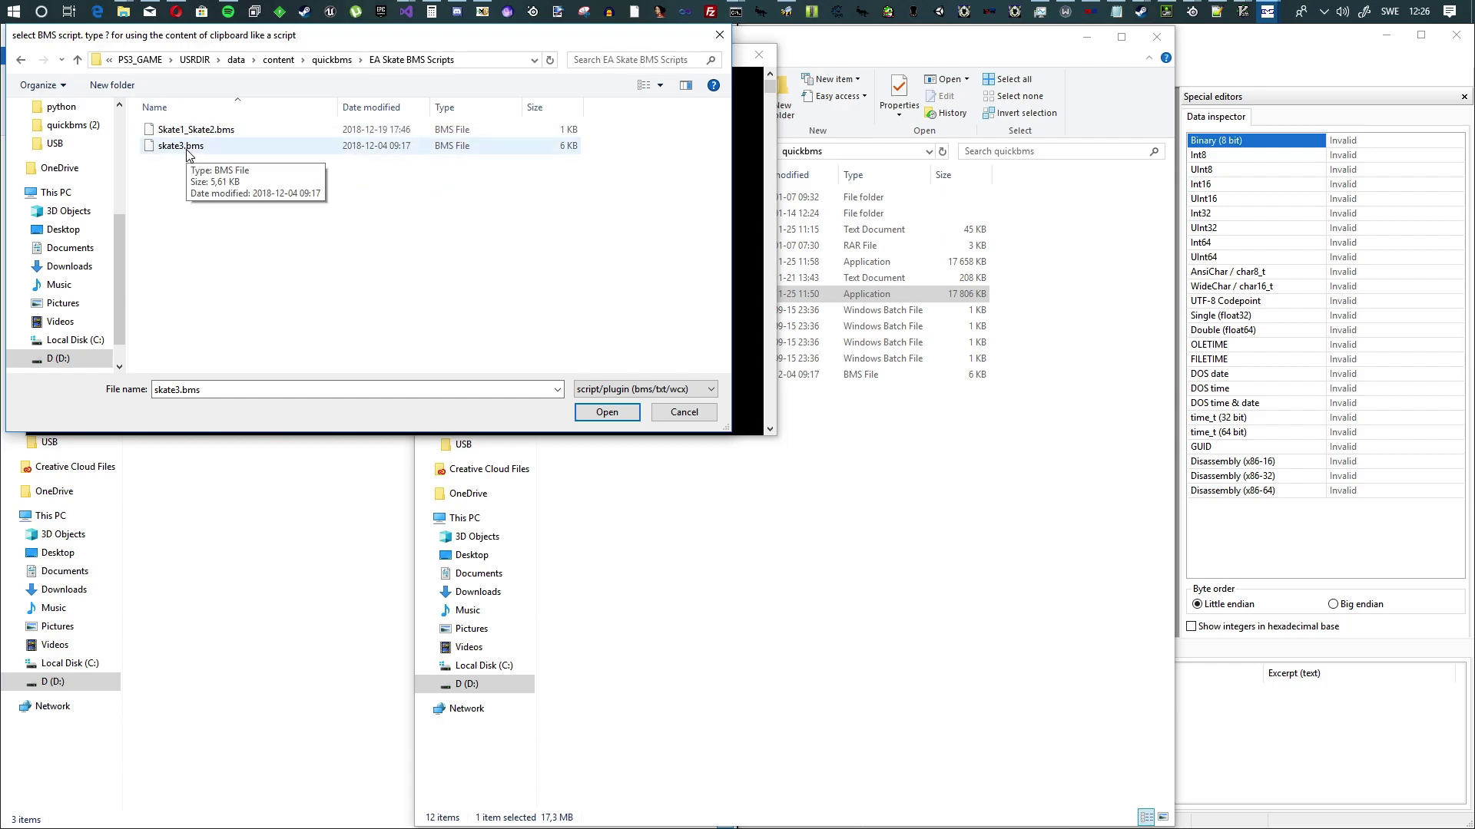
click(188, 154)
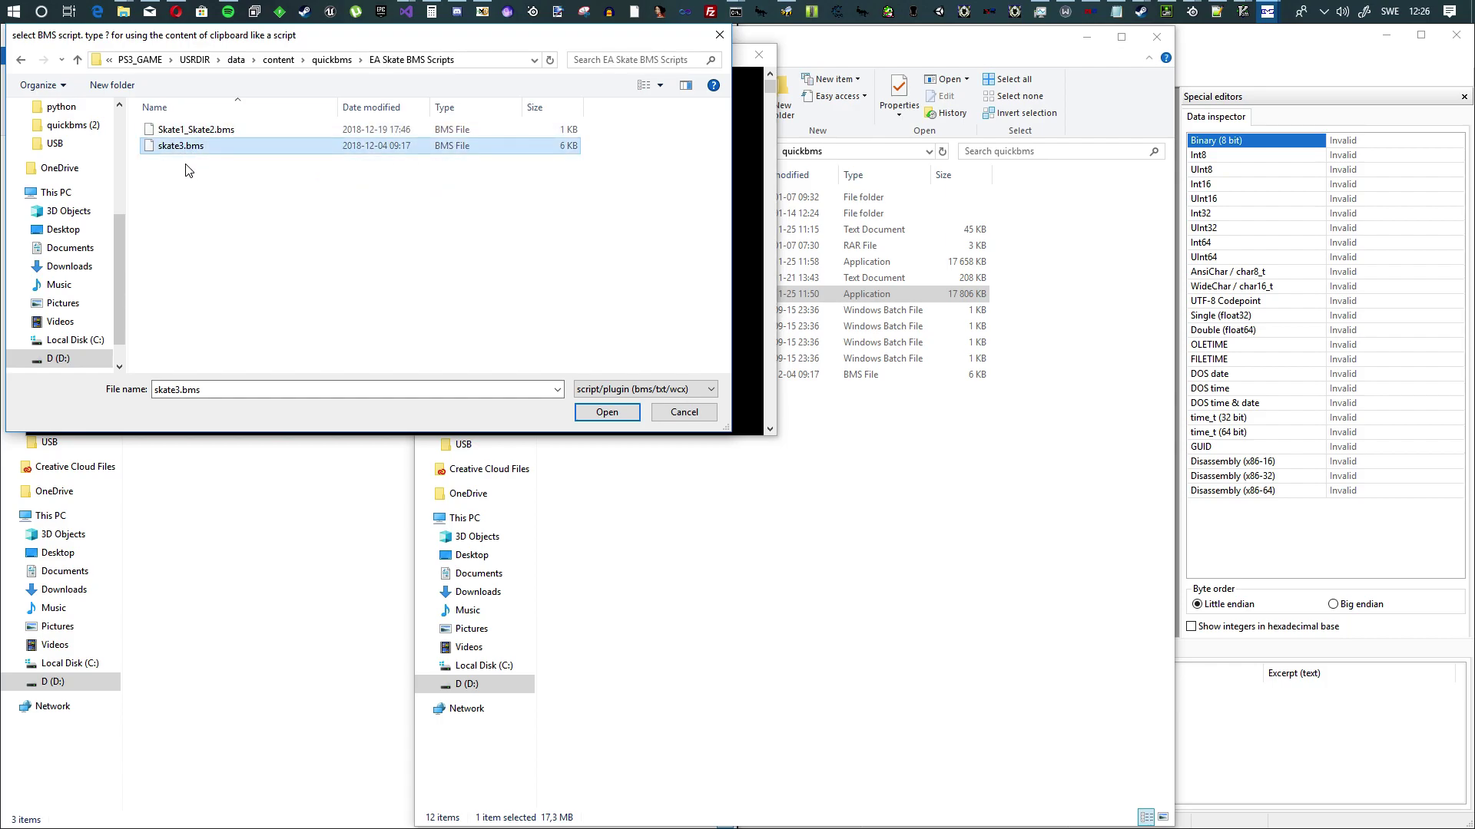
double_click(205, 149)
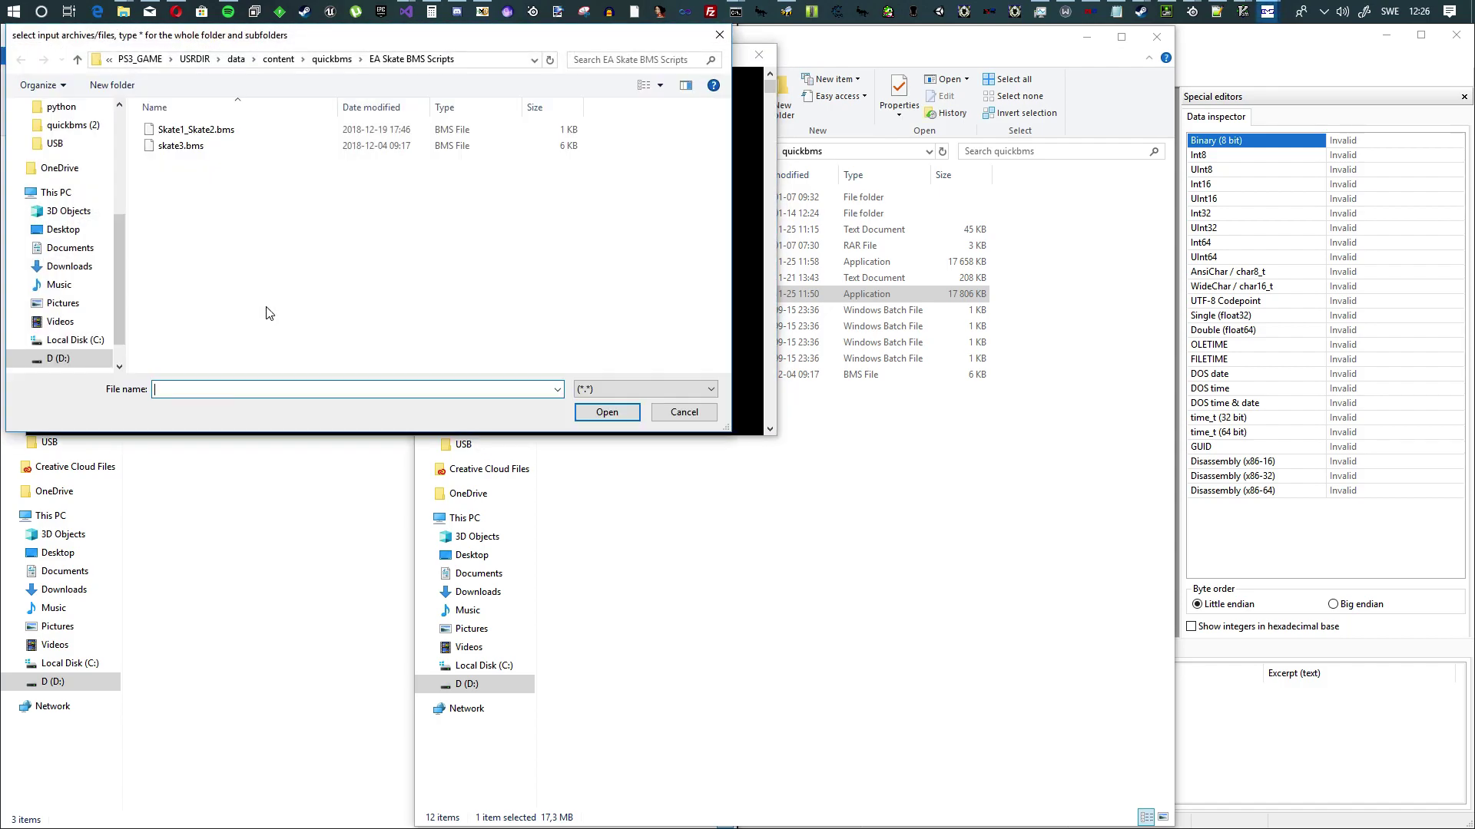
Browse for the input archives up to the inner Skate 3 JB [NTSC] [USA] game folder
drag(377, 41, 470, 125)
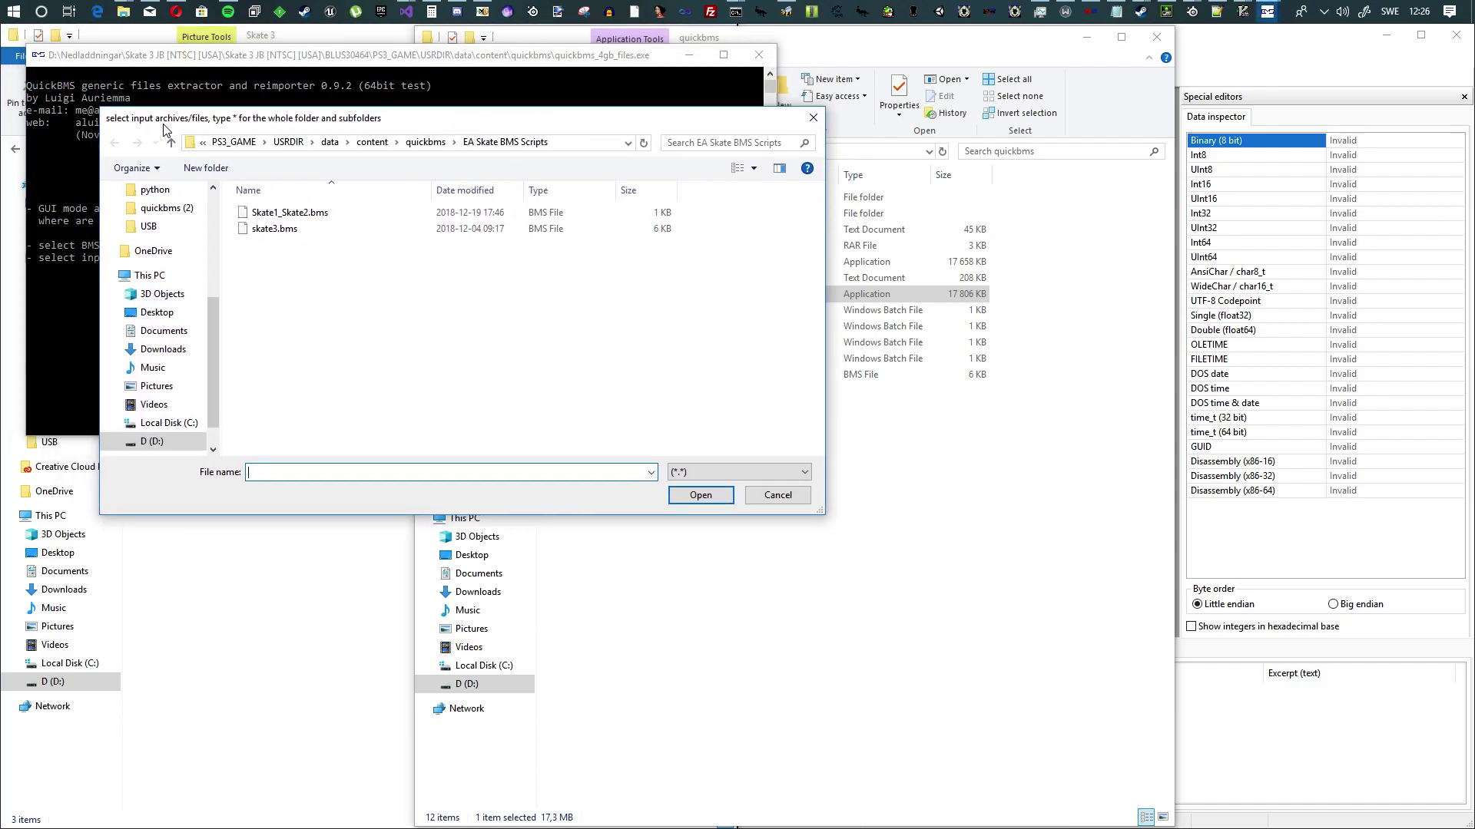
click(374, 143)
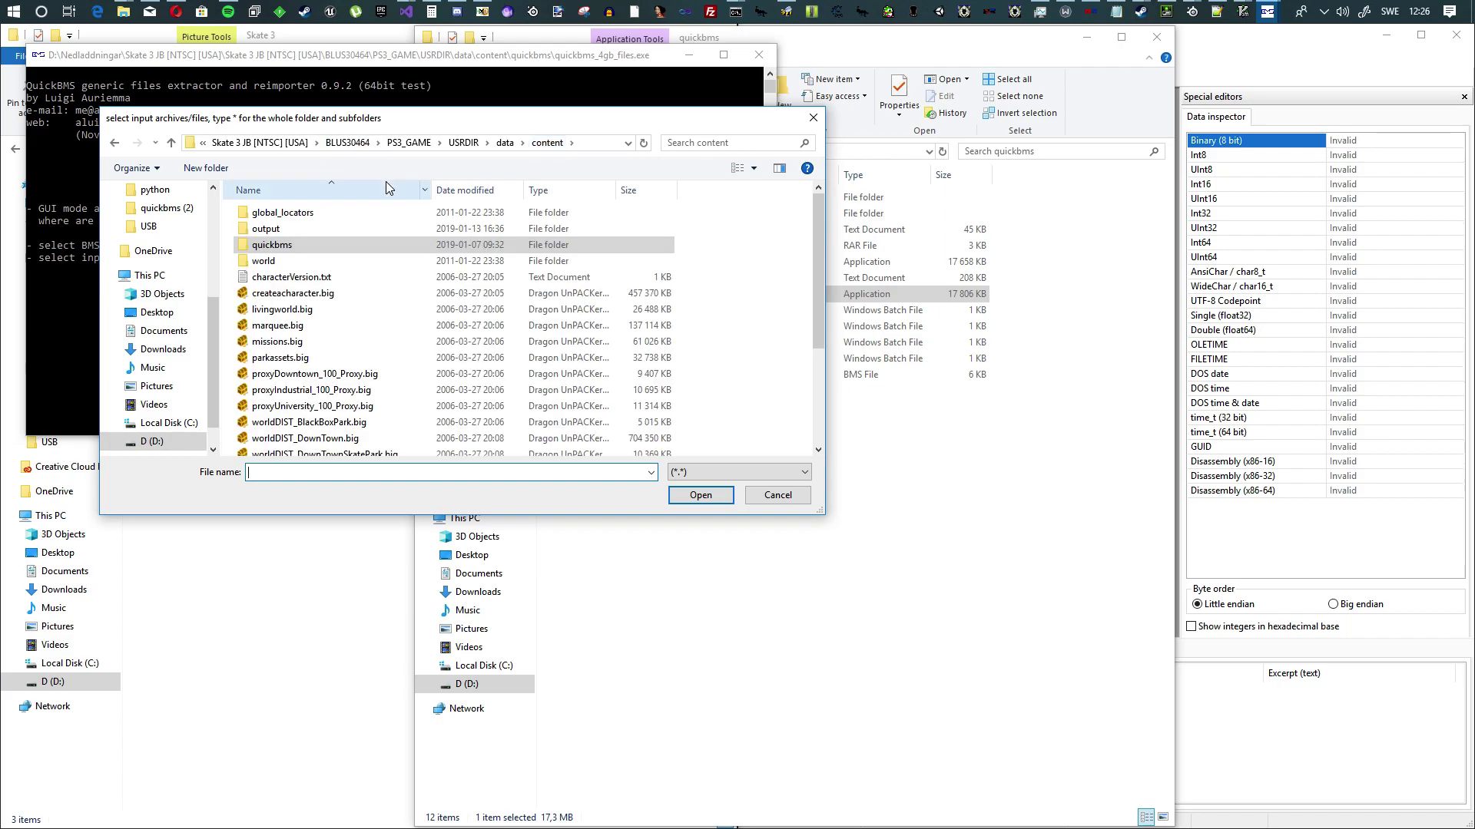
click(506, 143)
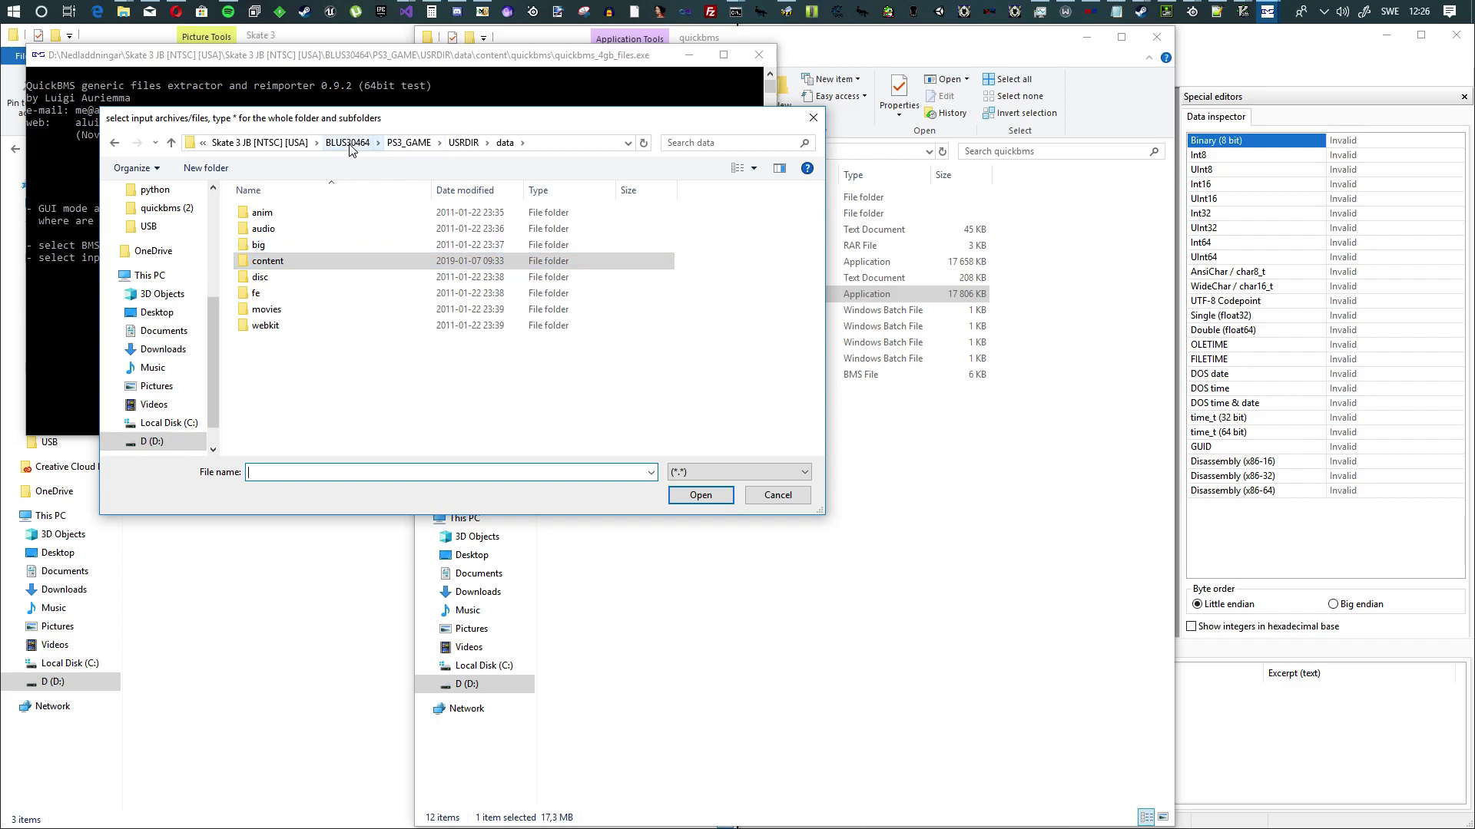
click(261, 143)
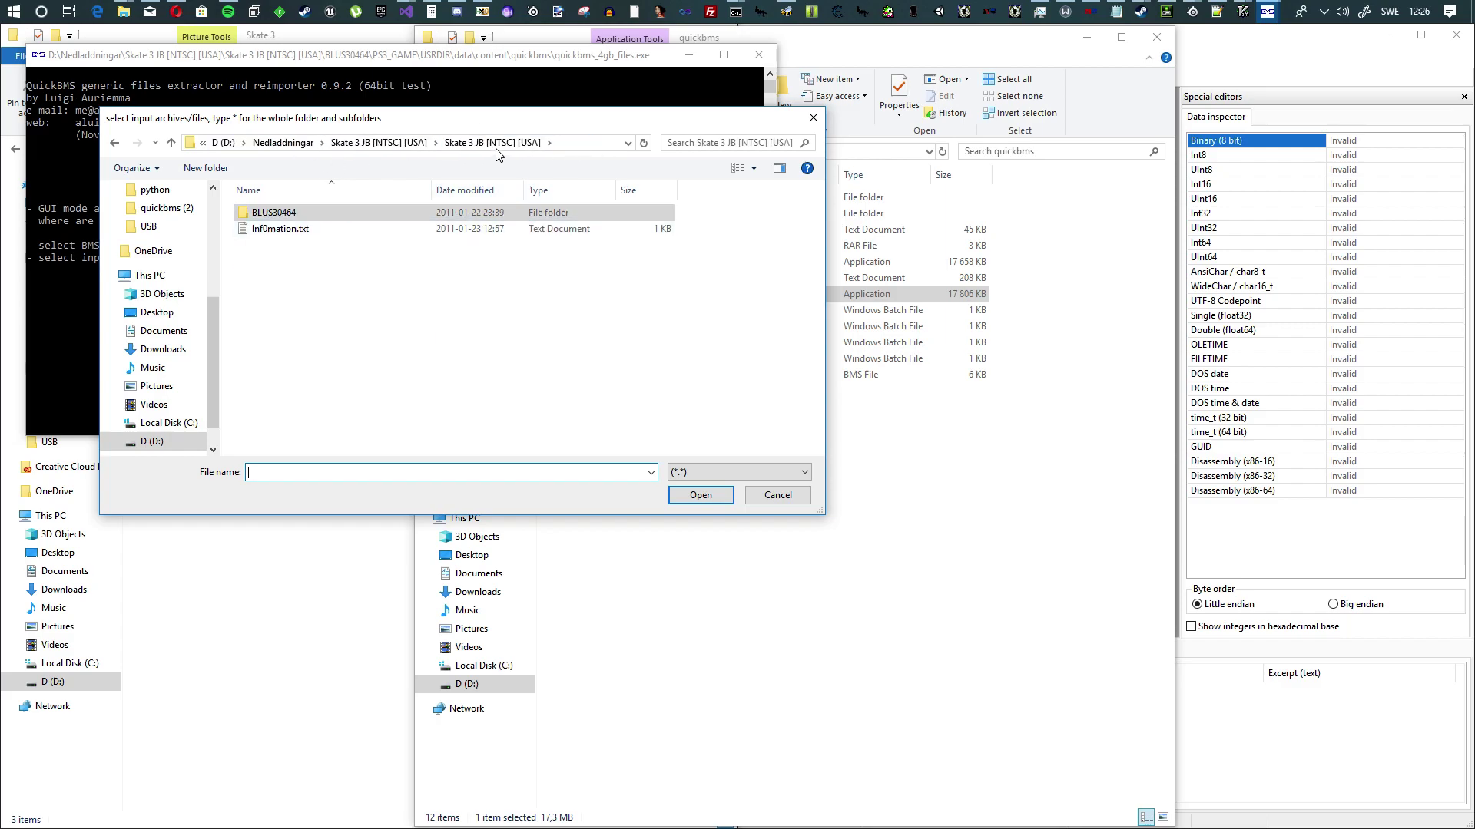
click(386, 146)
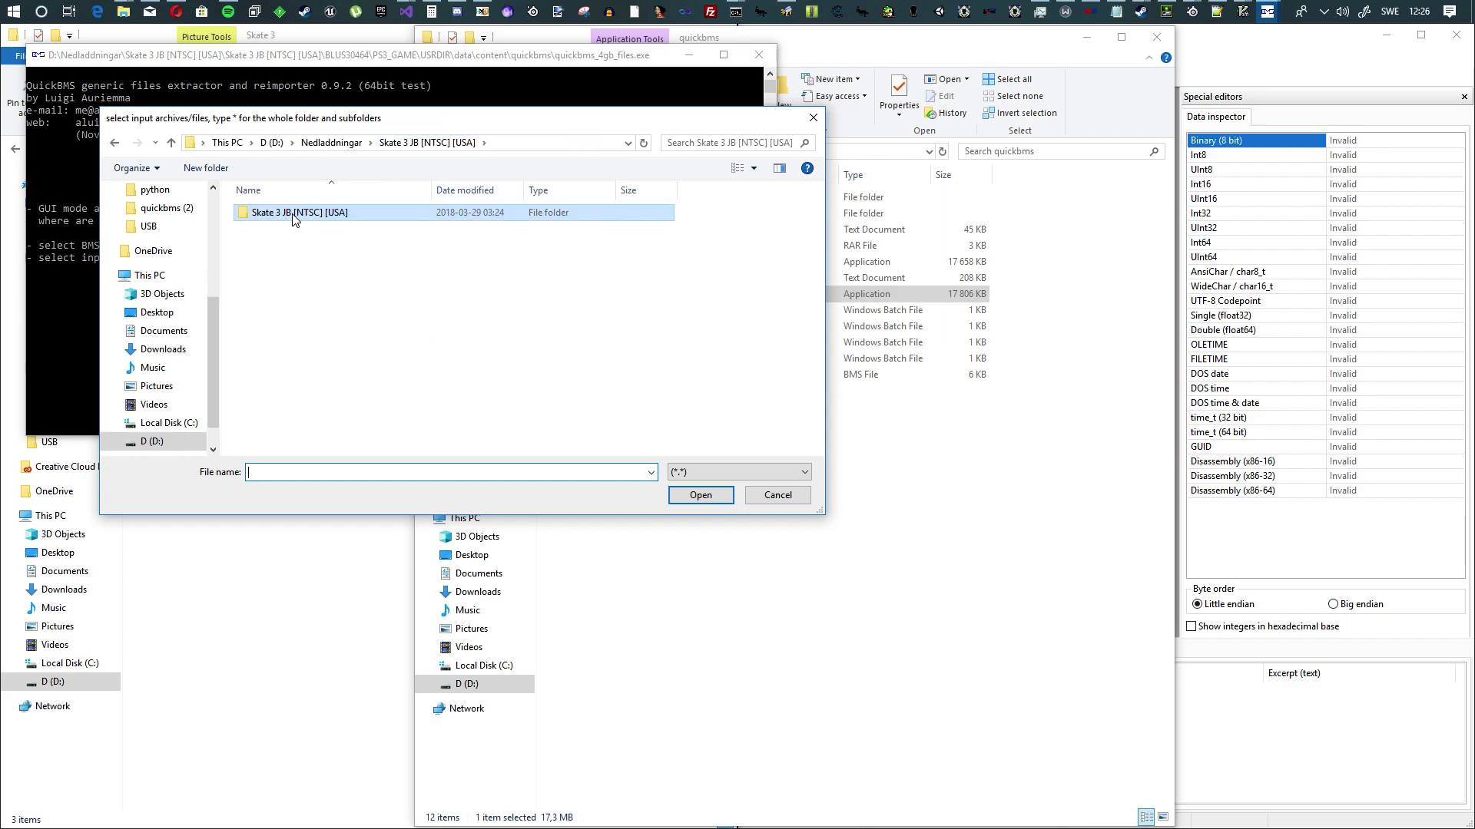
double_click(336, 223)
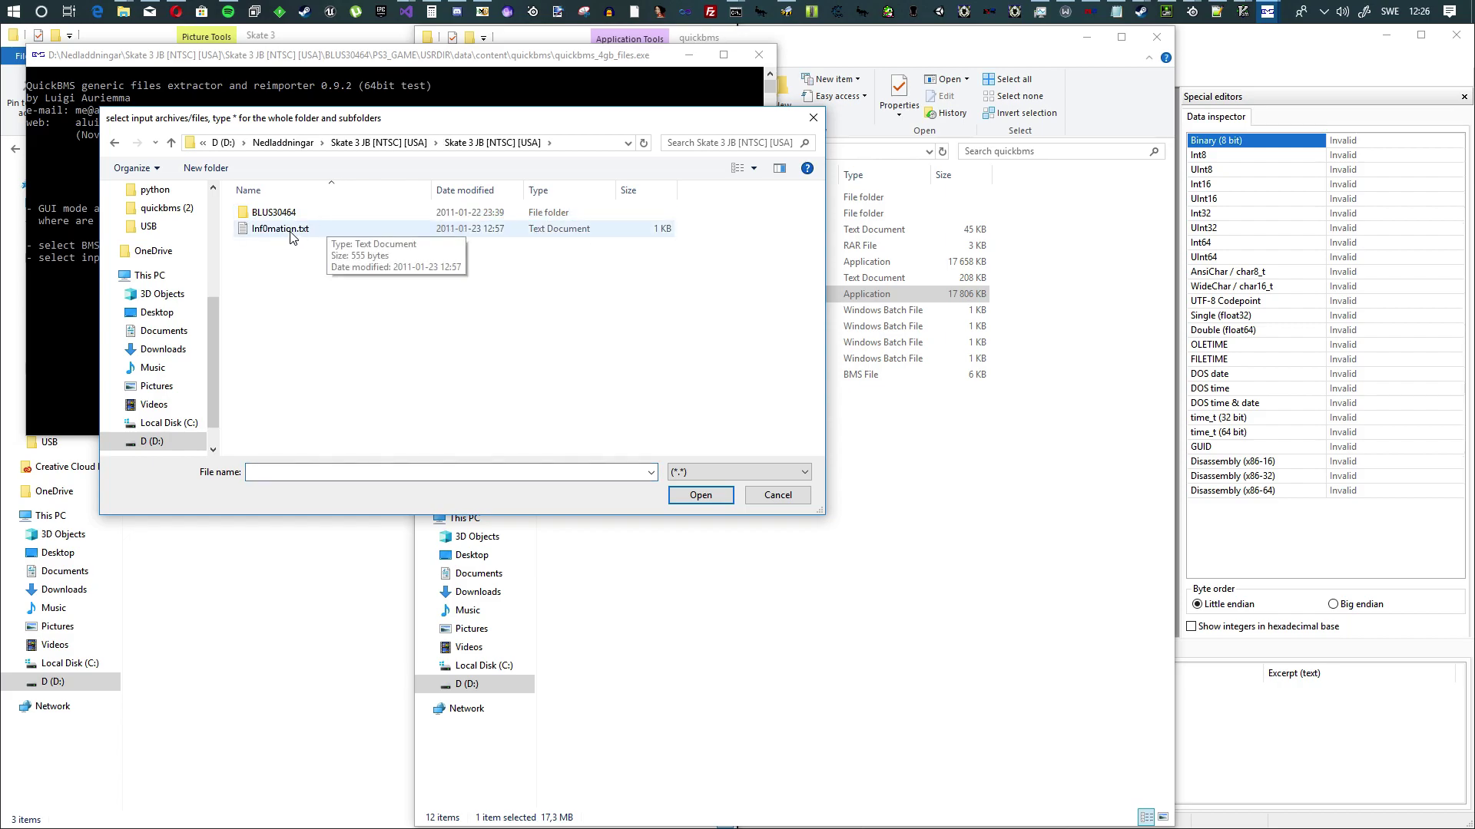
double_click(301, 210)
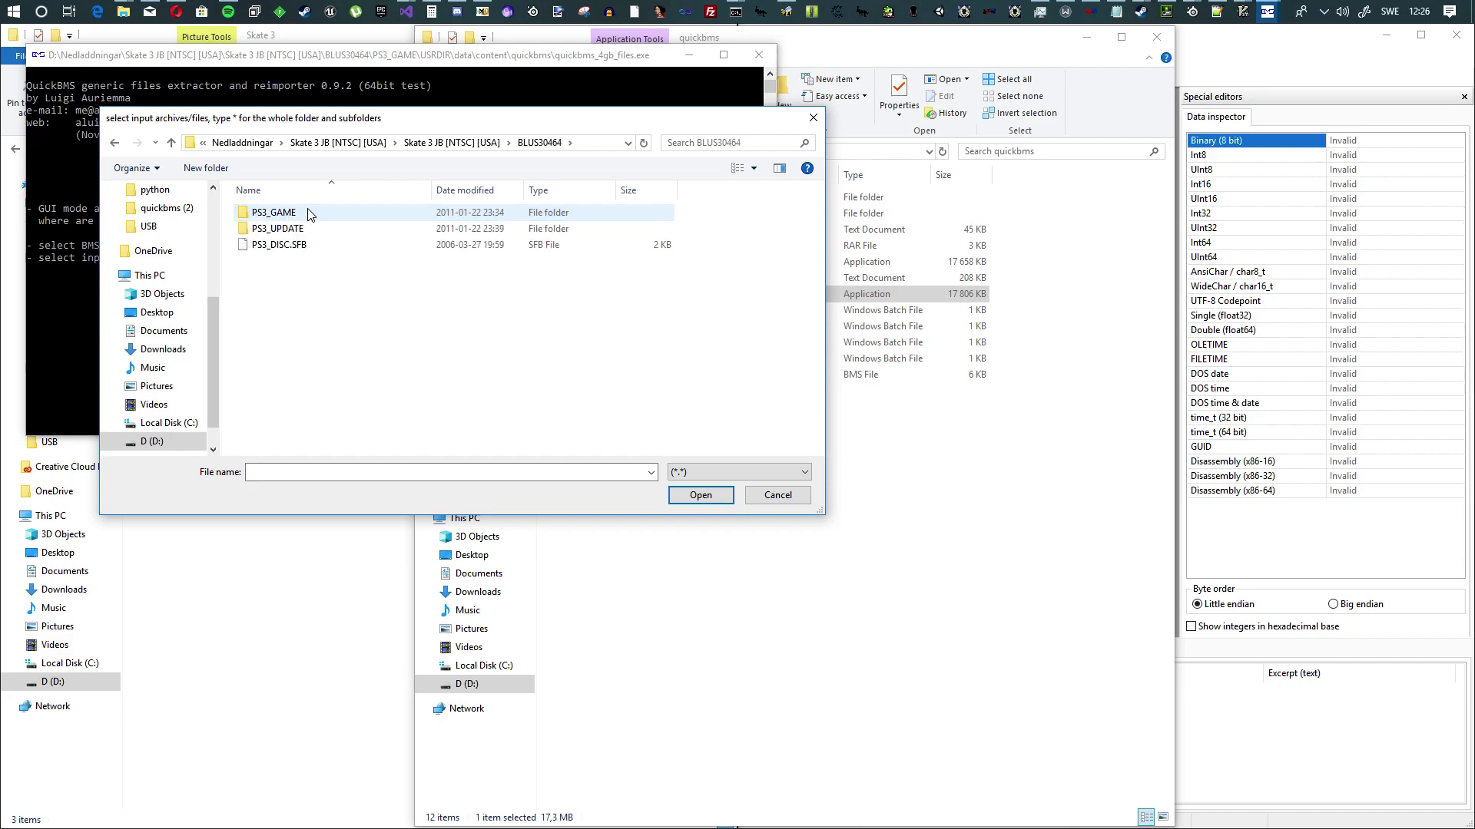
click(453, 143)
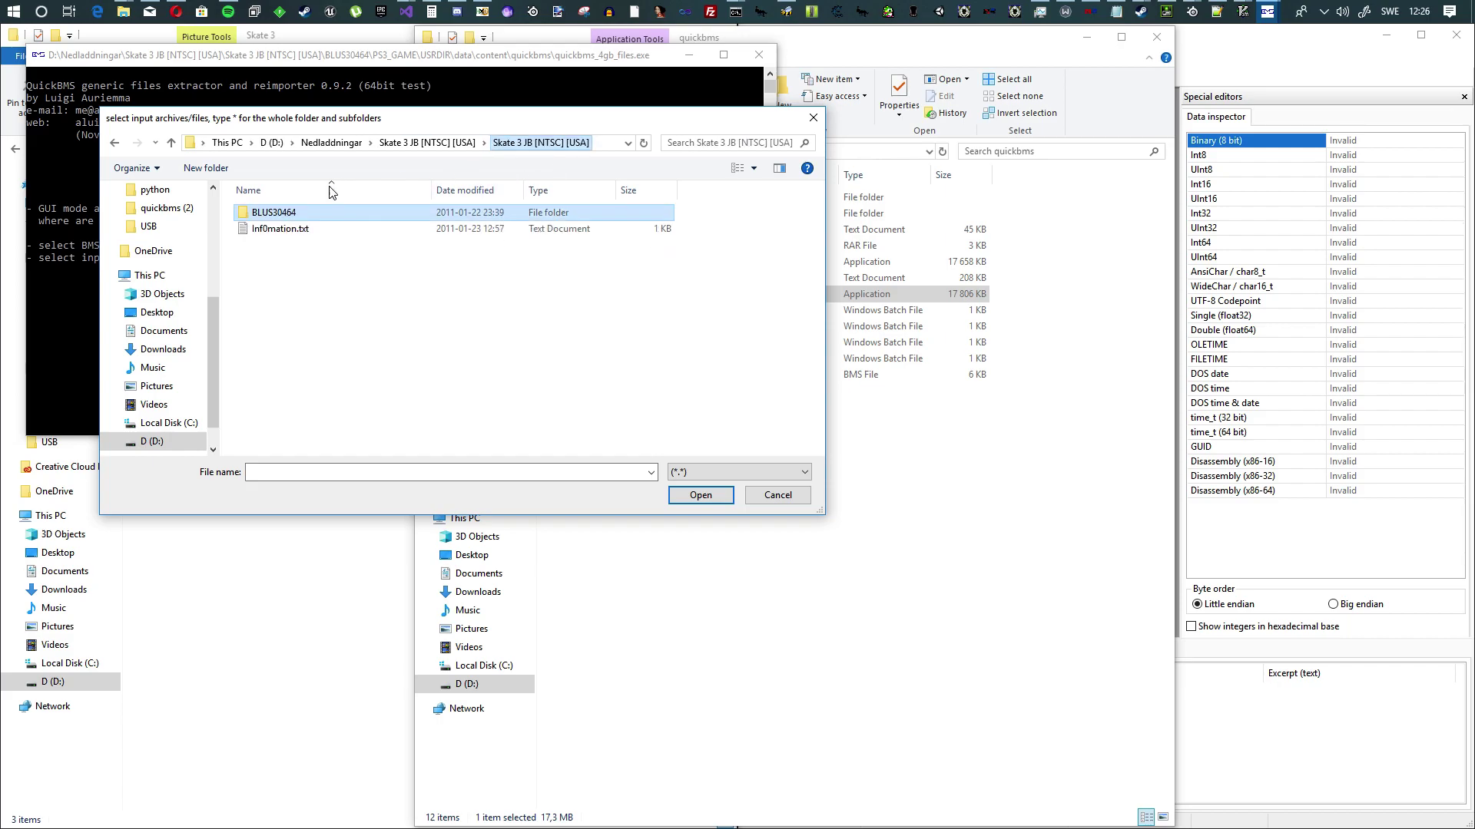
Go down through BLUS30464, PS3_GAME, USRDIR and data to the content folder
double_click(294, 219)
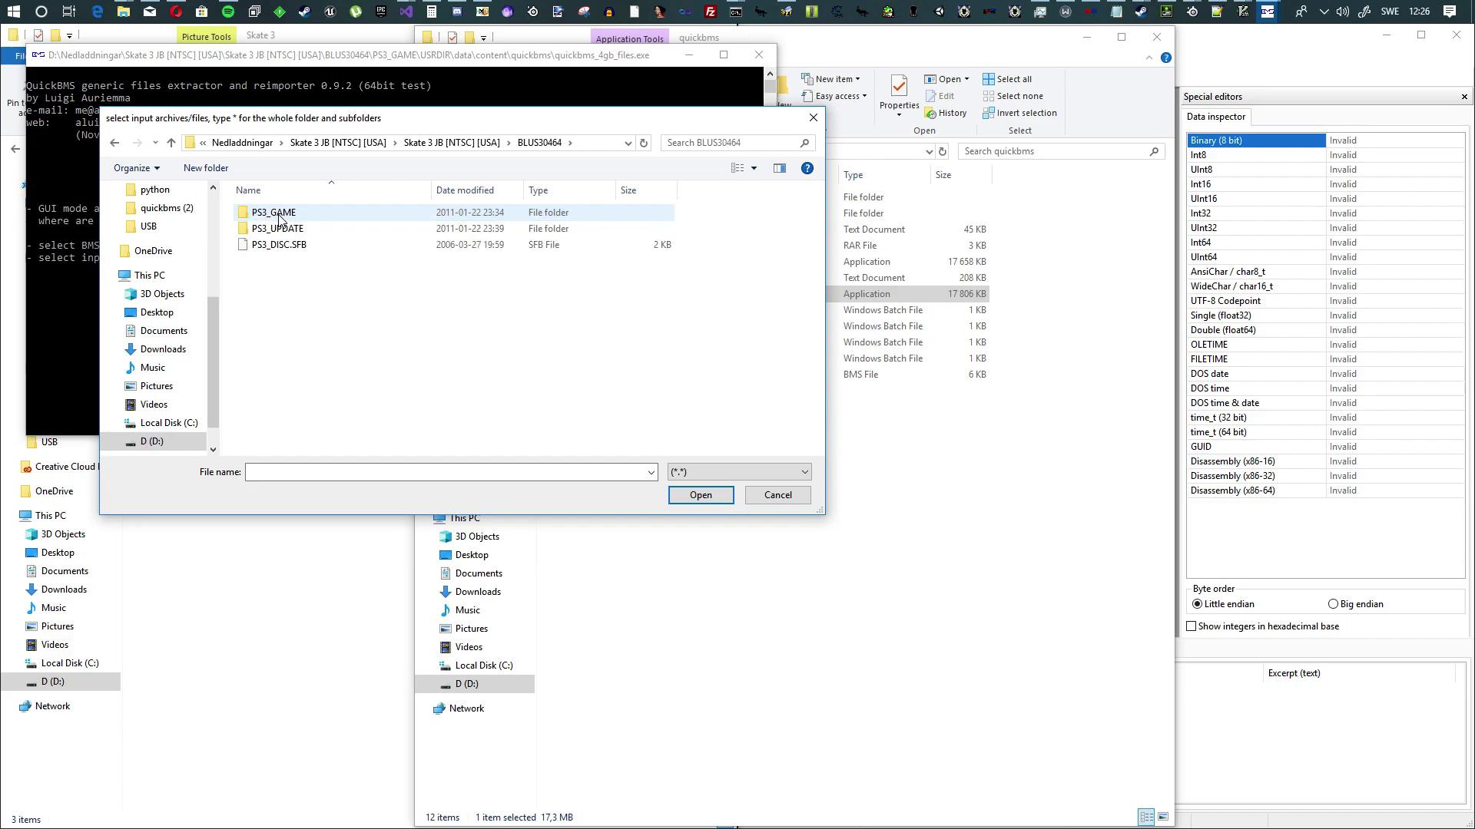
double_click(279, 218)
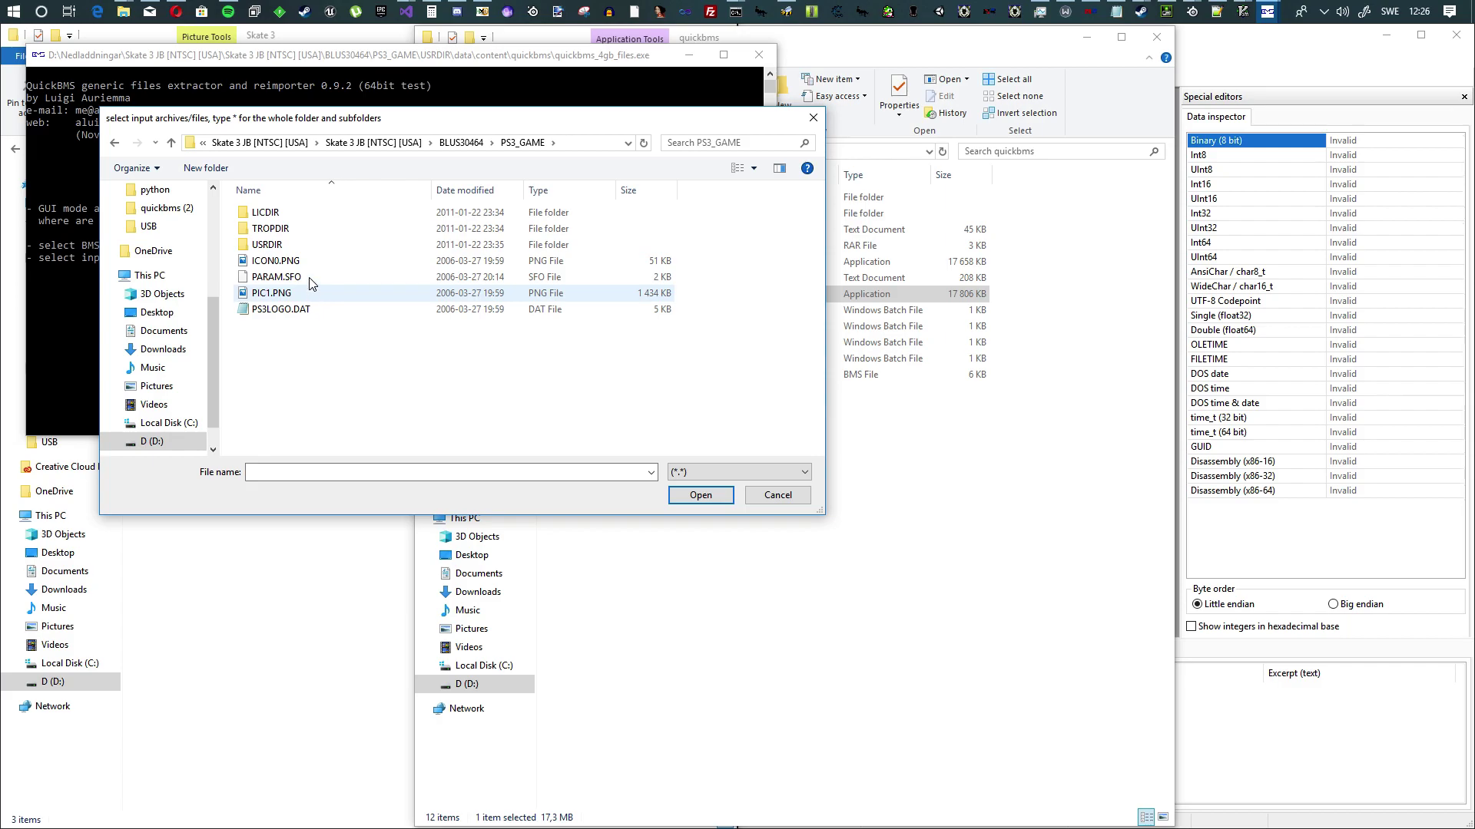
double_click(282, 245)
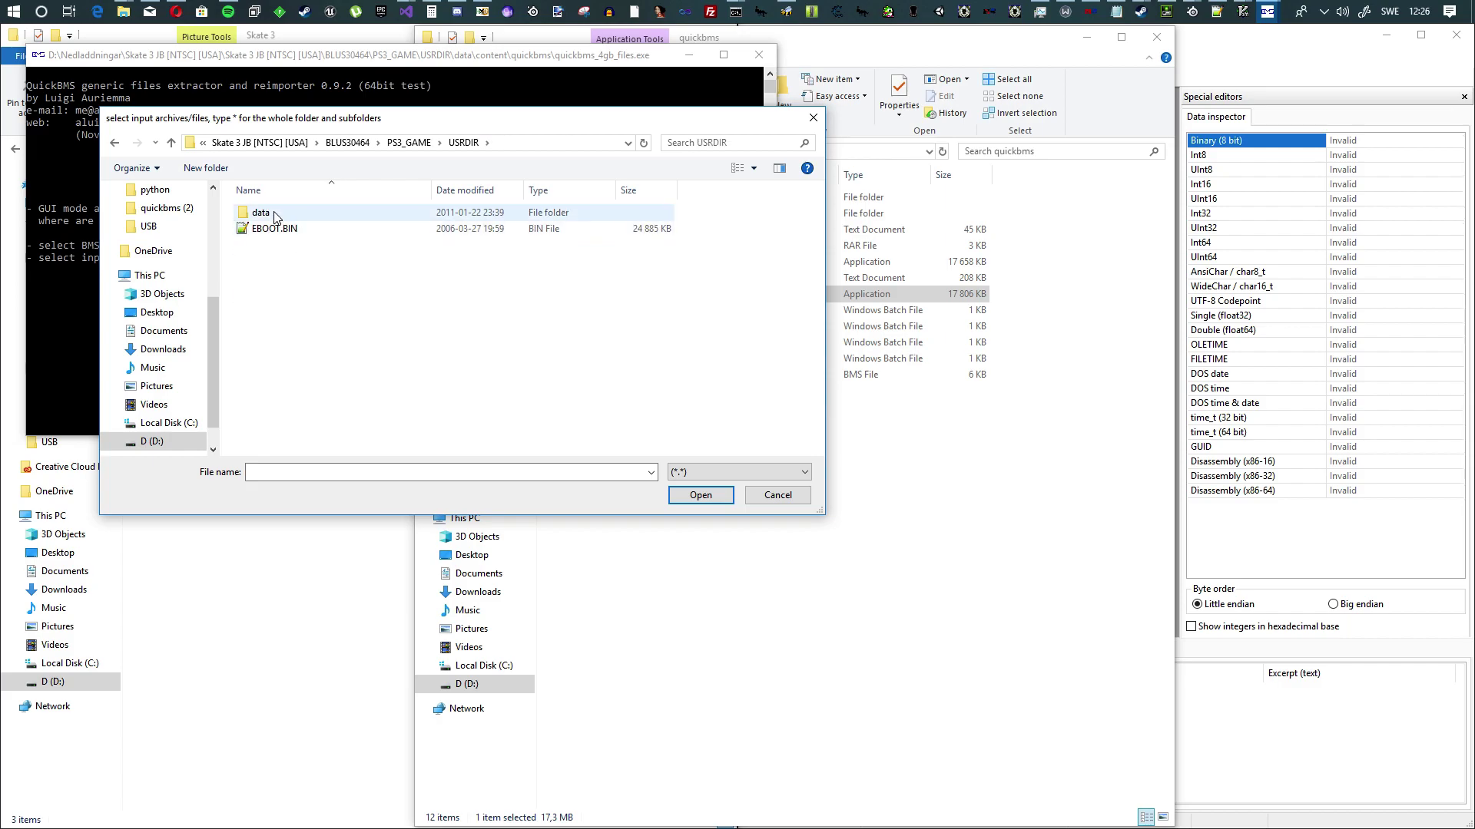
click(274, 215)
double_click(274, 215)
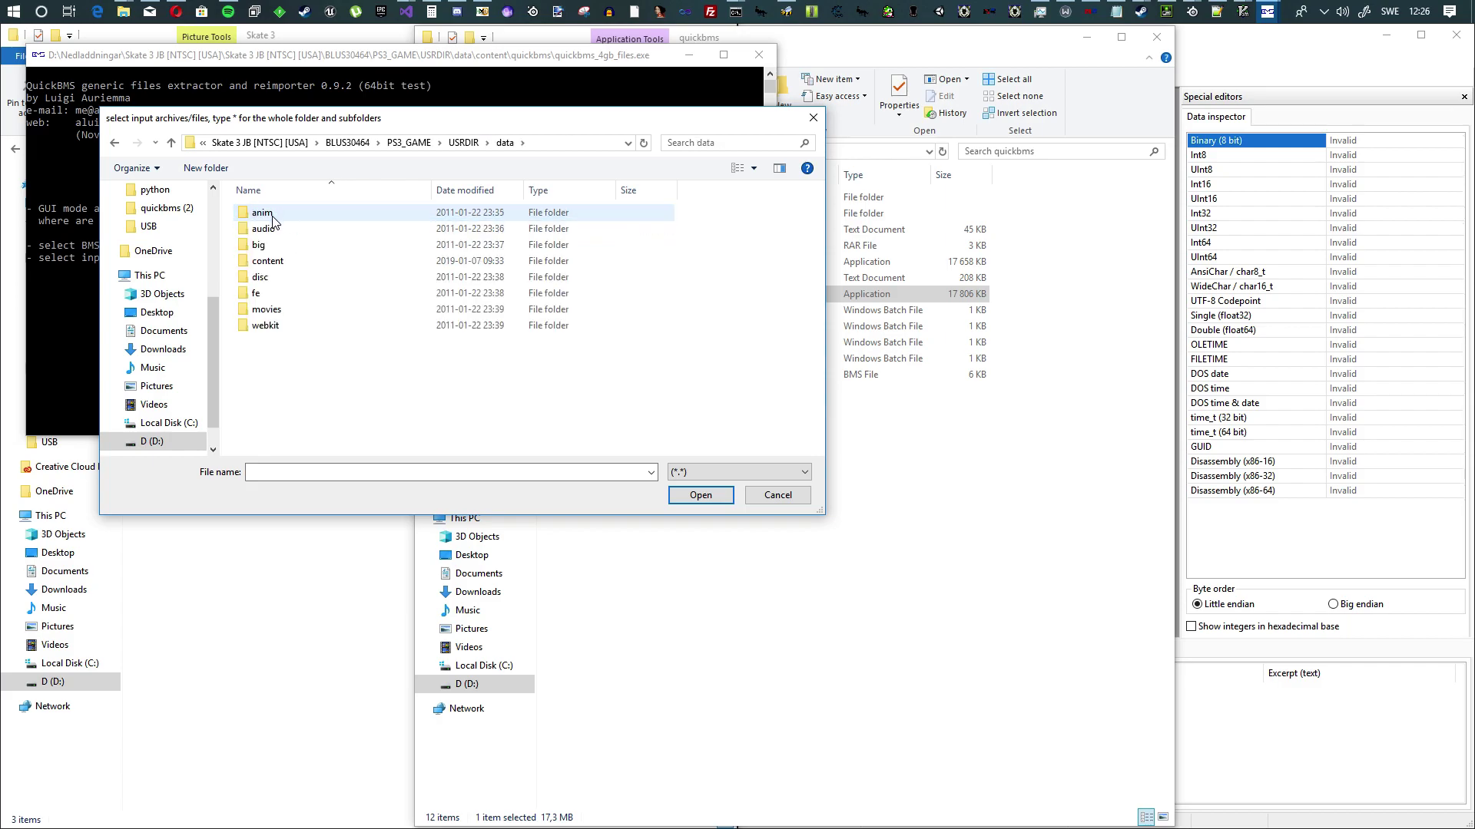
double_click(274, 263)
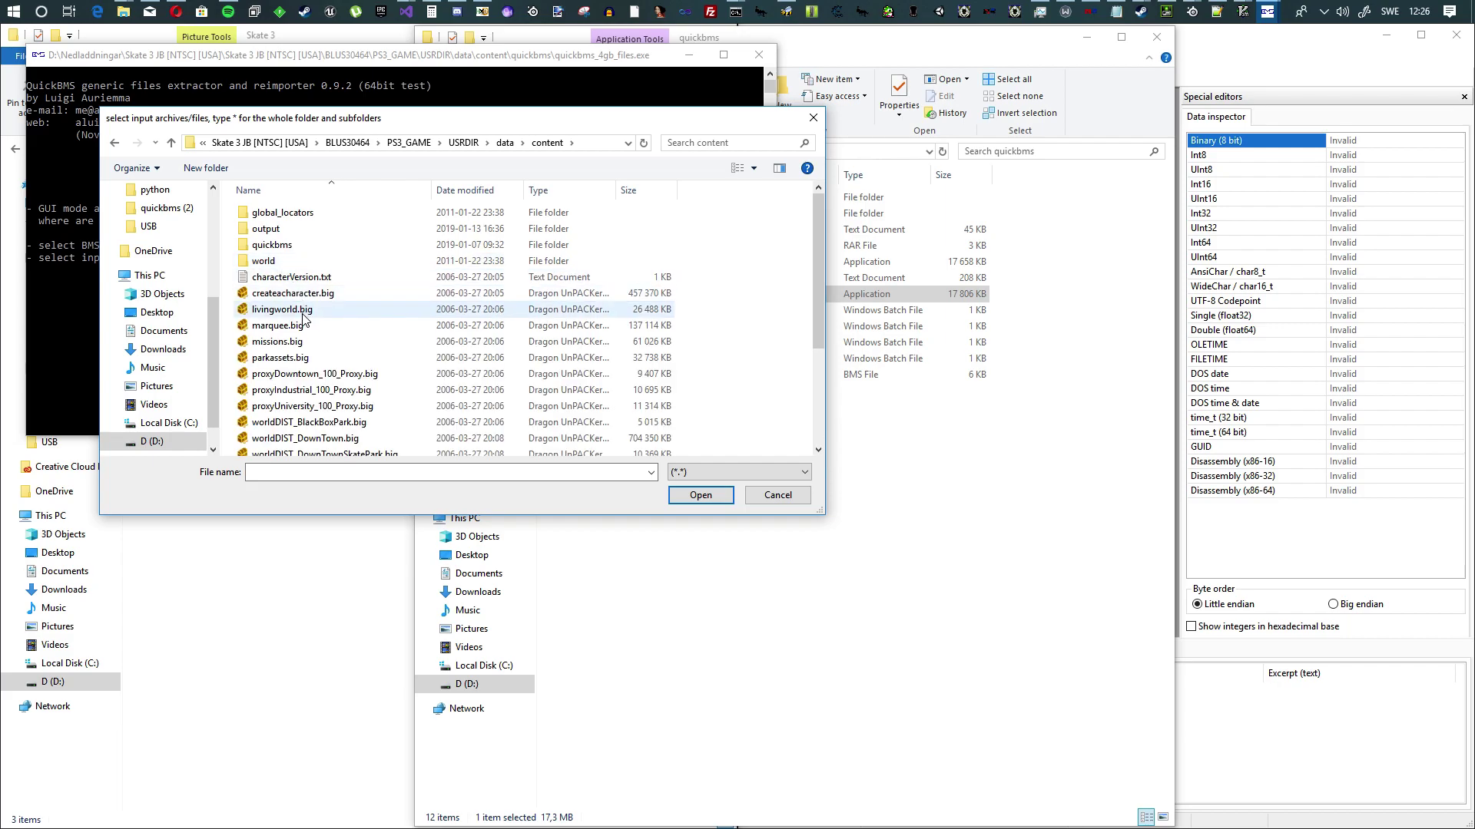
Select parkassets.big, marquee.big, livingworld.big and createacharacter.big together as the input archives
scroll(307, 330, down, 2)
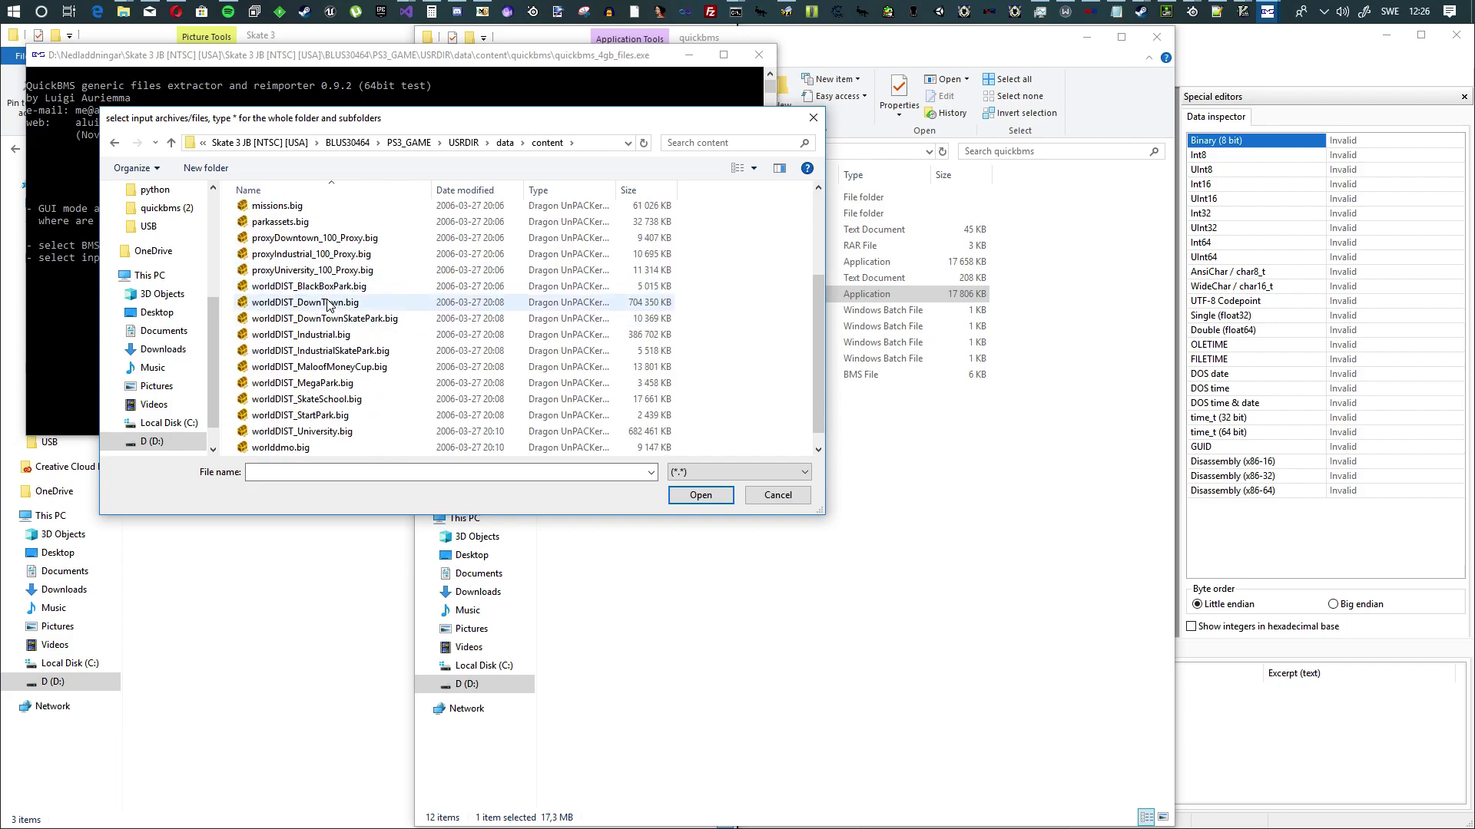
scroll(370, 374, up, 1)
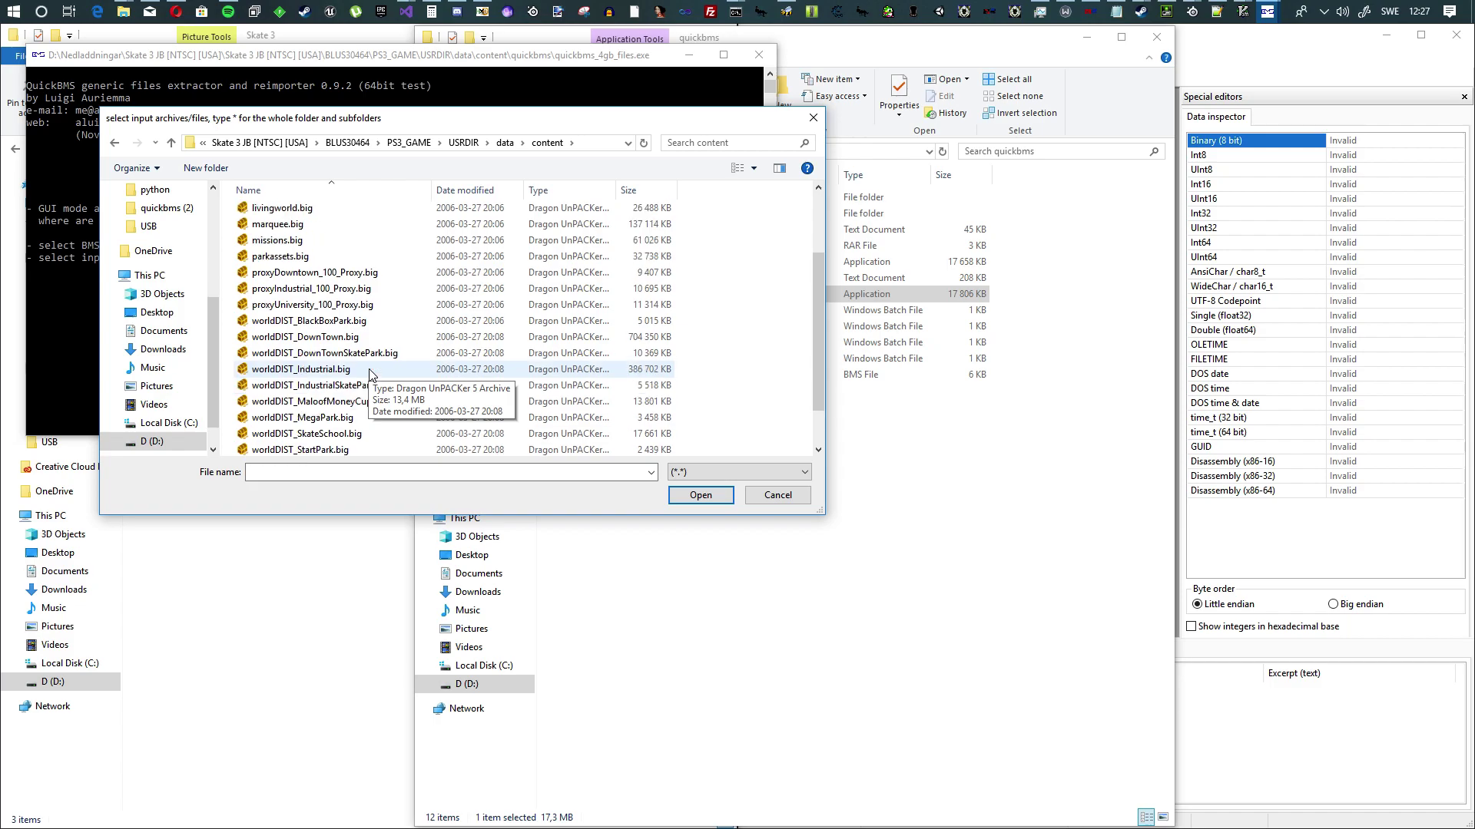
scroll(338, 341, up, 1)
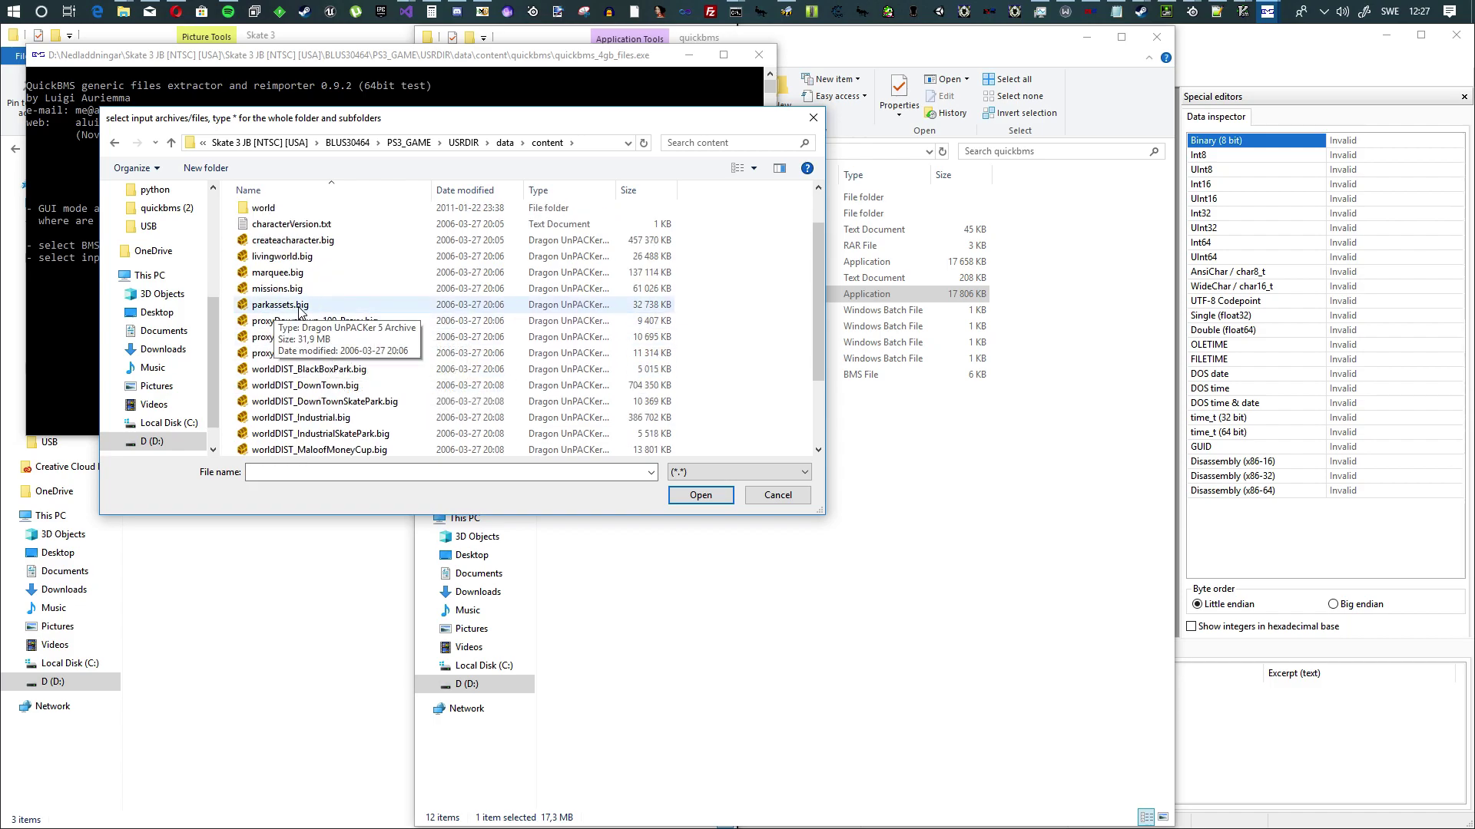
click(294, 307)
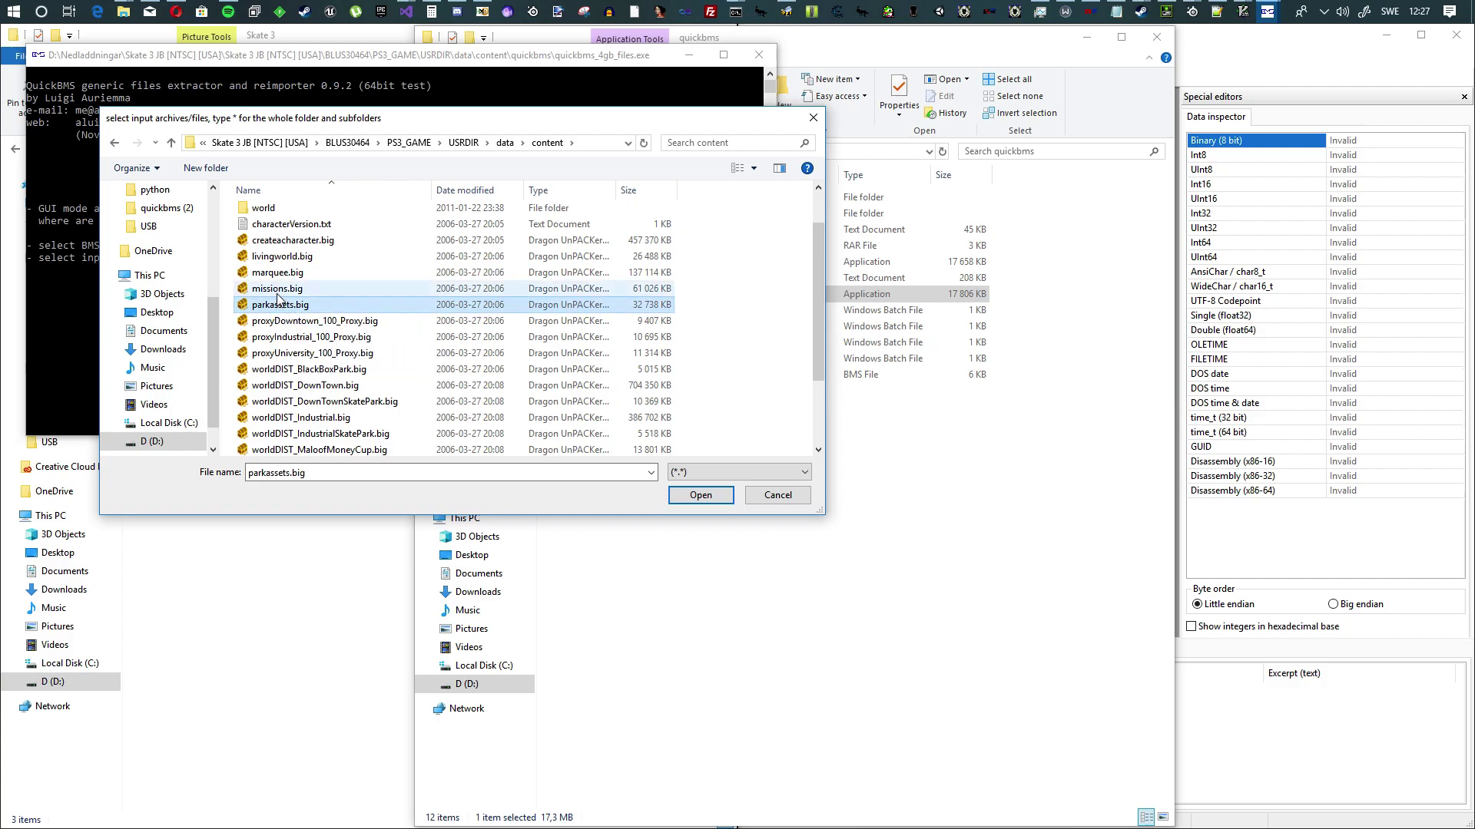
ctrl+click(275, 275)
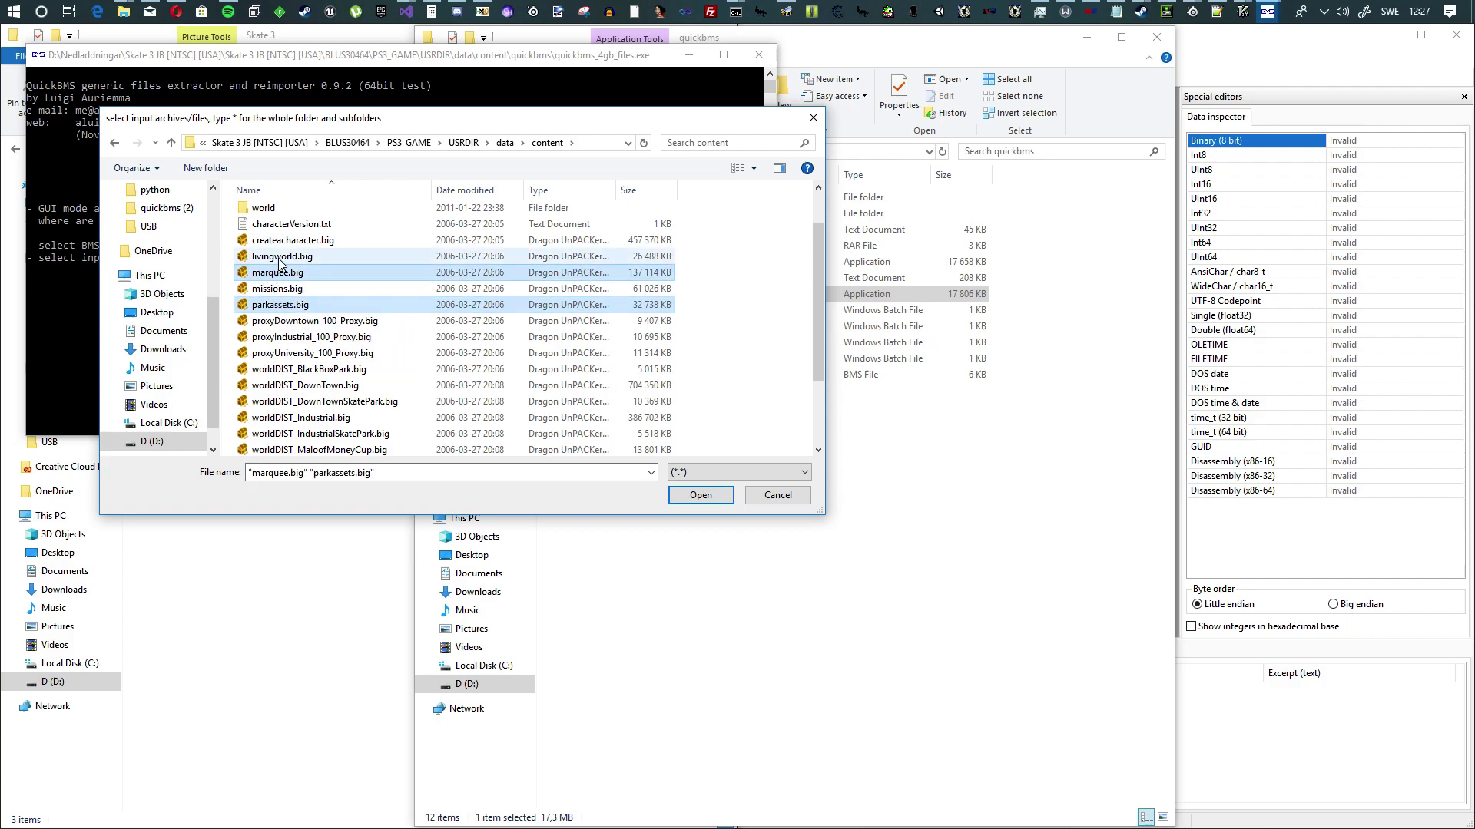
ctrl+click(281, 258)
ctrl+click(286, 242)
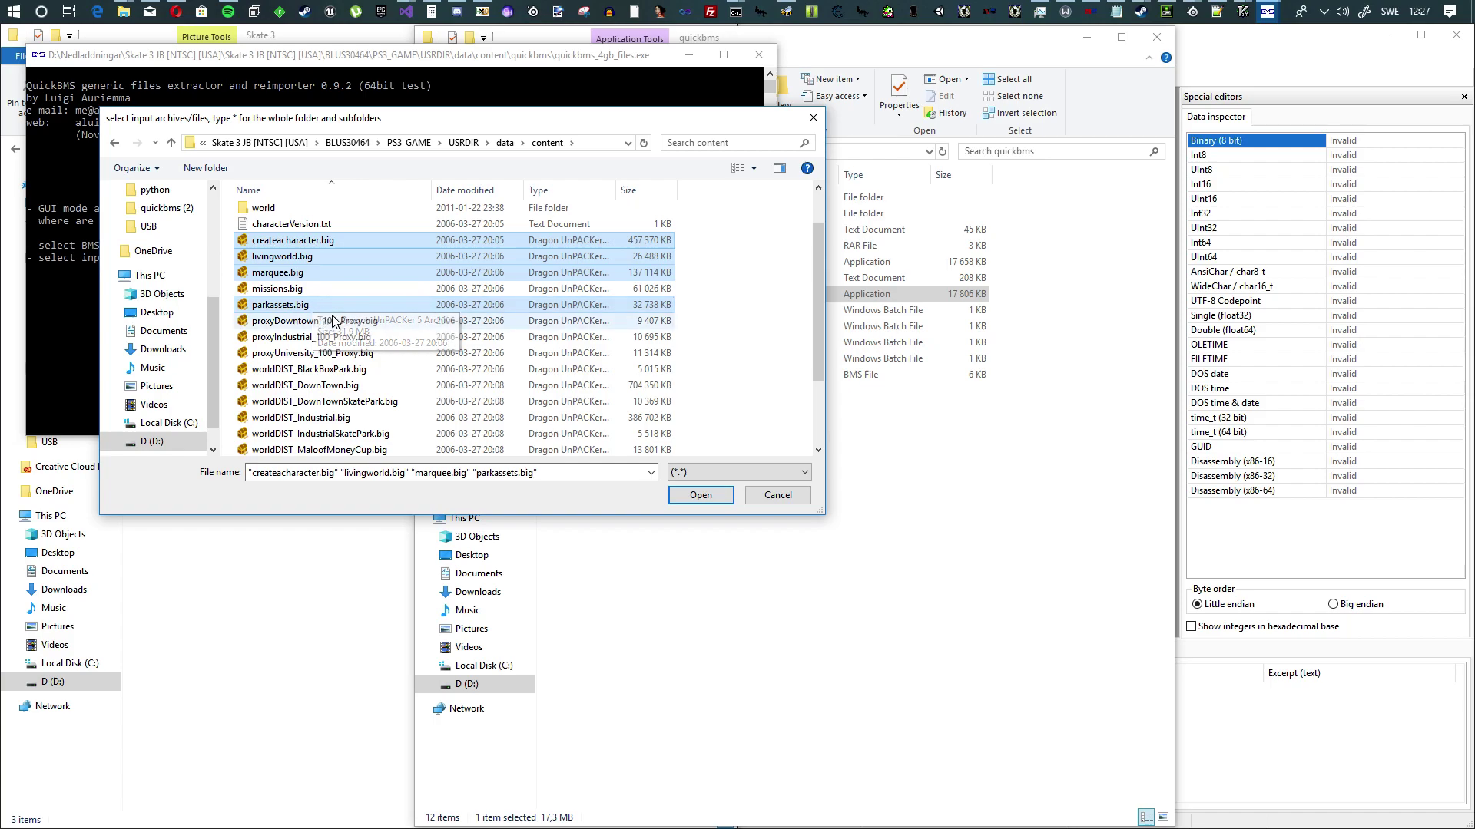
Check the world archives in the list and load the four selected .big files for extraction
scroll(365, 421, down, 1)
scroll(366, 422, down, 2)
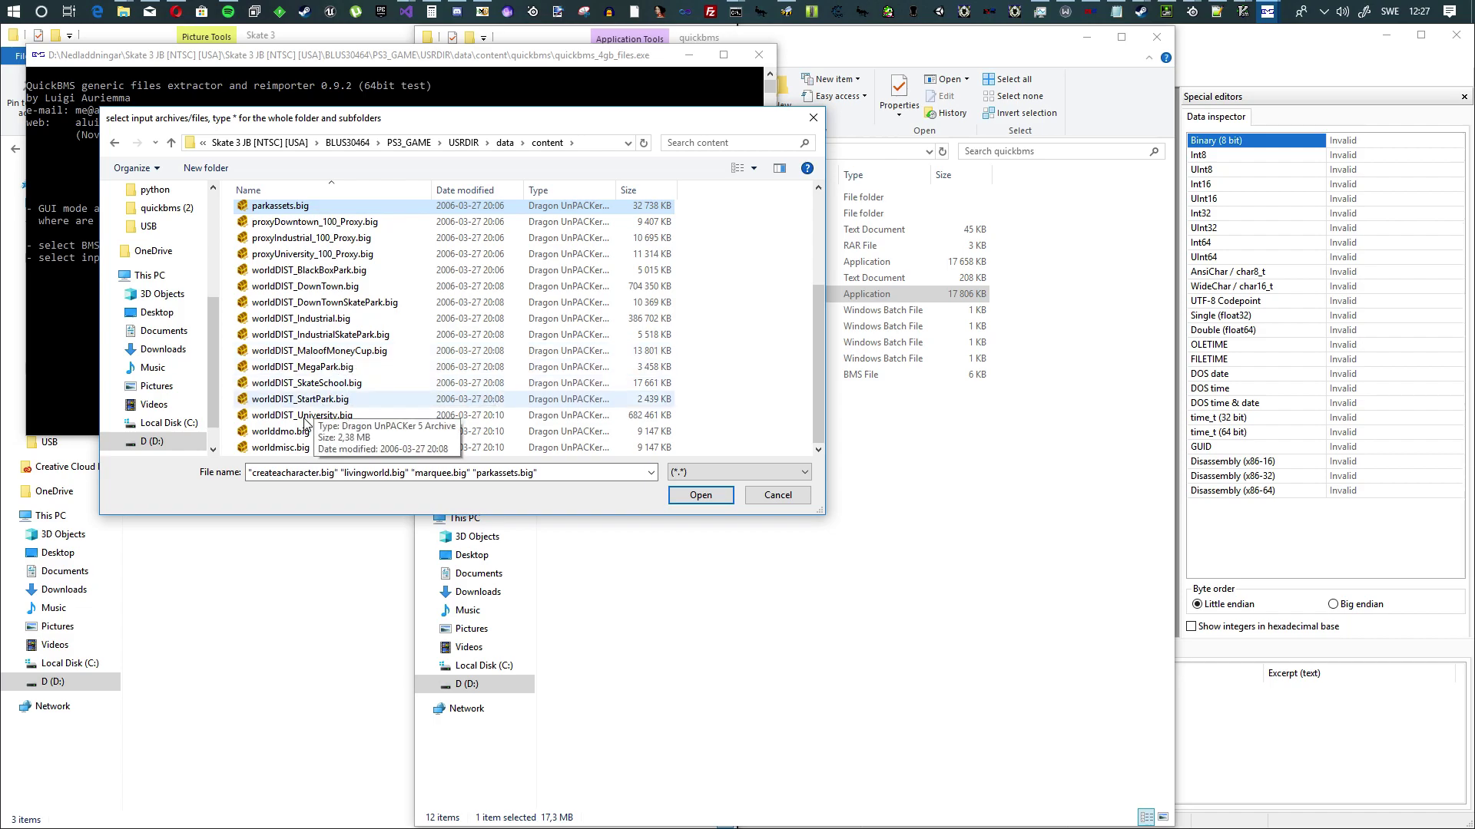
scroll(276, 338, up, 3)
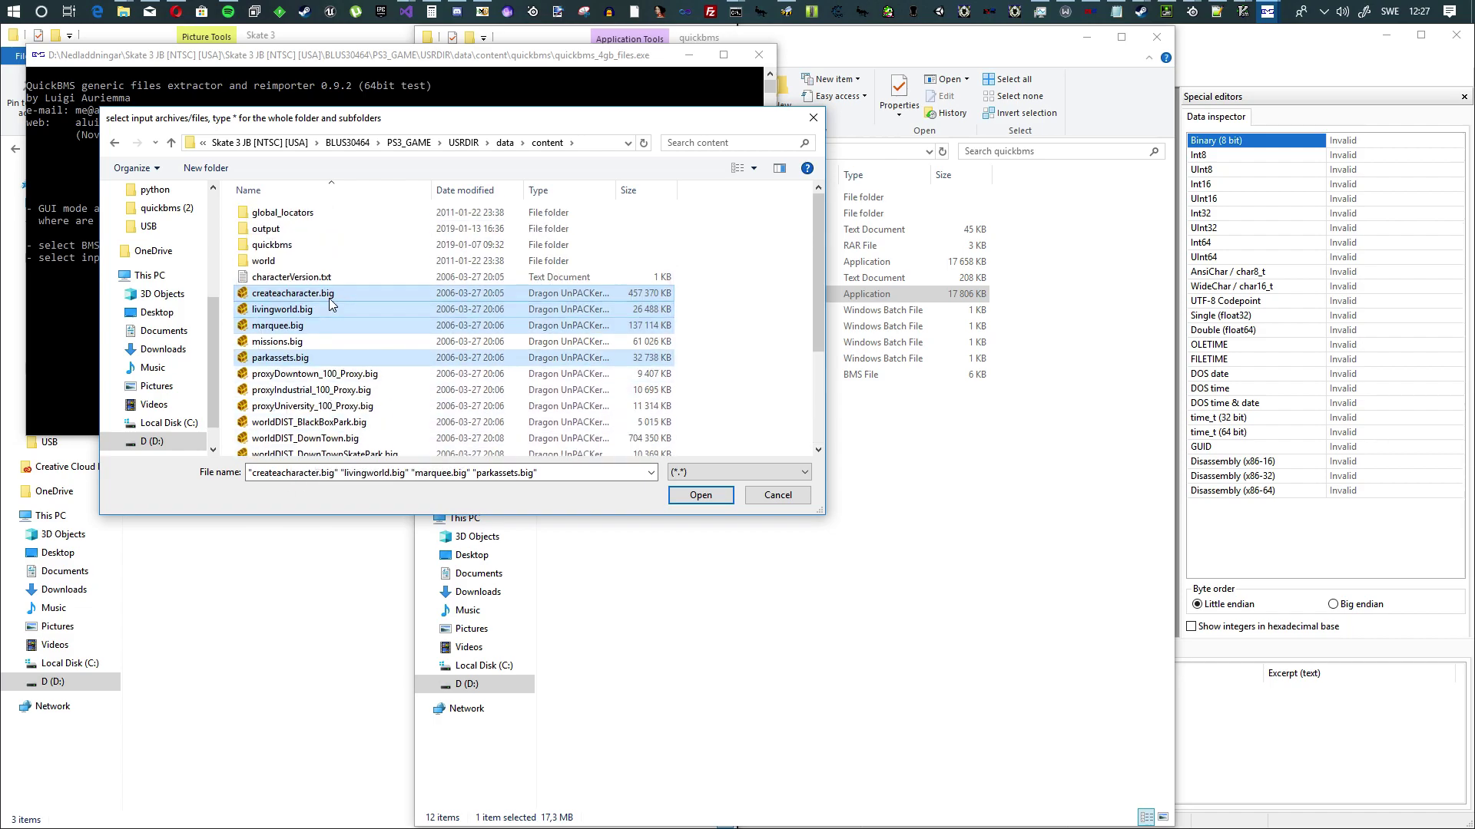
click(295, 358)
ctrl+click(290, 325)
ctrl+click(279, 312)
ctrl+click(284, 293)
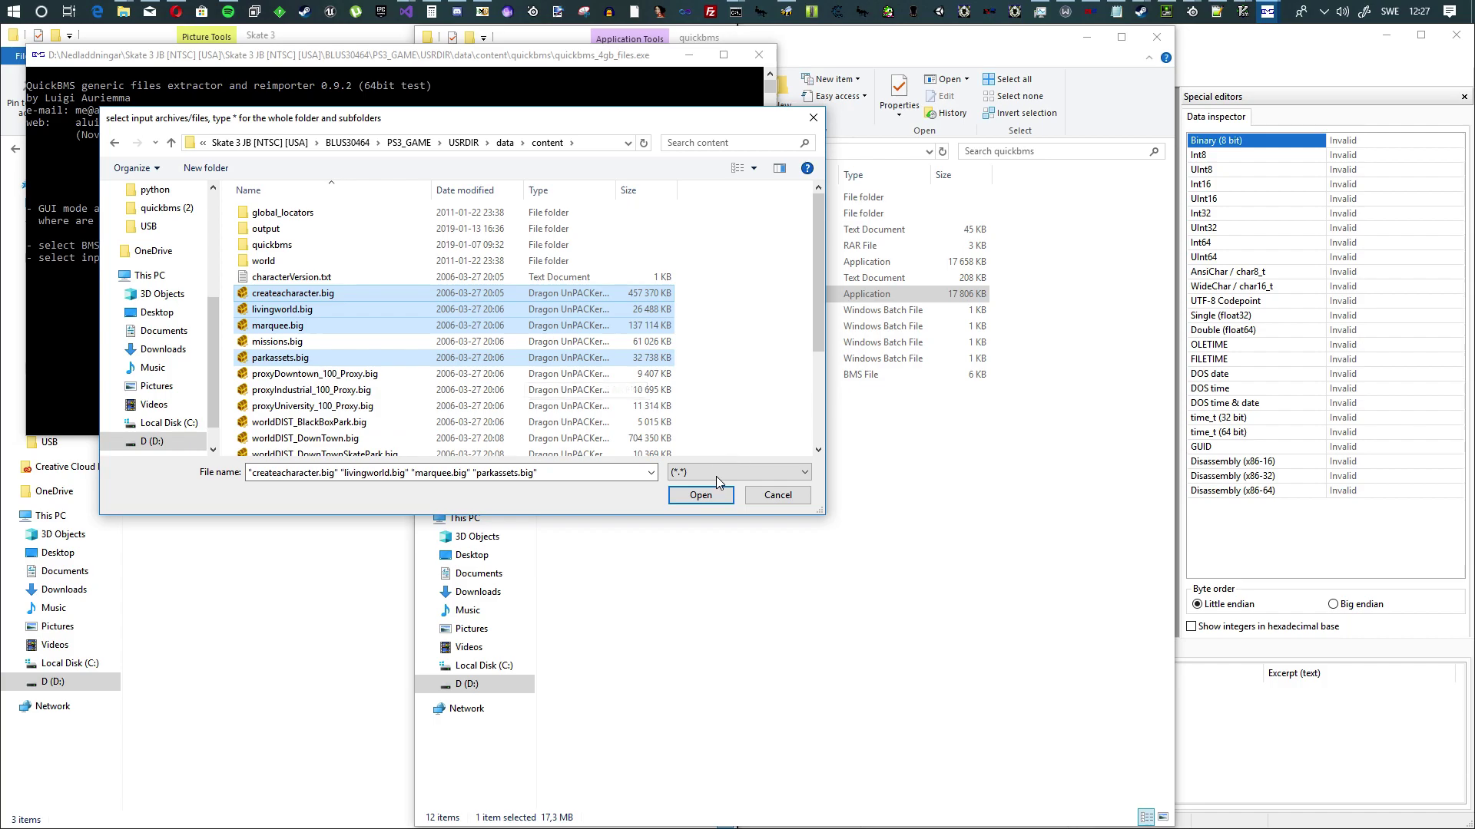
click(700, 495)
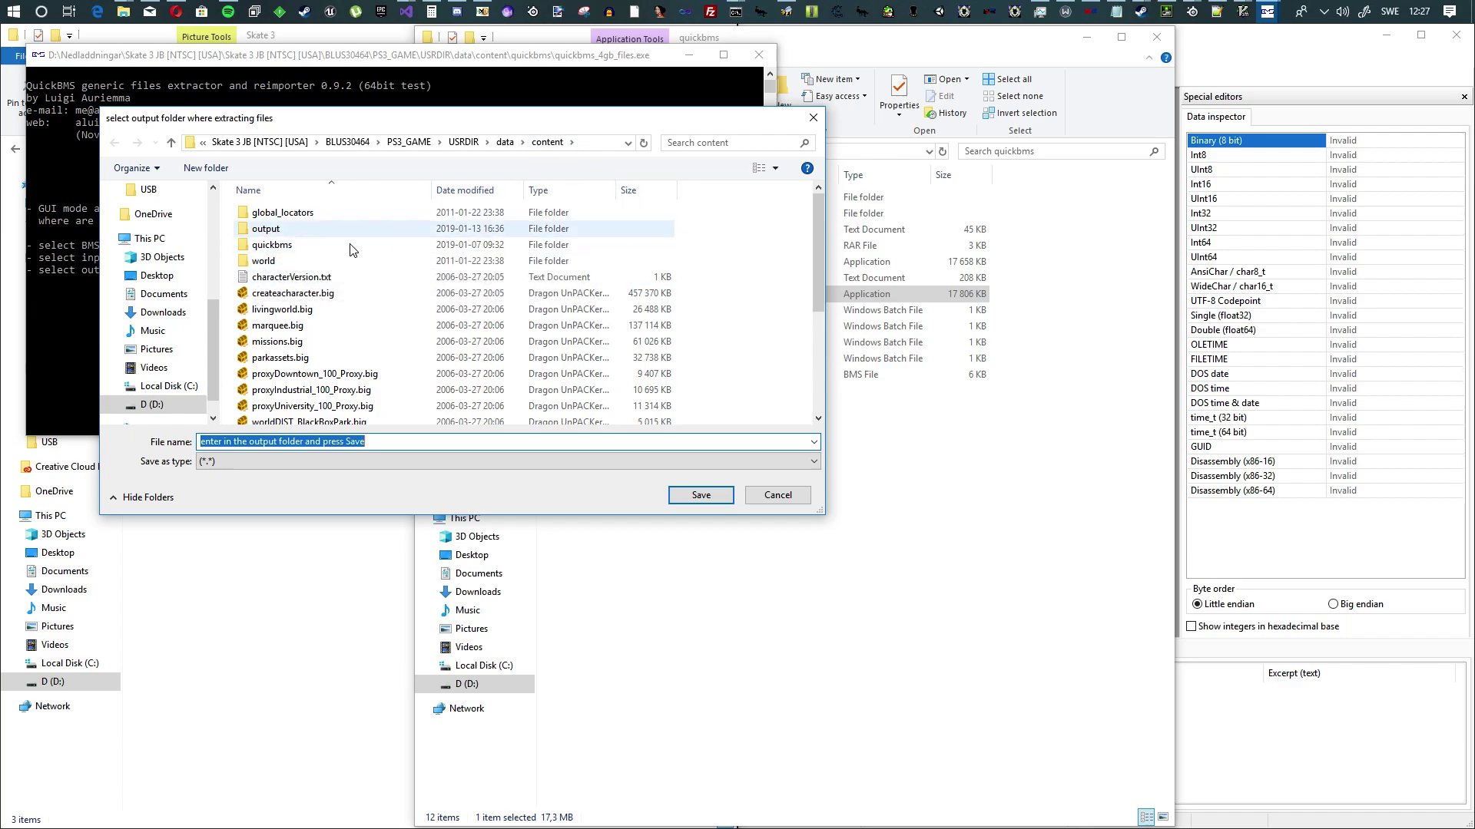
Set the output folder inside the game's content folder as the extraction destination and start extracting
double_click(282, 231)
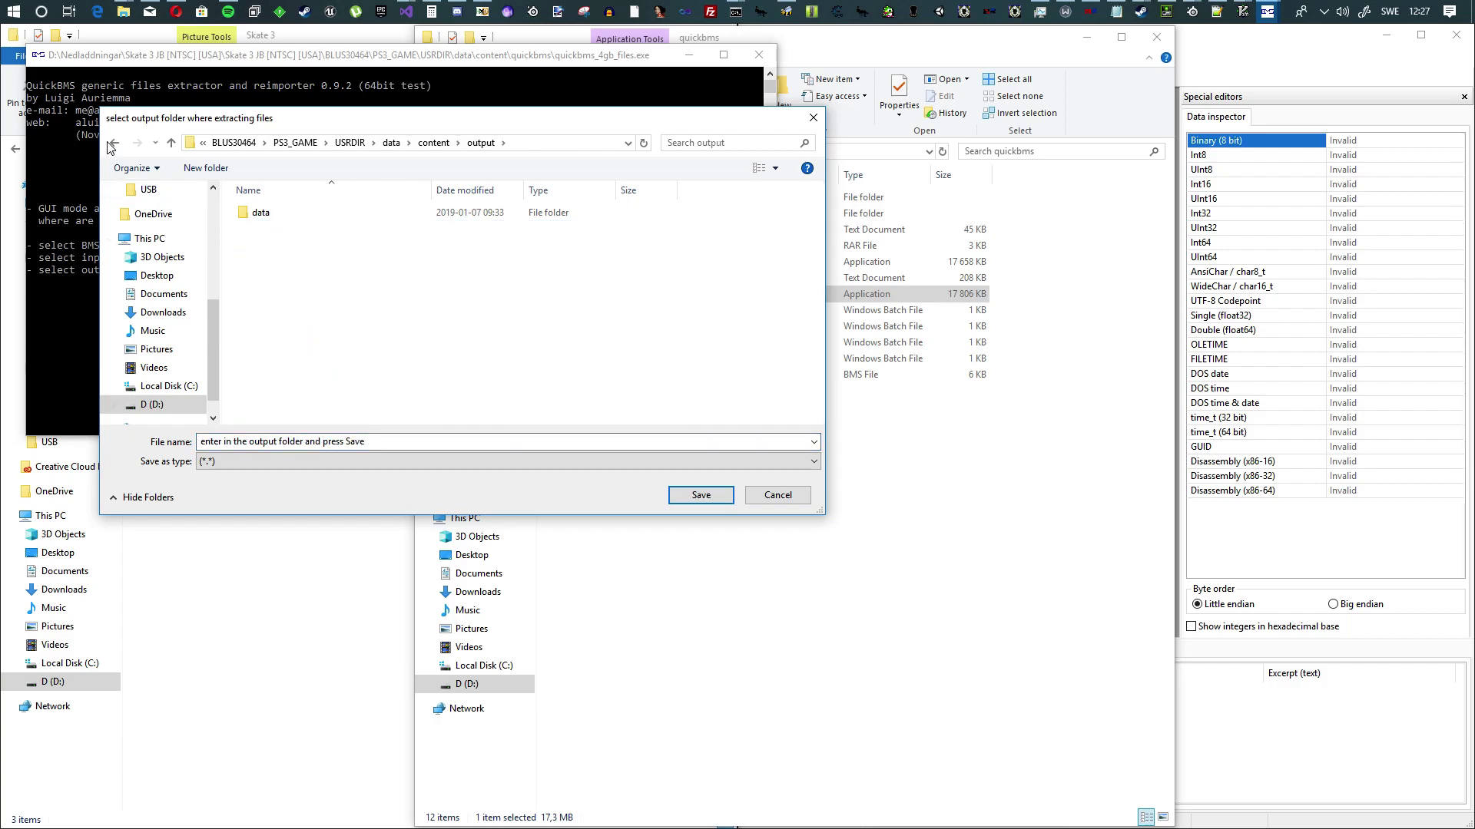
key(alt+Left)
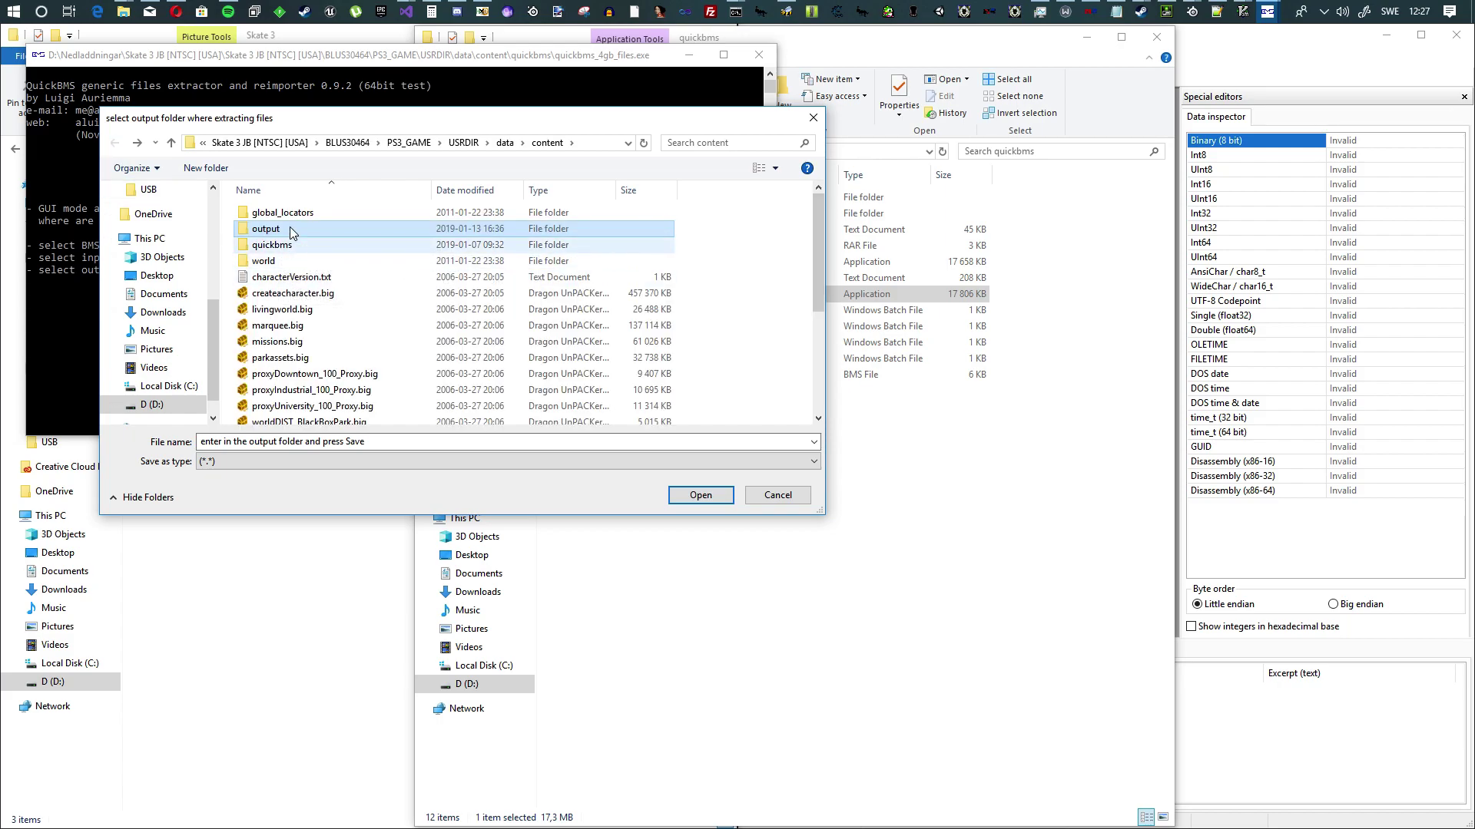
double_click(283, 228)
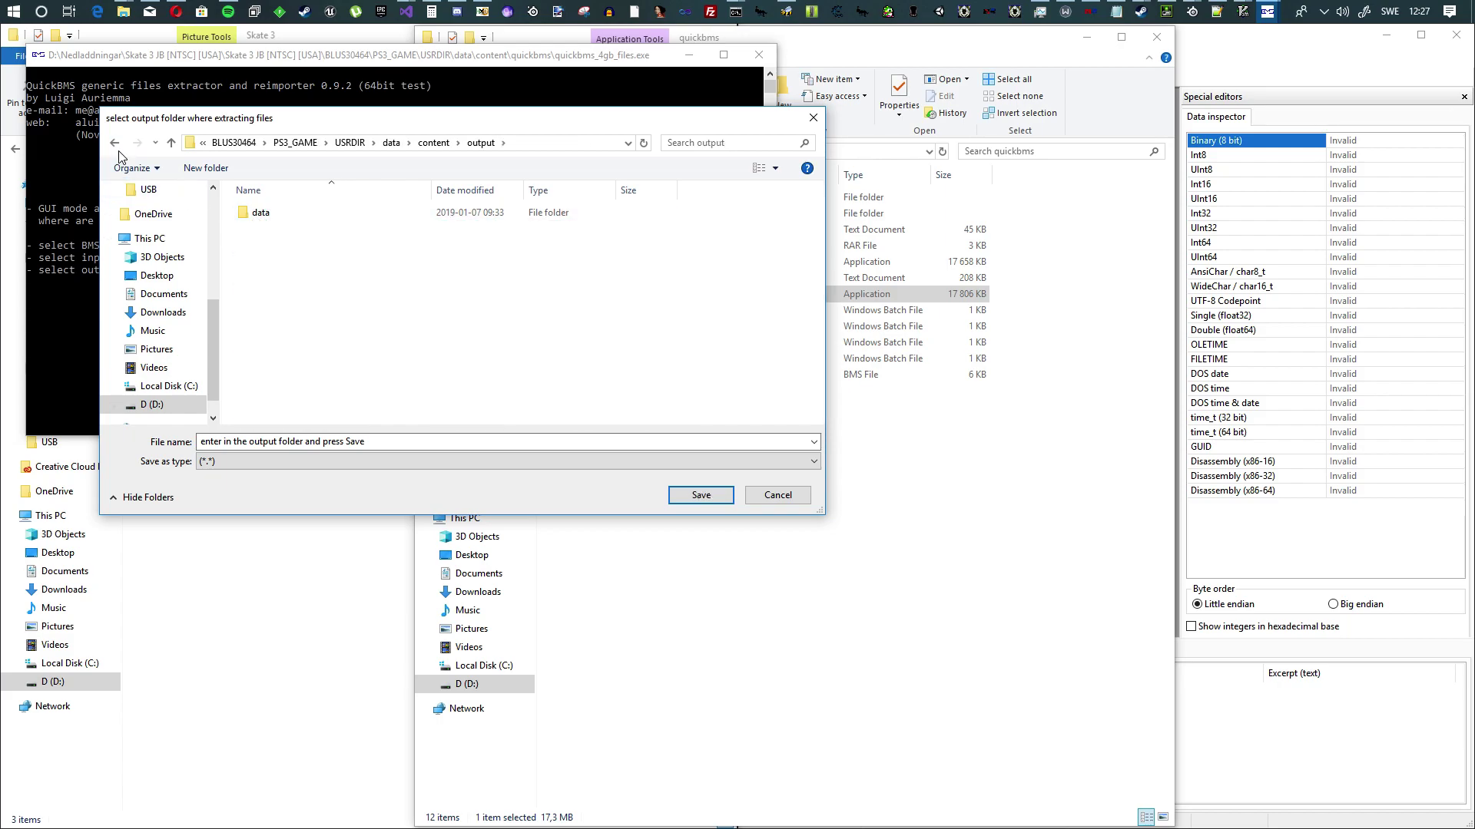
click(273, 219)
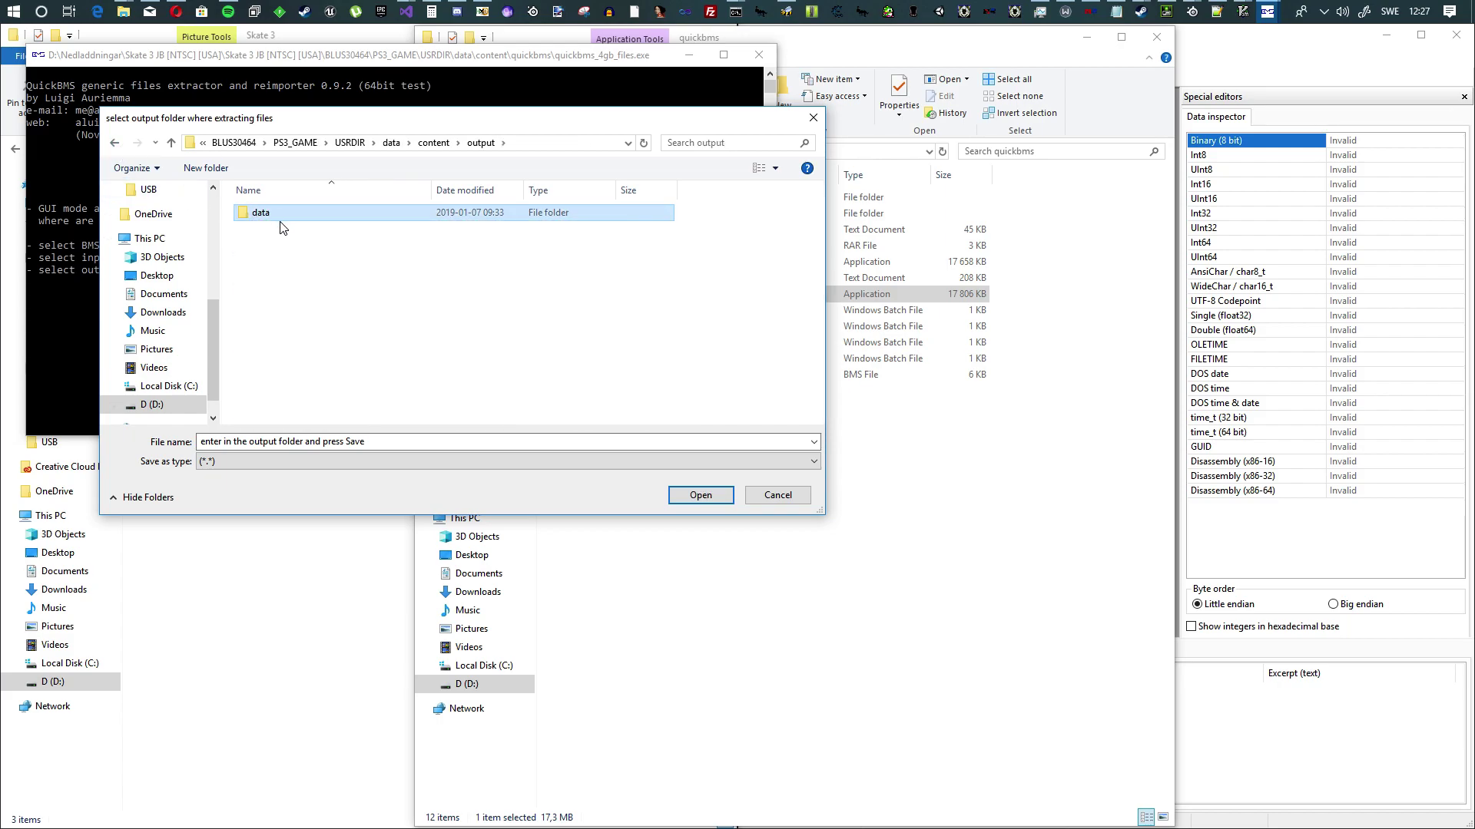
double_click(278, 221)
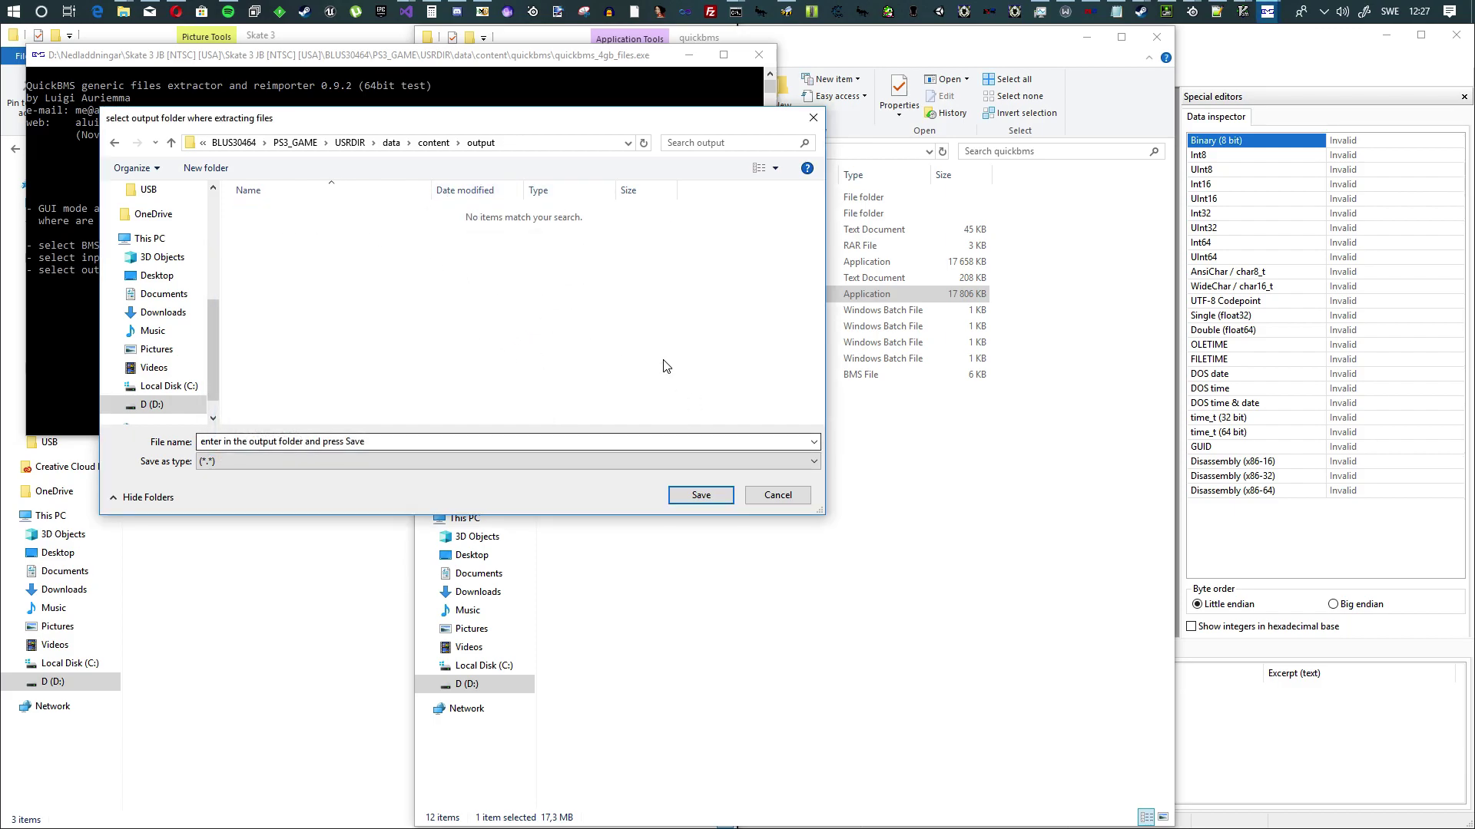
click(434, 142)
double_click(278, 229)
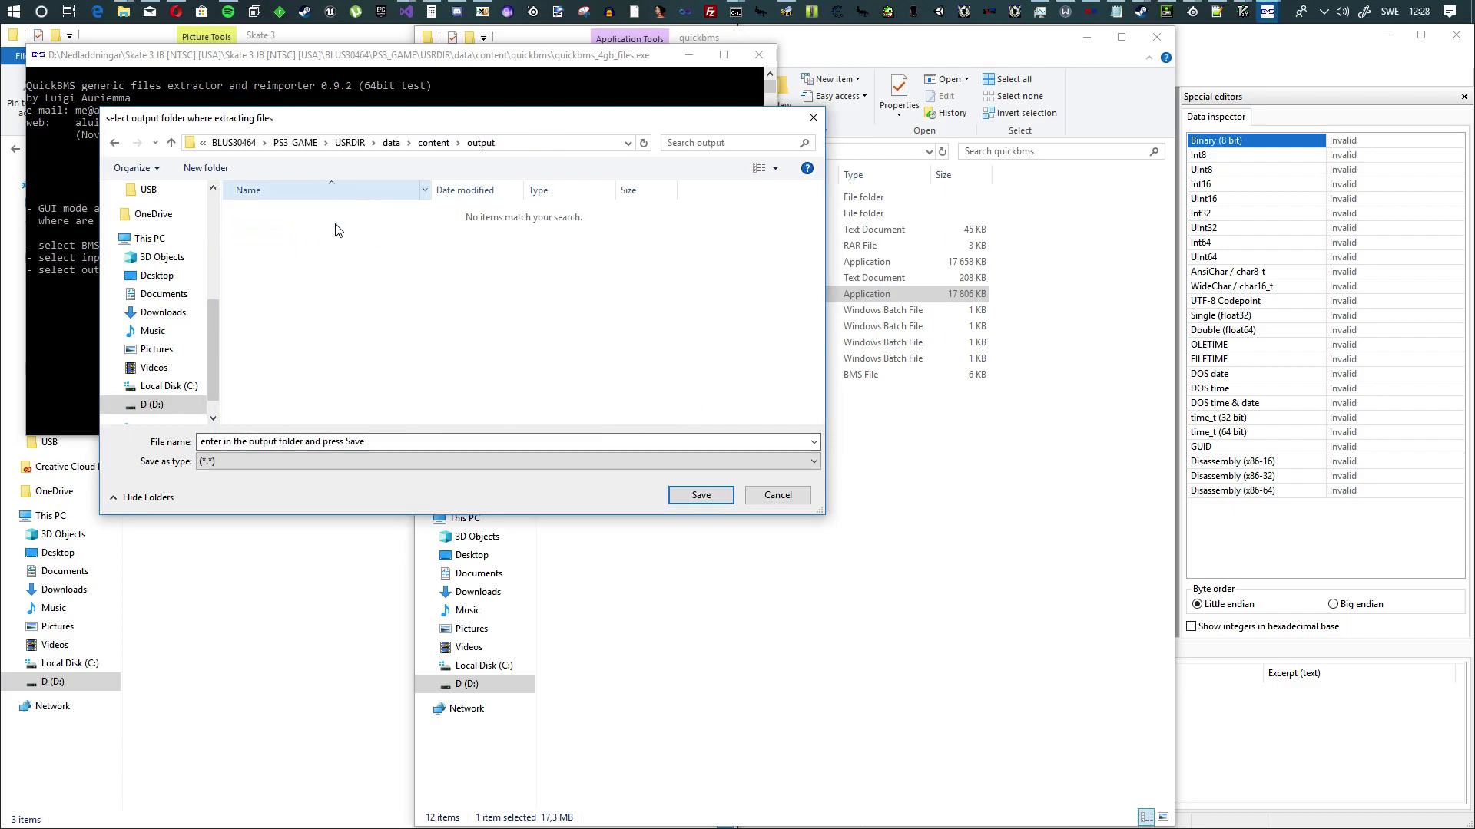
click(700, 495)
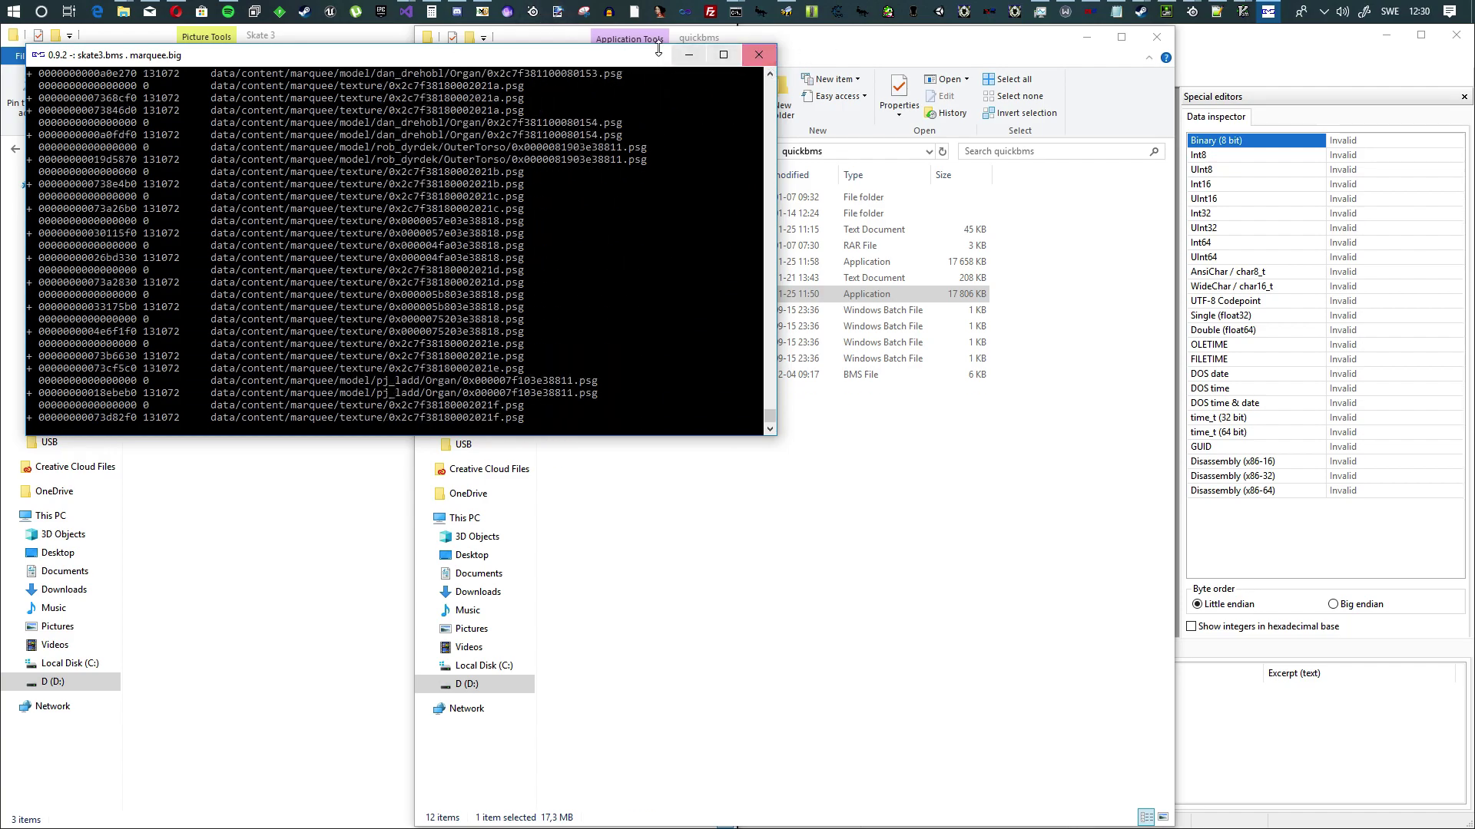
Open the extracted content folder under output and data, and close the QuickBMS console once extraction finishes
drag(634, 56, 667, 378)
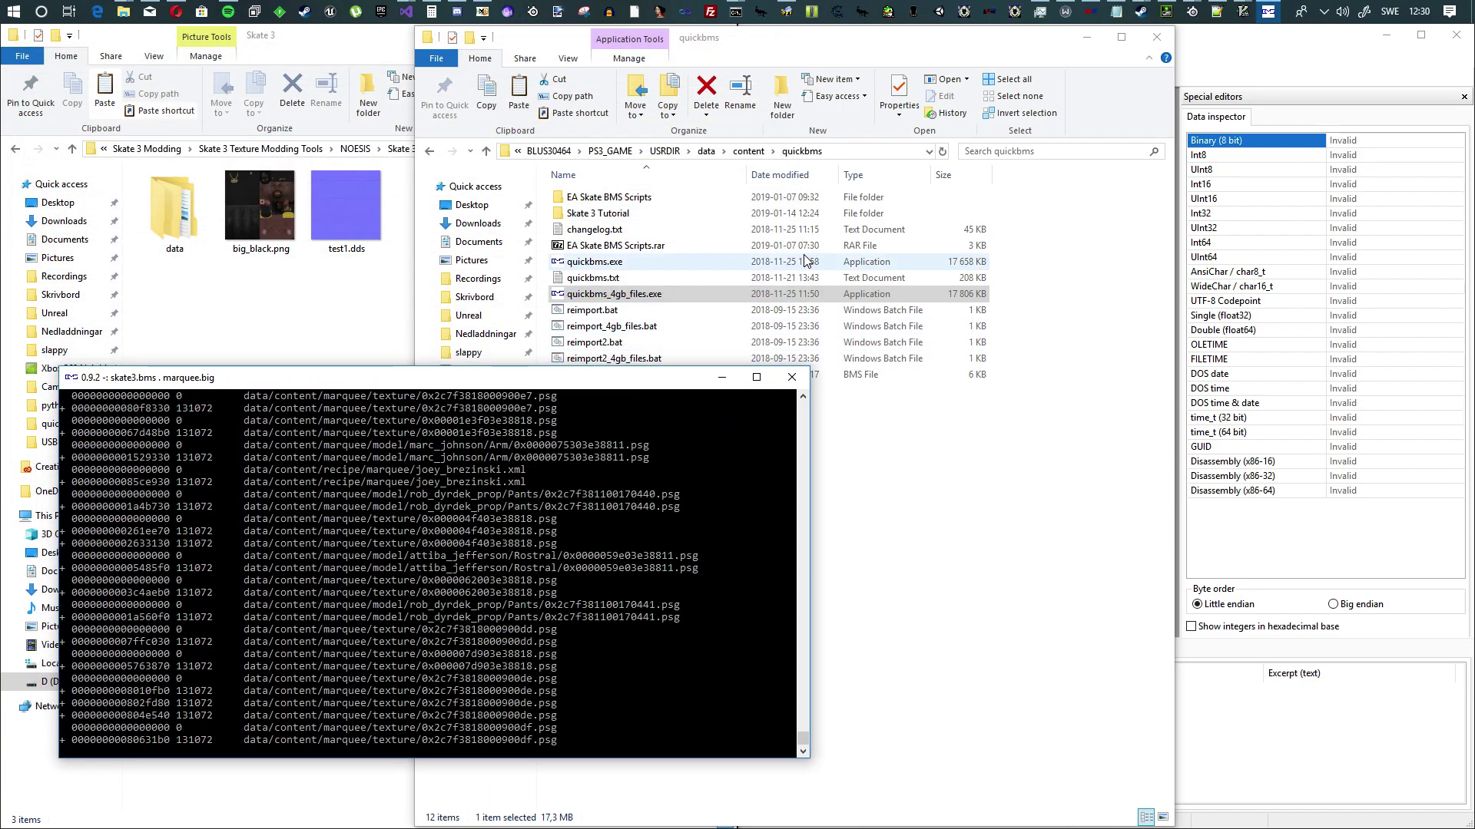
click(748, 150)
double_click(602, 213)
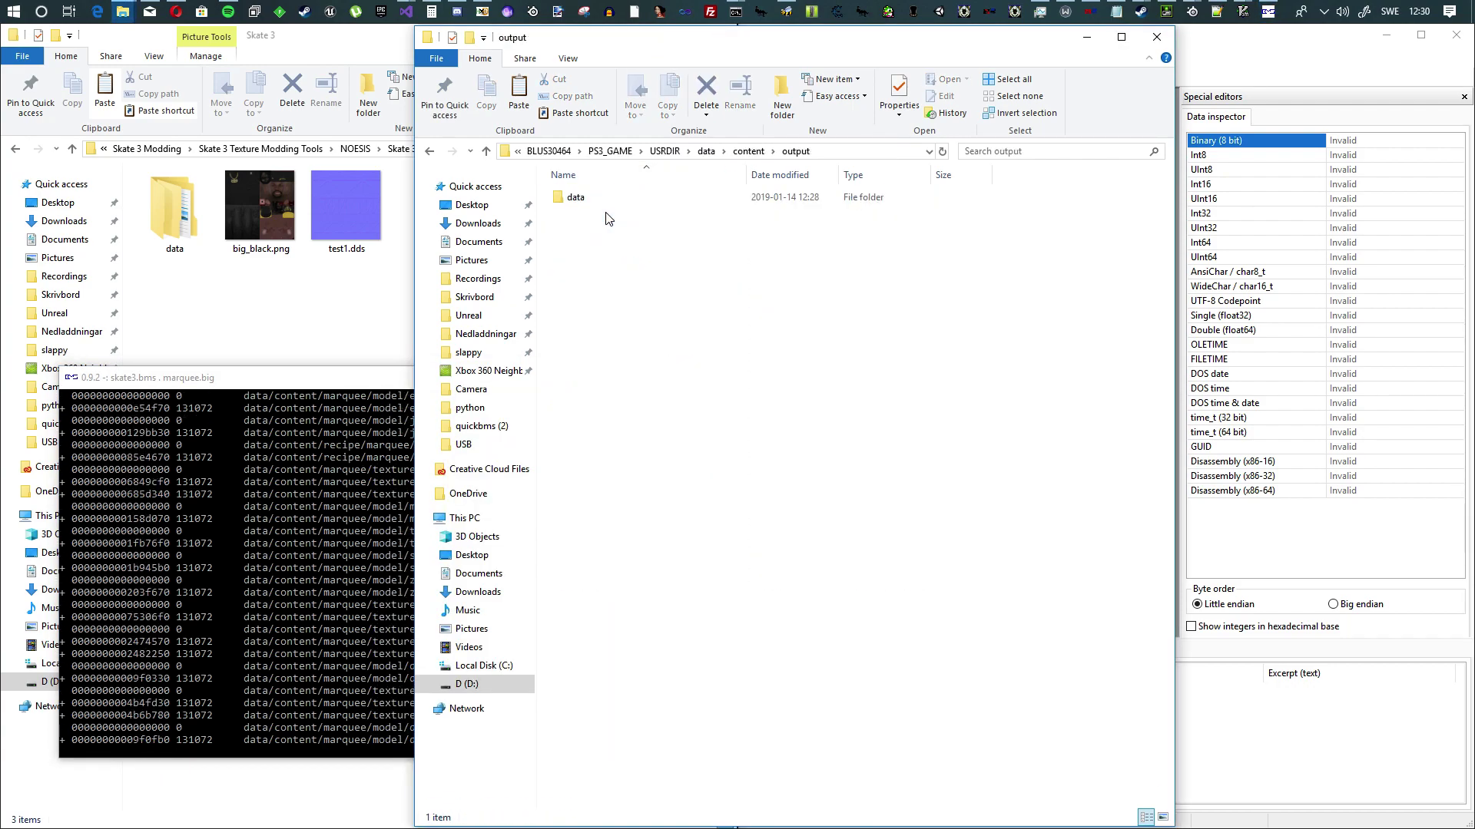
double_click(596, 204)
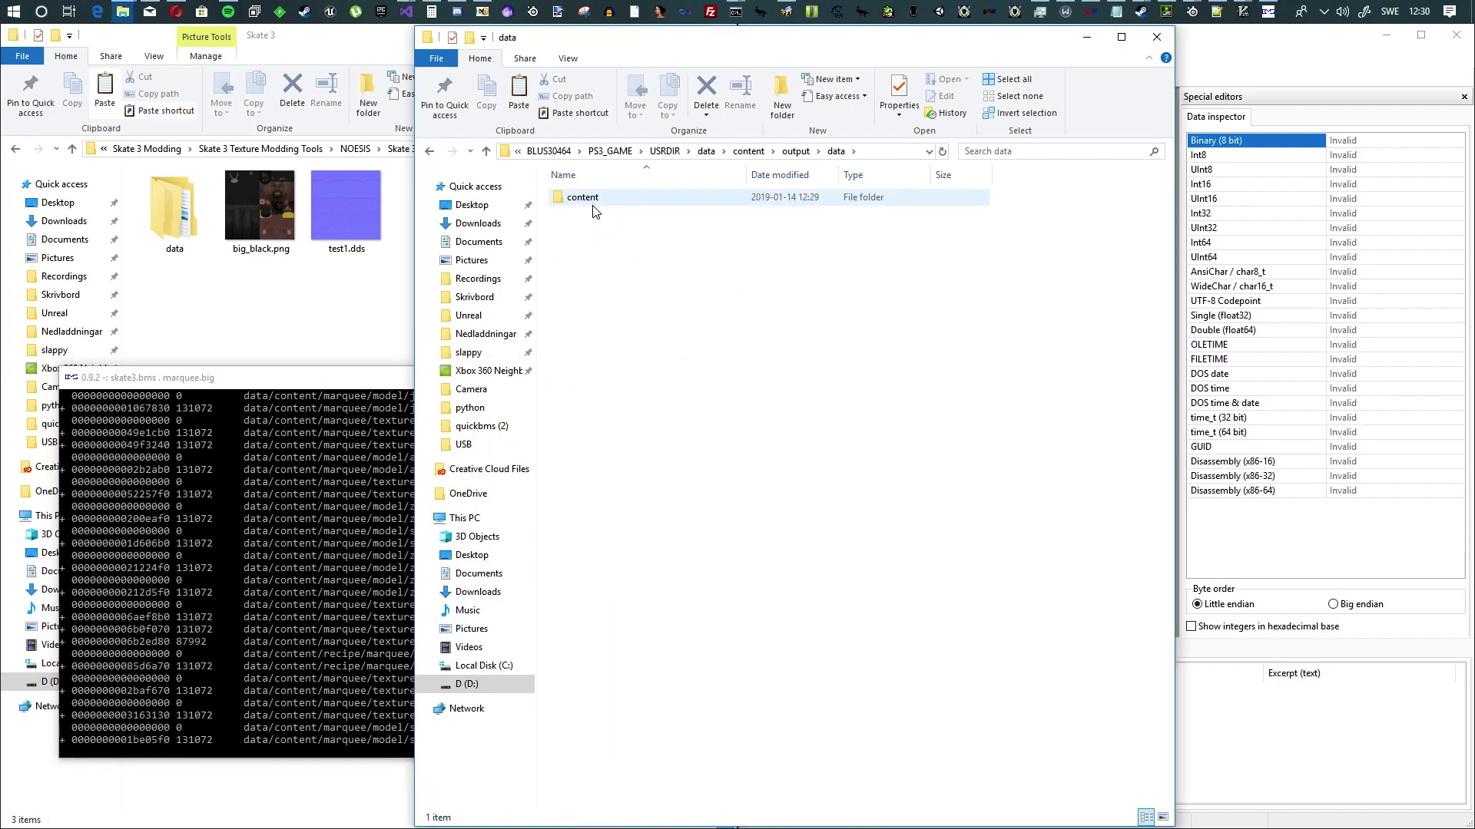
double_click(591, 198)
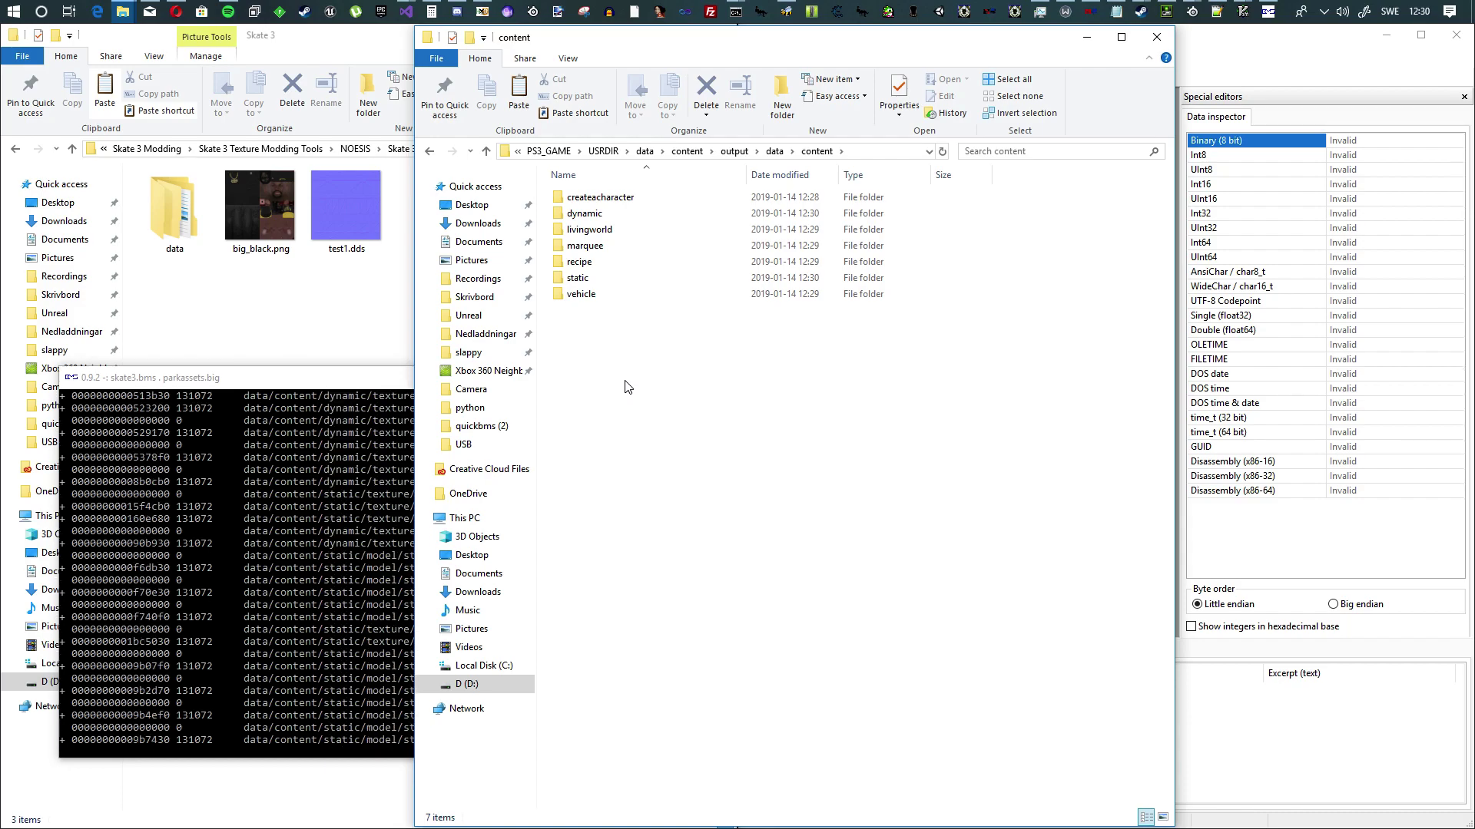
click(320, 378)
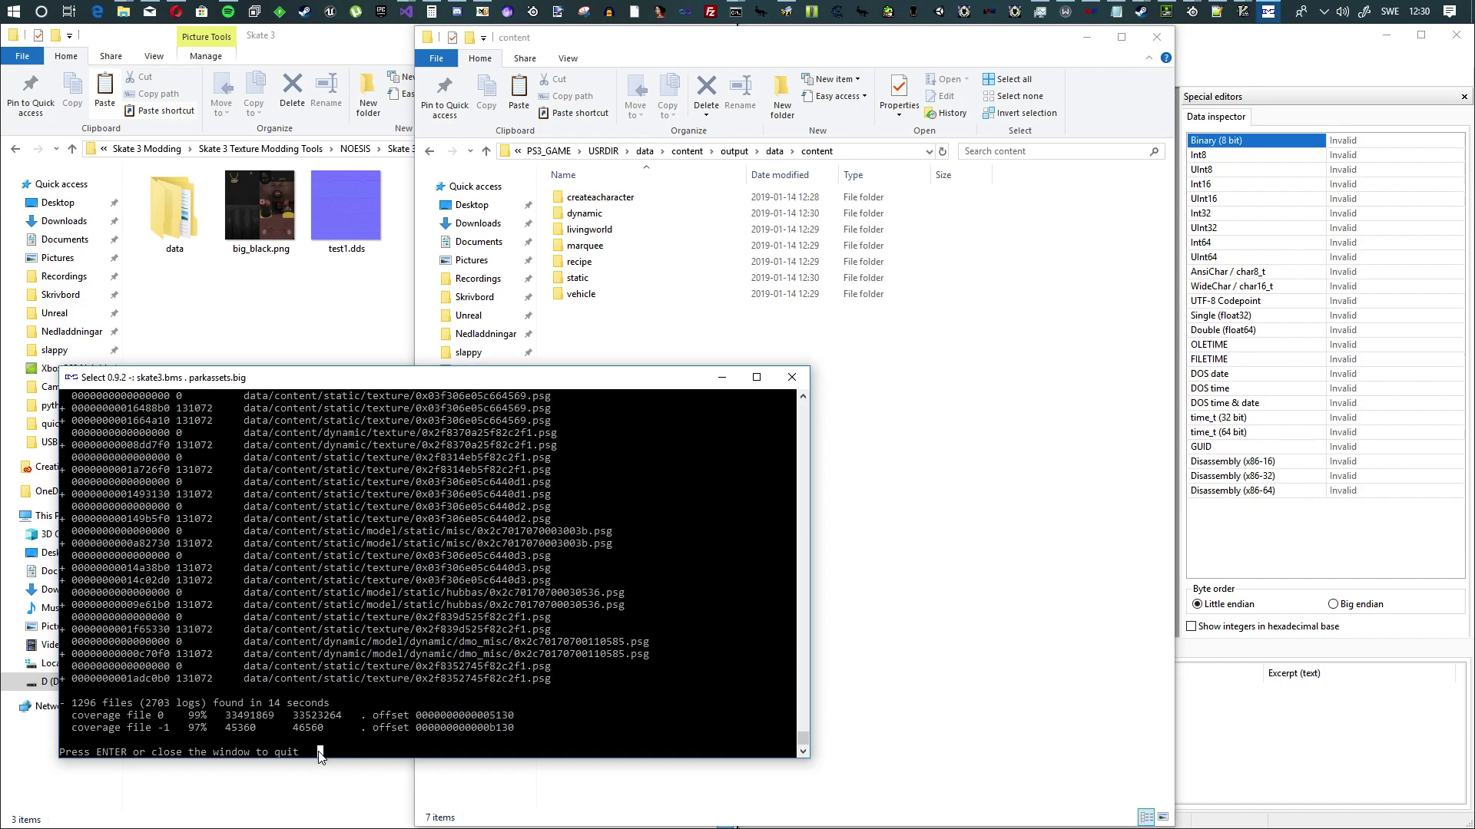
key(Return)
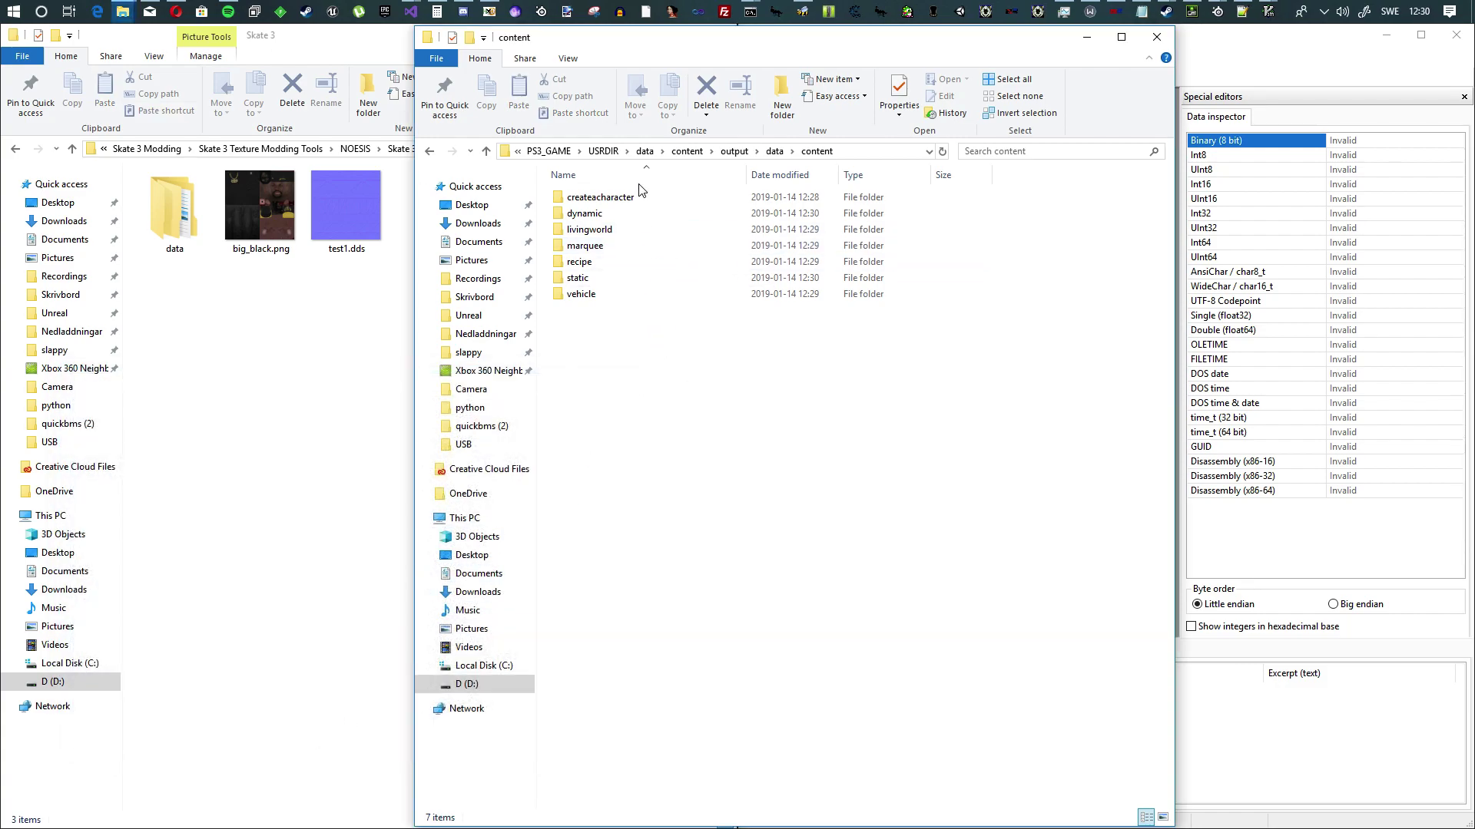
Retrace the extracted folder structure from output through data to content
click(778, 152)
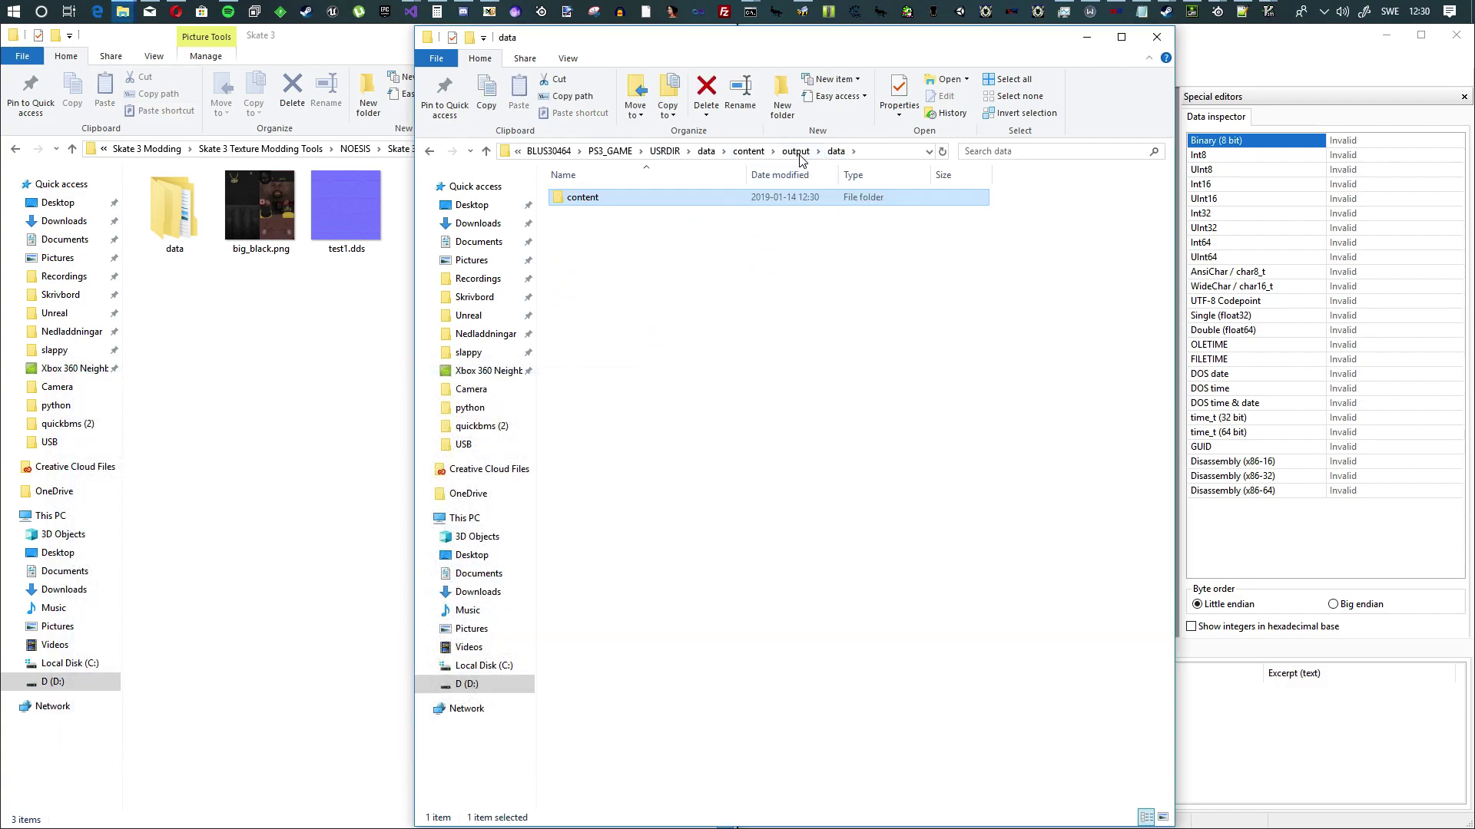
click(621, 247)
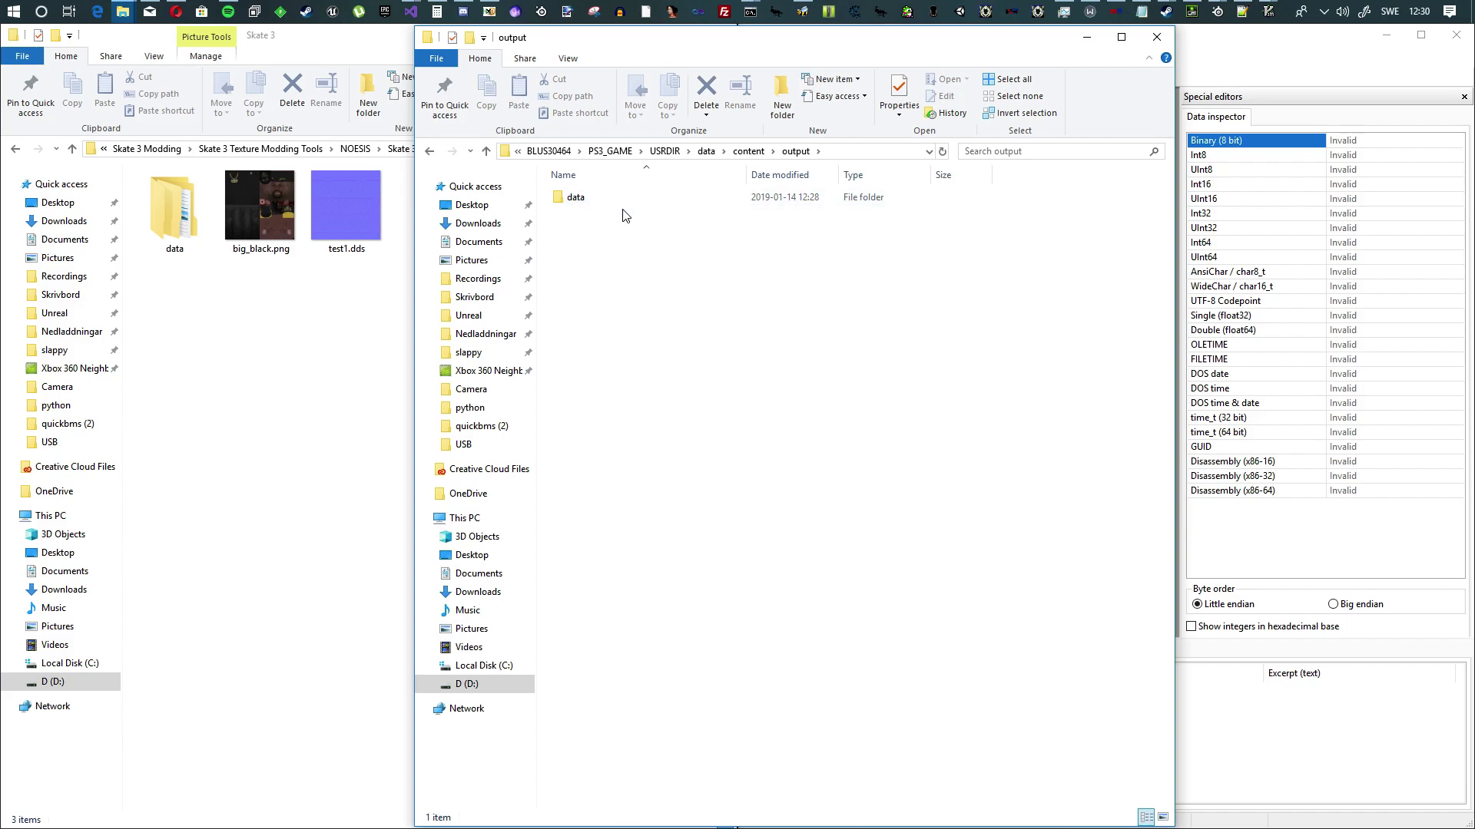
double_click(577, 198)
double_click(591, 199)
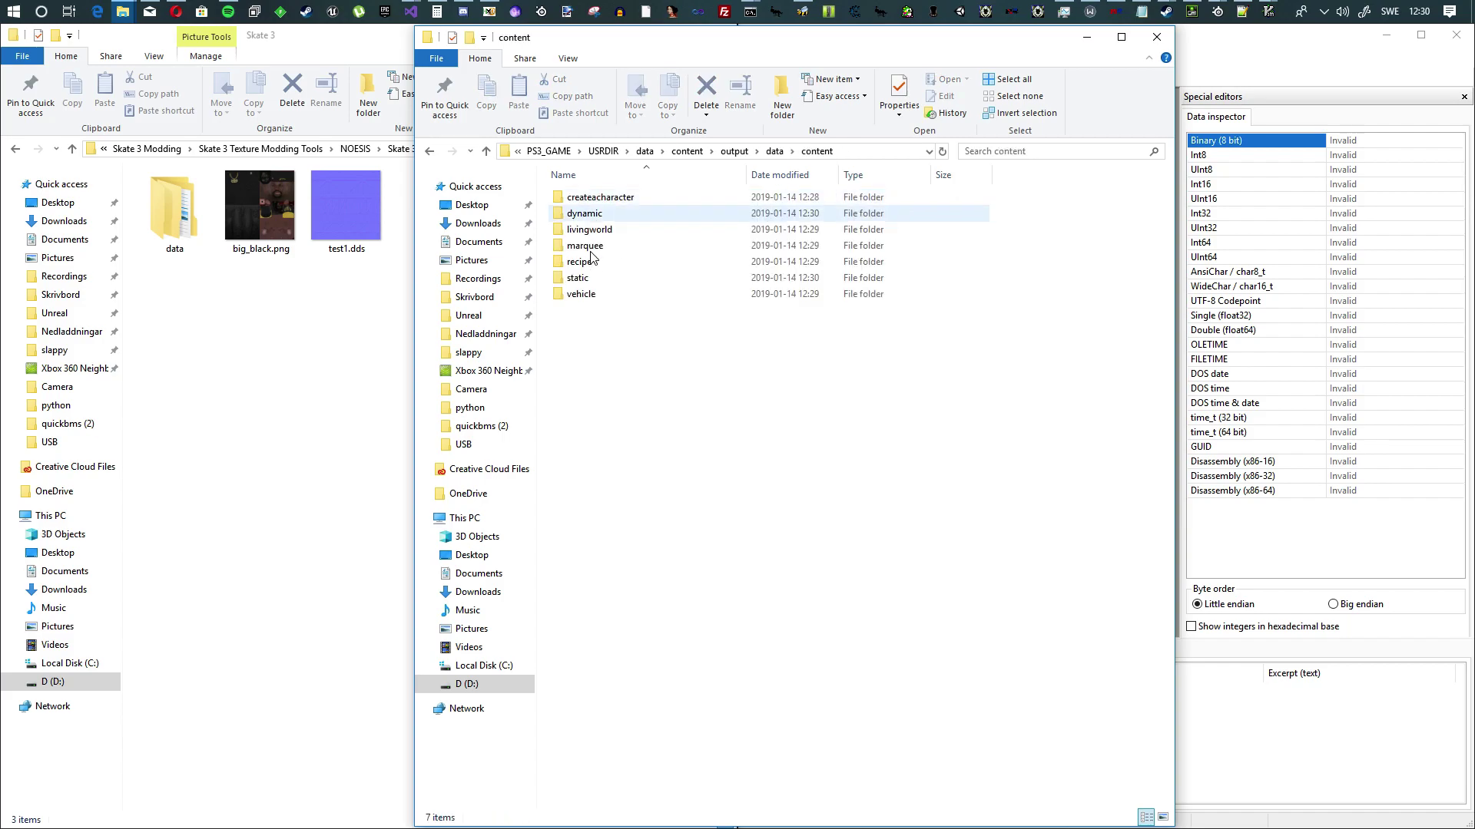
Examine the model, cas_db and texture folders inside the extracted createacharacter folder
double_click(595, 200)
click(429, 151)
double_click(583, 198)
double_click(580, 198)
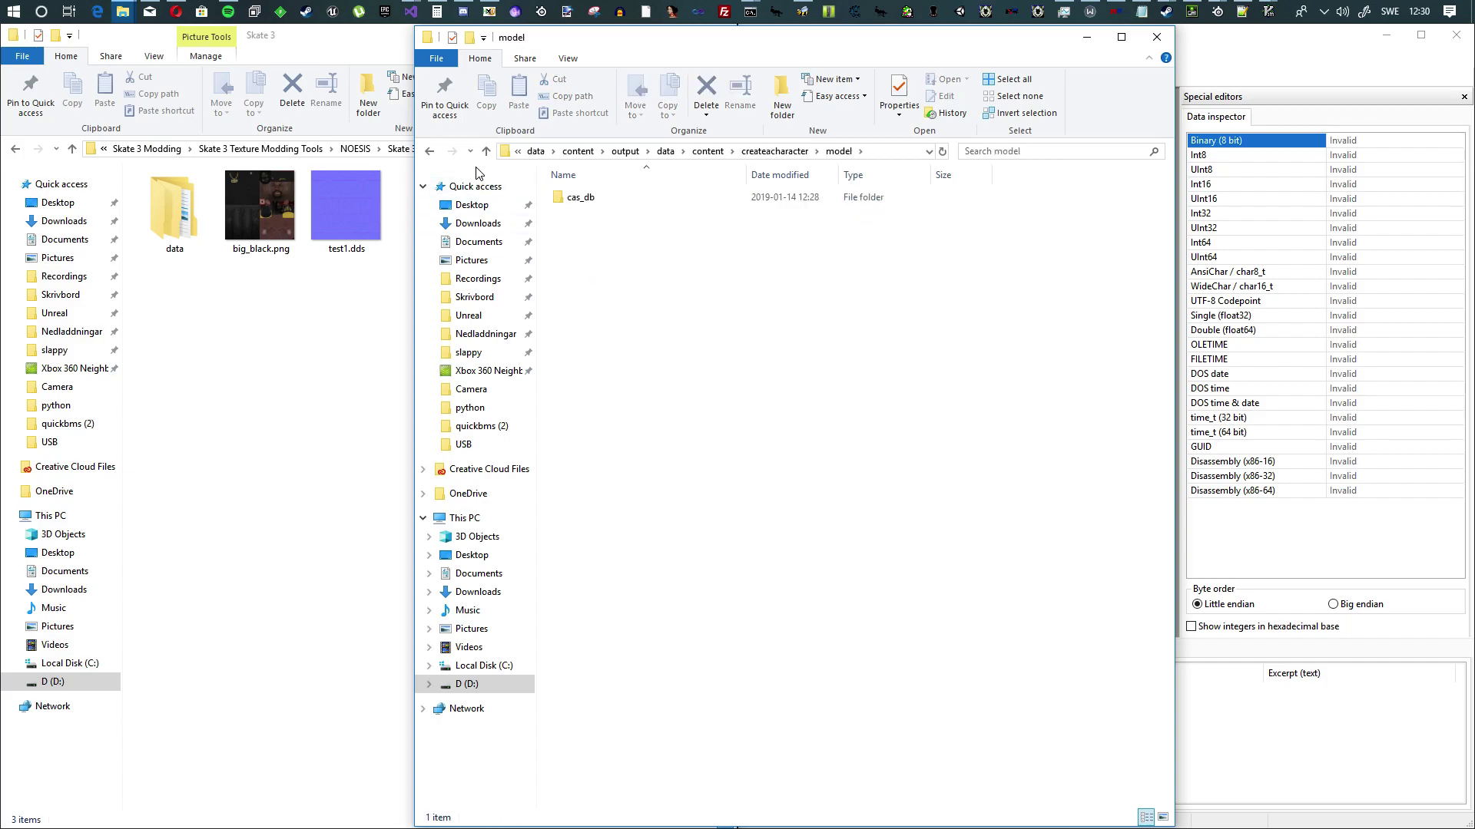
double_click(594, 199)
click(429, 151)
click(429, 151)
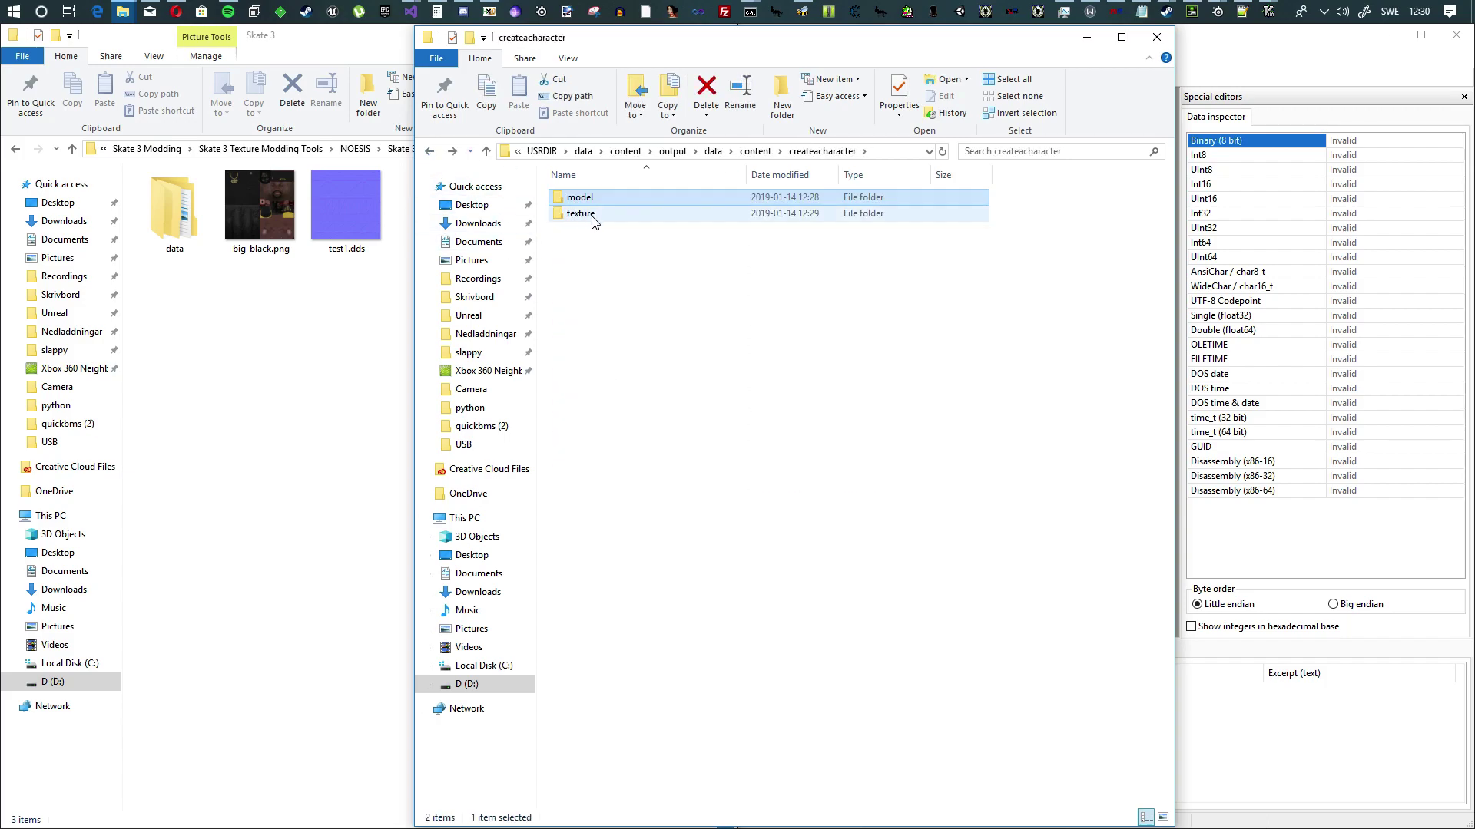
double_click(584, 215)
key(alt+Left)
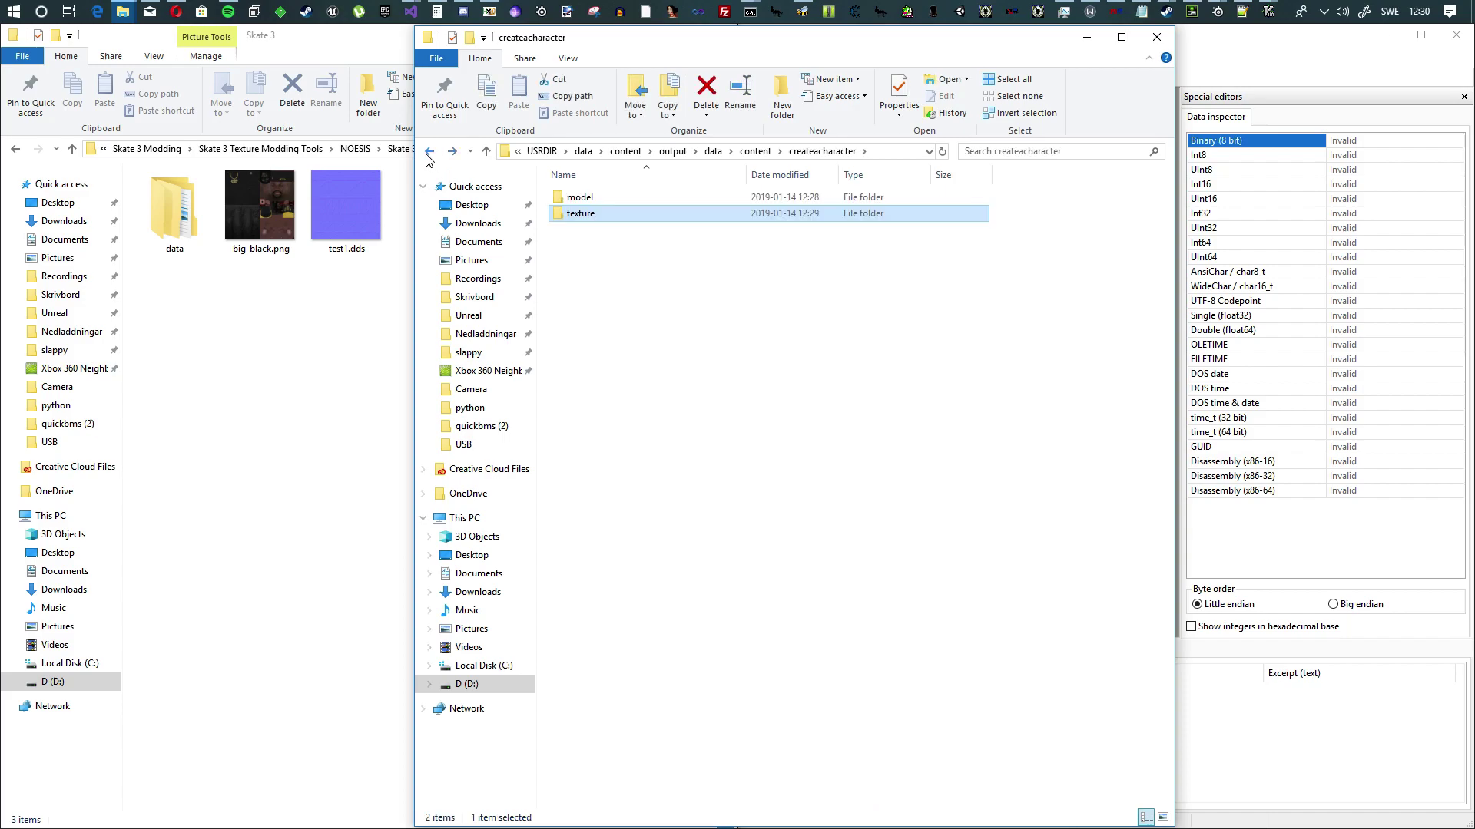
Look through the extracted dynamic, livingworld, marquee, recipe, static and vehicle folders in turn
click(429, 151)
key(Down)
key(Return)
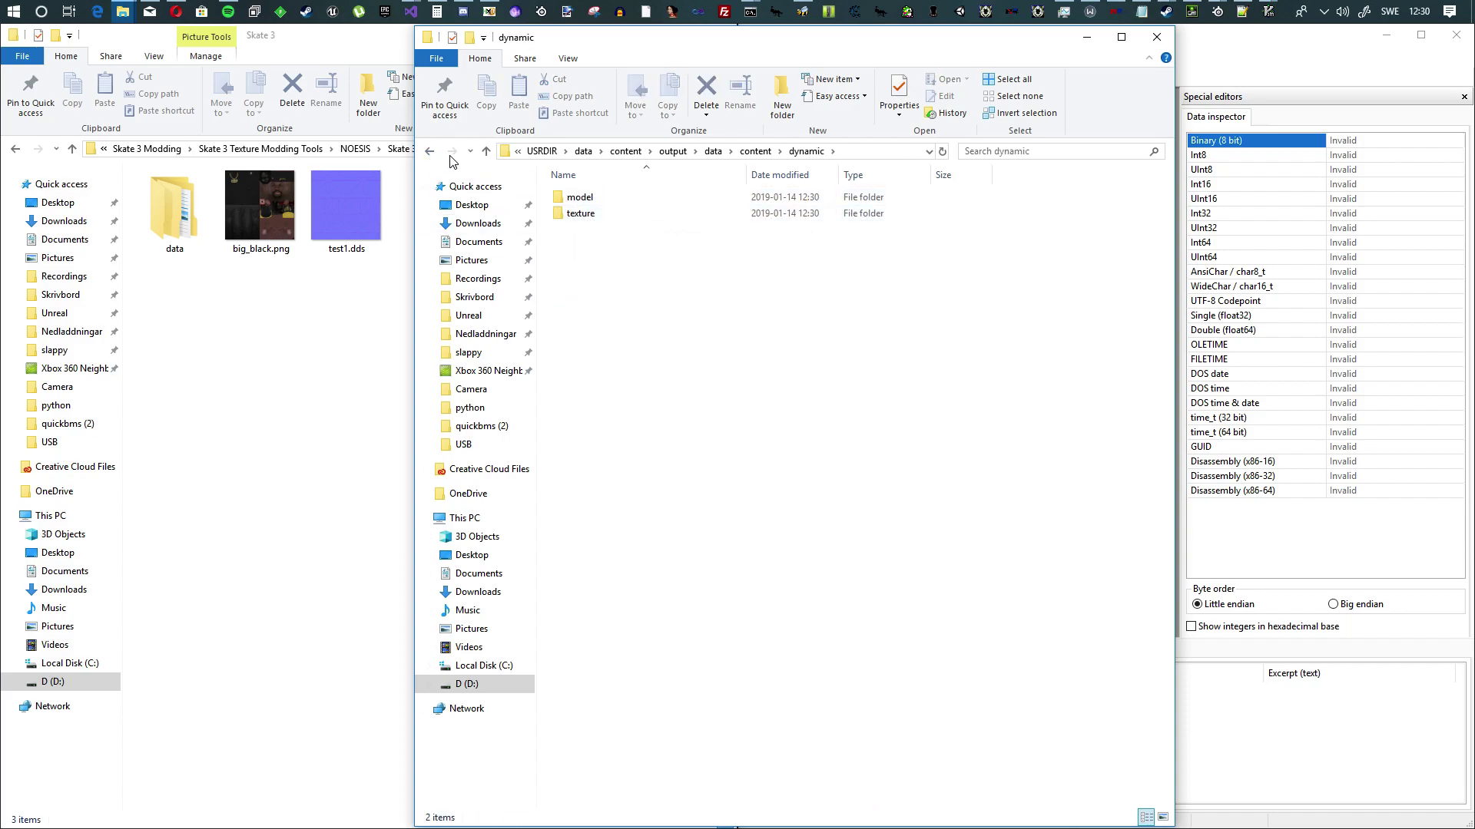
click(429, 151)
double_click(558, 232)
click(429, 152)
key(Down)
key(Return)
click(429, 151)
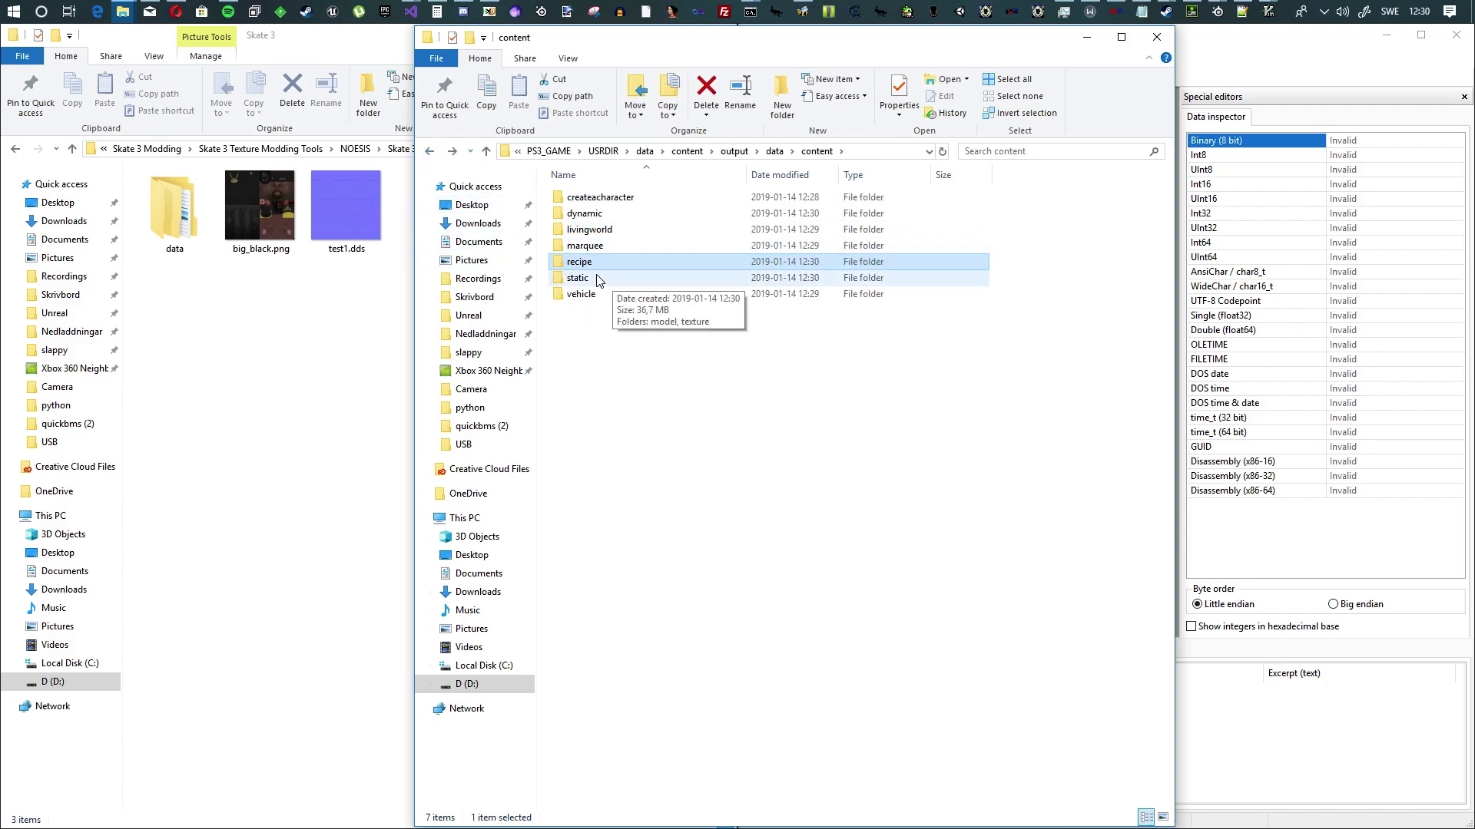
double_click(600, 281)
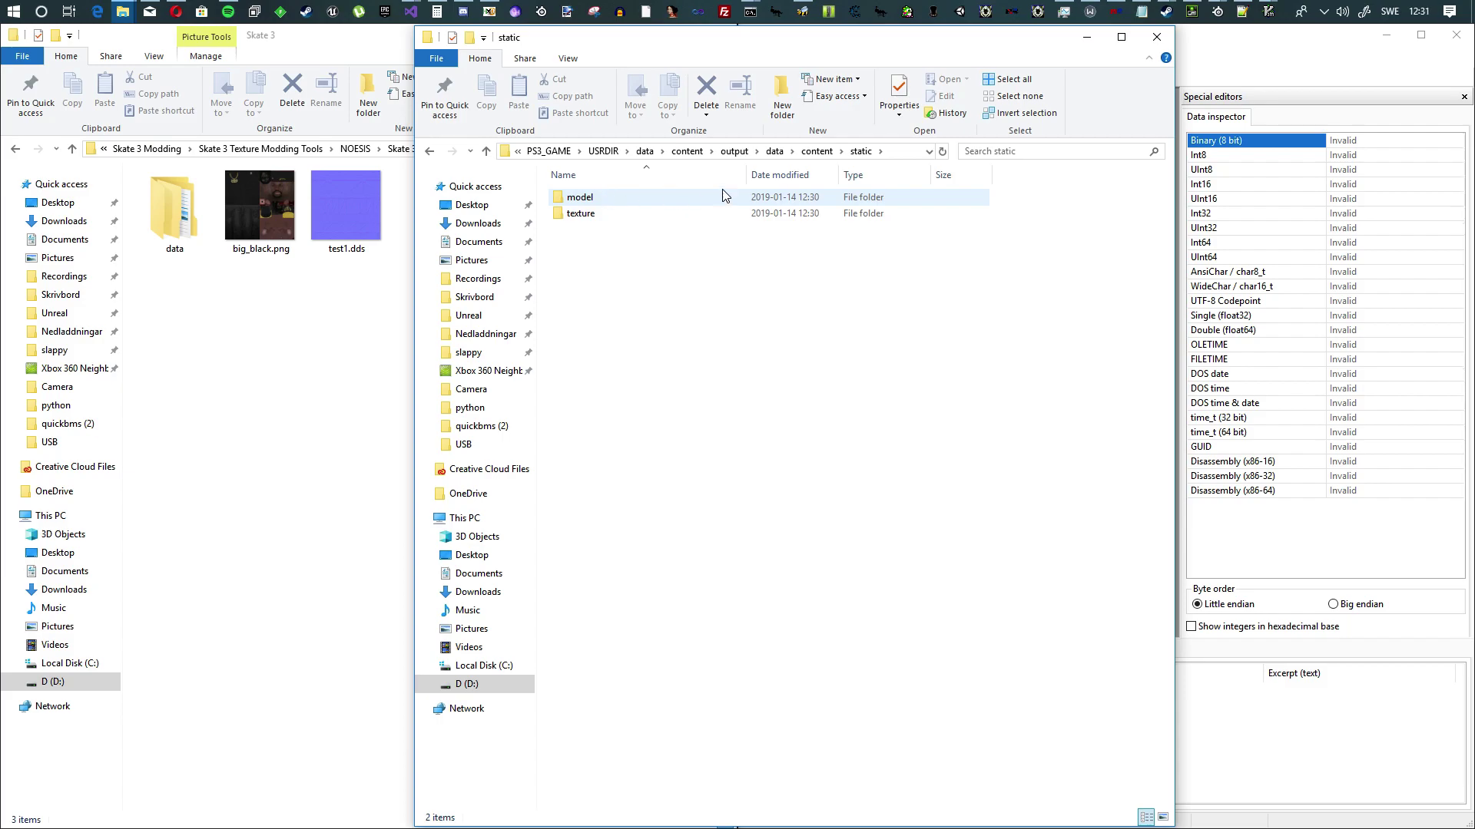
click(816, 156)
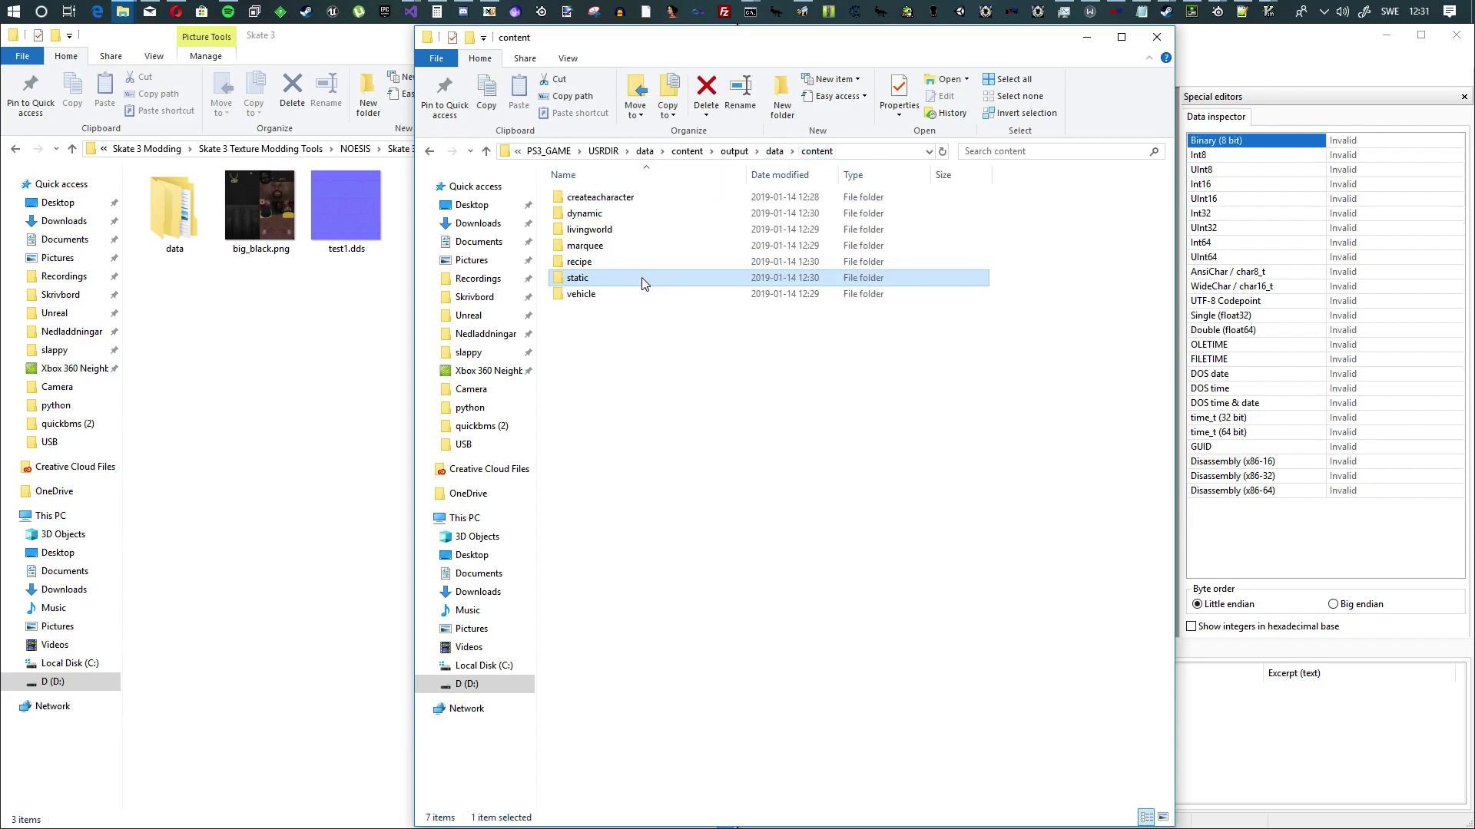
double_click(603, 297)
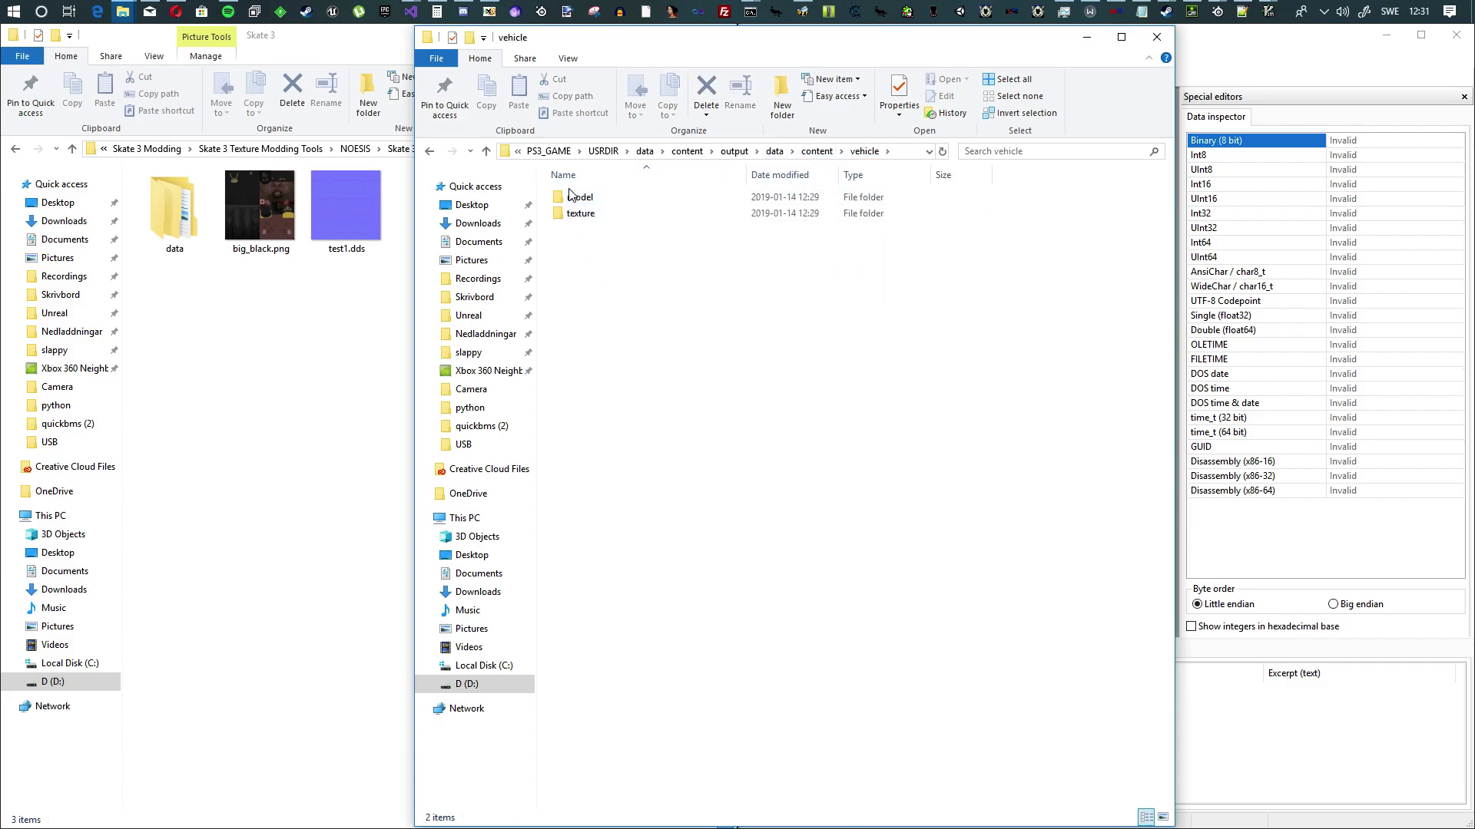
click(430, 152)
click(430, 152)
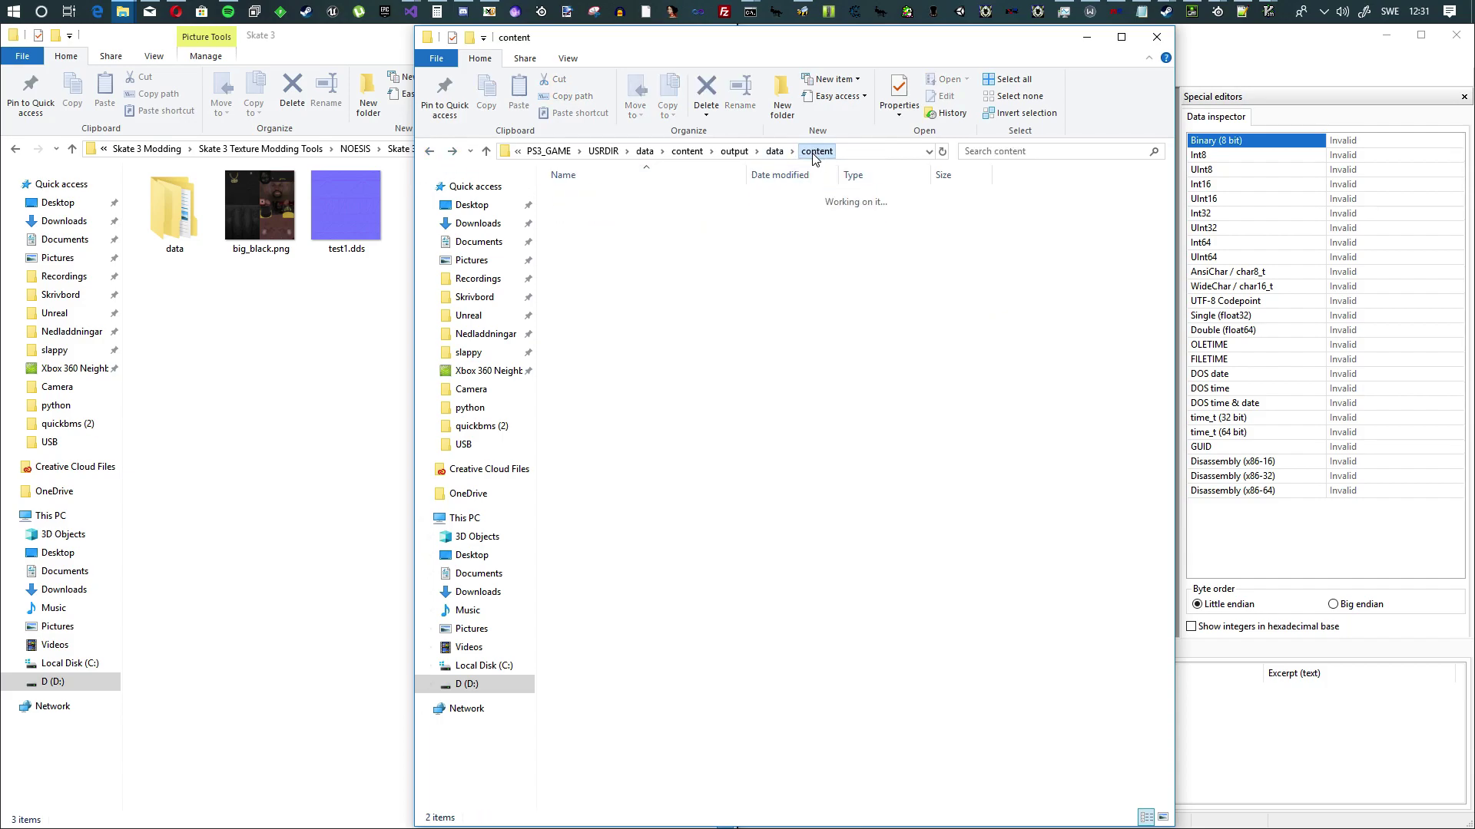
Create a Backup folder in the game's content folder and move createacharacter.big, livingworld.big, marquee.big and parkassets.big into it
click(687, 151)
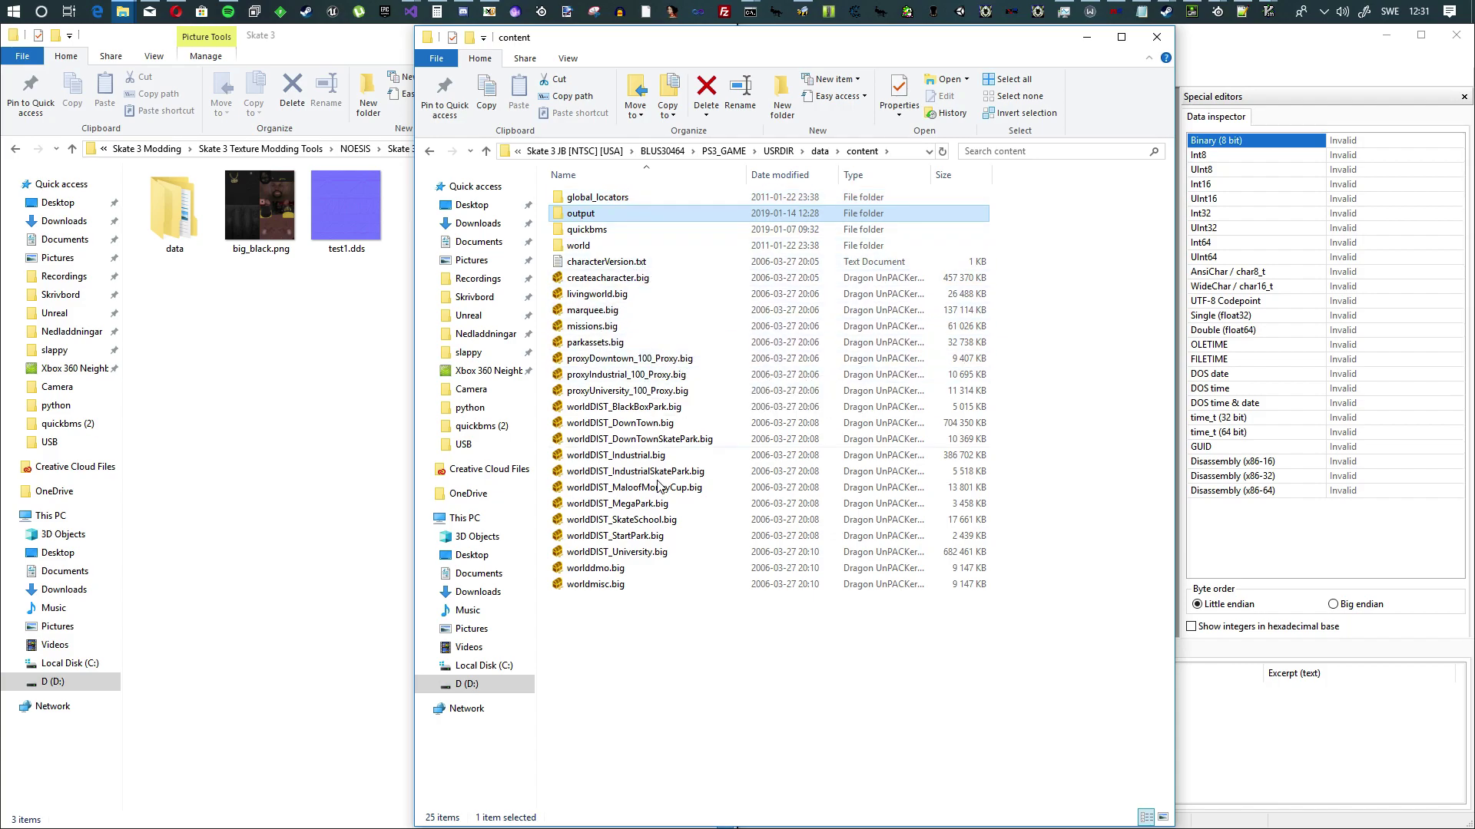
right_click(684, 701)
mouse_move(836, 662)
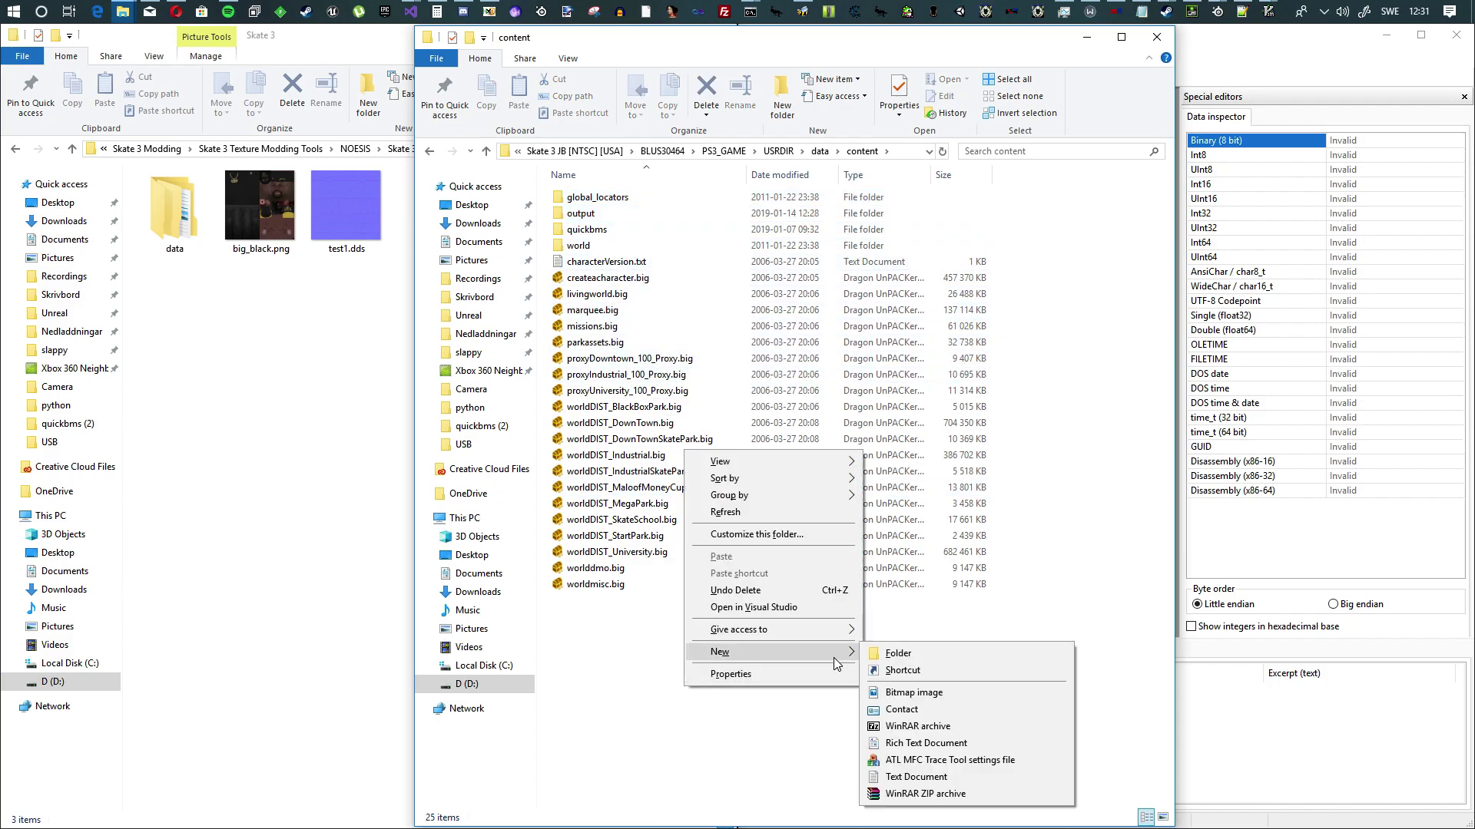
click(908, 657)
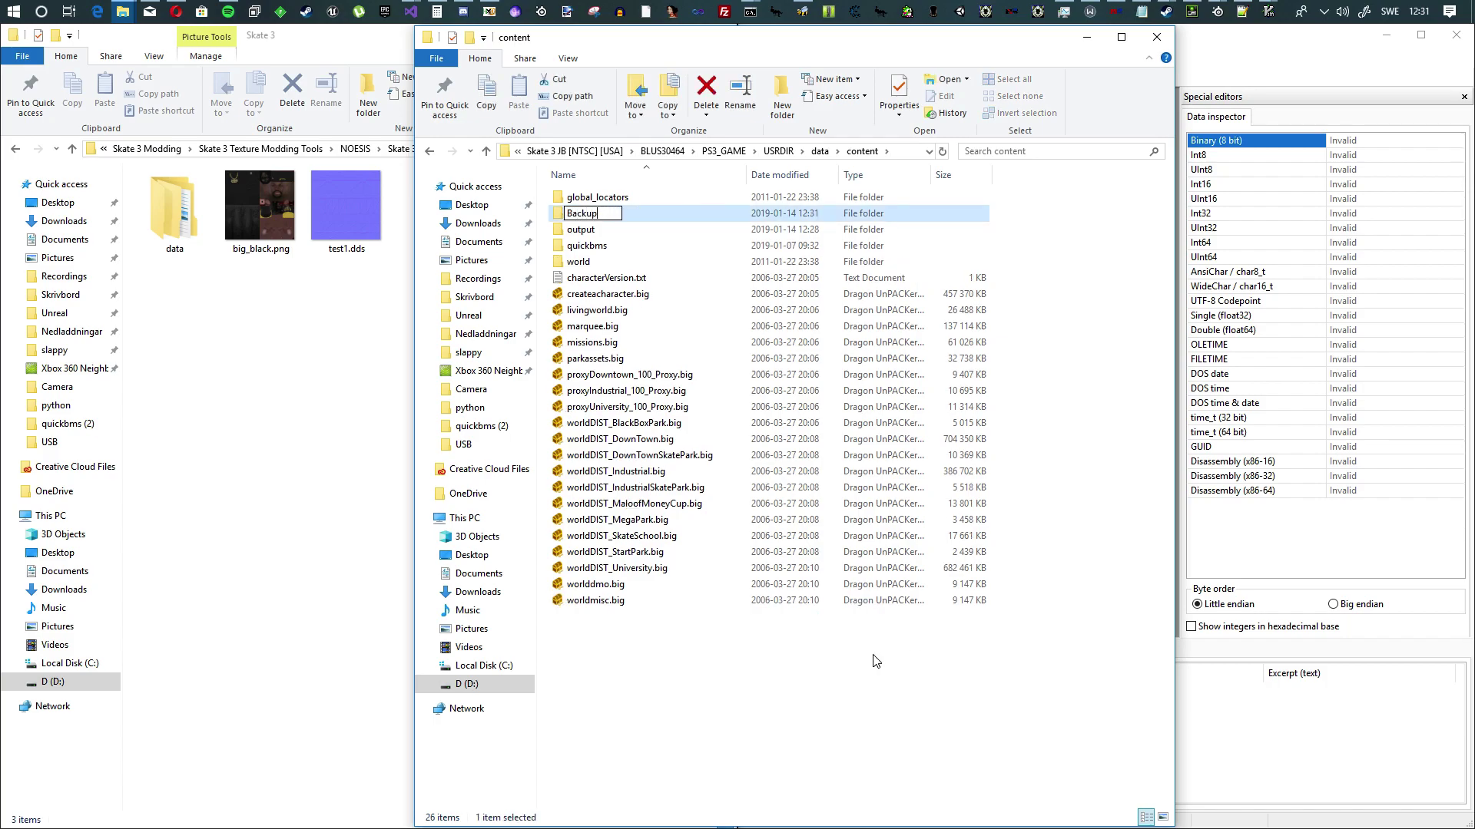
text(Backup)
key(Return)
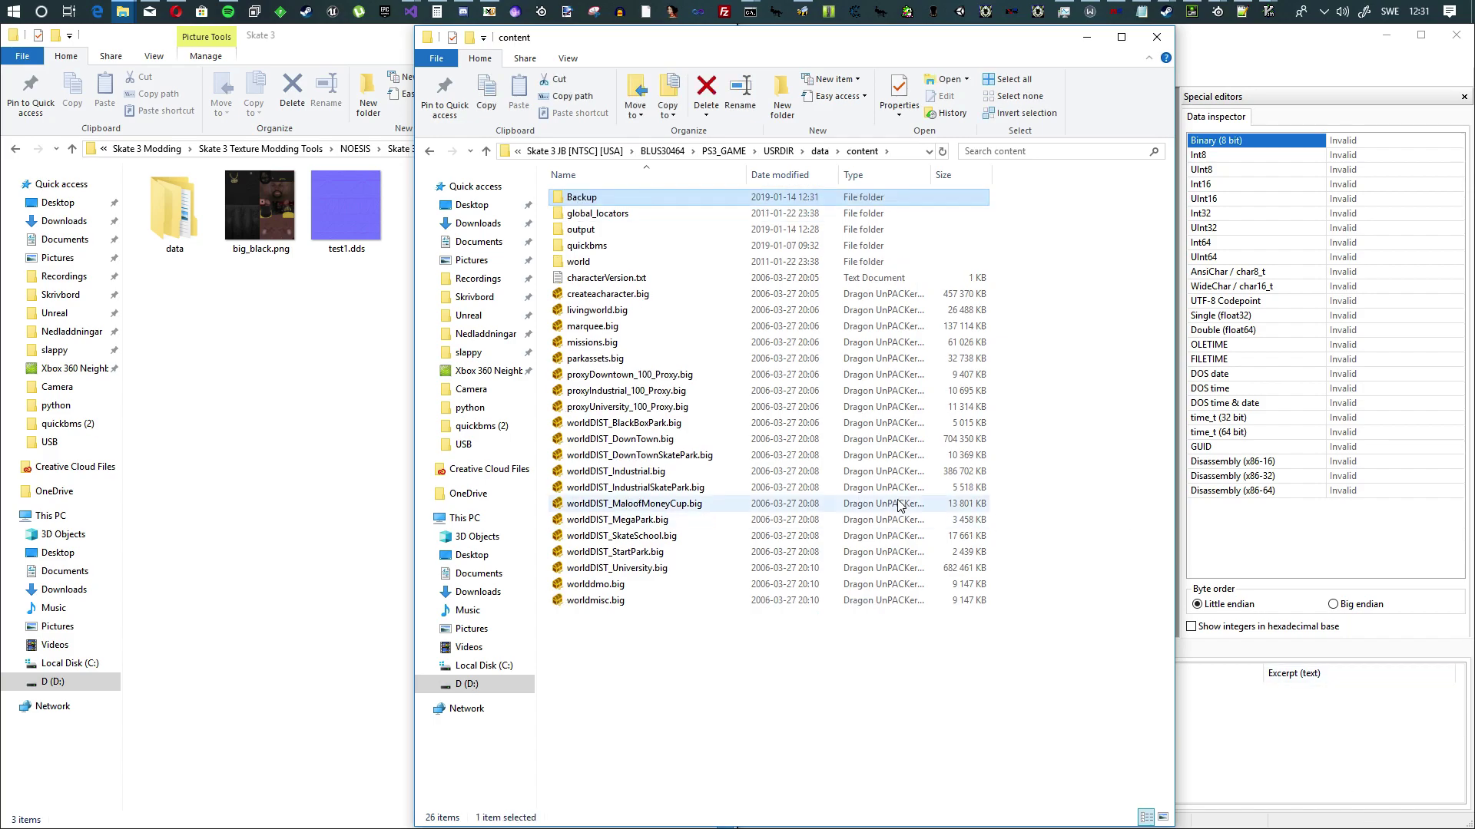
click(600, 301)
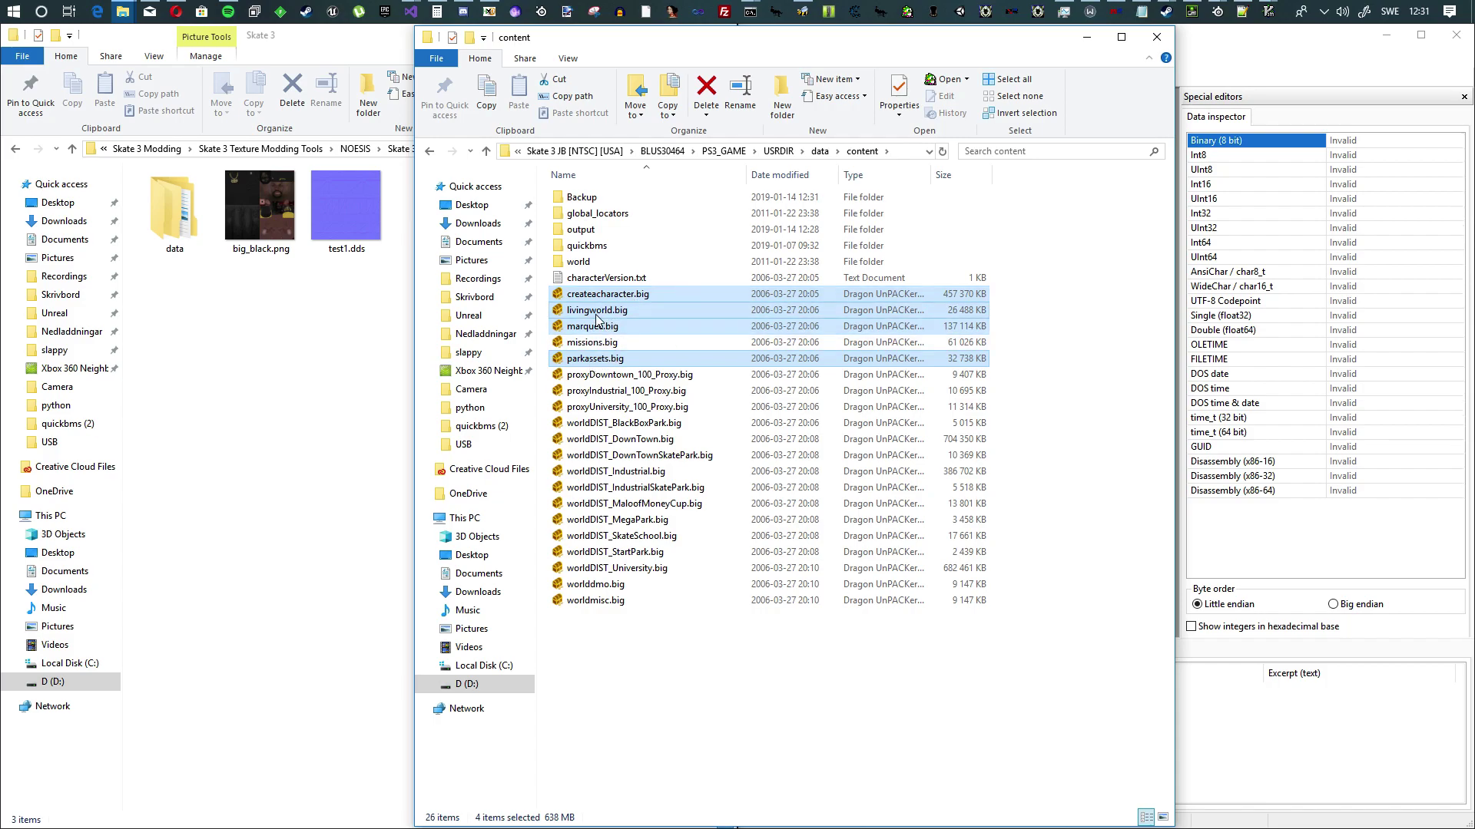
drag(591, 295, 590, 199)
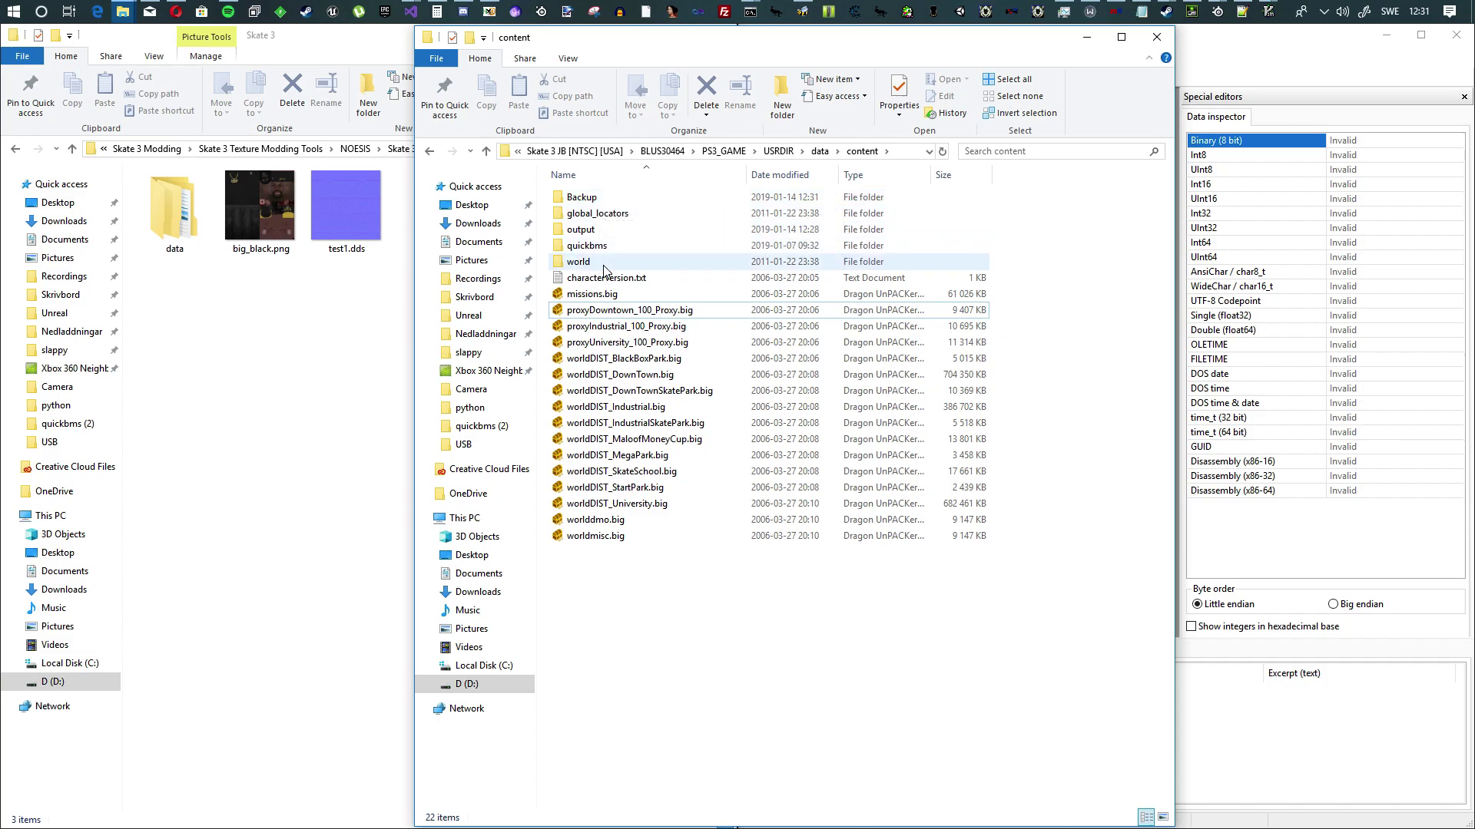
Move the extracted data folder from output into the game's USRDIR folder, merging it with the existing data folder
double_click(597, 231)
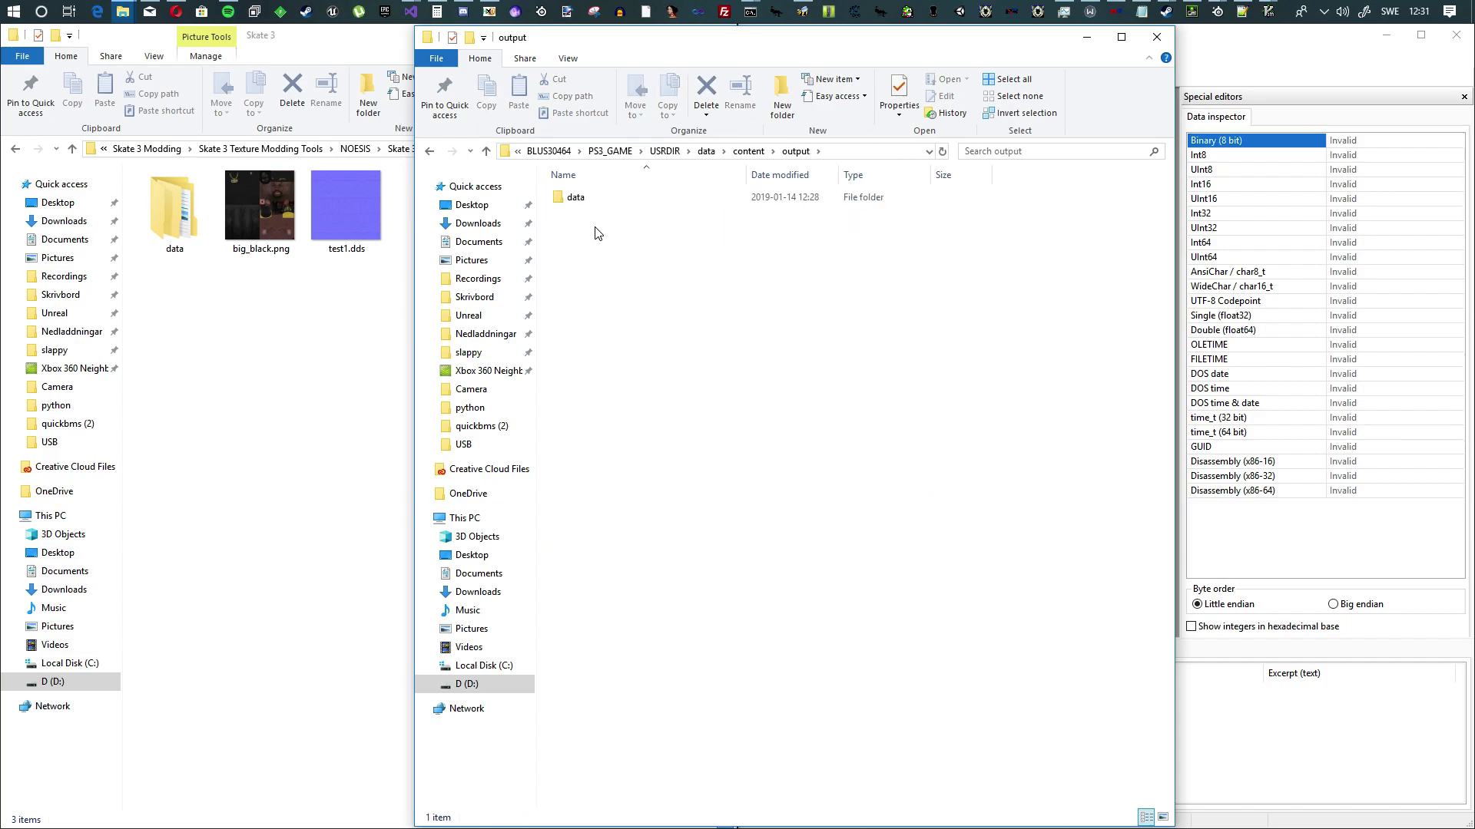
click(599, 267)
right_click(591, 199)
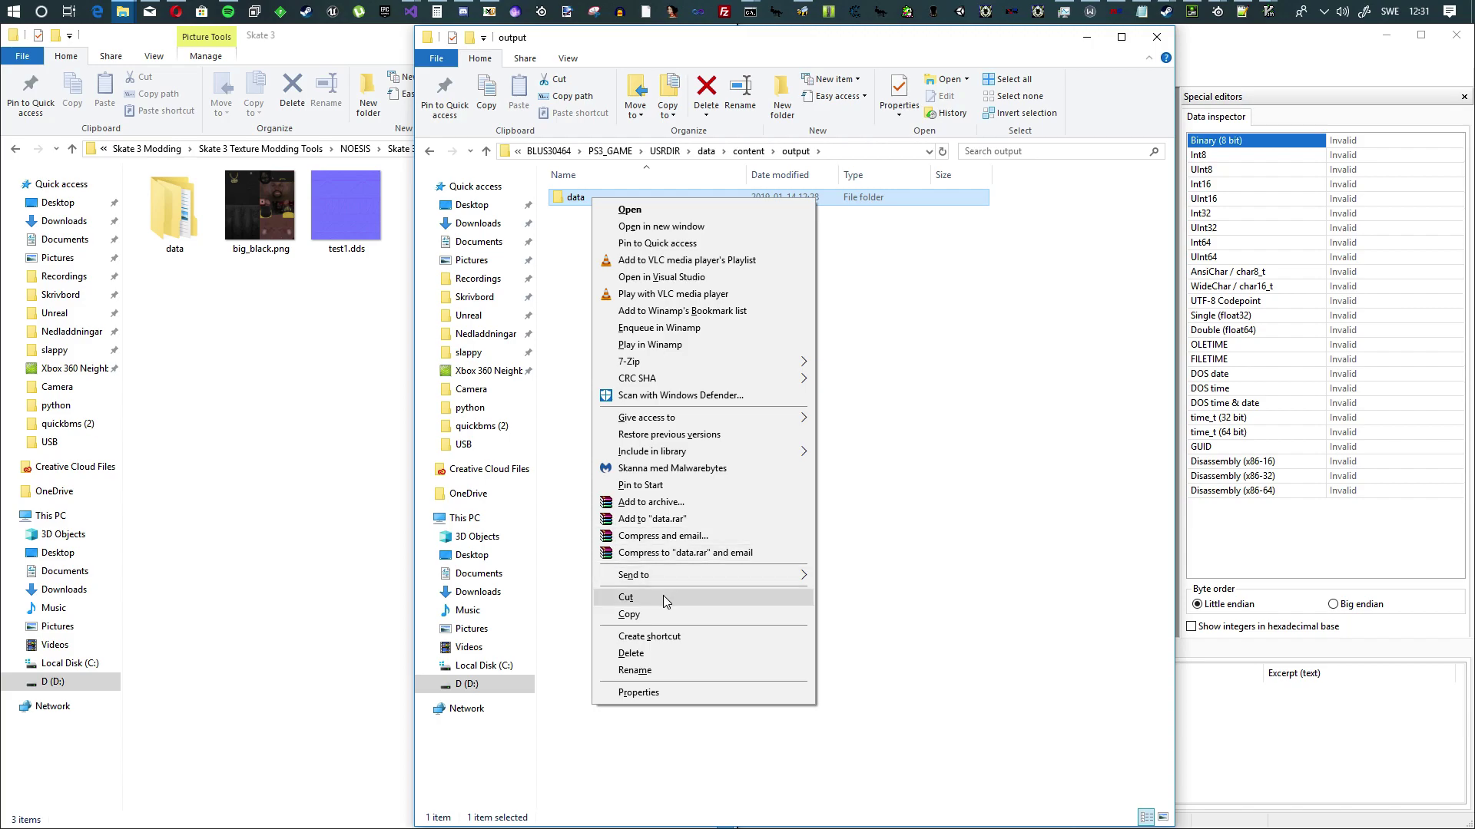
click(643, 598)
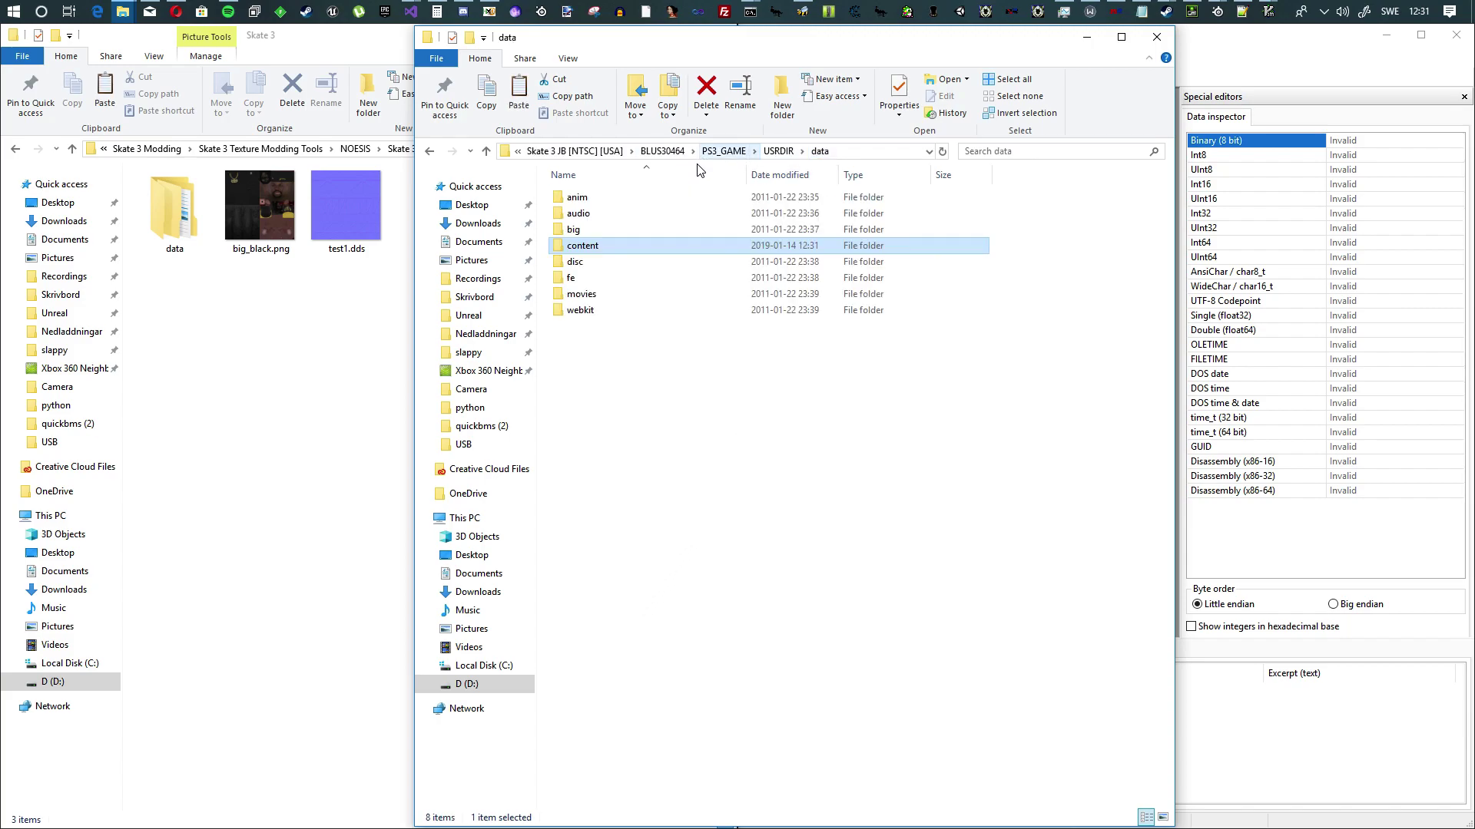
click(778, 150)
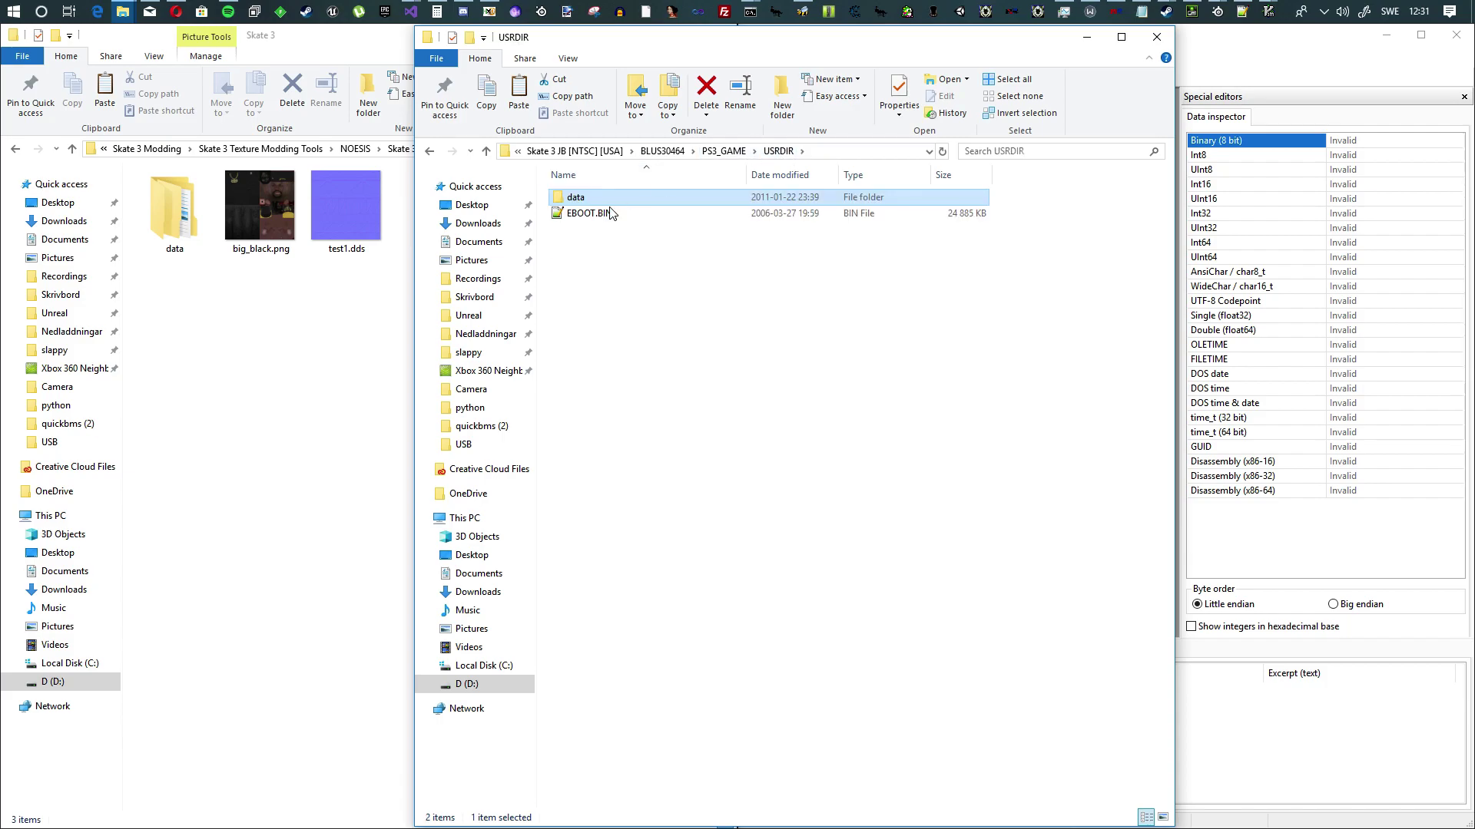
click(633, 288)
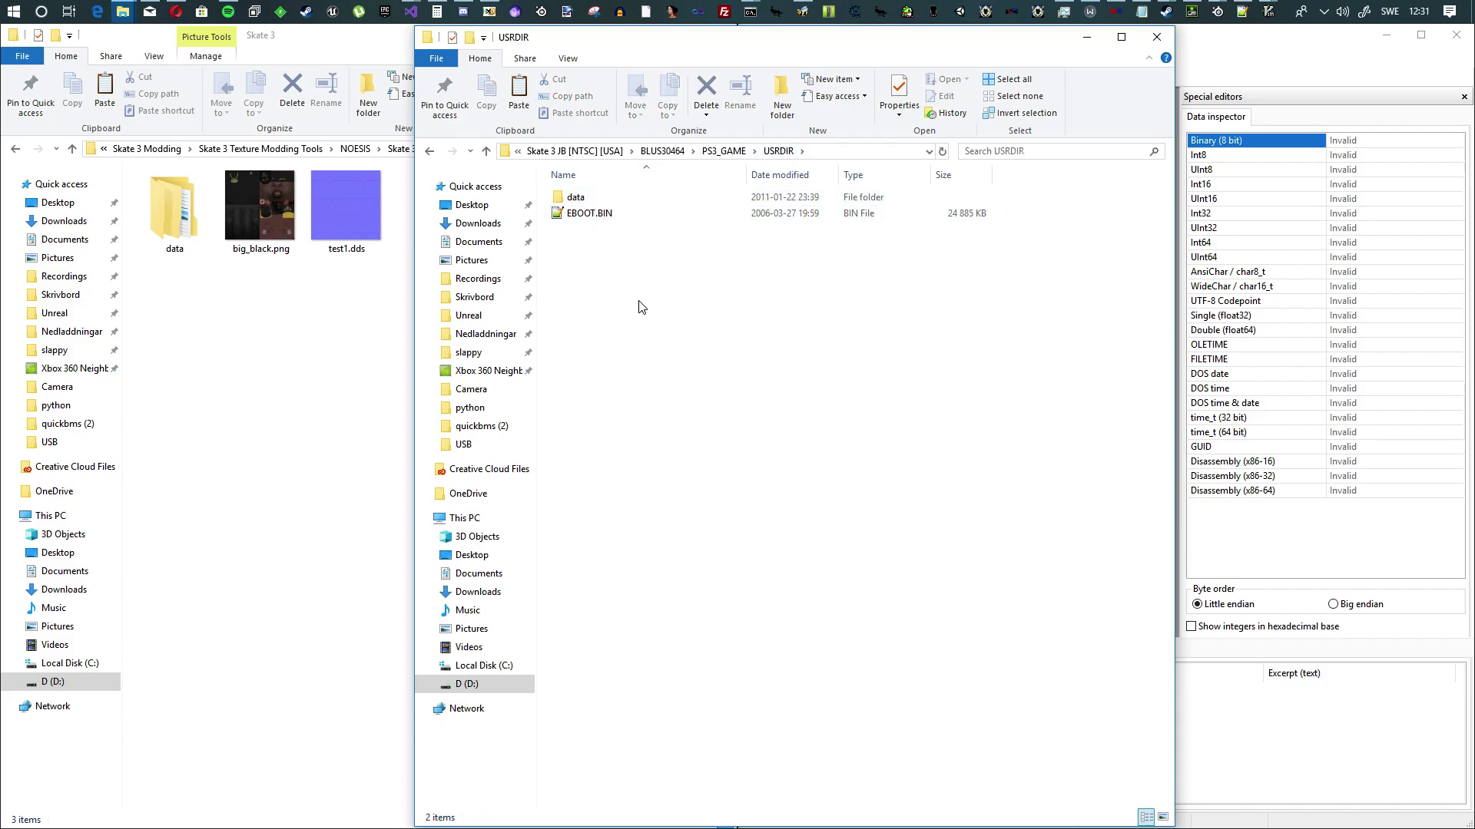
right_click(592, 291)
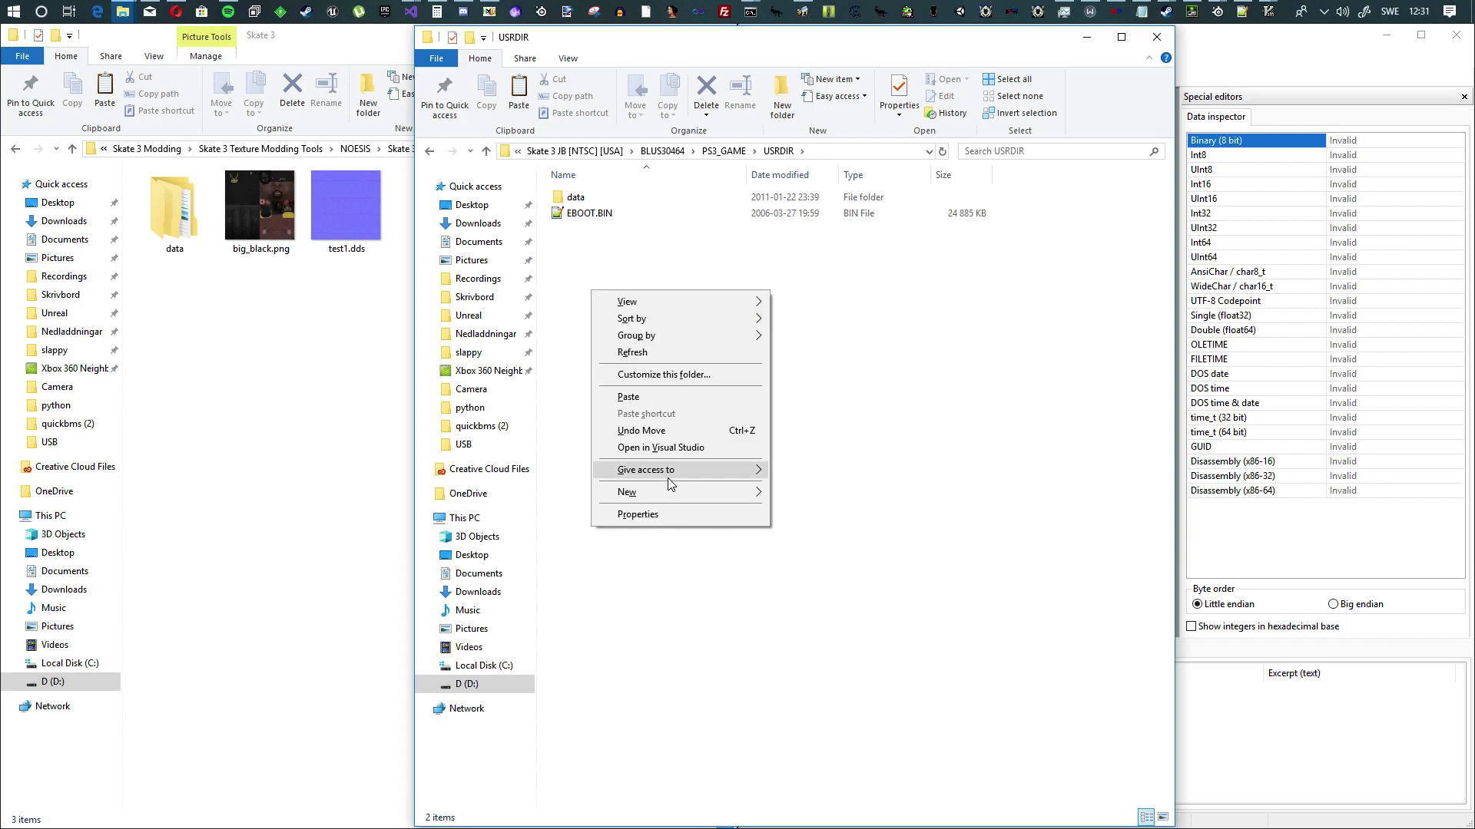
click(646, 396)
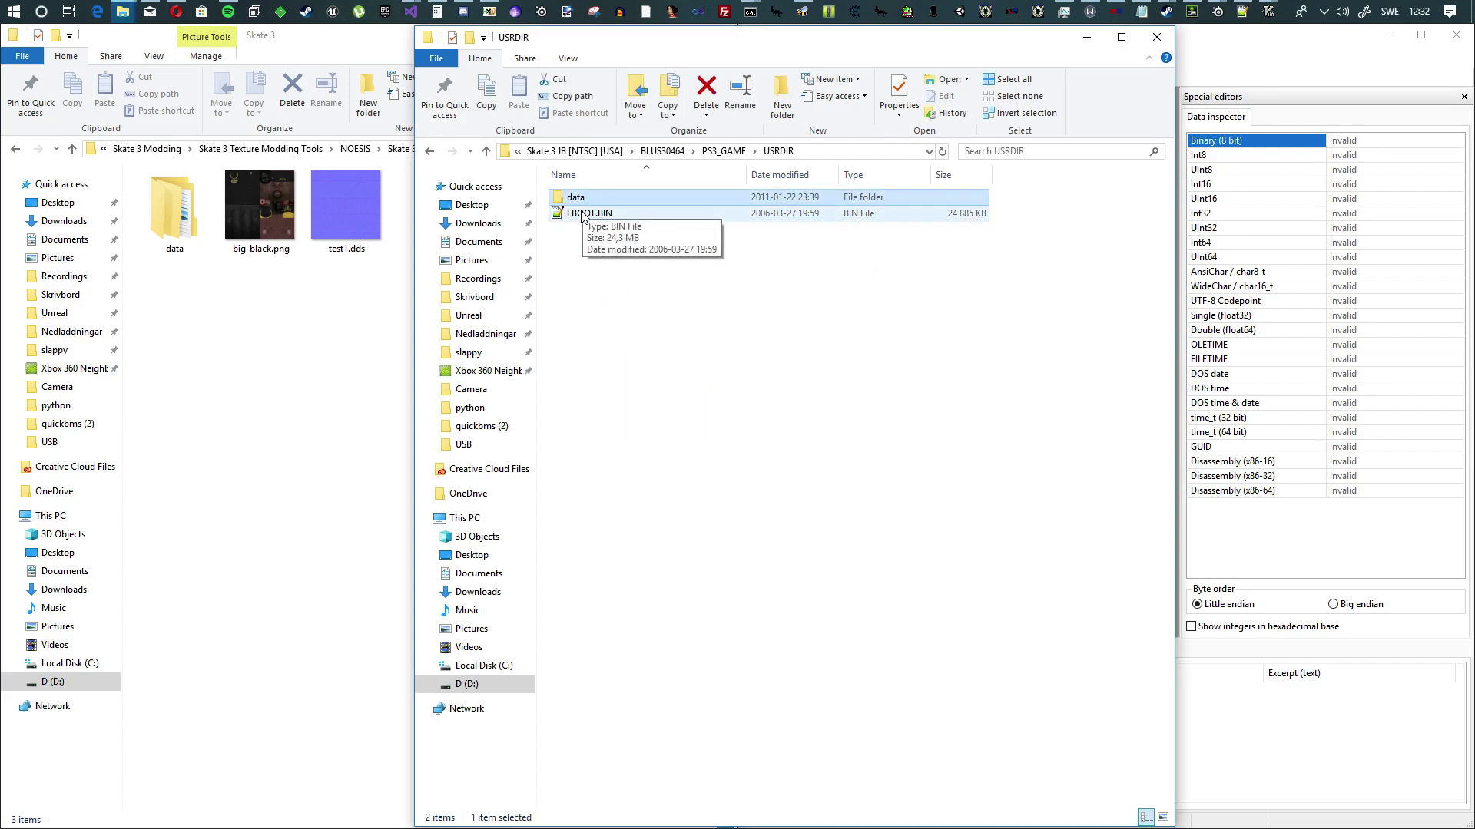
Check the merged content folder by looking into livingworld, marquee and Backup
double_click(580, 198)
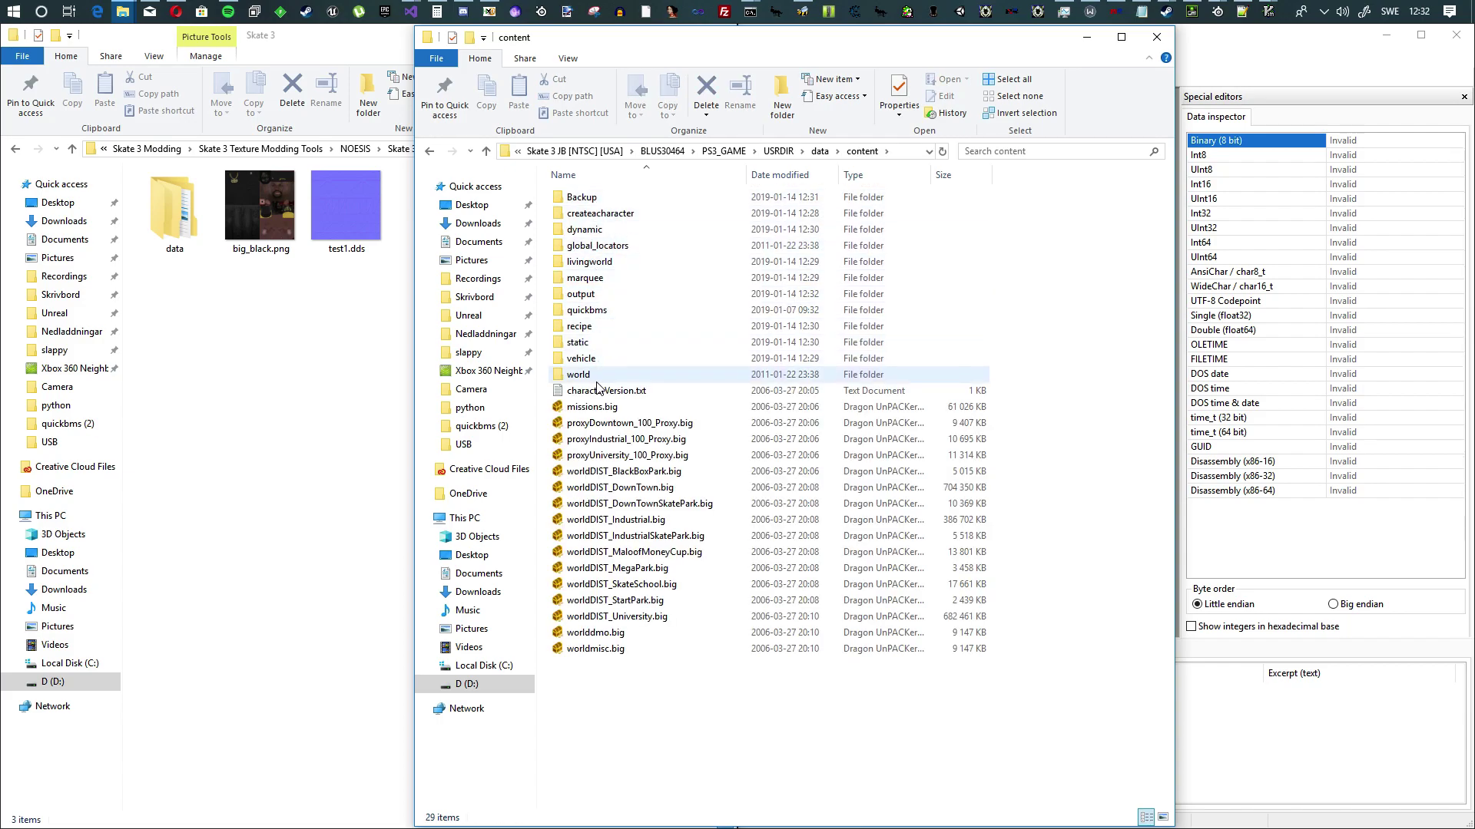
double_click(595, 263)
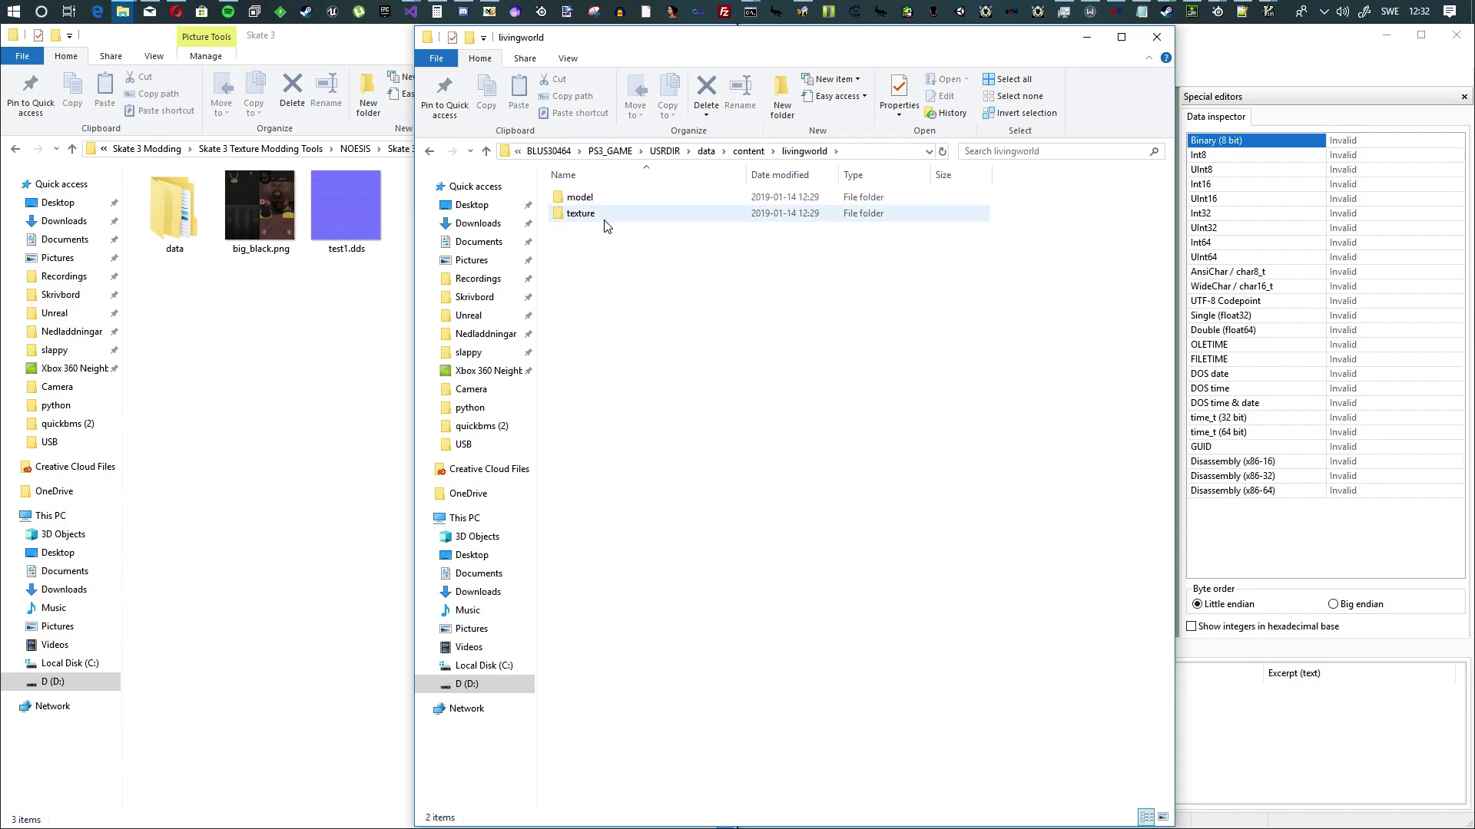
click(430, 150)
double_click(596, 280)
click(430, 151)
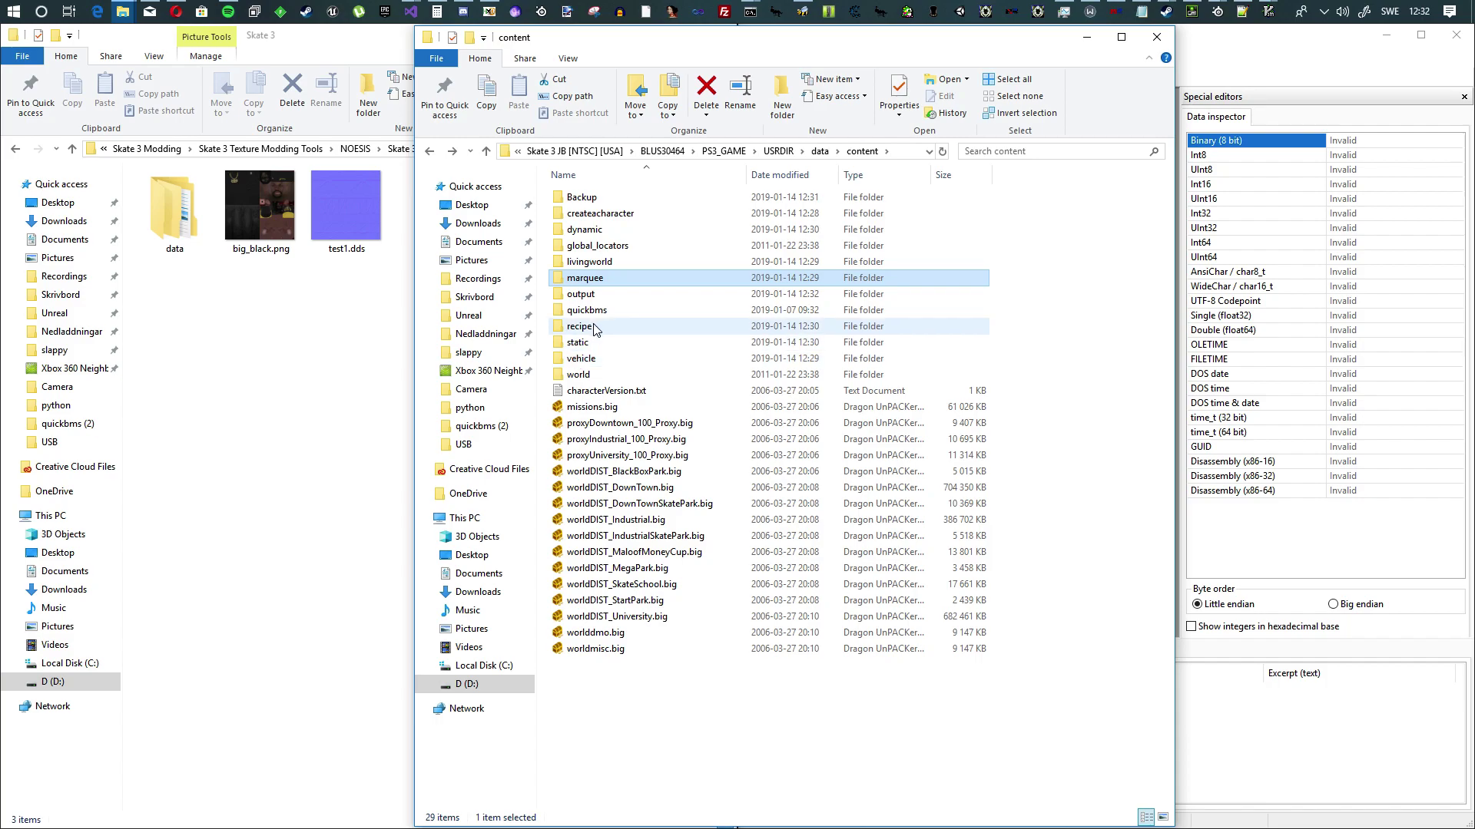
double_click(600, 204)
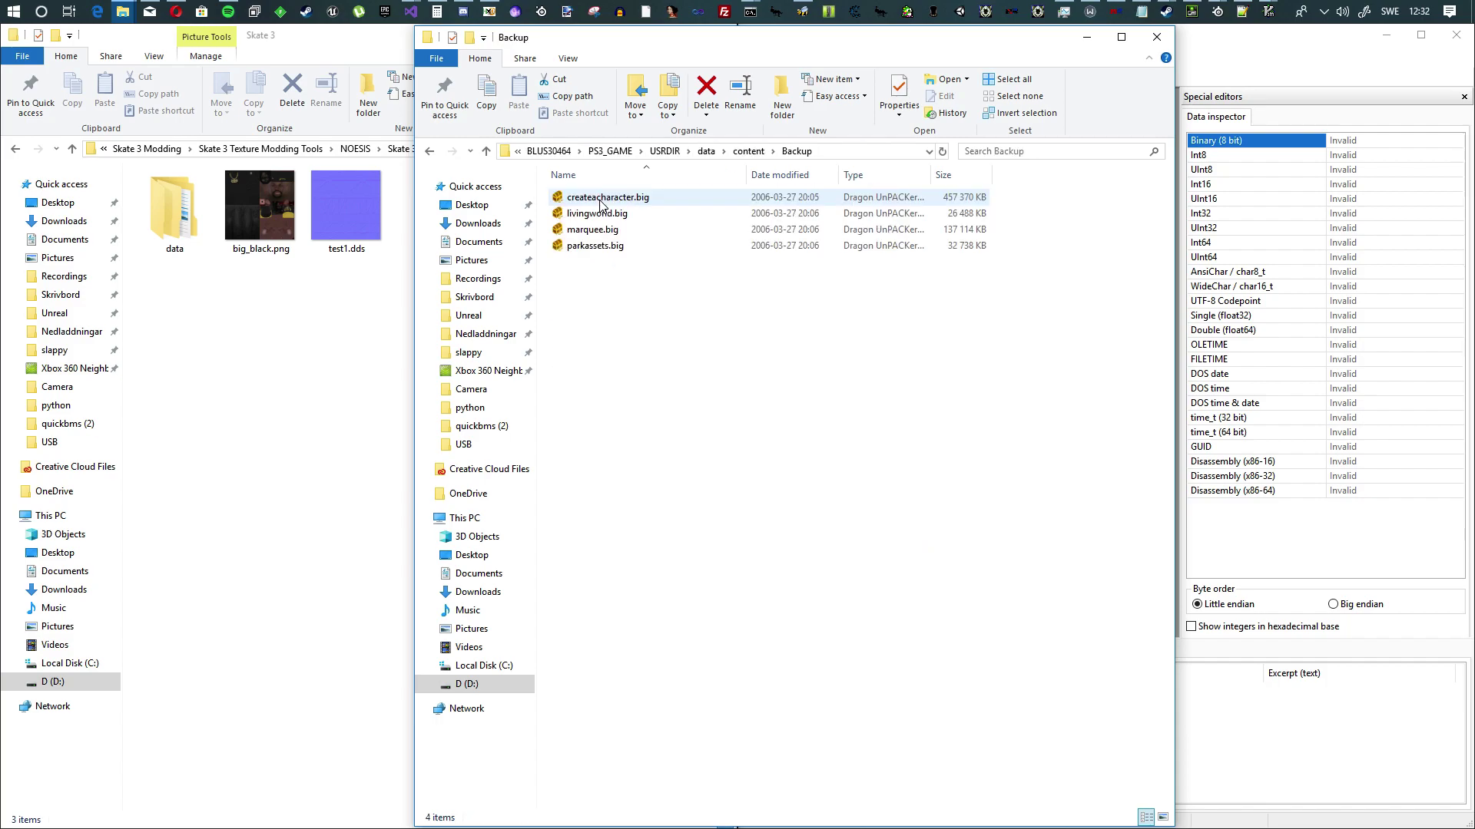
click(431, 151)
click(452, 151)
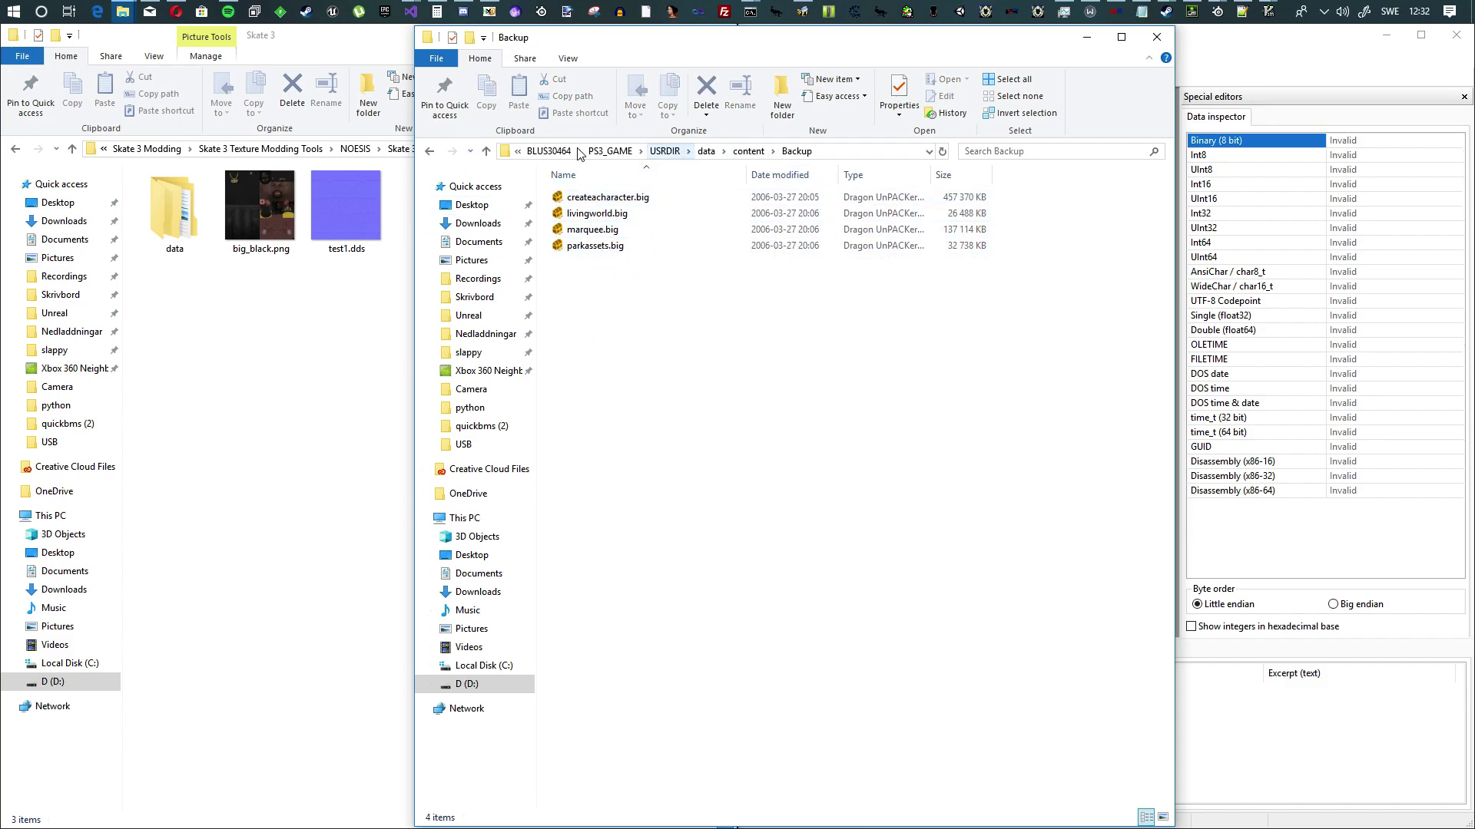
click(748, 151)
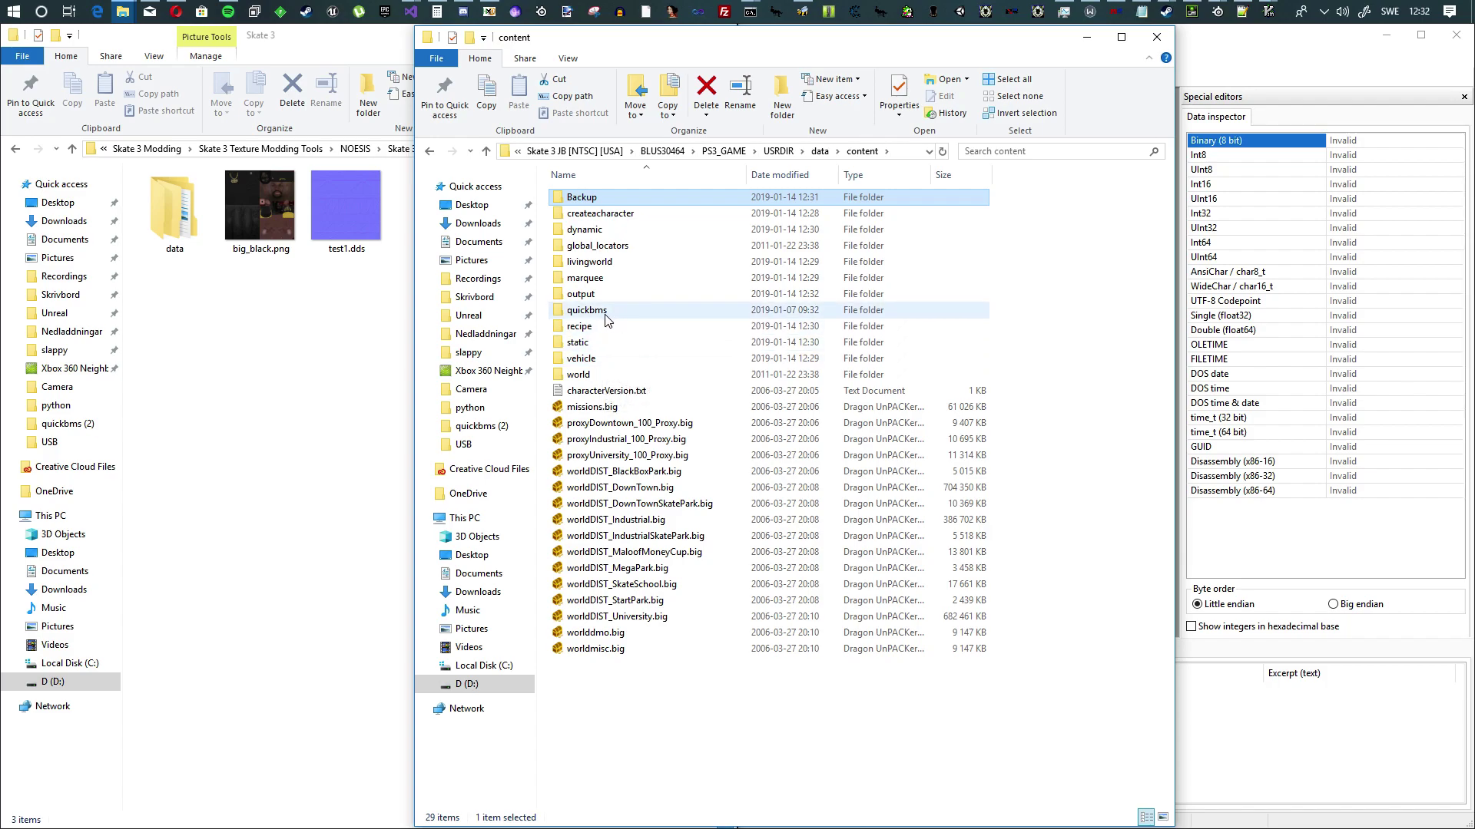
Open the texture folder inside marquee, select 0x00001e3e03e38818.psg and display the folder's full path
double_click(606, 278)
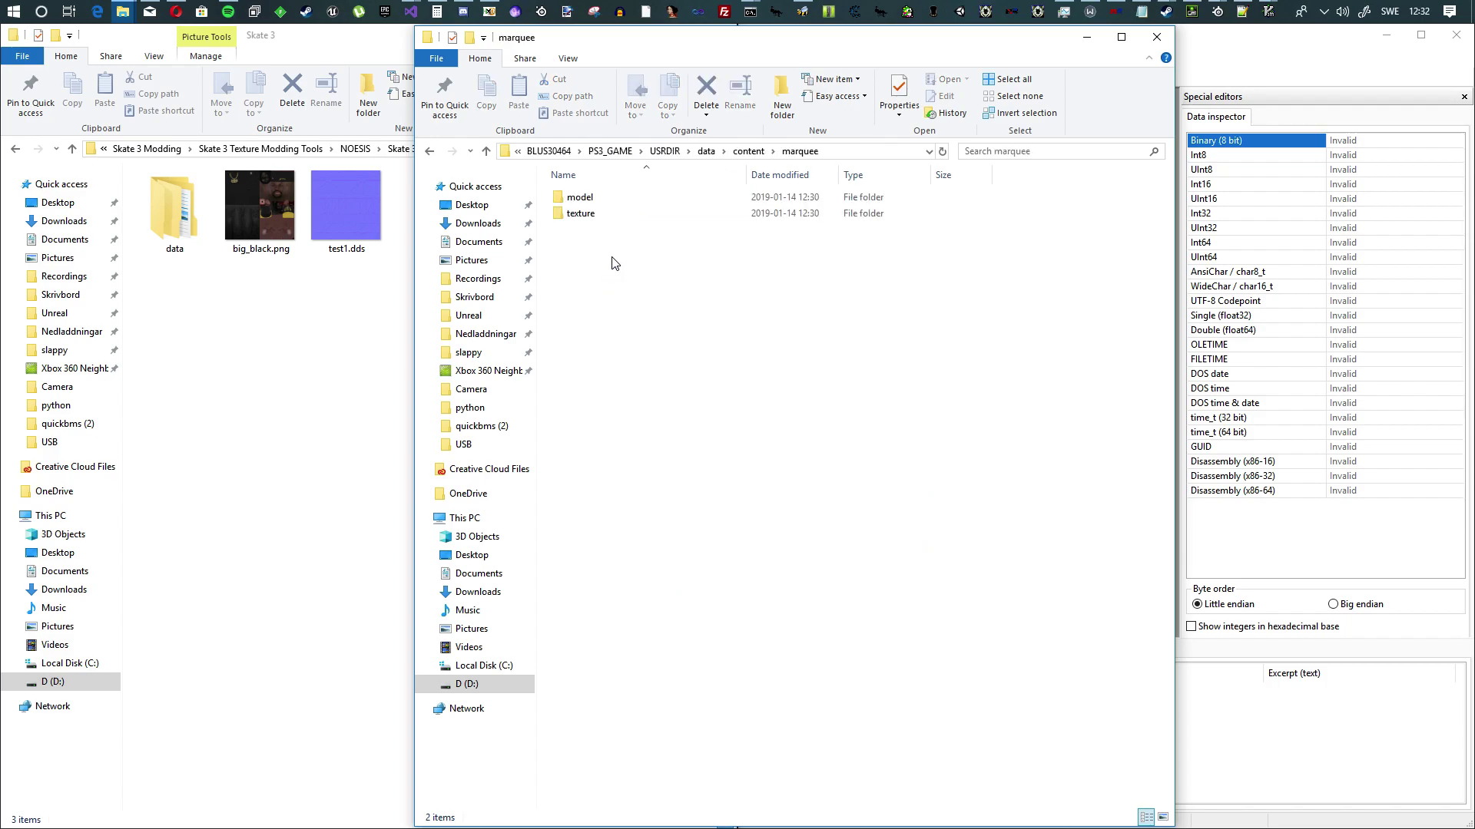
double_click(596, 216)
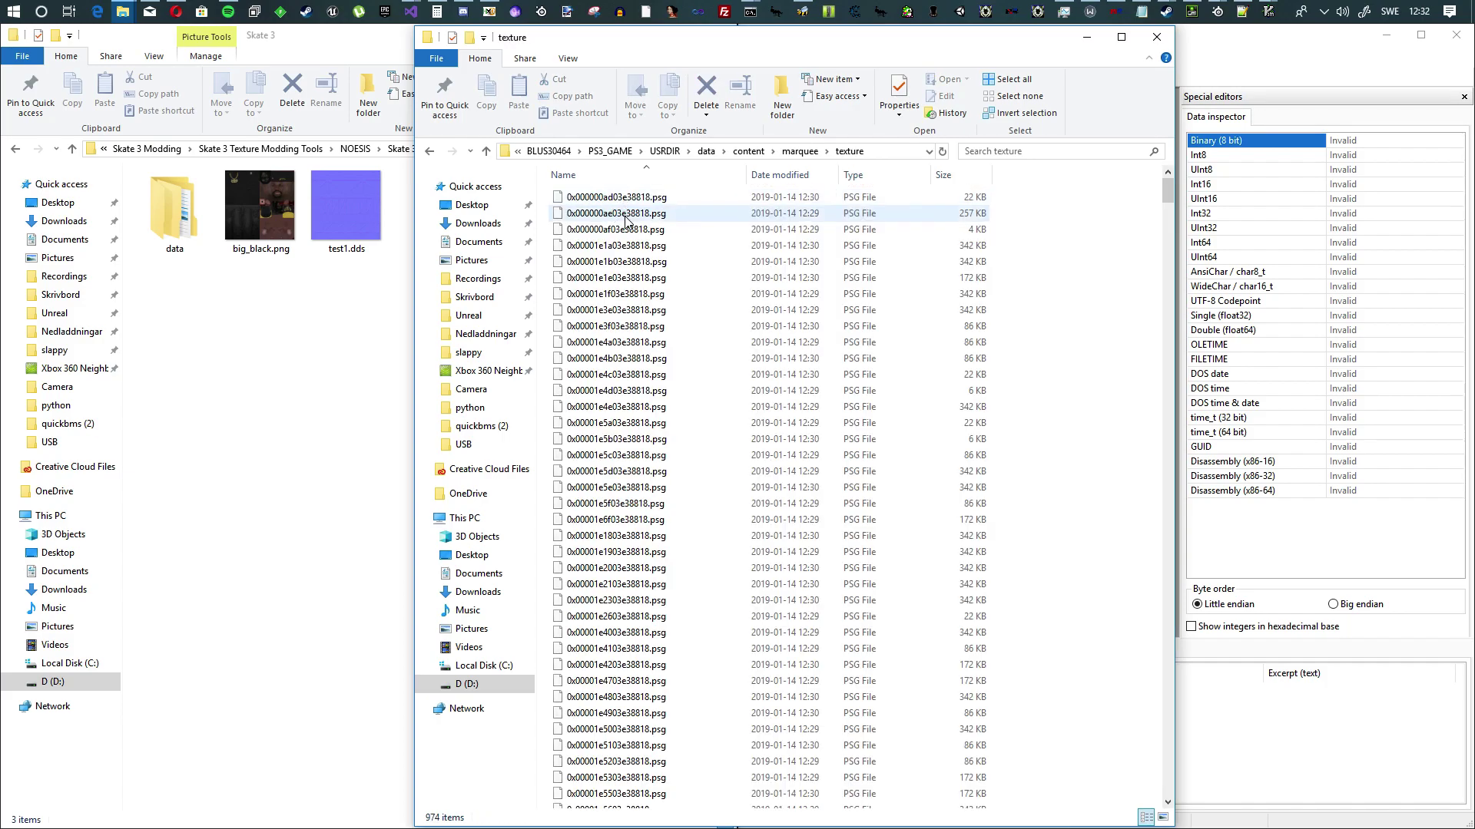
click(628, 311)
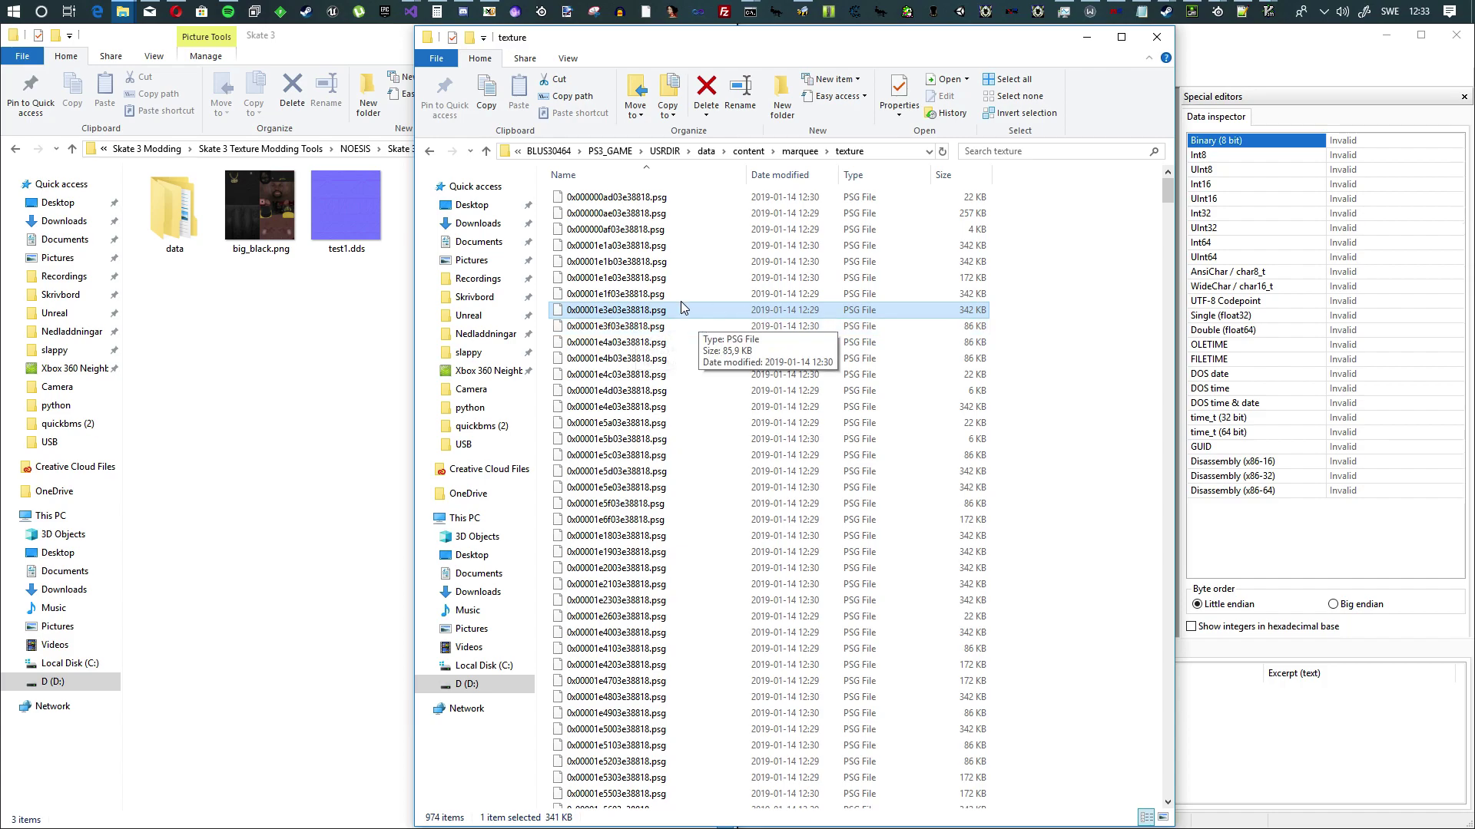
click(891, 151)
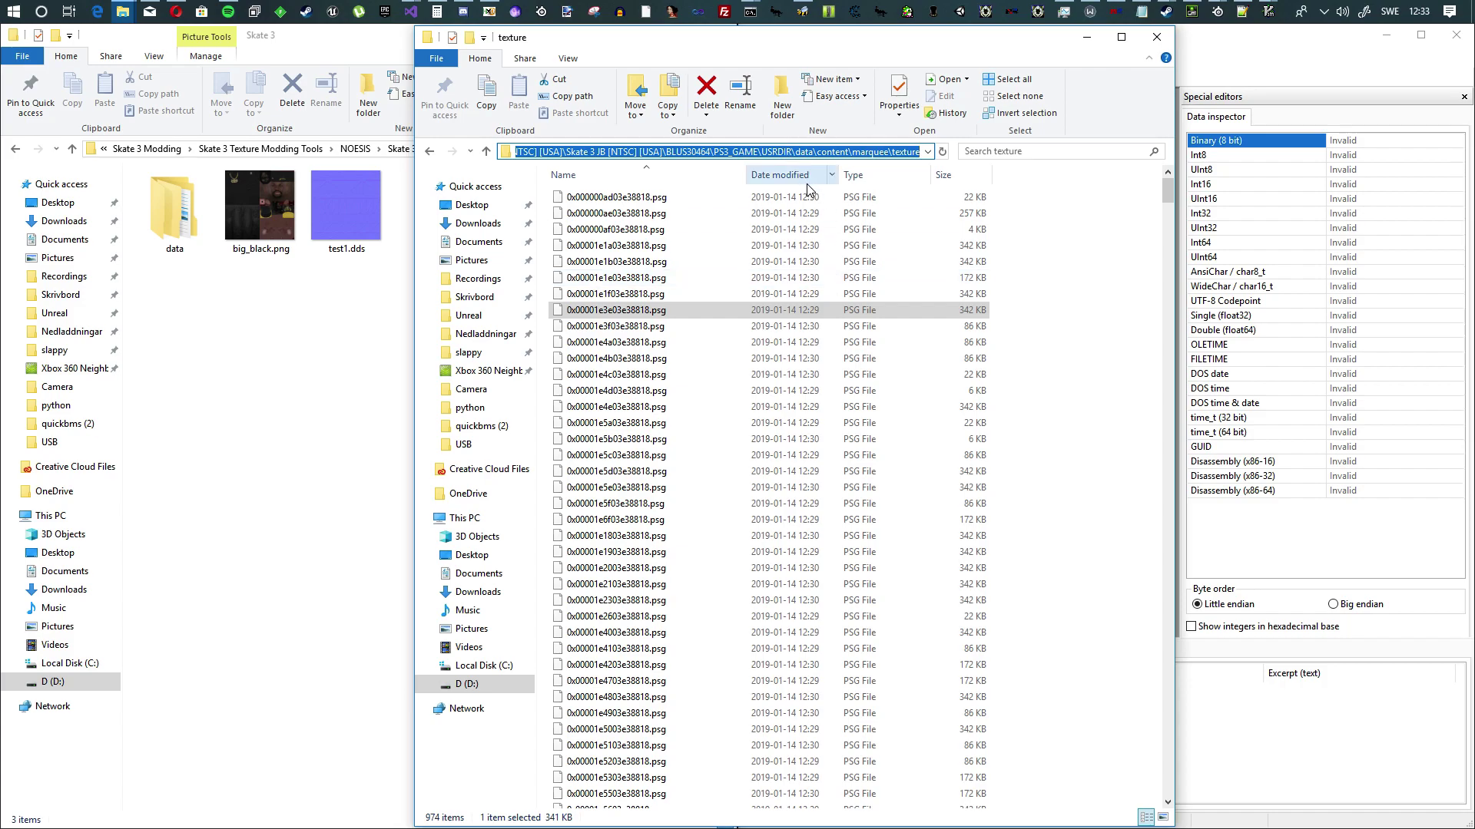
Switch to Noesis, close its debug log and reposition its window so the File Explorer path stays visible
click(1041, 17)
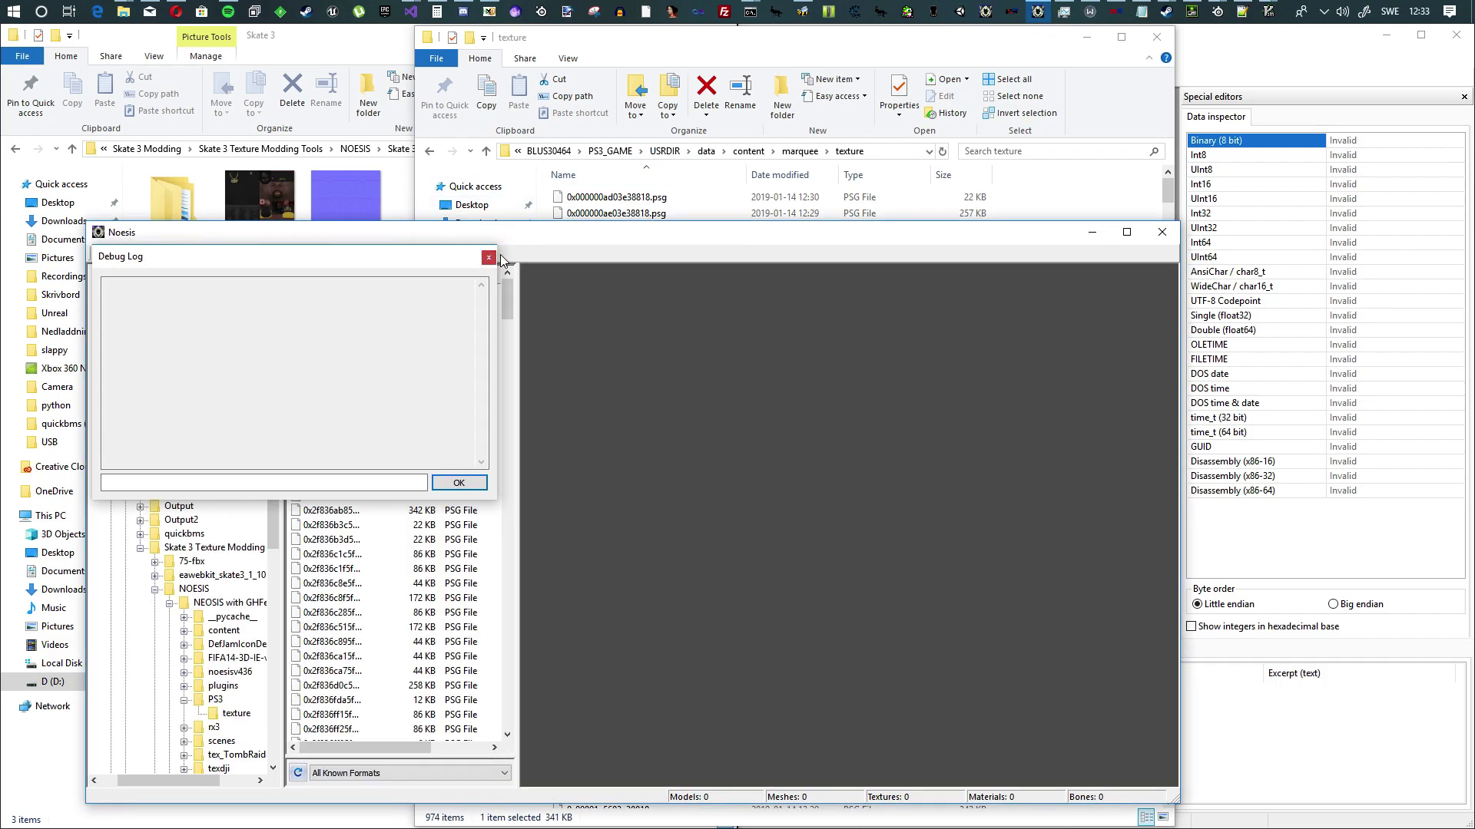
click(489, 257)
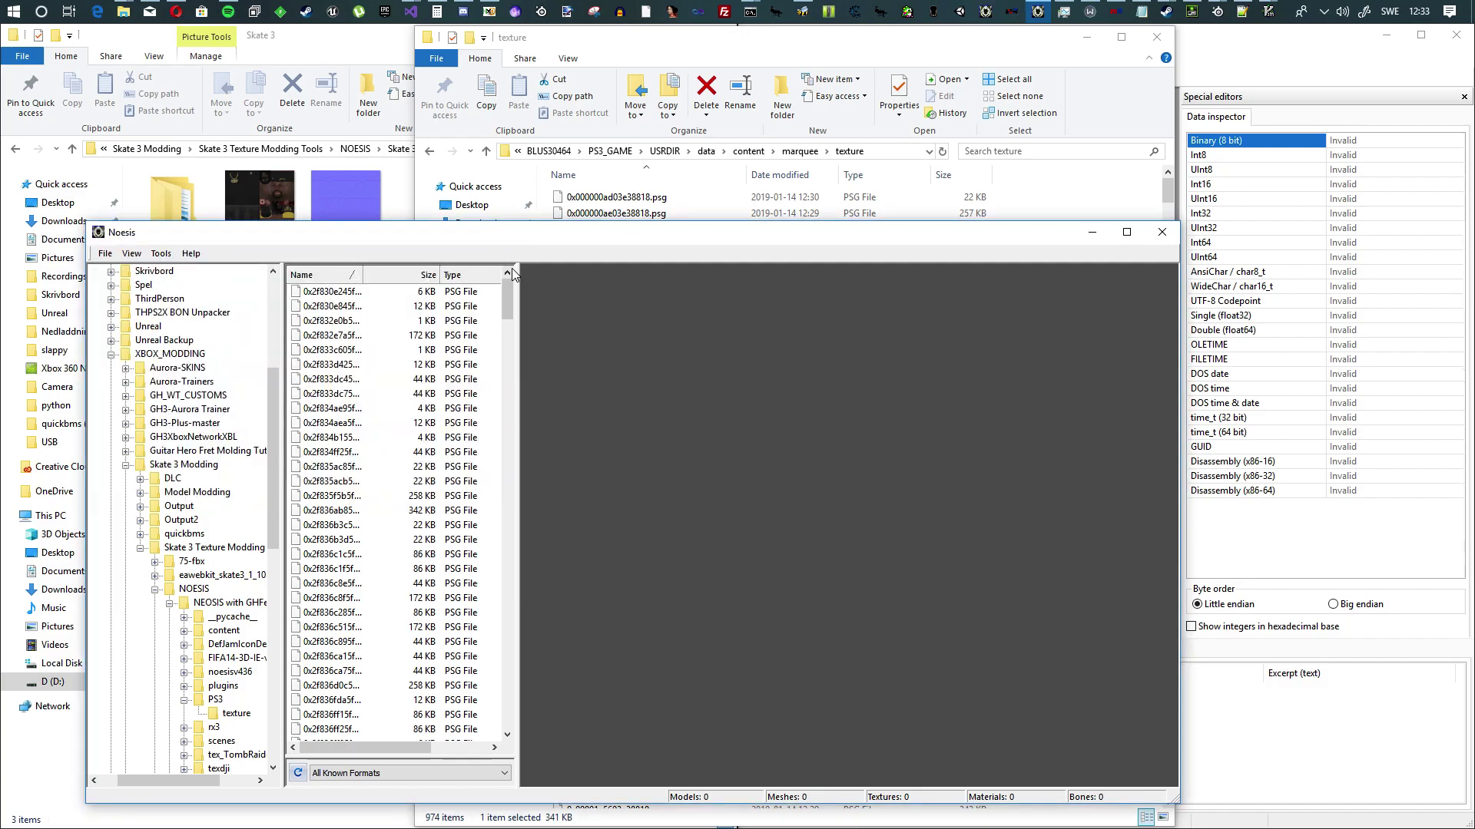
drag(544, 240, 576, 156)
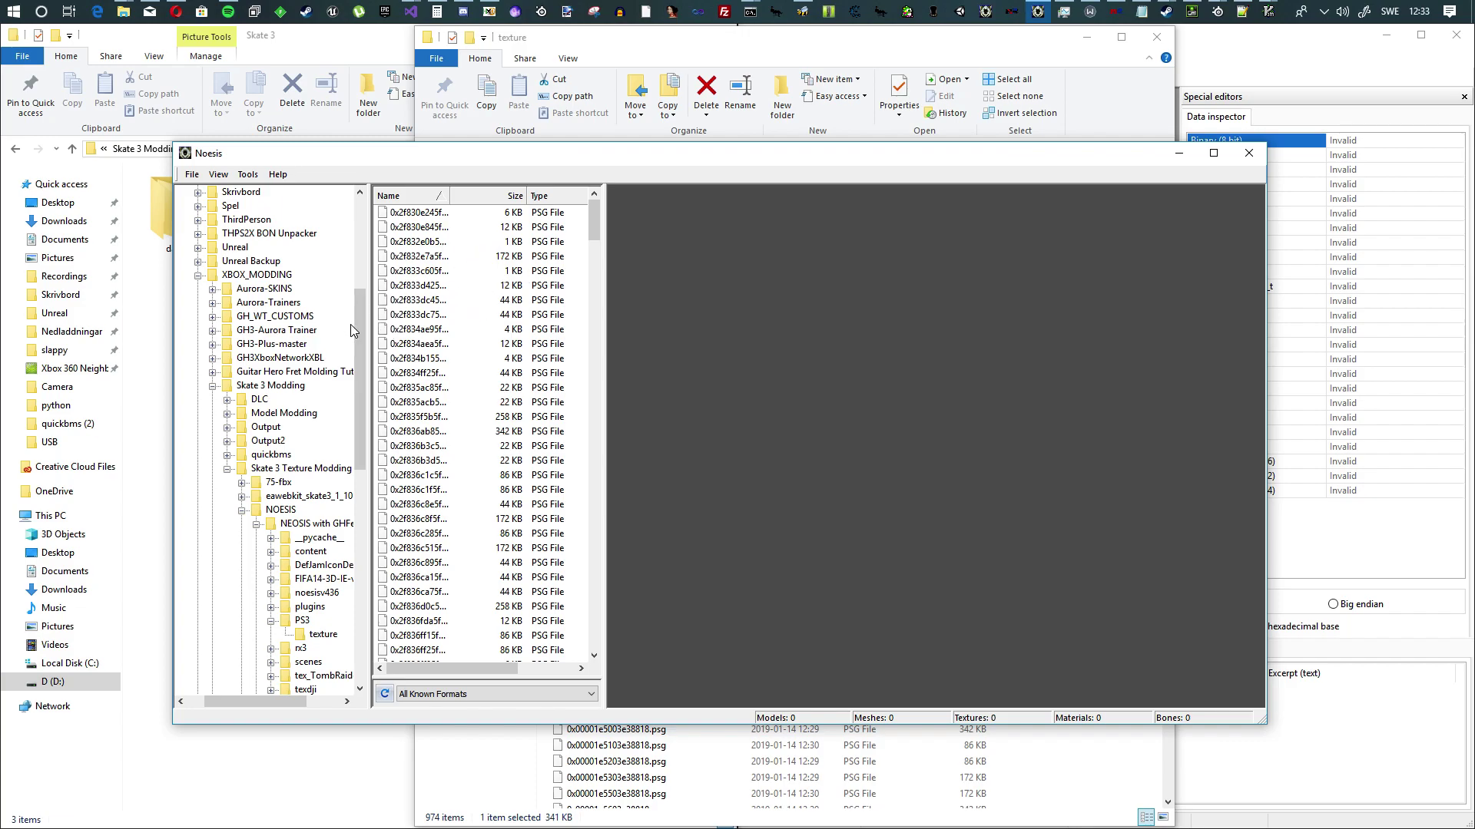
drag(360, 338, 358, 323)
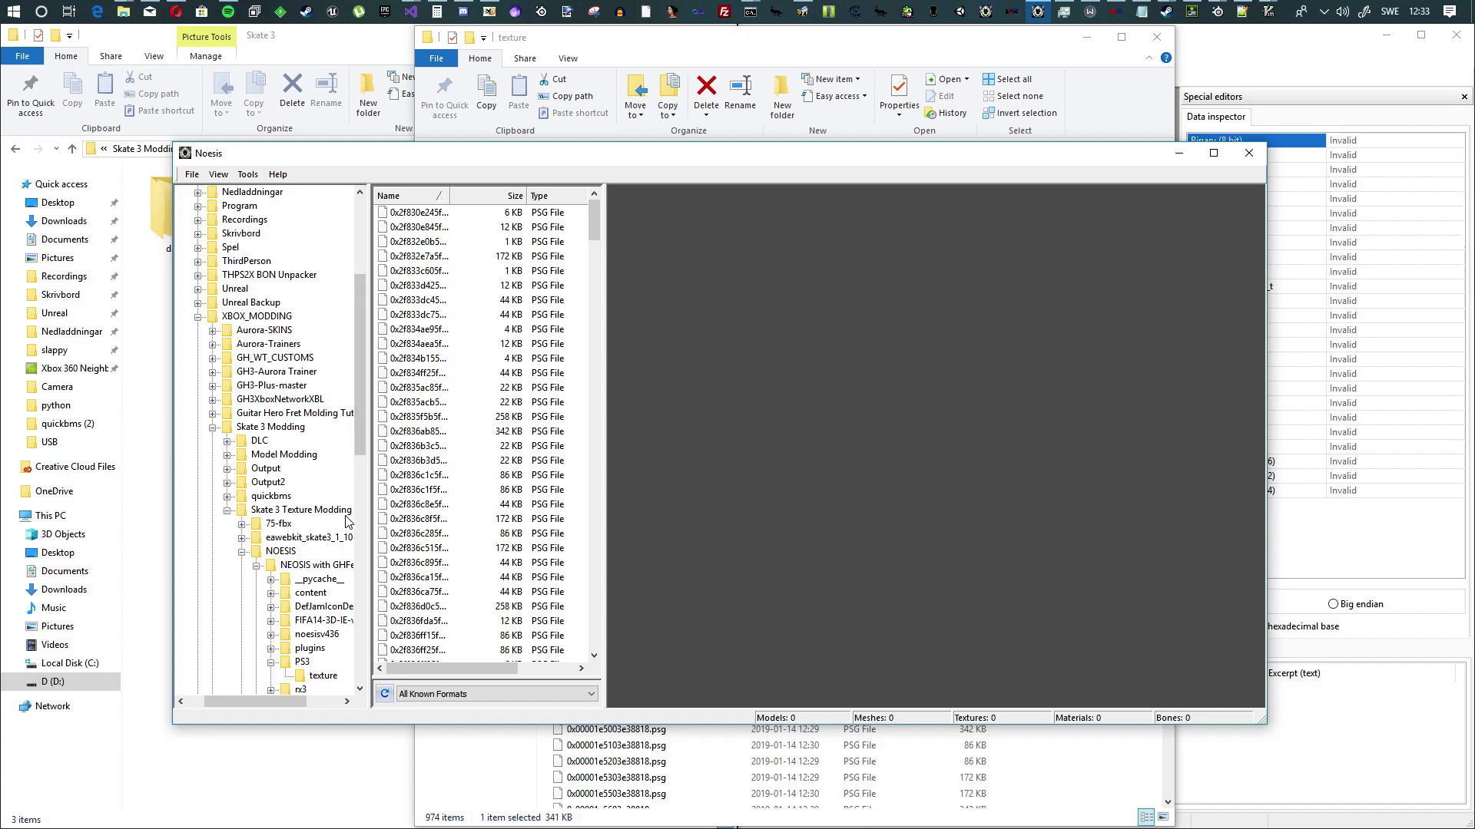
drag(685, 161, 742, 393)
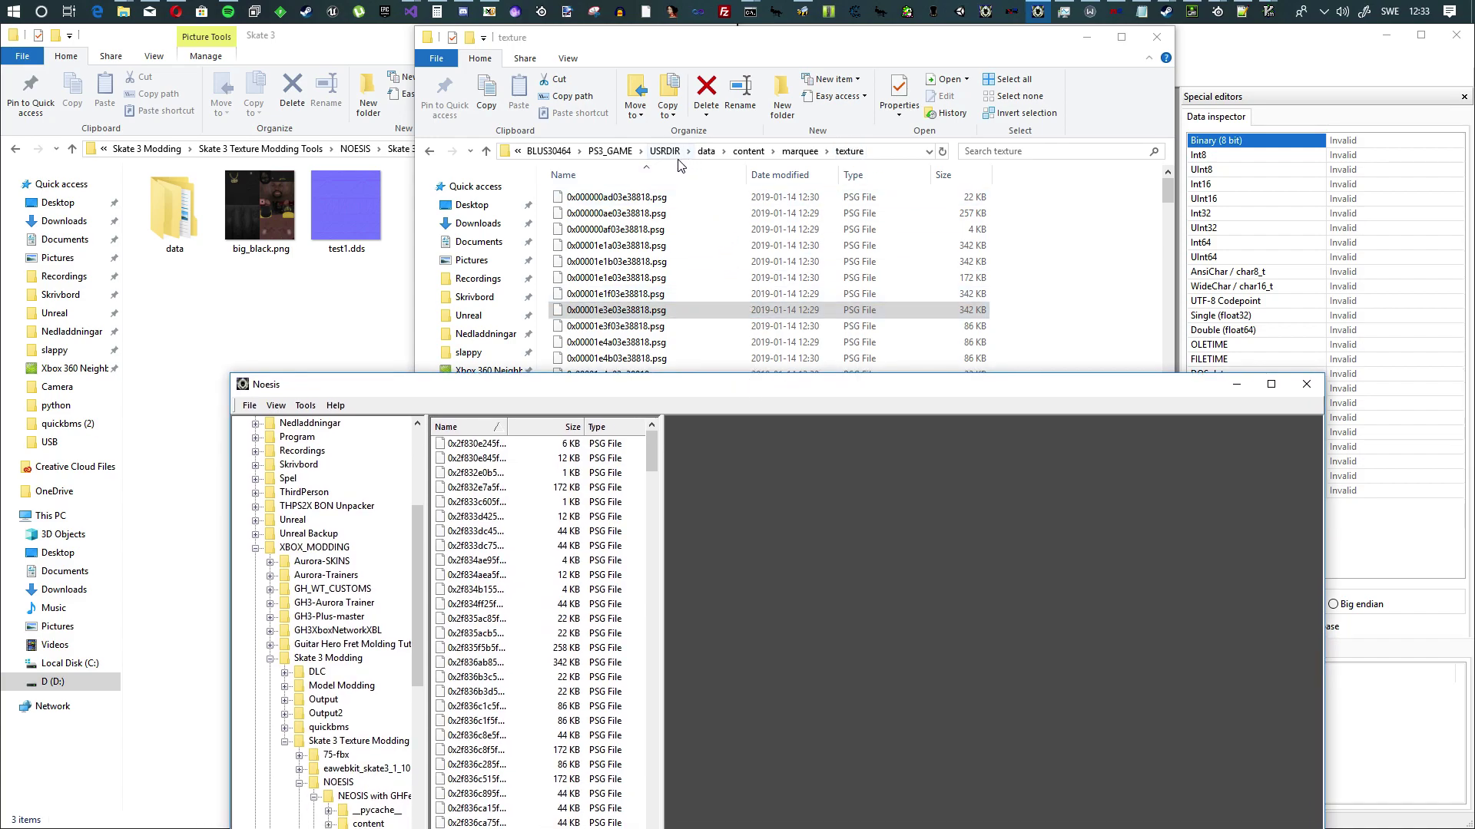
drag(674, 390, 658, 160)
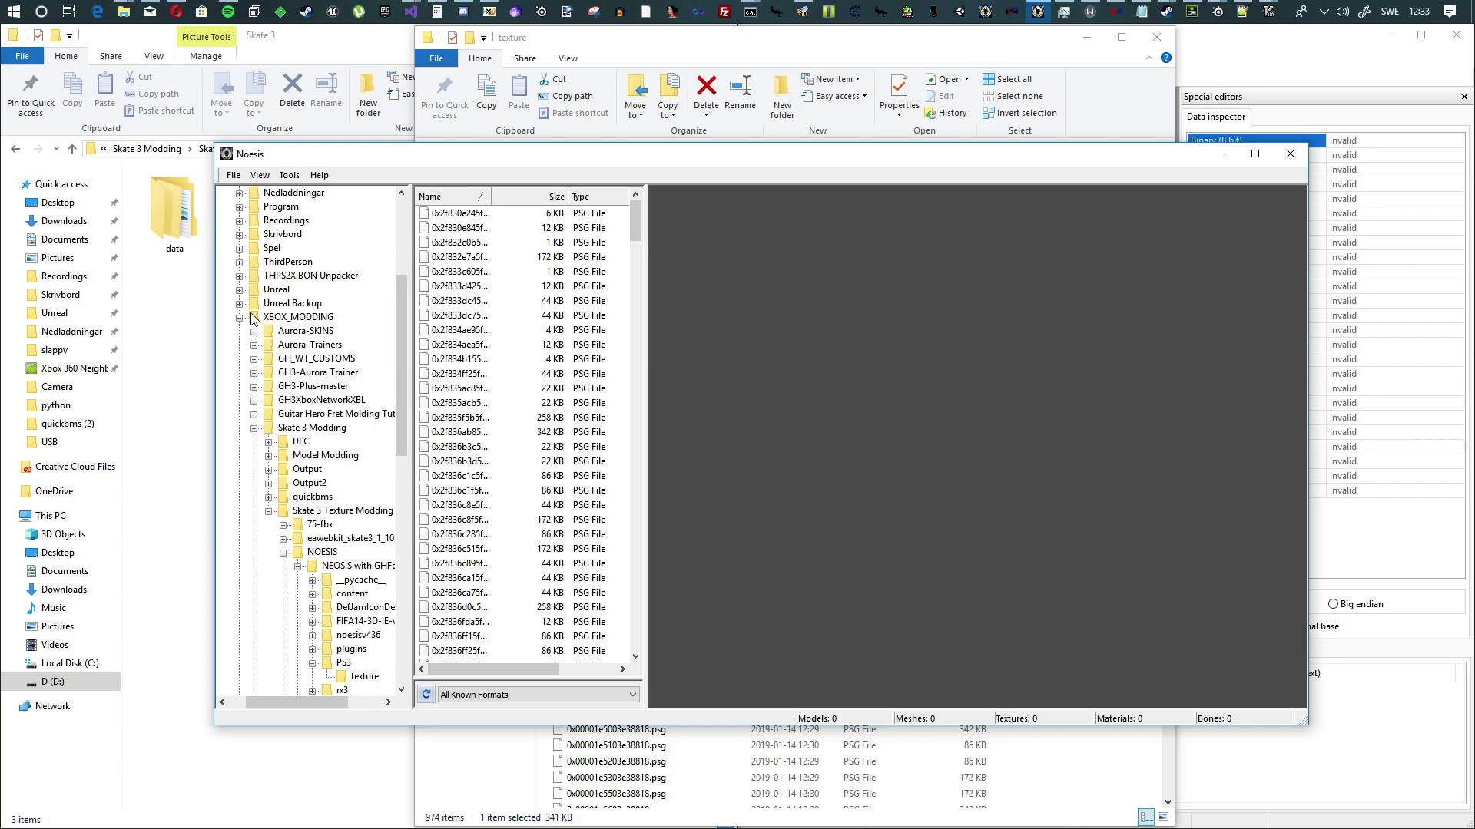
drag(661, 155, 618, 250)
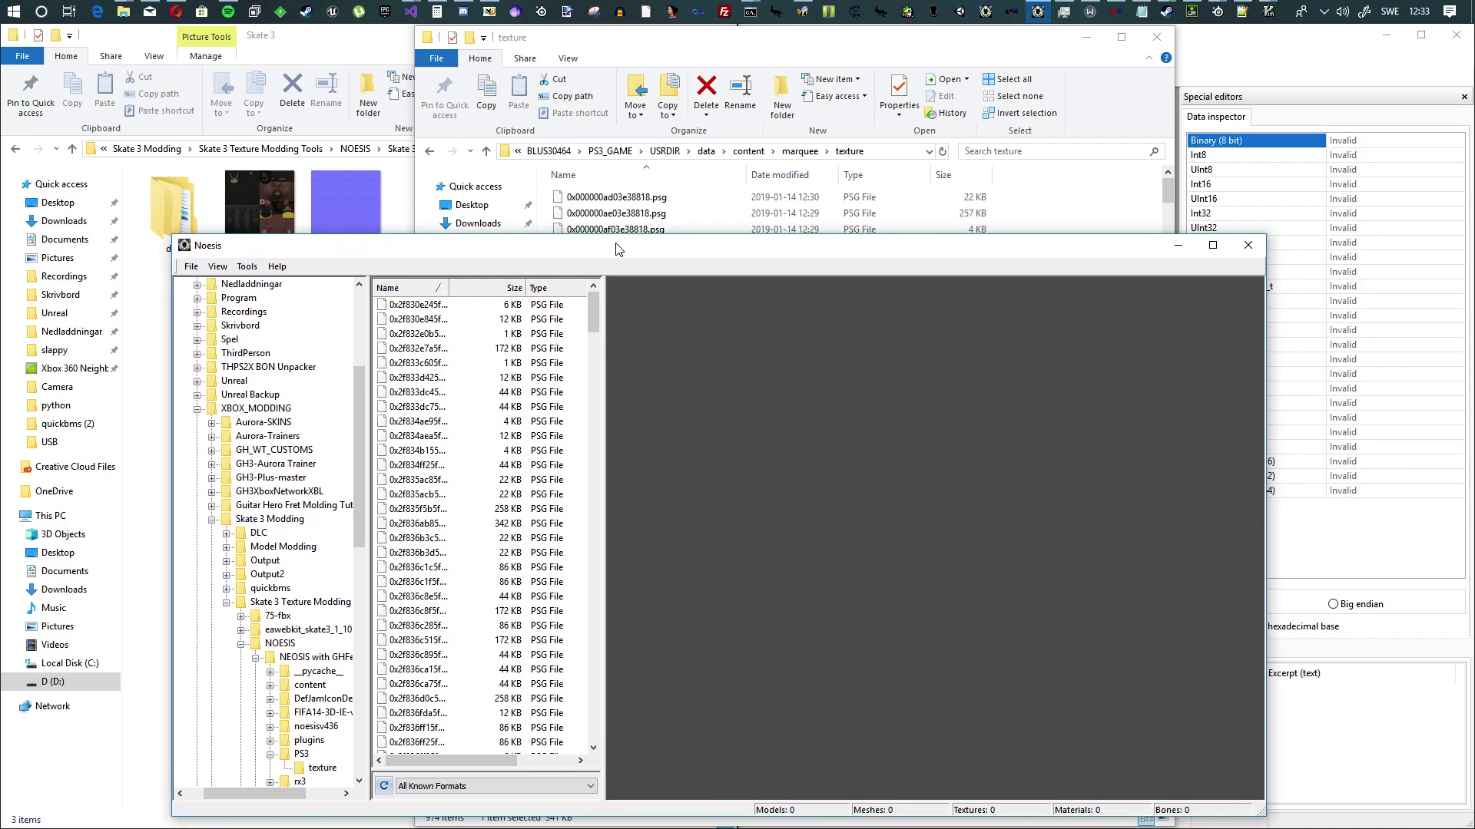
Collapse XBOX_MODDING in the folder tree and expand the Nedladdningar folder on drive D
click(198, 411)
scroll(250, 400, up, 6)
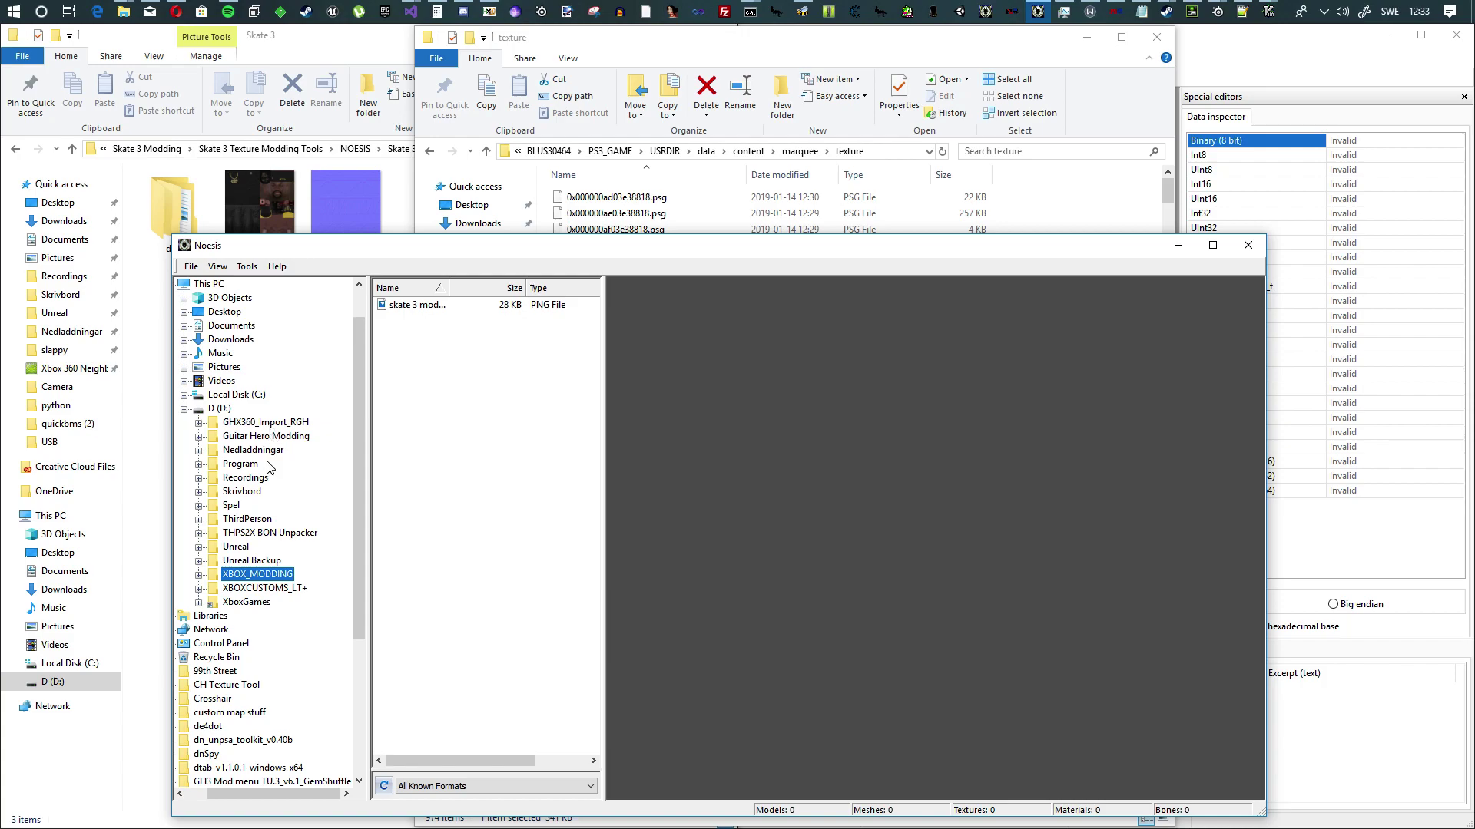
click(261, 451)
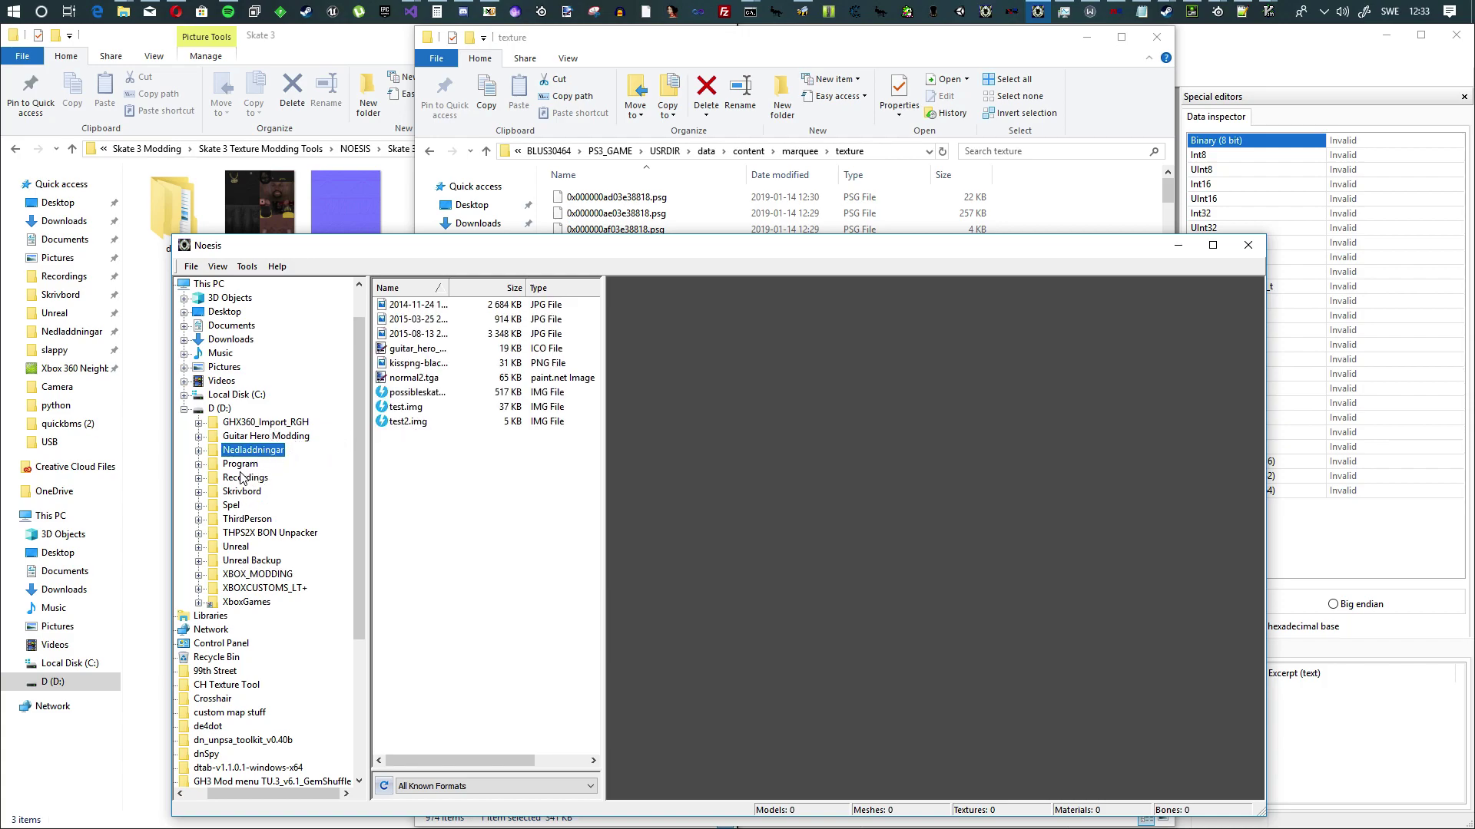
click(198, 450)
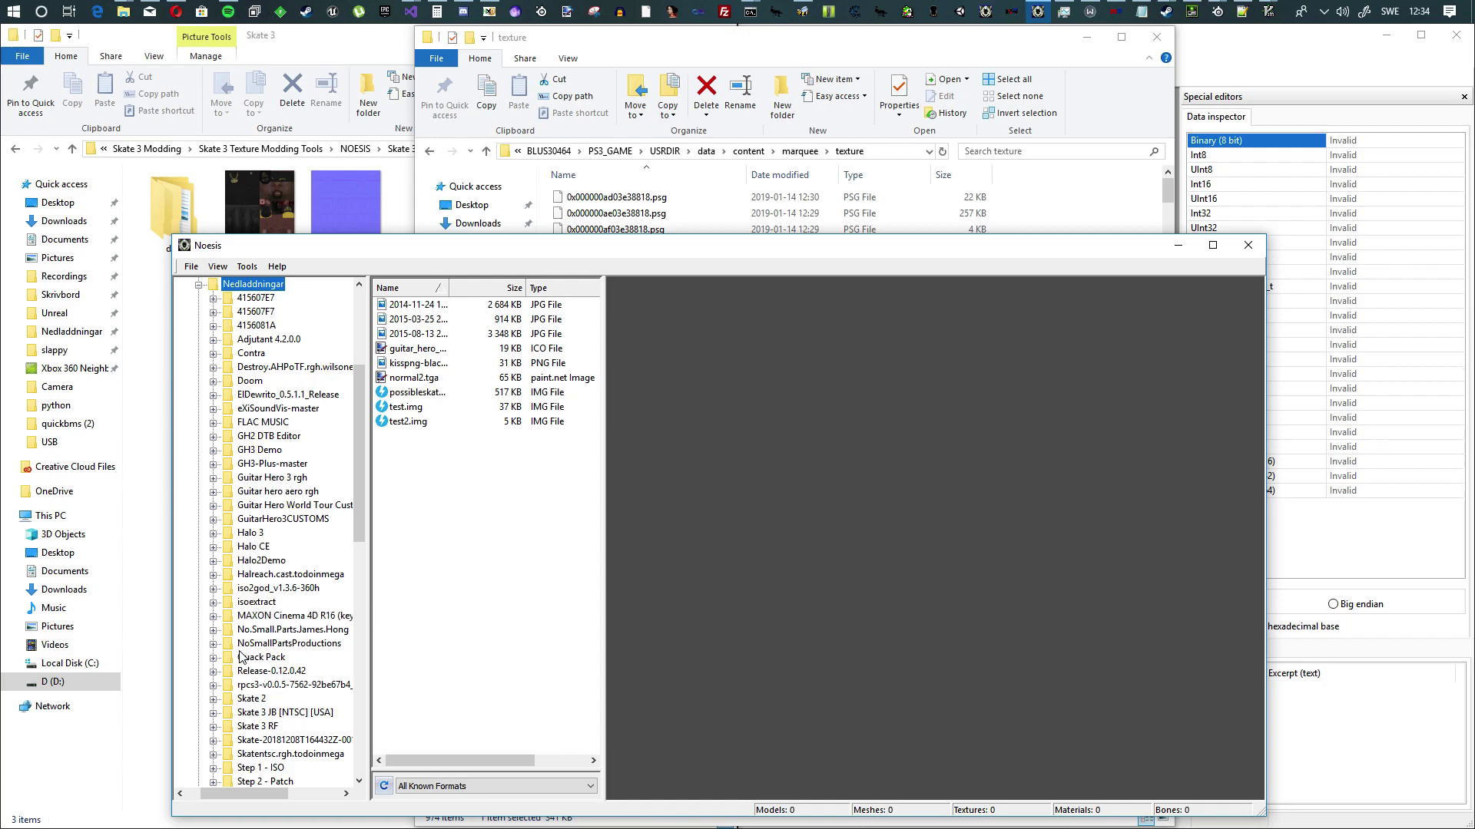
Browse from Skate 3 JB [NTSC] [USA] through BLUS30464, PS3_GAME, USRDIR, data and content to marquee's texture folder
click(256, 713)
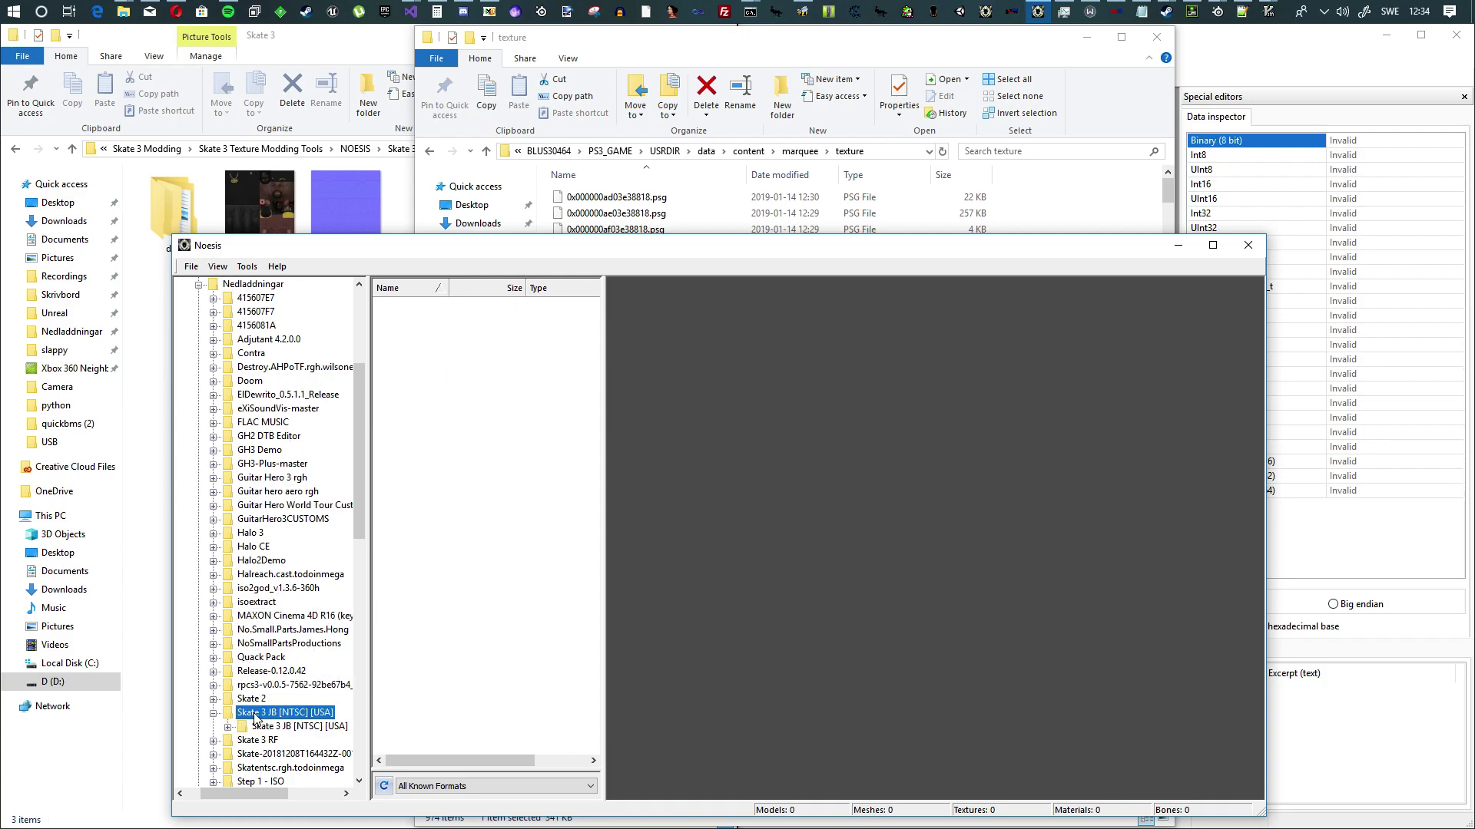
click(282, 728)
click(289, 741)
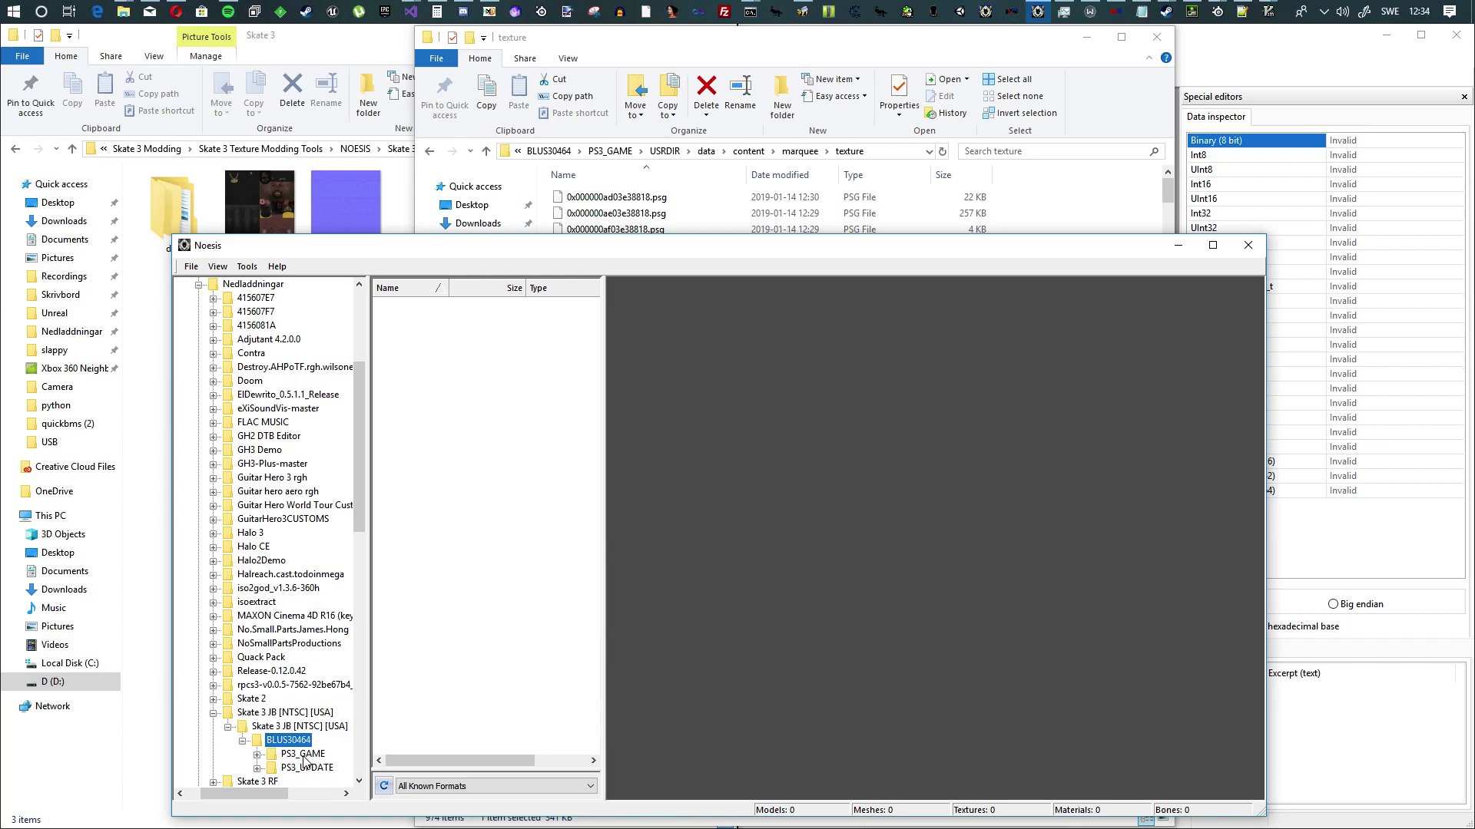
click(303, 755)
click(309, 768)
click(318, 781)
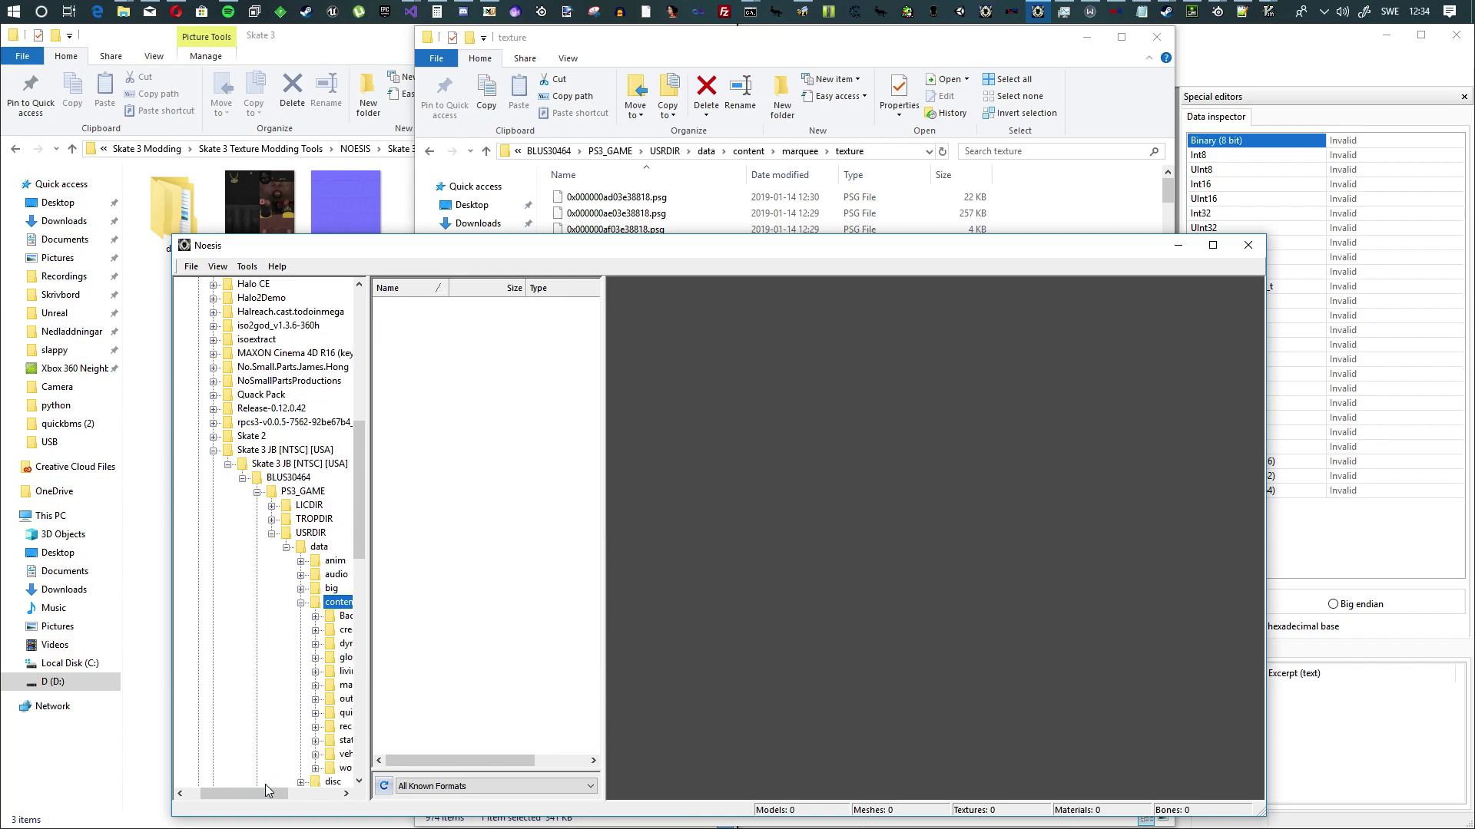
click(331, 716)
click(302, 685)
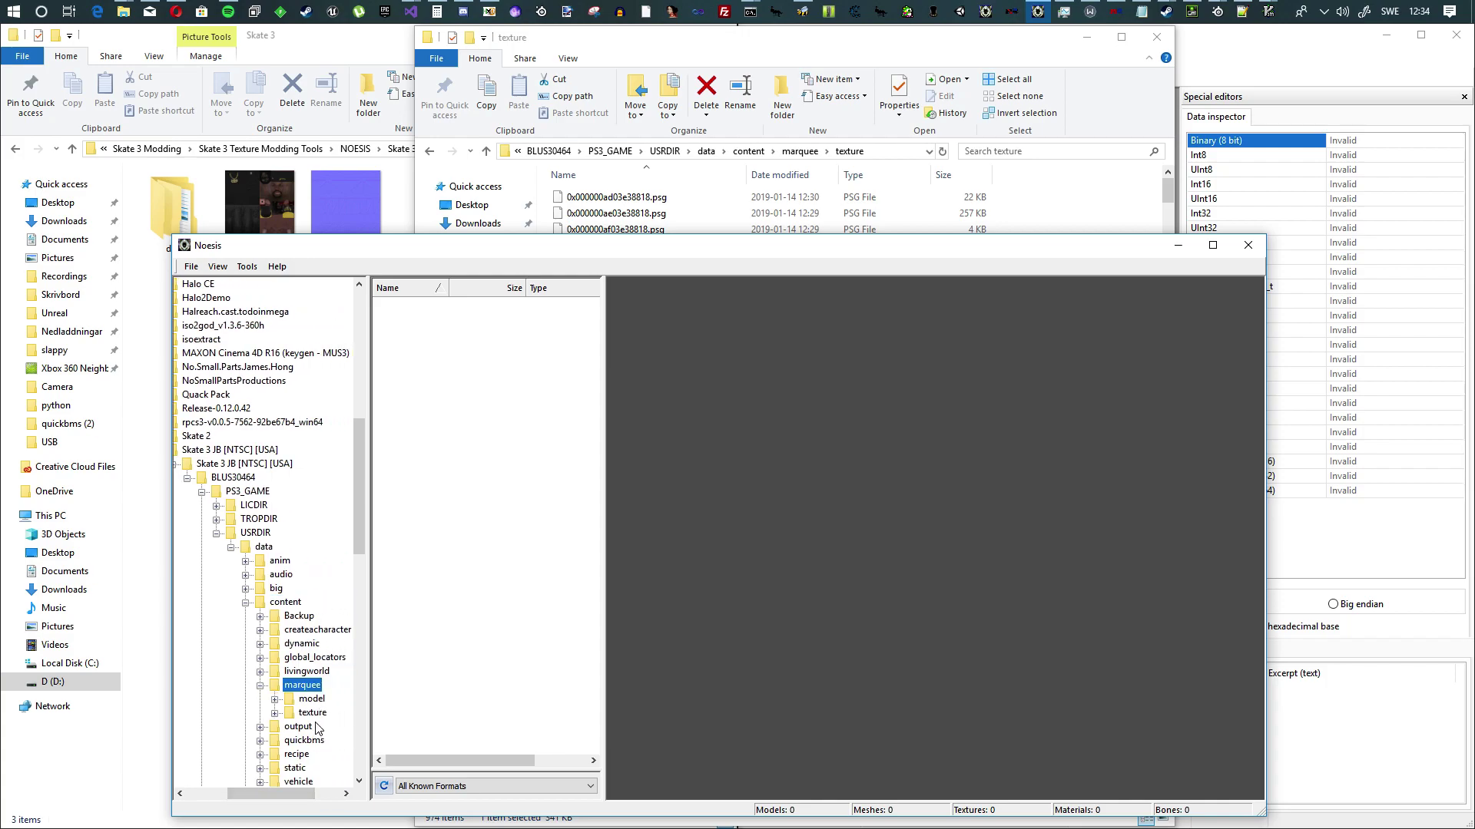
click(311, 712)
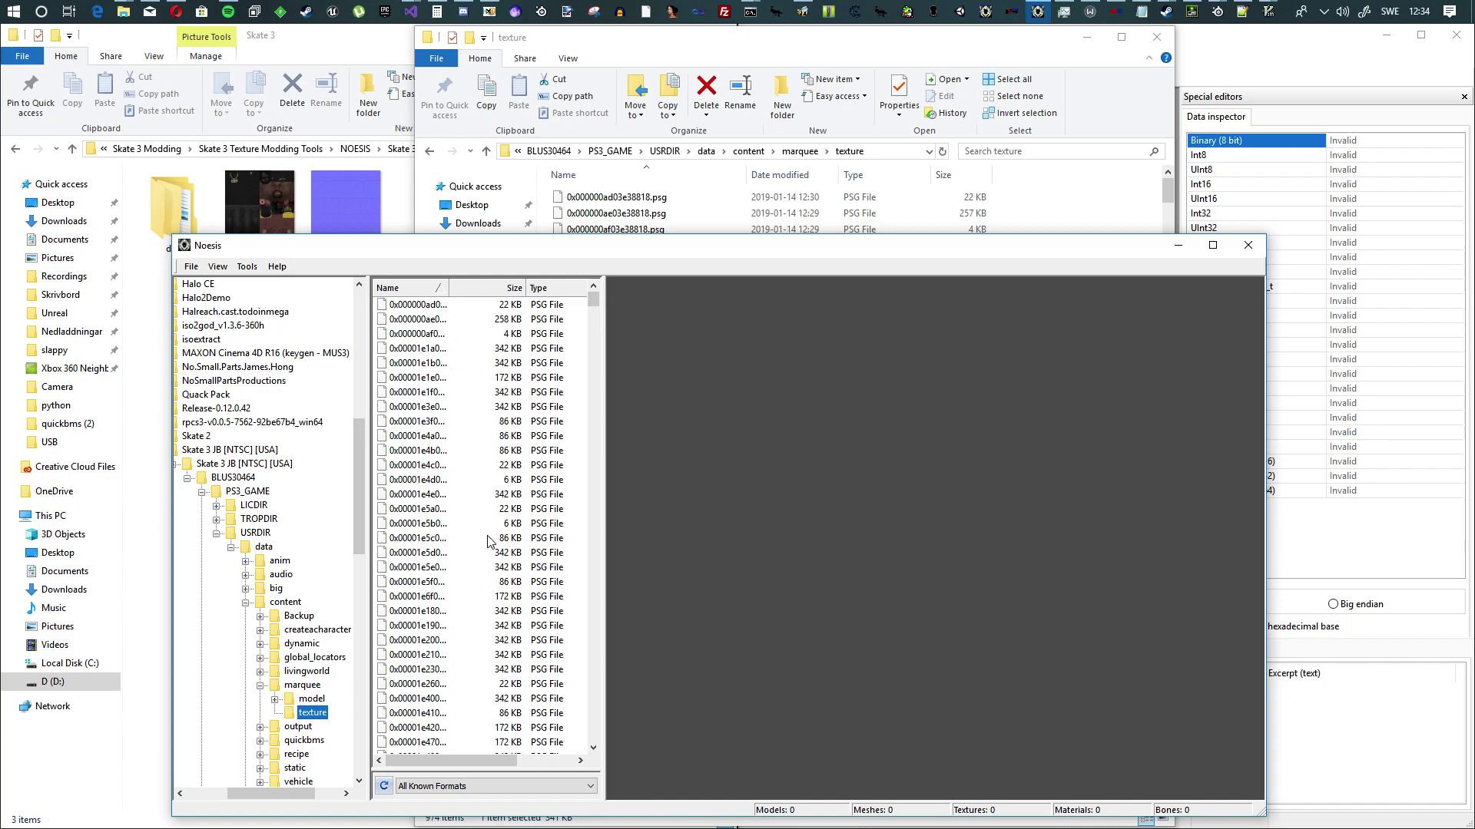
Select several PSG files in marquee's texture folder and preview the texture 0x00001e1f03e38818.psg
click(419, 407)
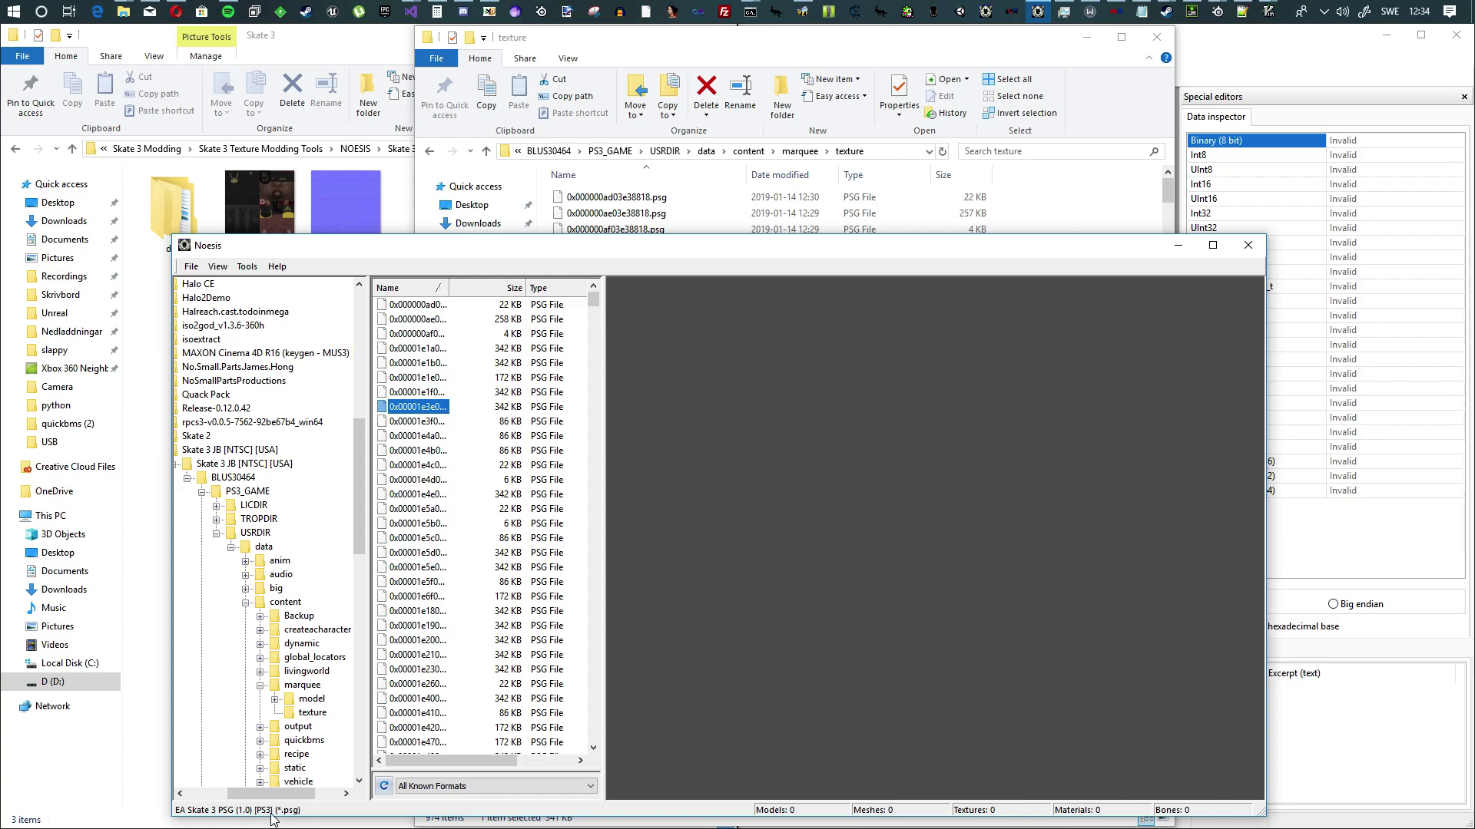
click(428, 467)
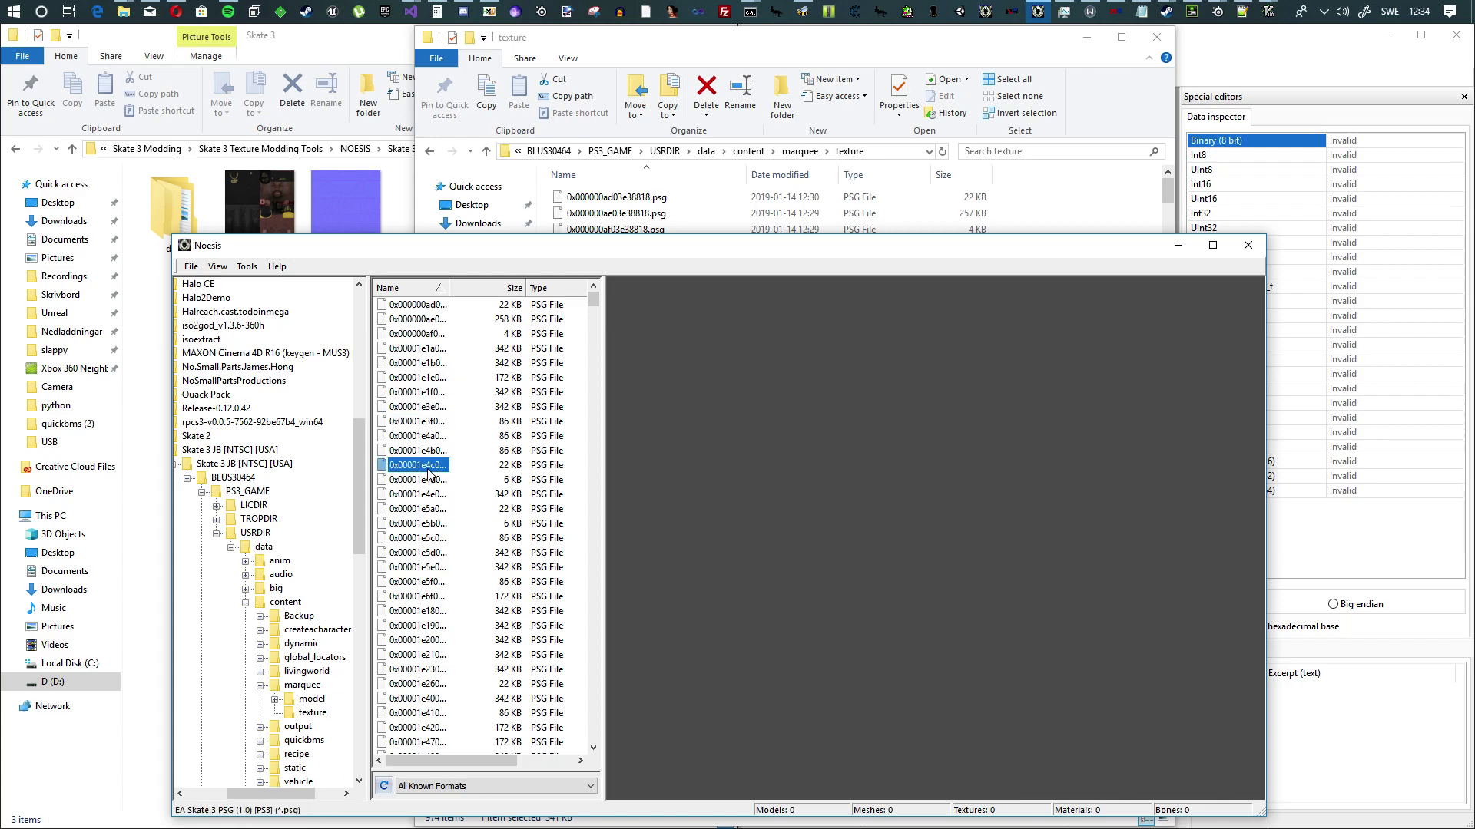
click(430, 596)
click(426, 392)
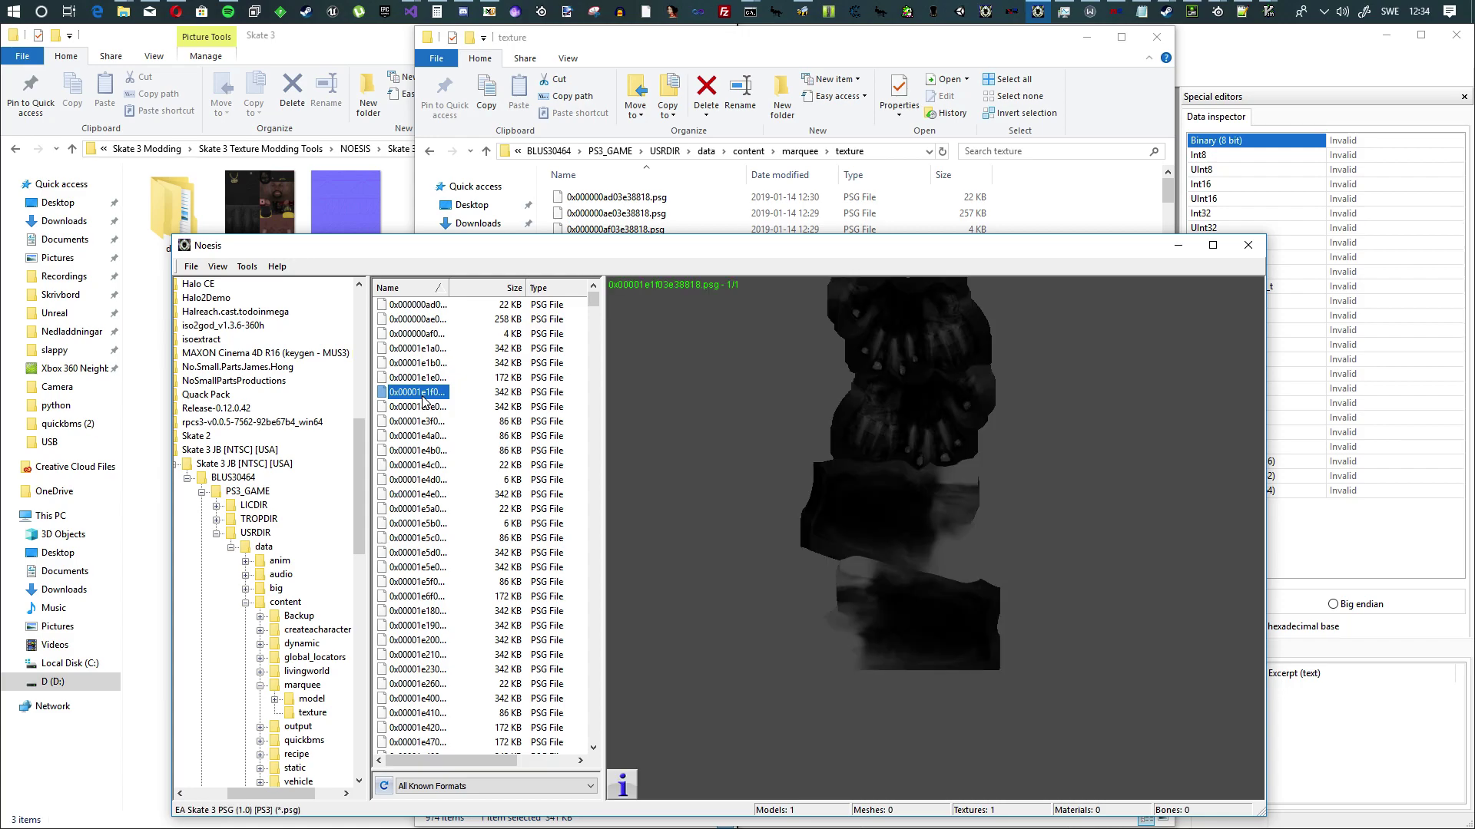
Preview further PSG textures in marquee's texture folder, including 0x00001e4a03e38818.psg and 0x00001e4b03e38818.psg
click(421, 407)
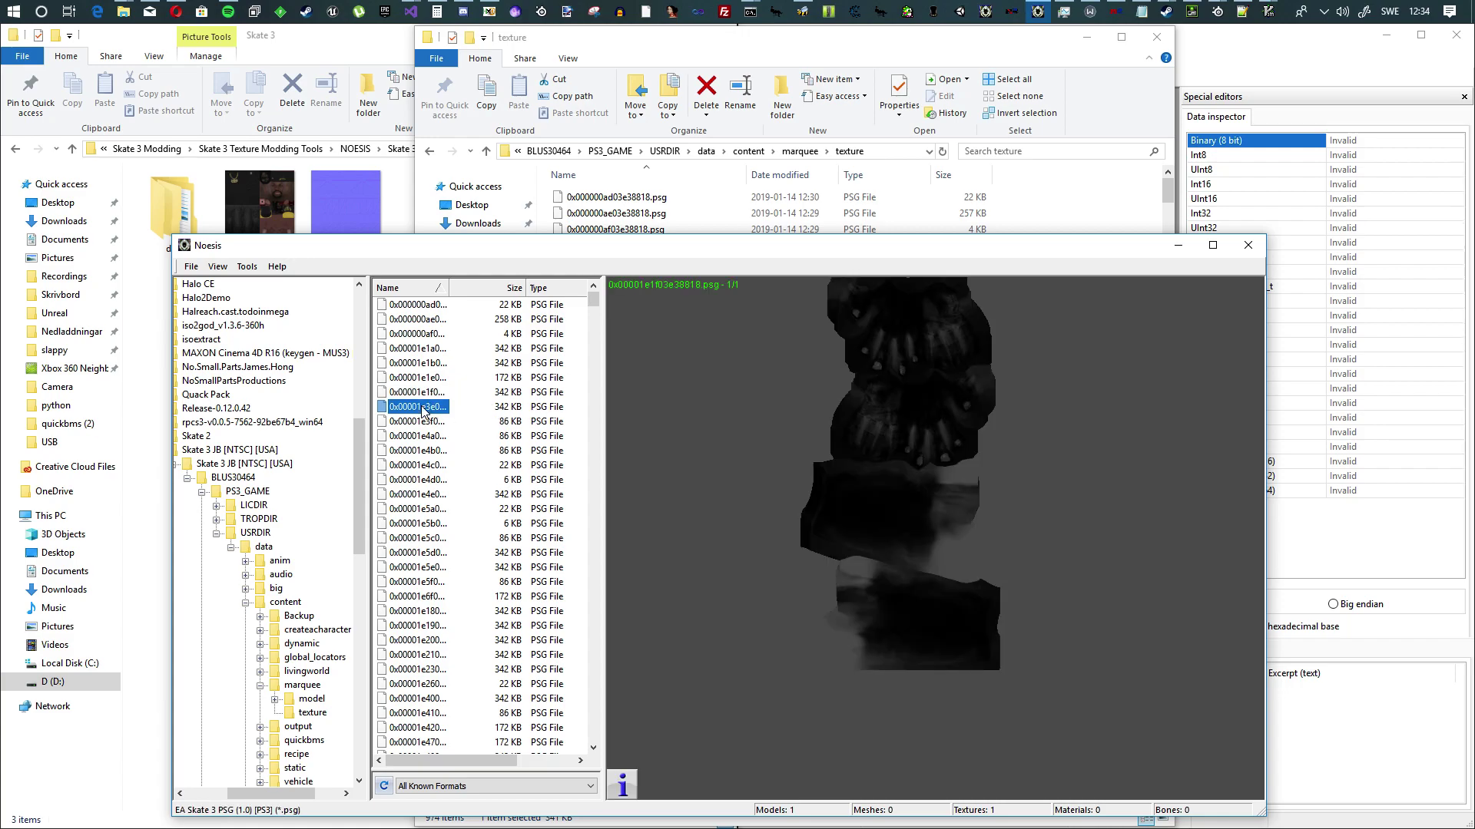
click(425, 436)
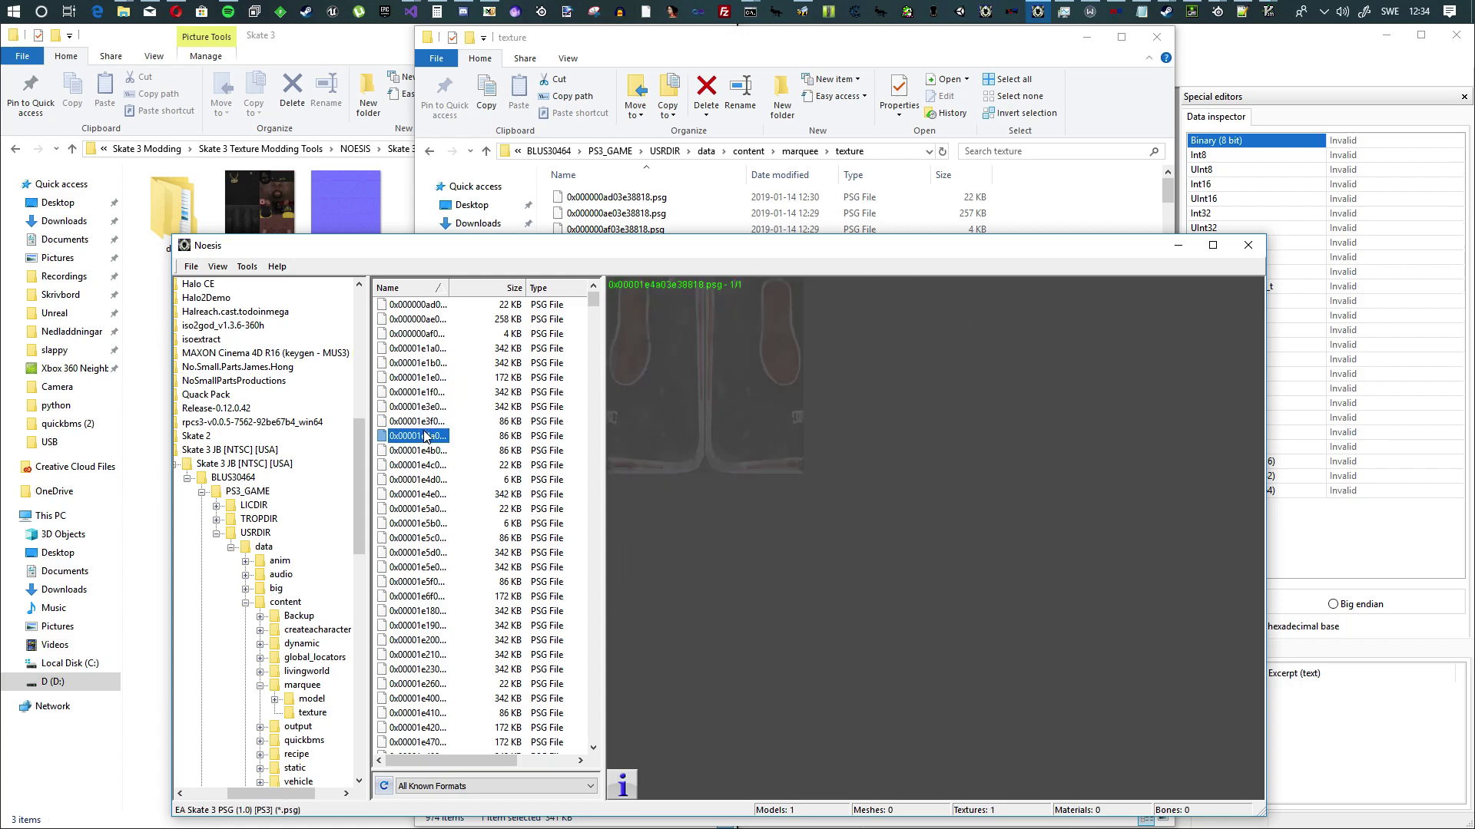
click(422, 451)
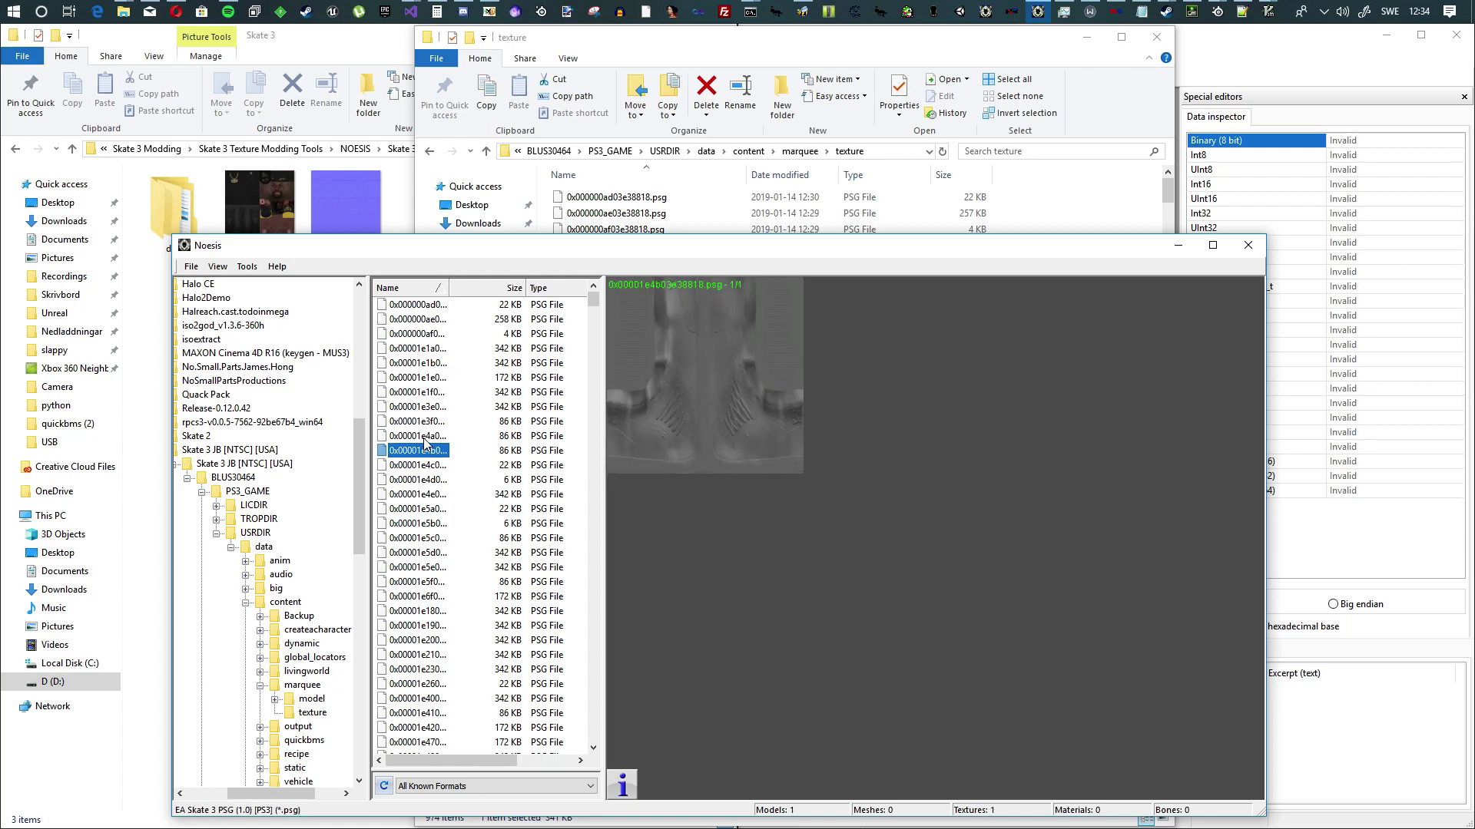
click(424, 437)
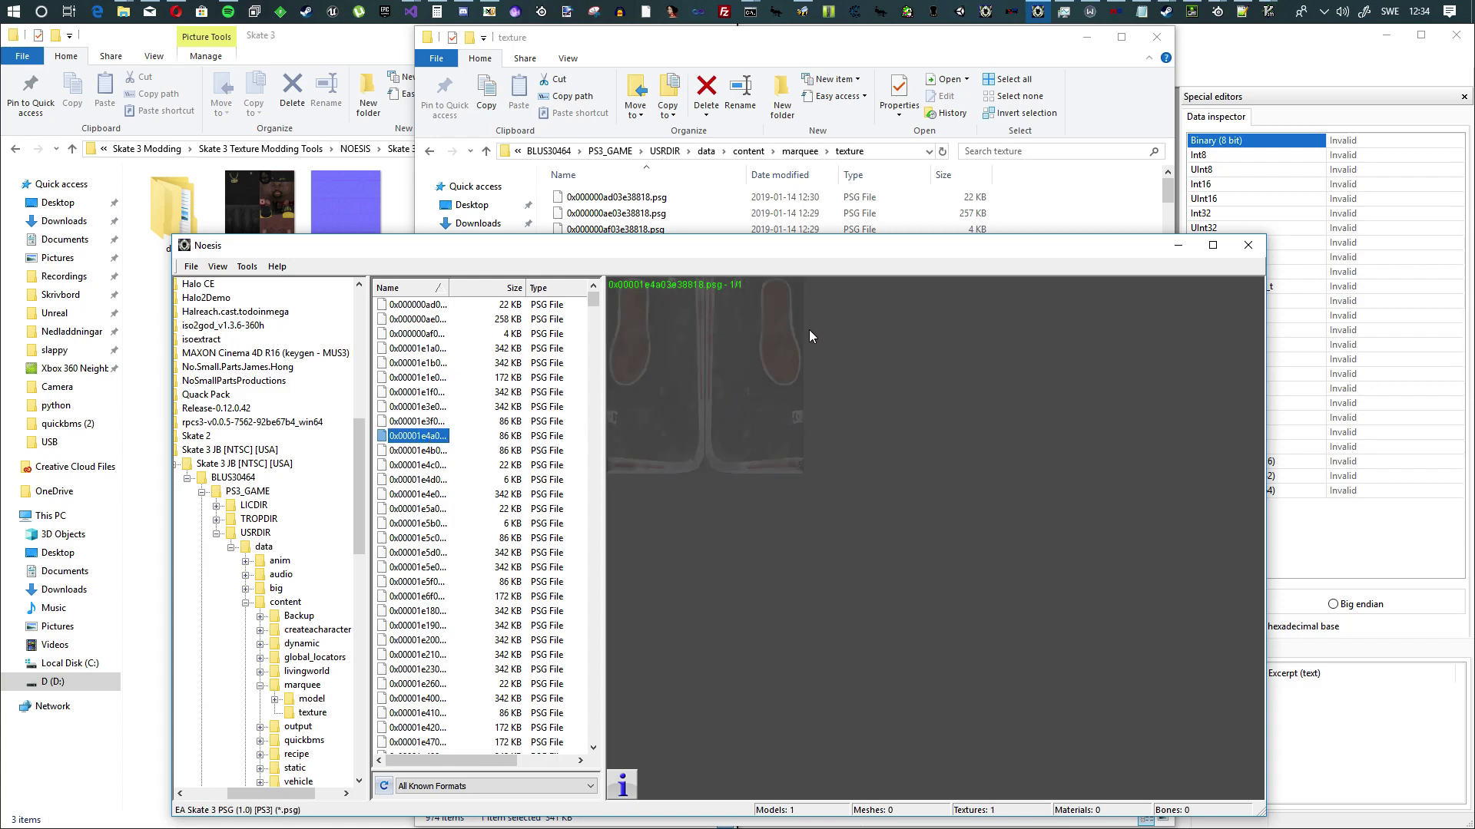
Set the preview's Background color 1 to black
click(248, 268)
click(247, 267)
click(219, 267)
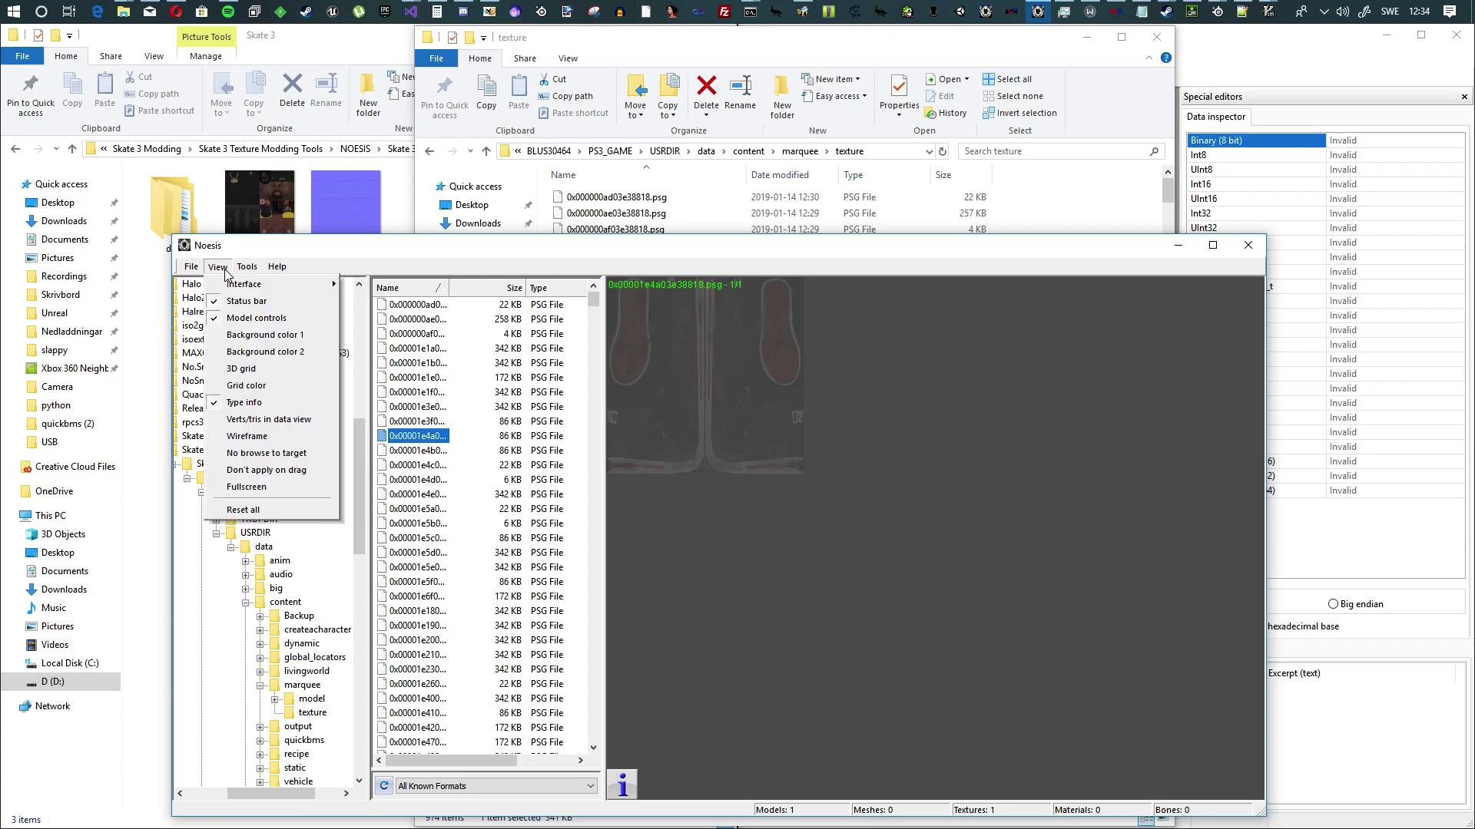
click(261, 336)
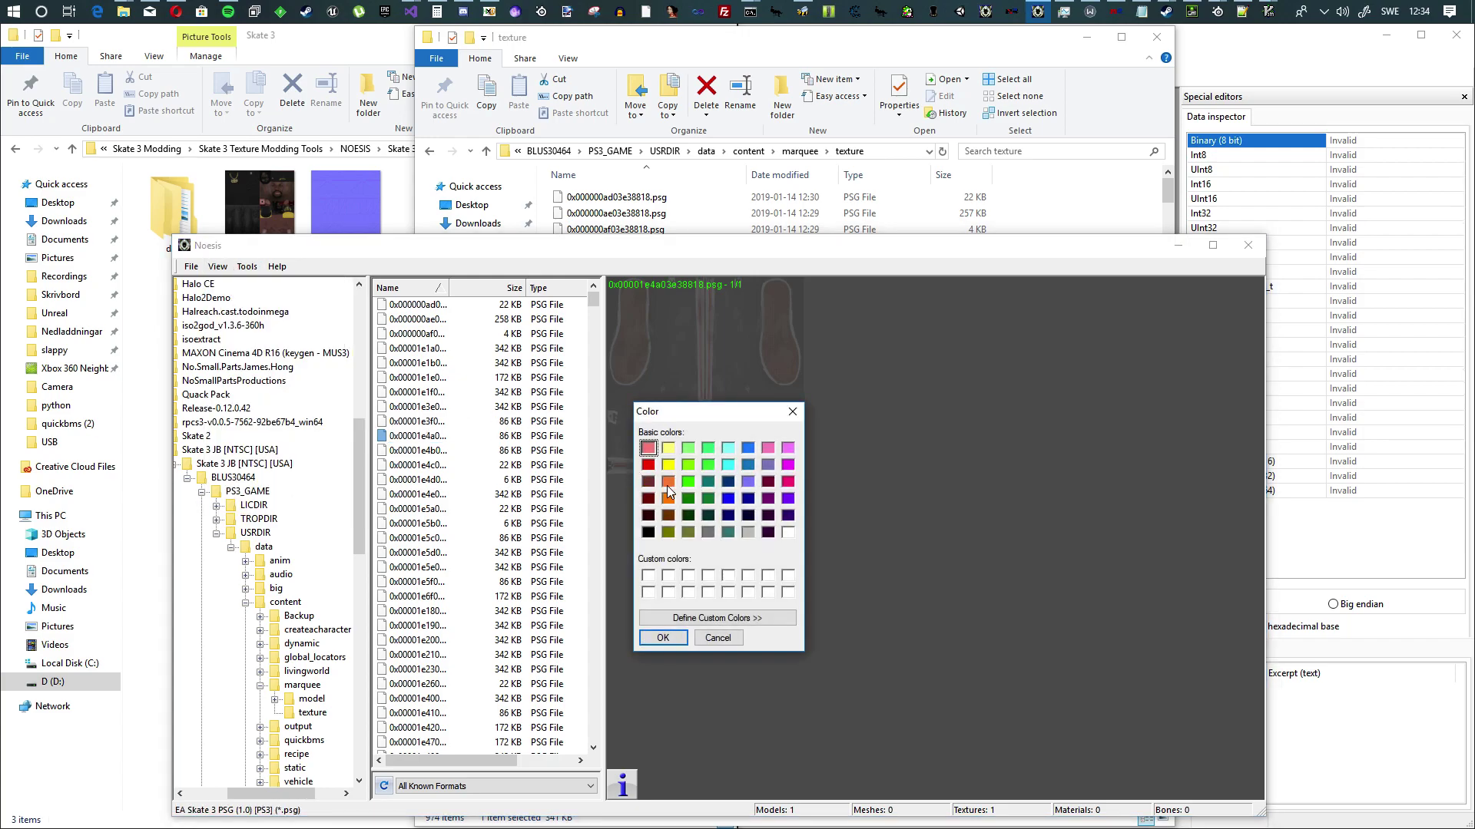
click(649, 533)
click(661, 636)
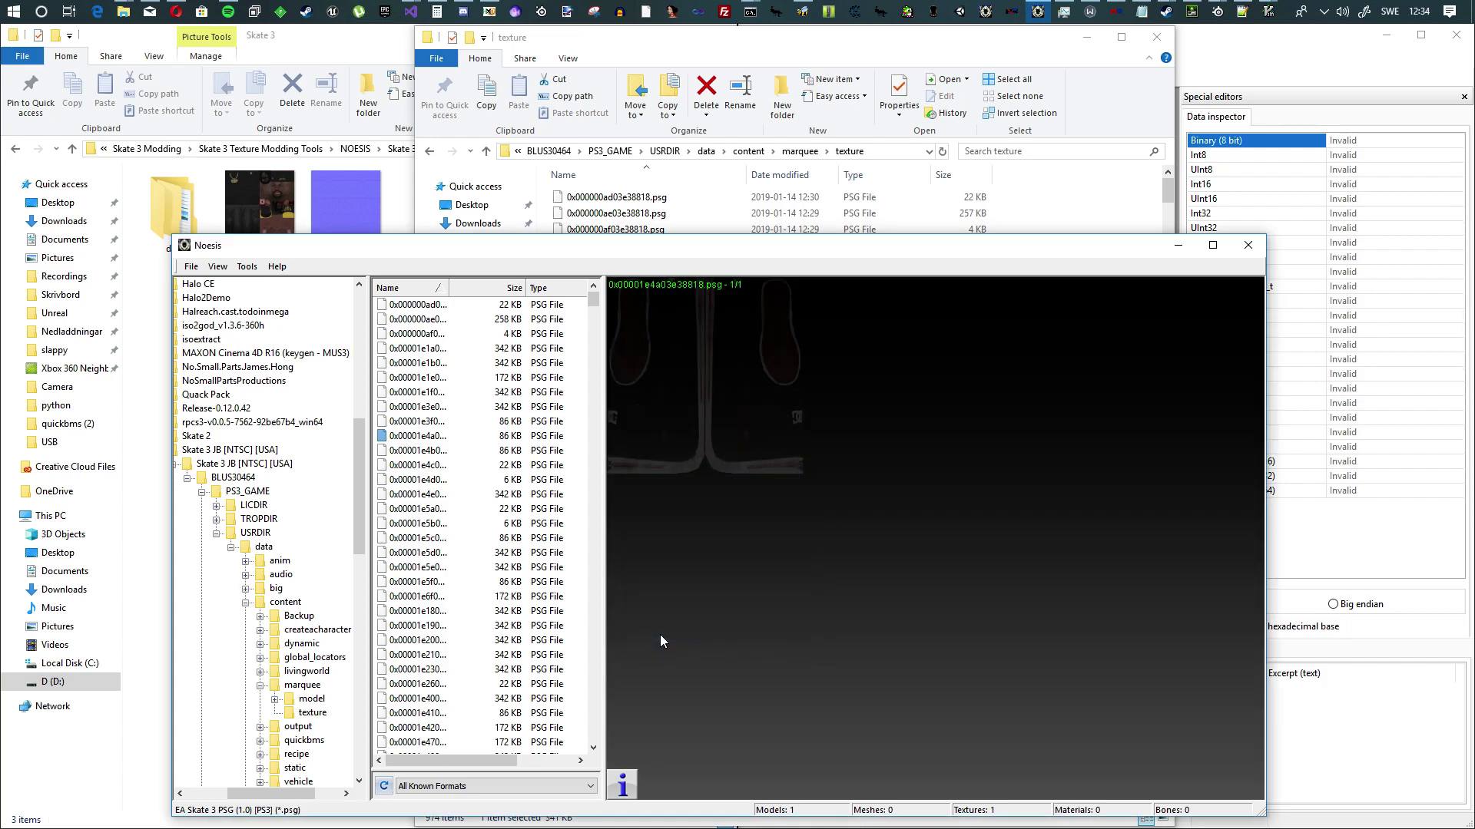
Set the preview's Background color 2 to black
click(217, 266)
click(261, 350)
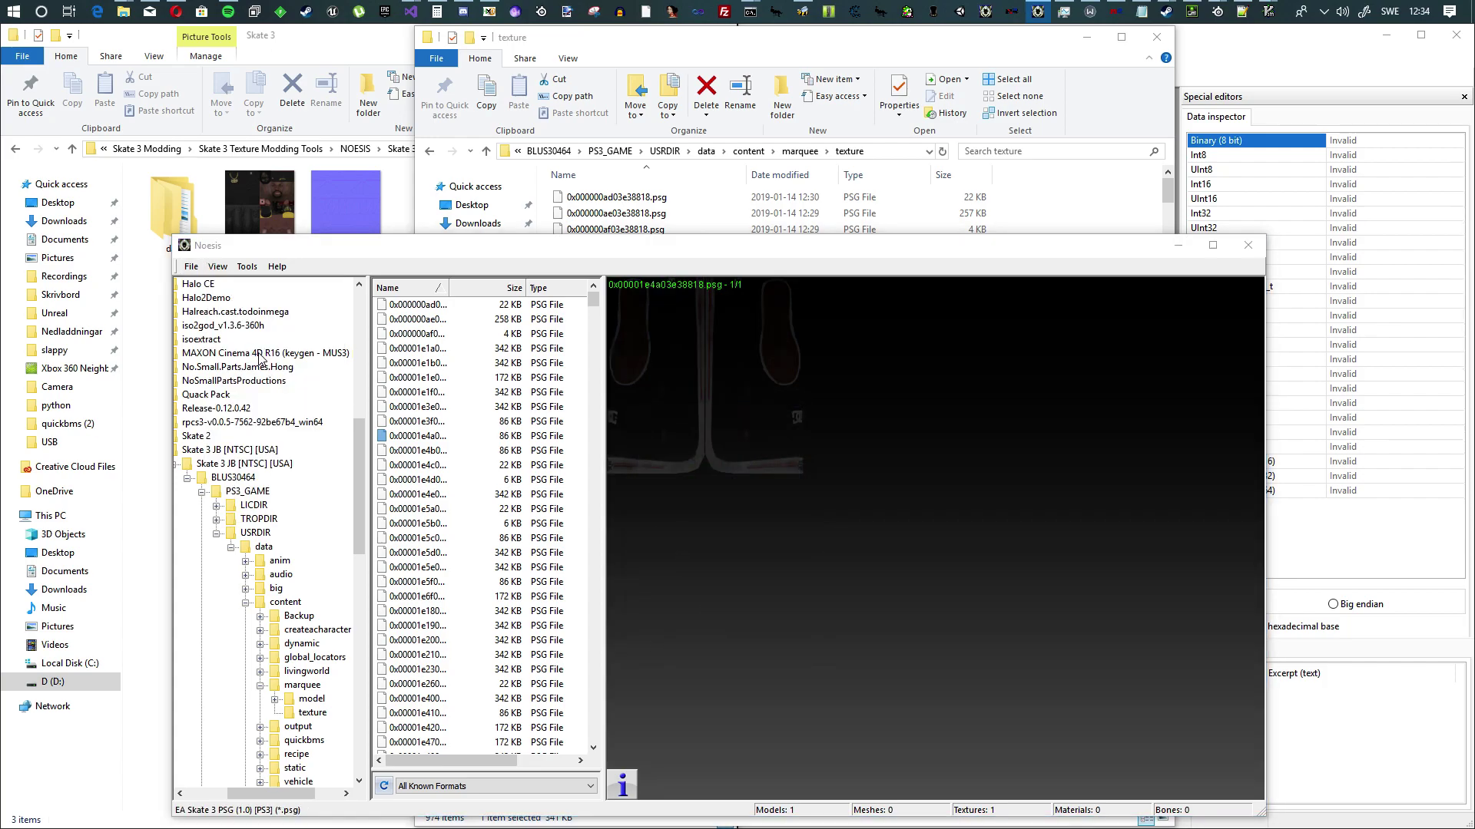
click(648, 533)
click(662, 638)
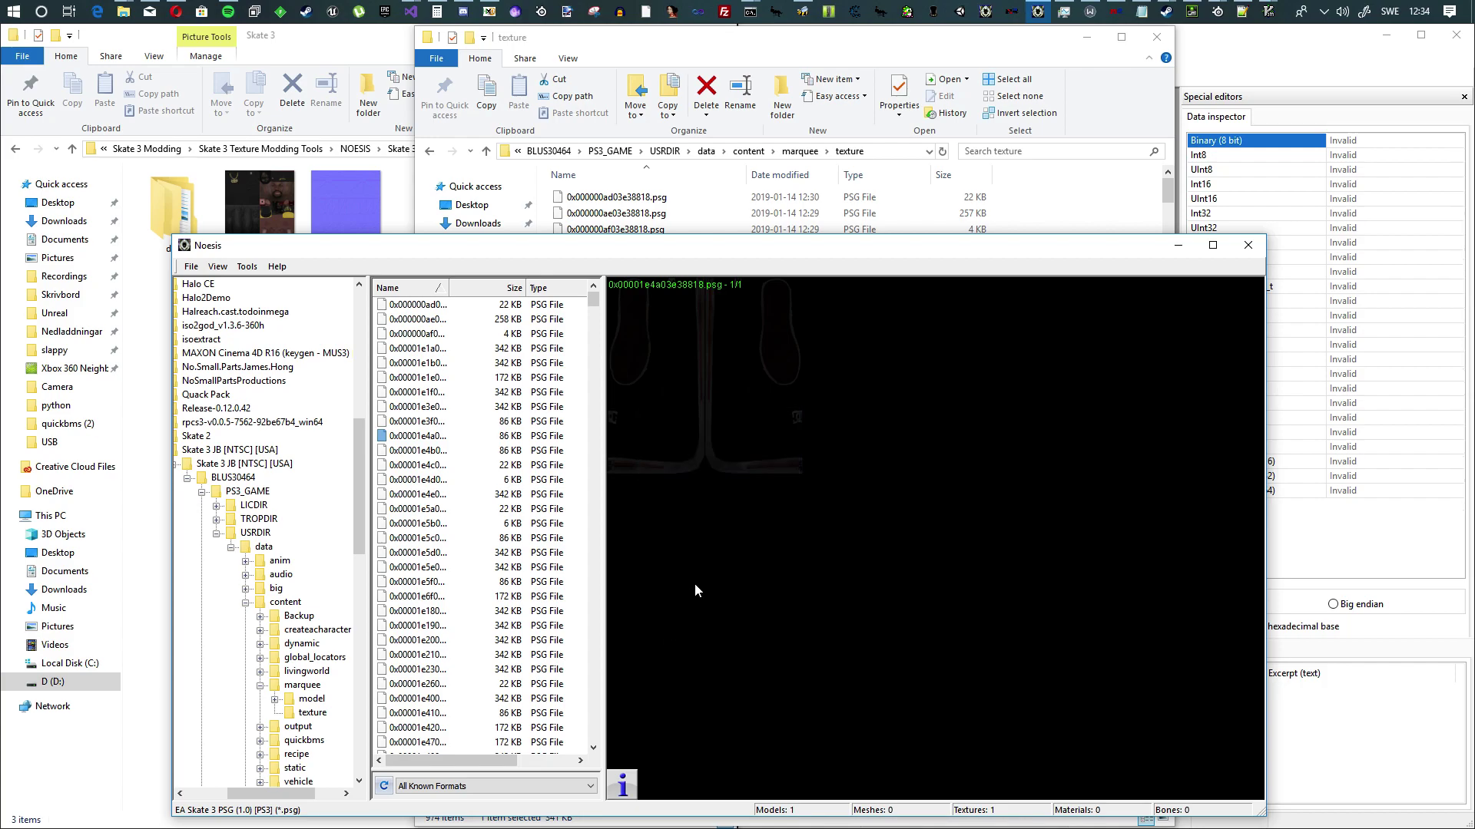
Move the Noesis window up and preview 0x00001e4b03e38818.psg, 0x00001e1f03e38818.psg, 0x00001e1e03e38818.psg and 0x00001e1b03e38818.psg against the black background
drag(722, 246, 688, 208)
click(386, 382)
click(382, 397)
click(382, 412)
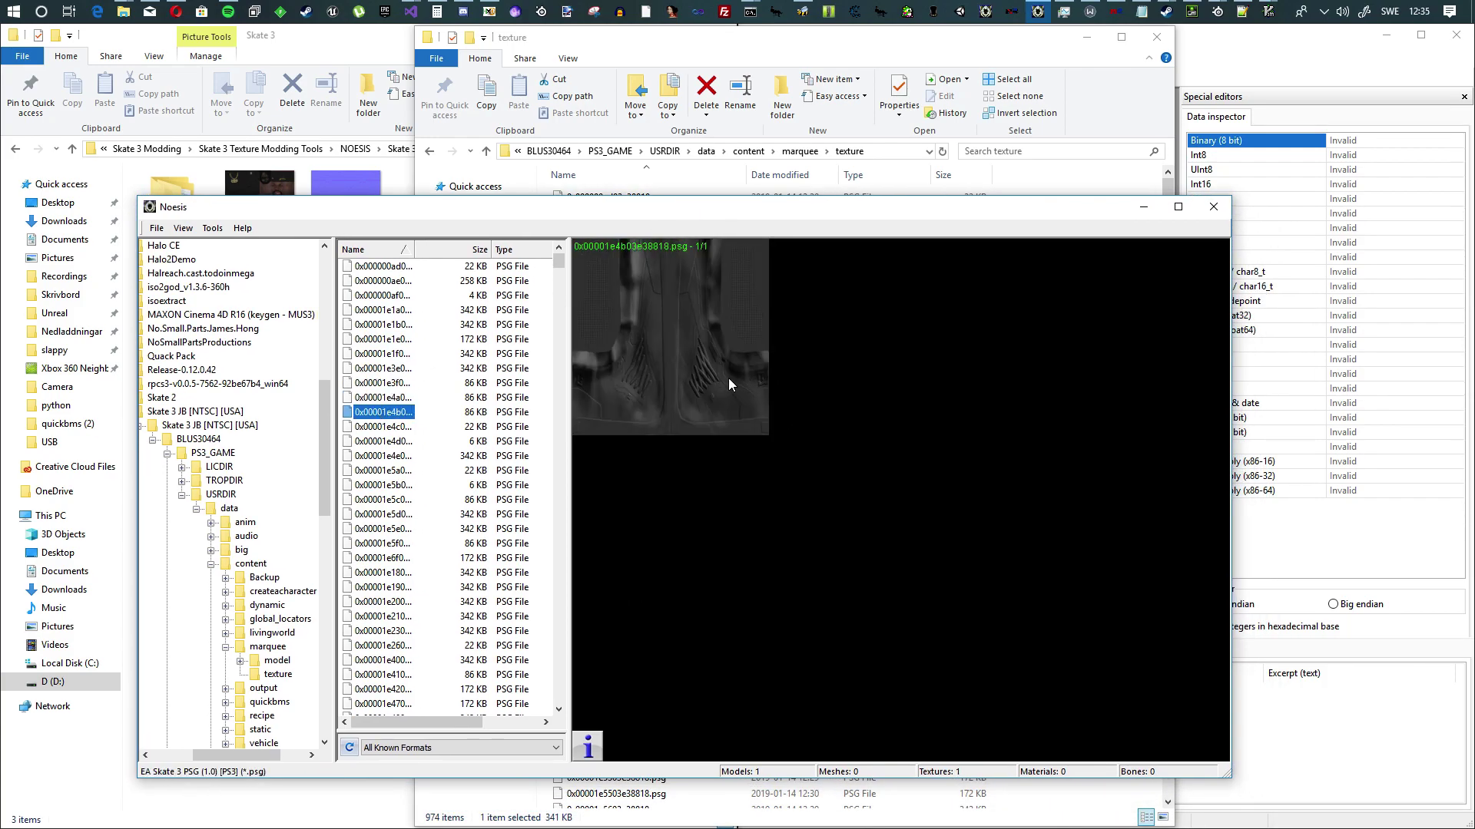
click(369, 368)
click(376, 354)
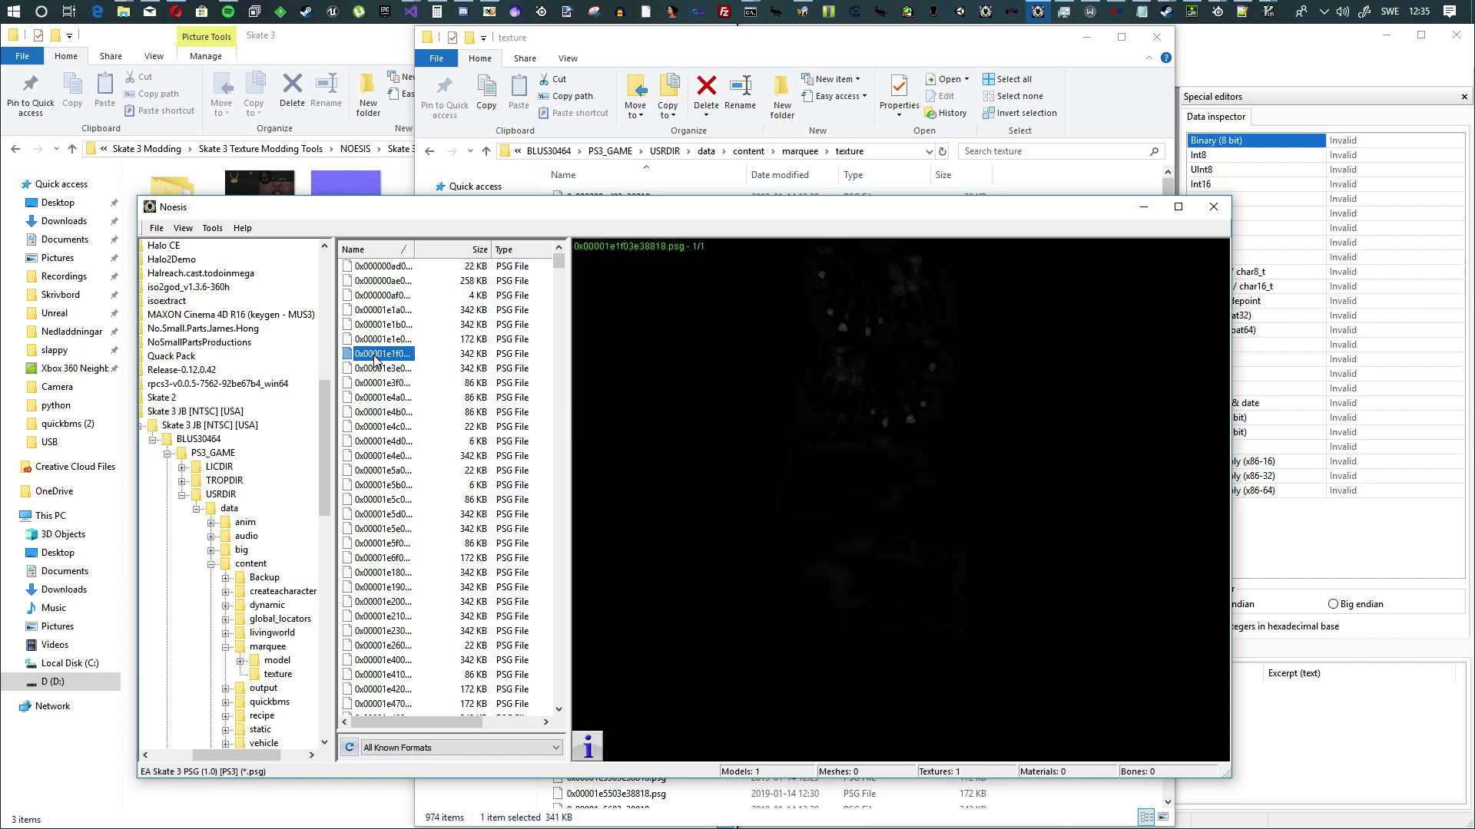
click(382, 340)
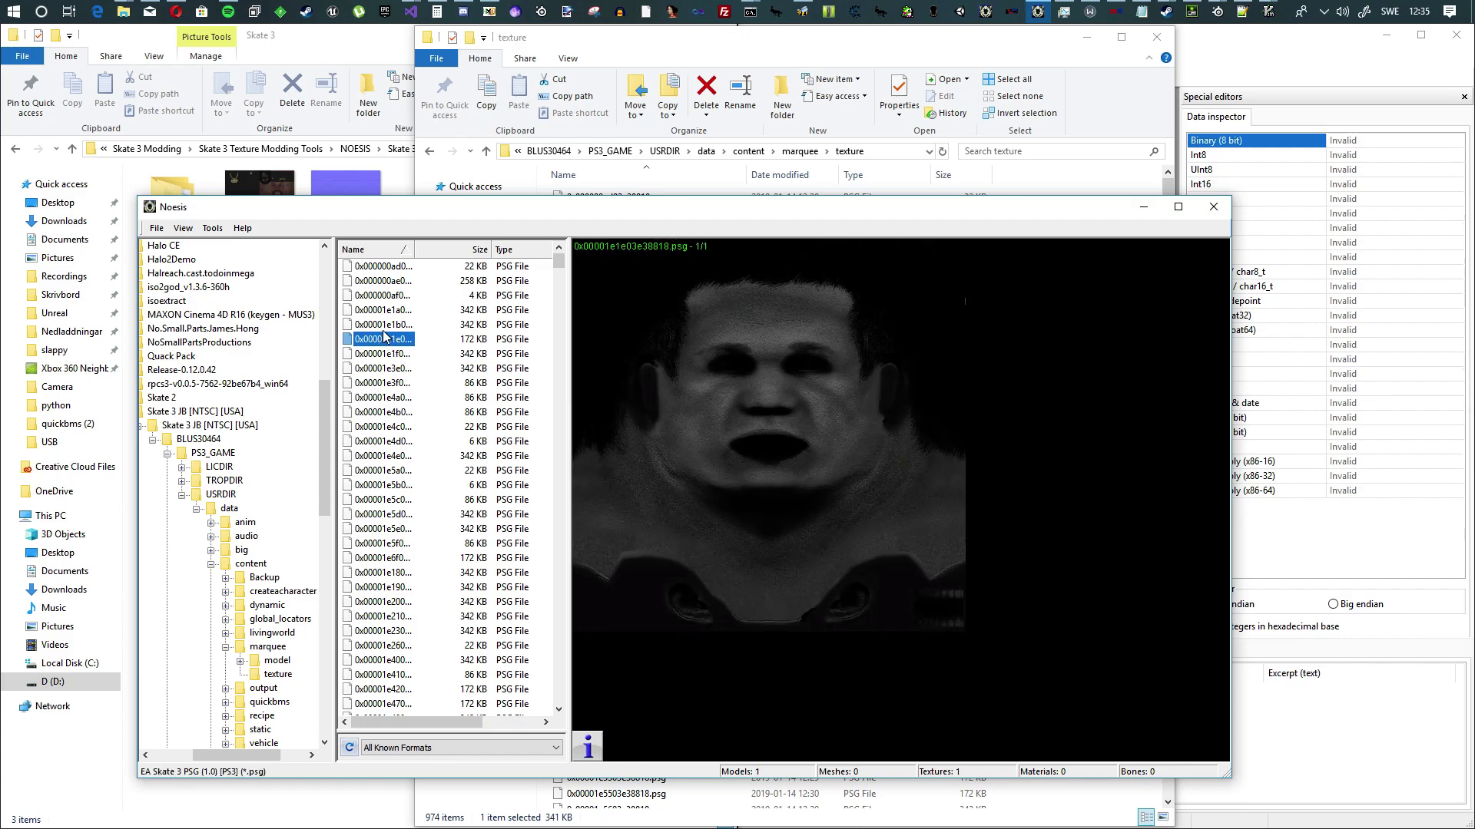
click(383, 327)
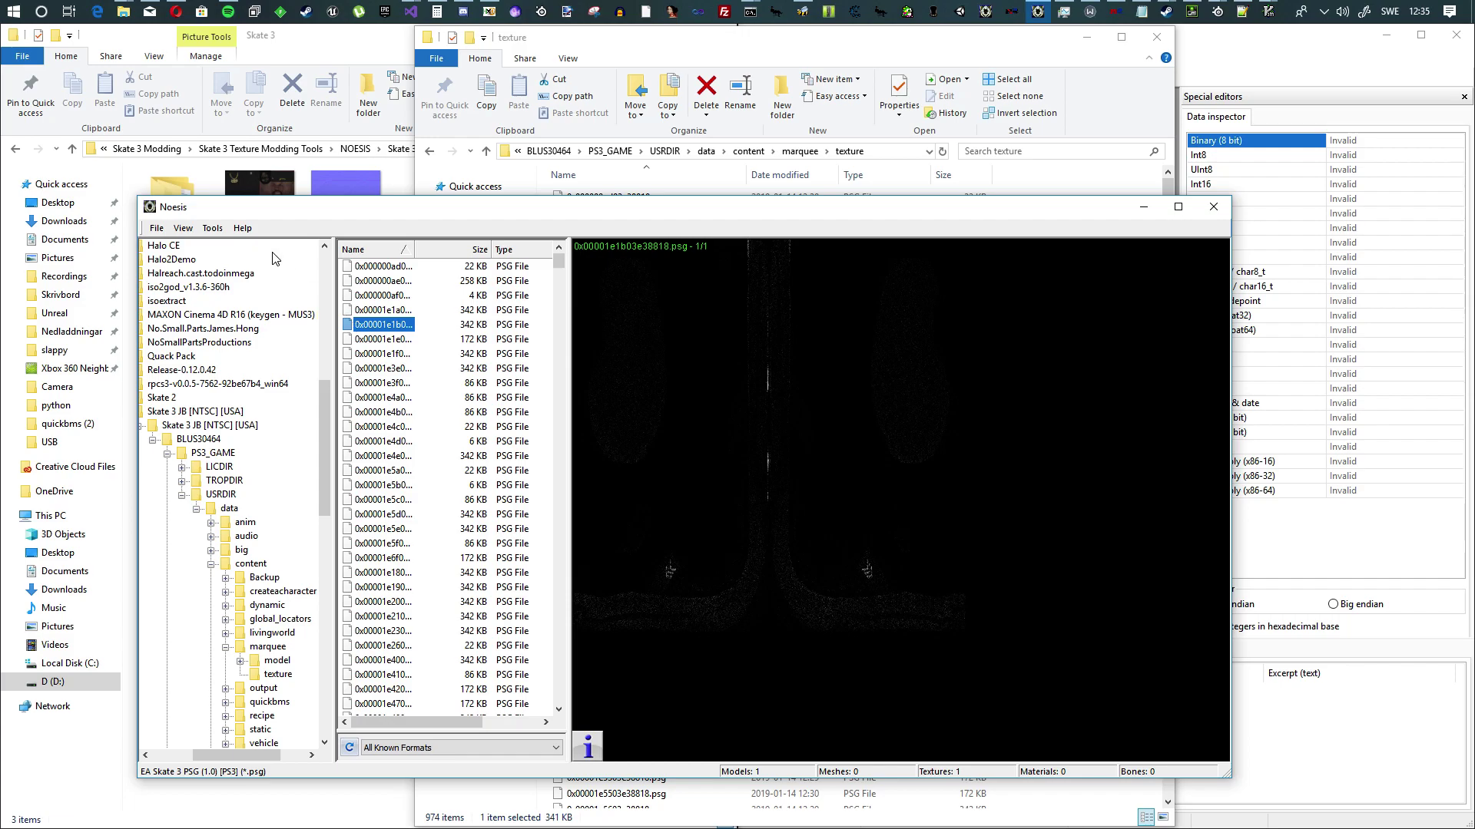
Change the preview's Background color 1 to light gray
click(183, 228)
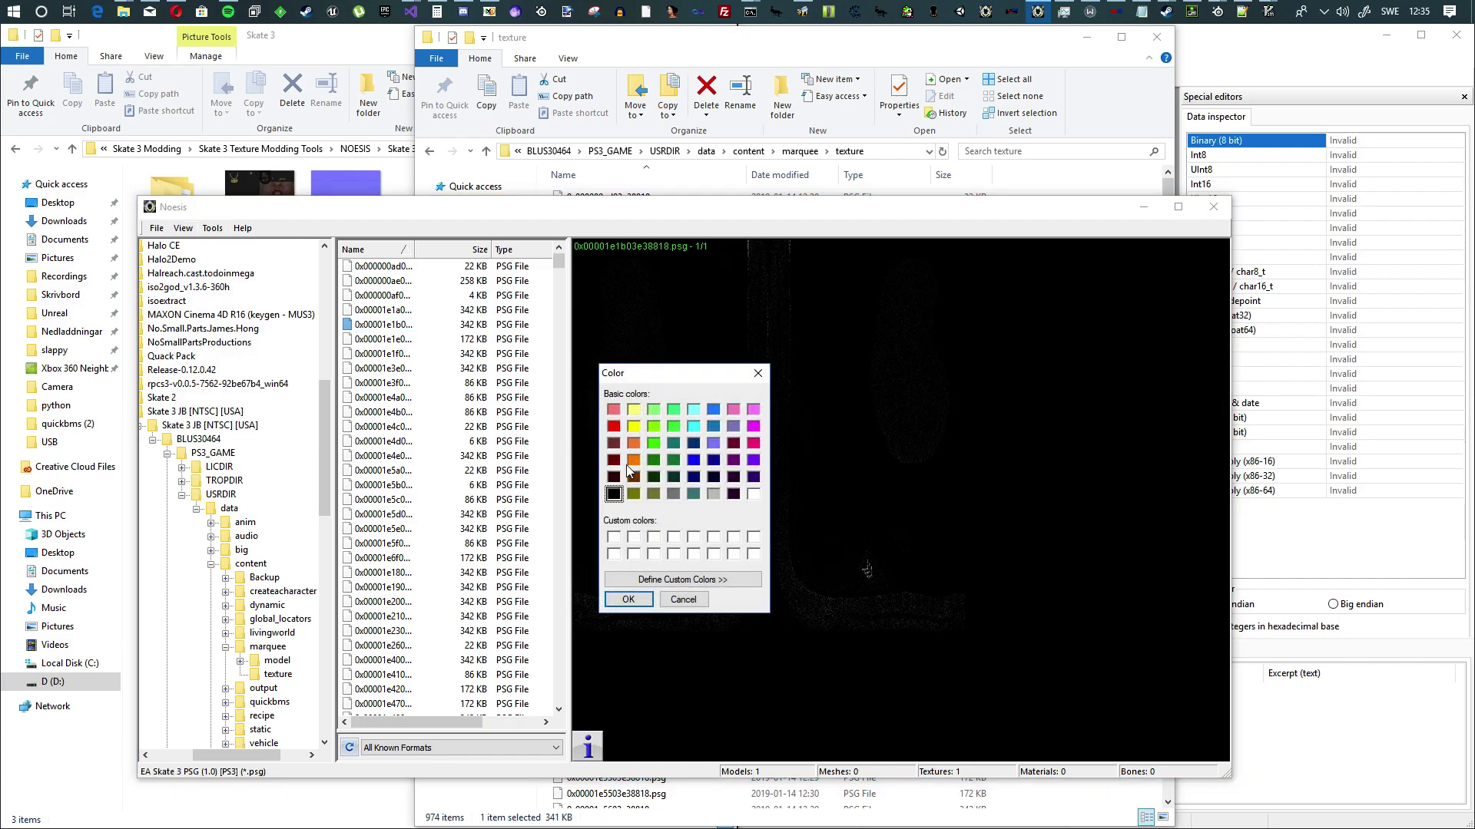
click(713, 493)
click(628, 600)
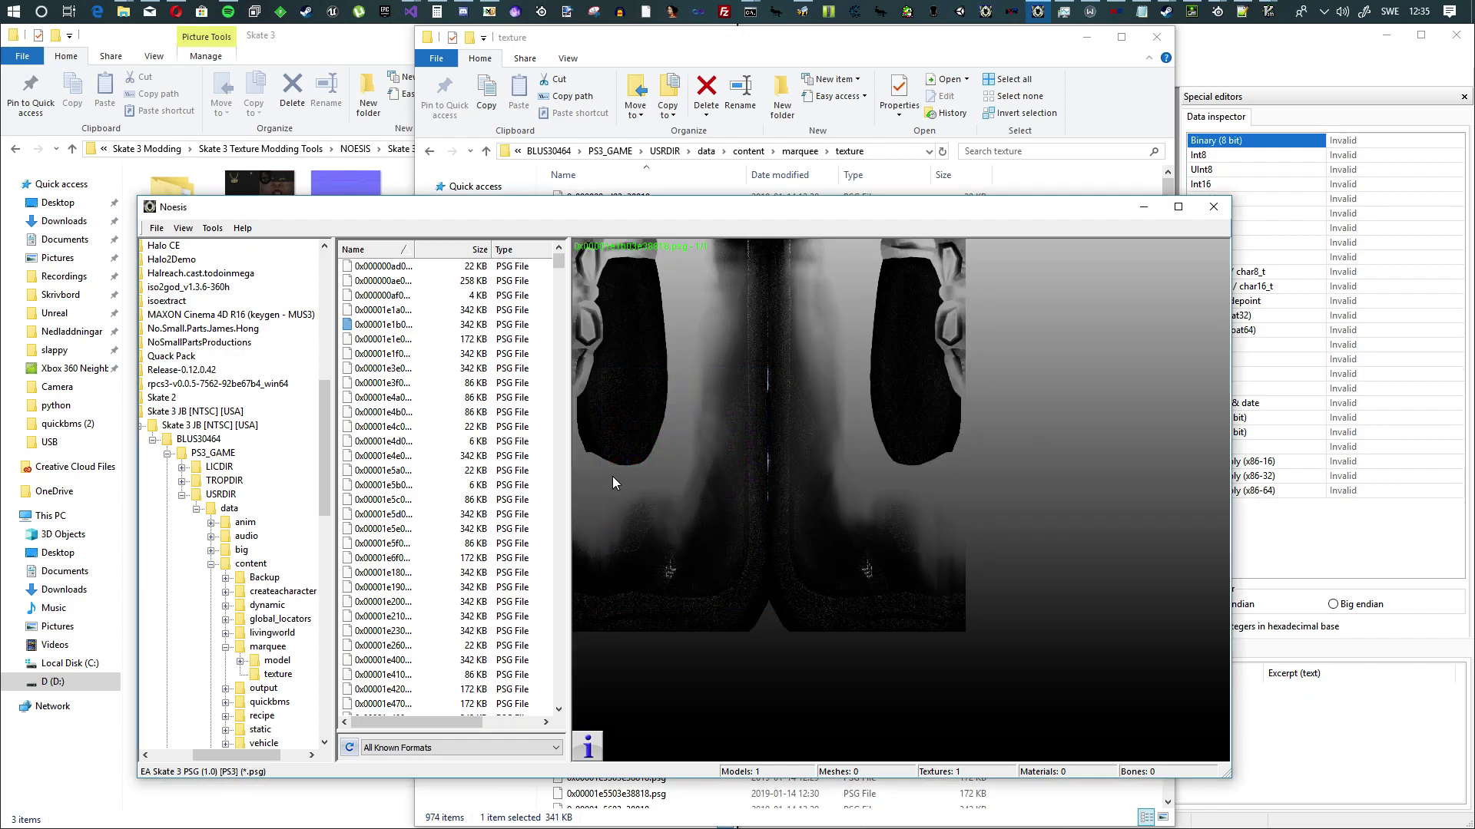
Preview the 0x00001e4b and 0x00001e4a textures, move the Noesis window higher and preview the 0x00001e4e skateboard texture
click(384, 413)
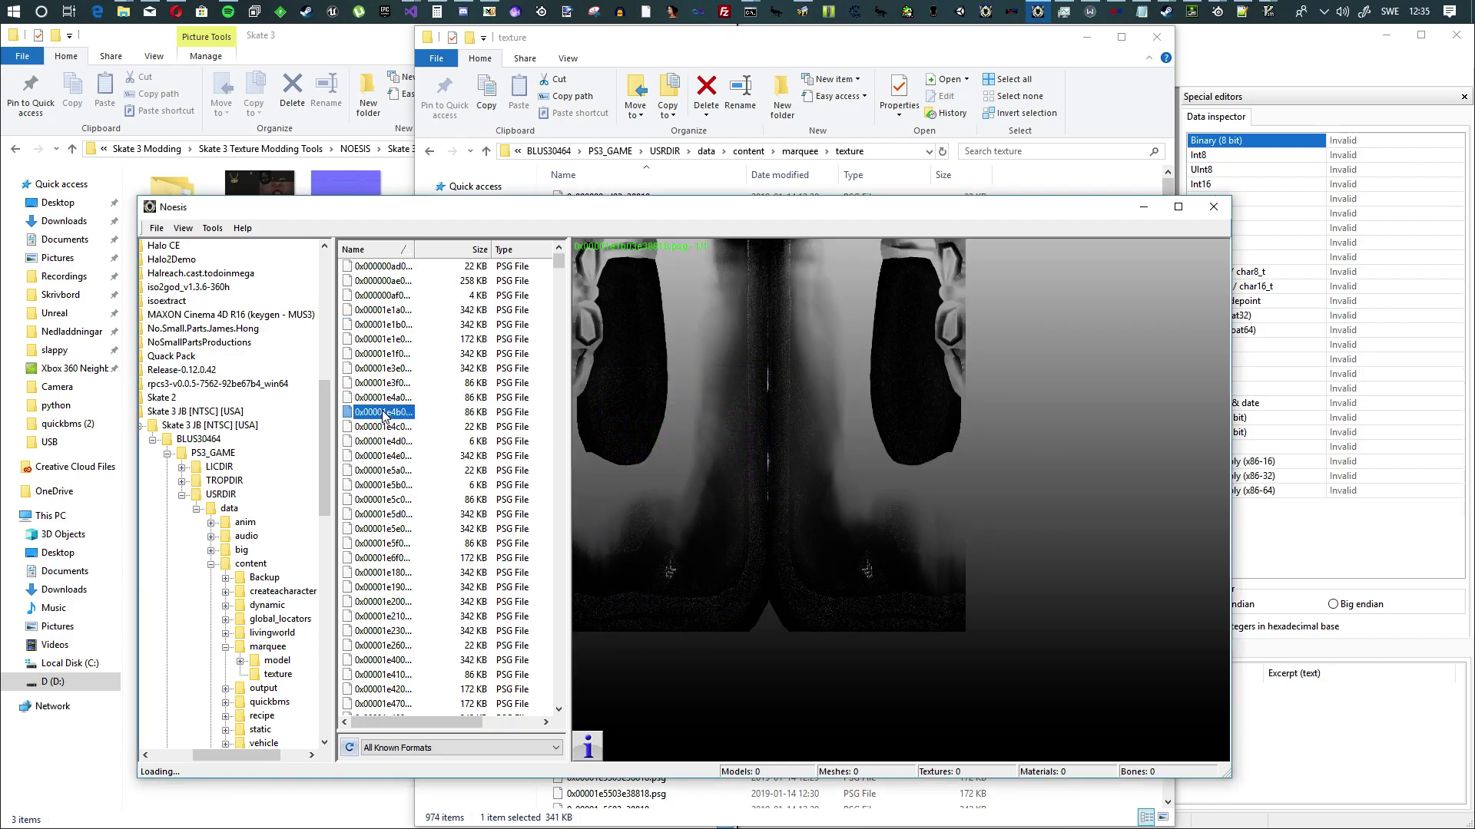
key(Up)
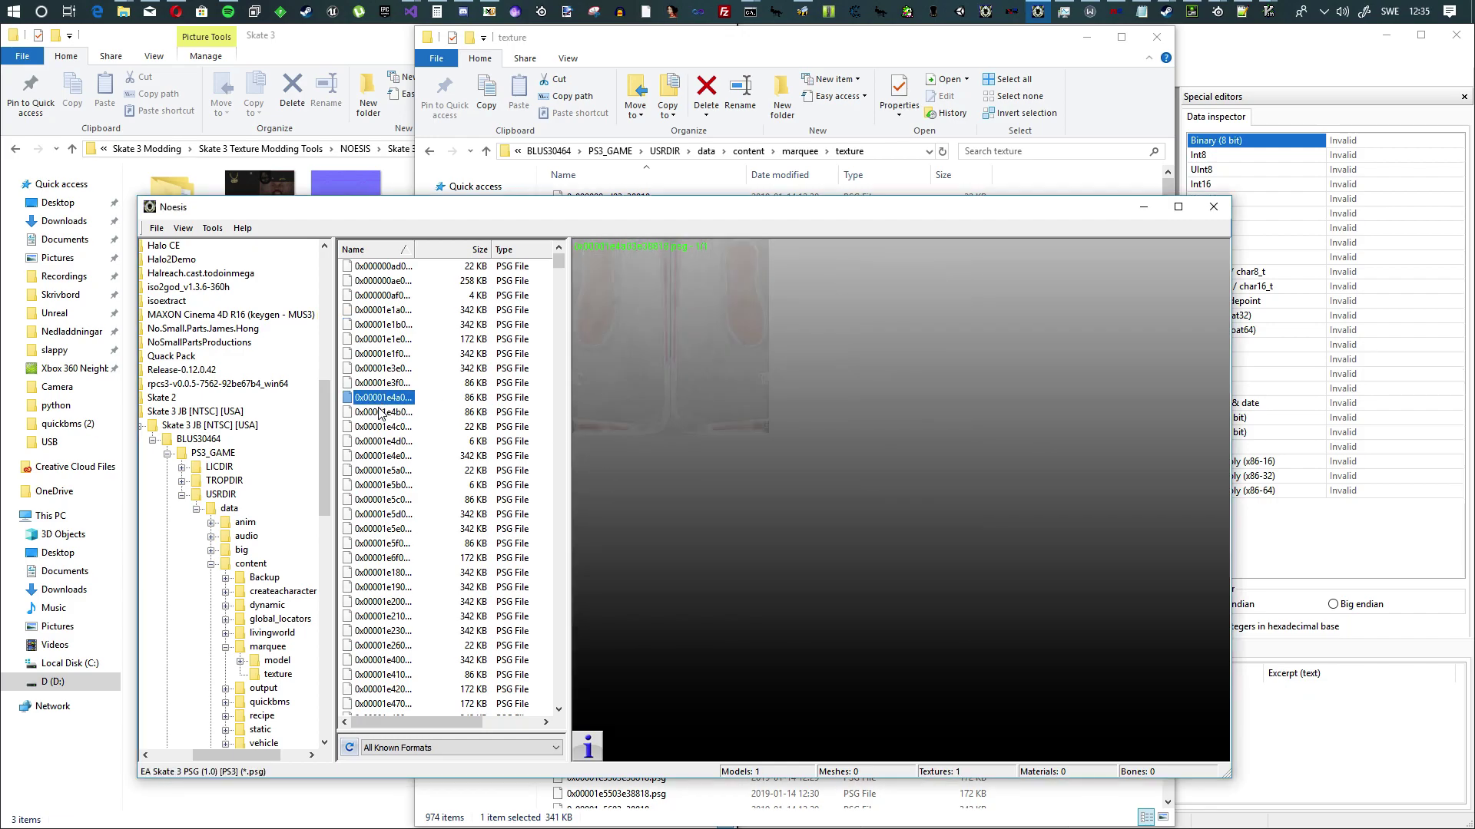
drag(772, 212, 773, 187)
click(389, 430)
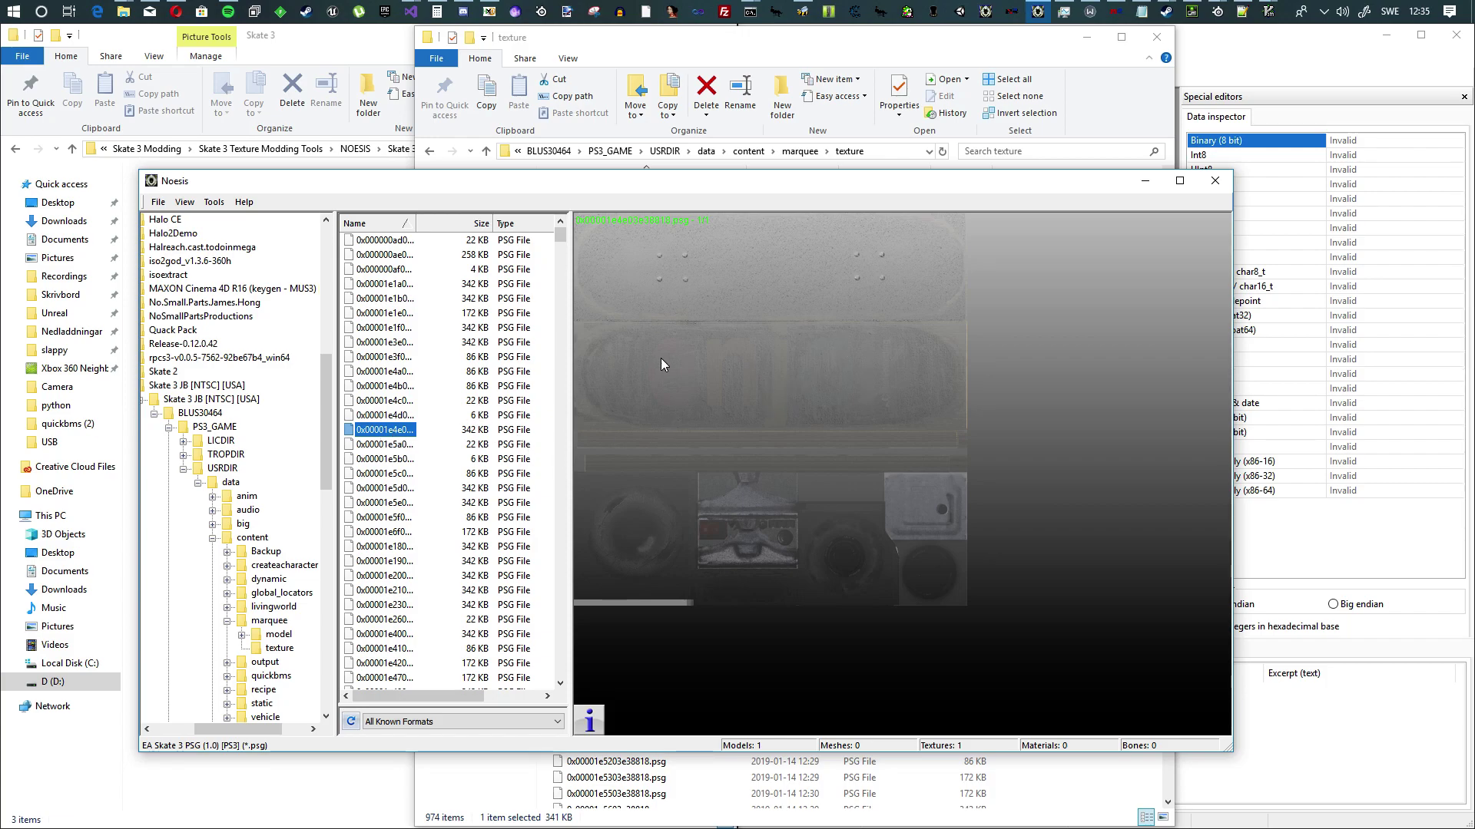
Start exporting the skateboard texture and browse its destination to USRDIR\data\content\marquee\texture in the Skate 3 JB [NTSC] [USA] game folder
right_click(391, 431)
click(430, 456)
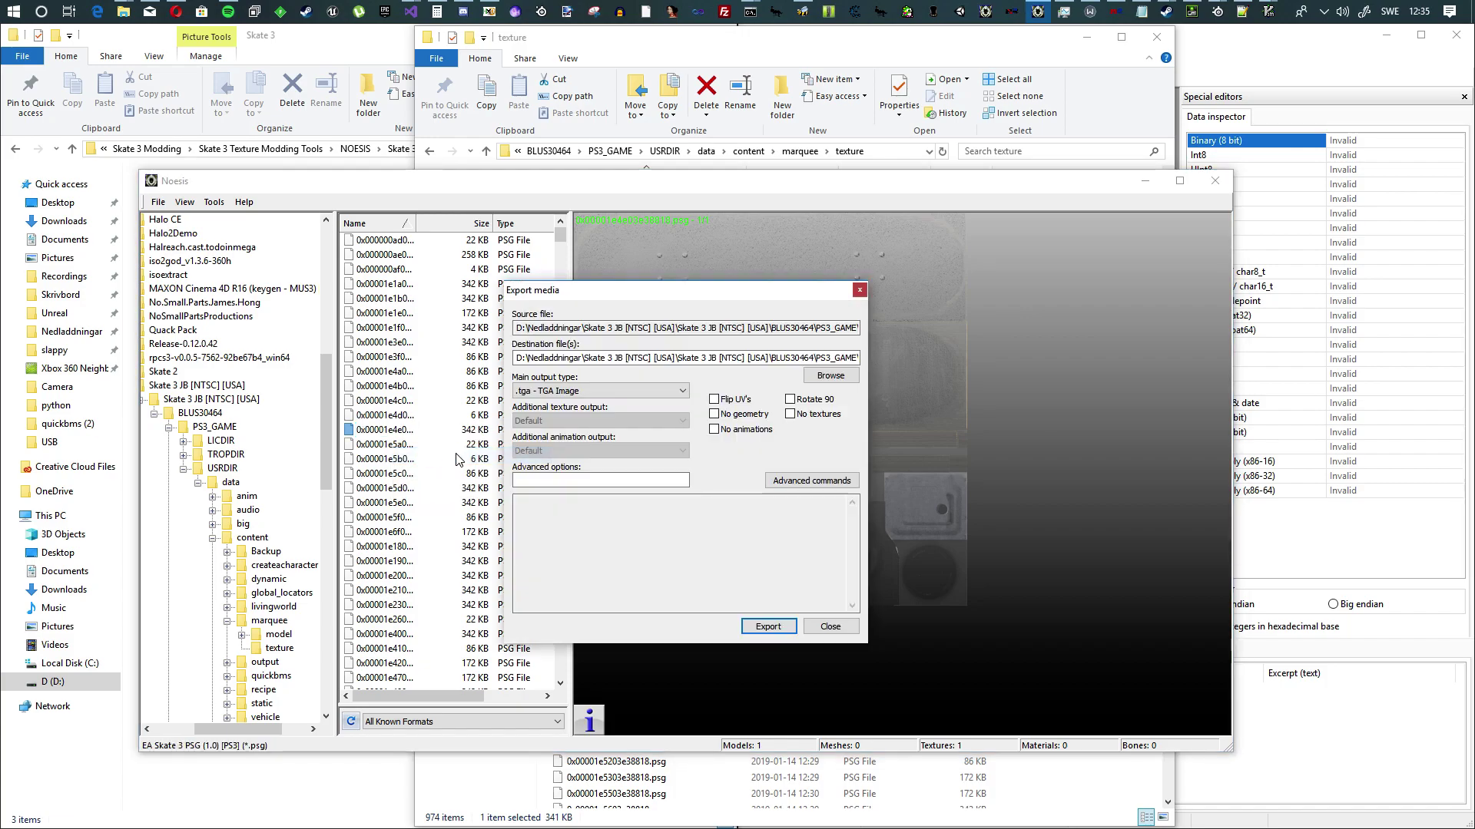
click(840, 382)
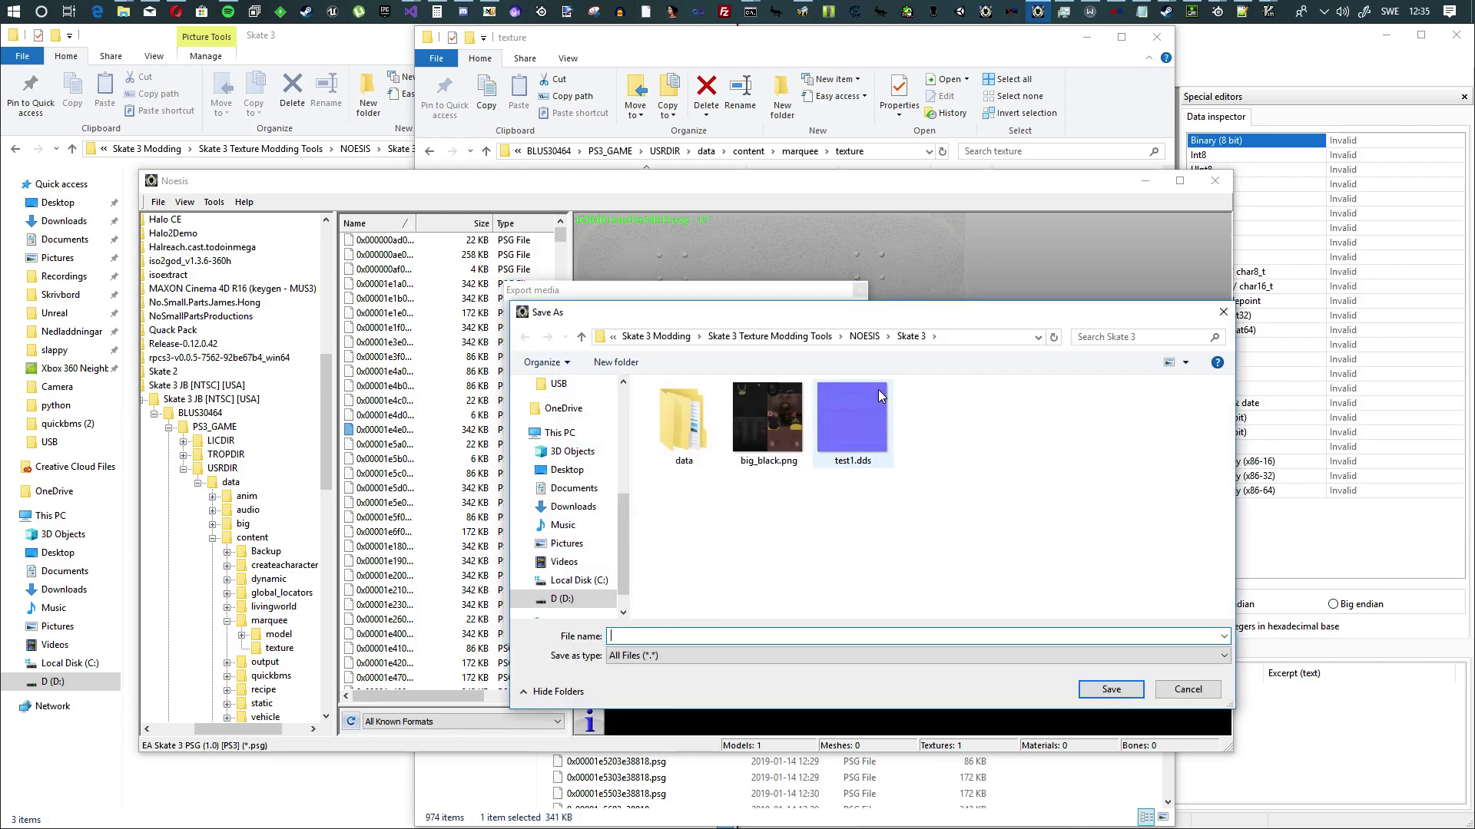
click(1223, 315)
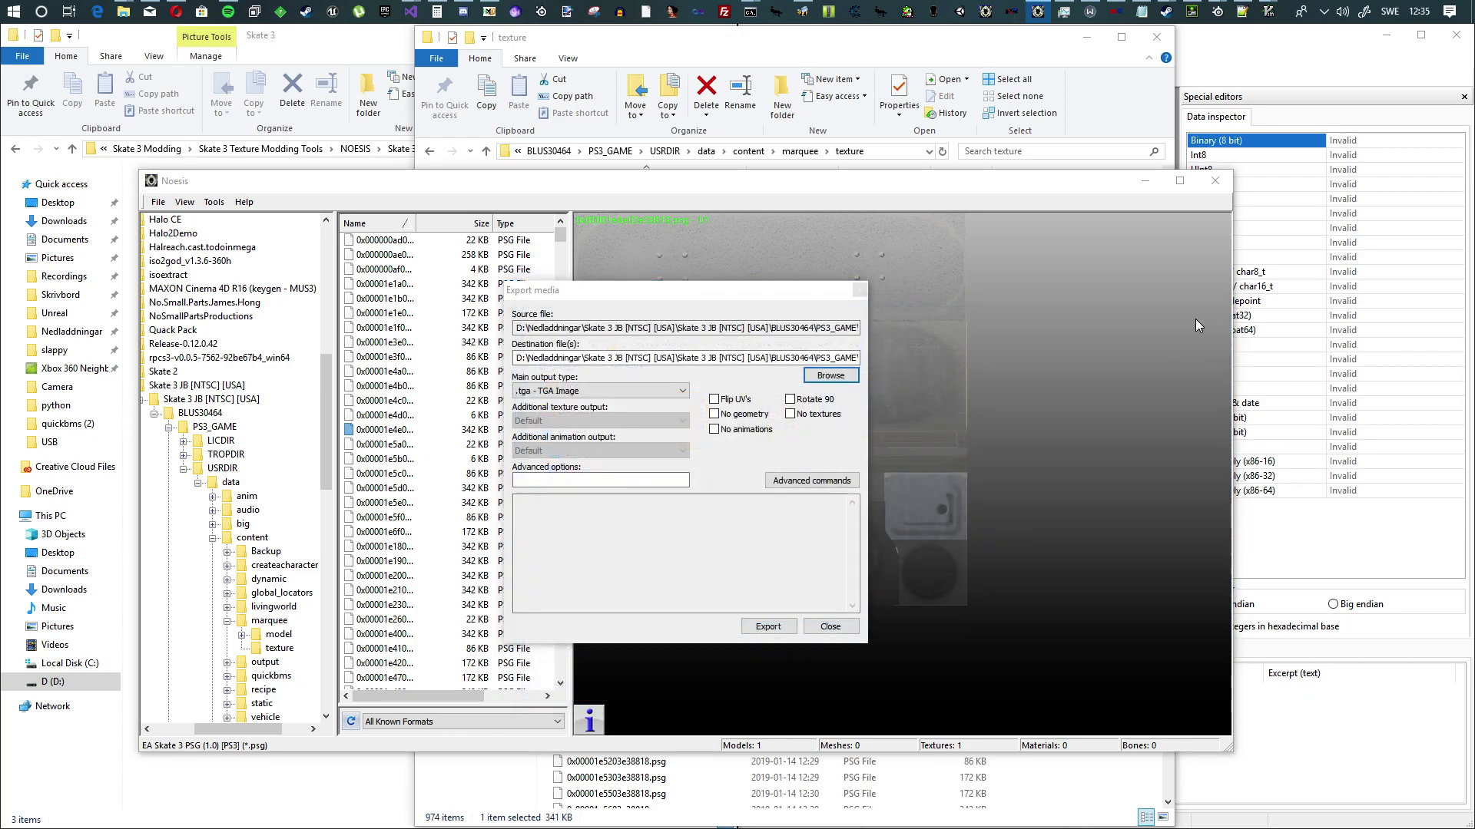
click(837, 375)
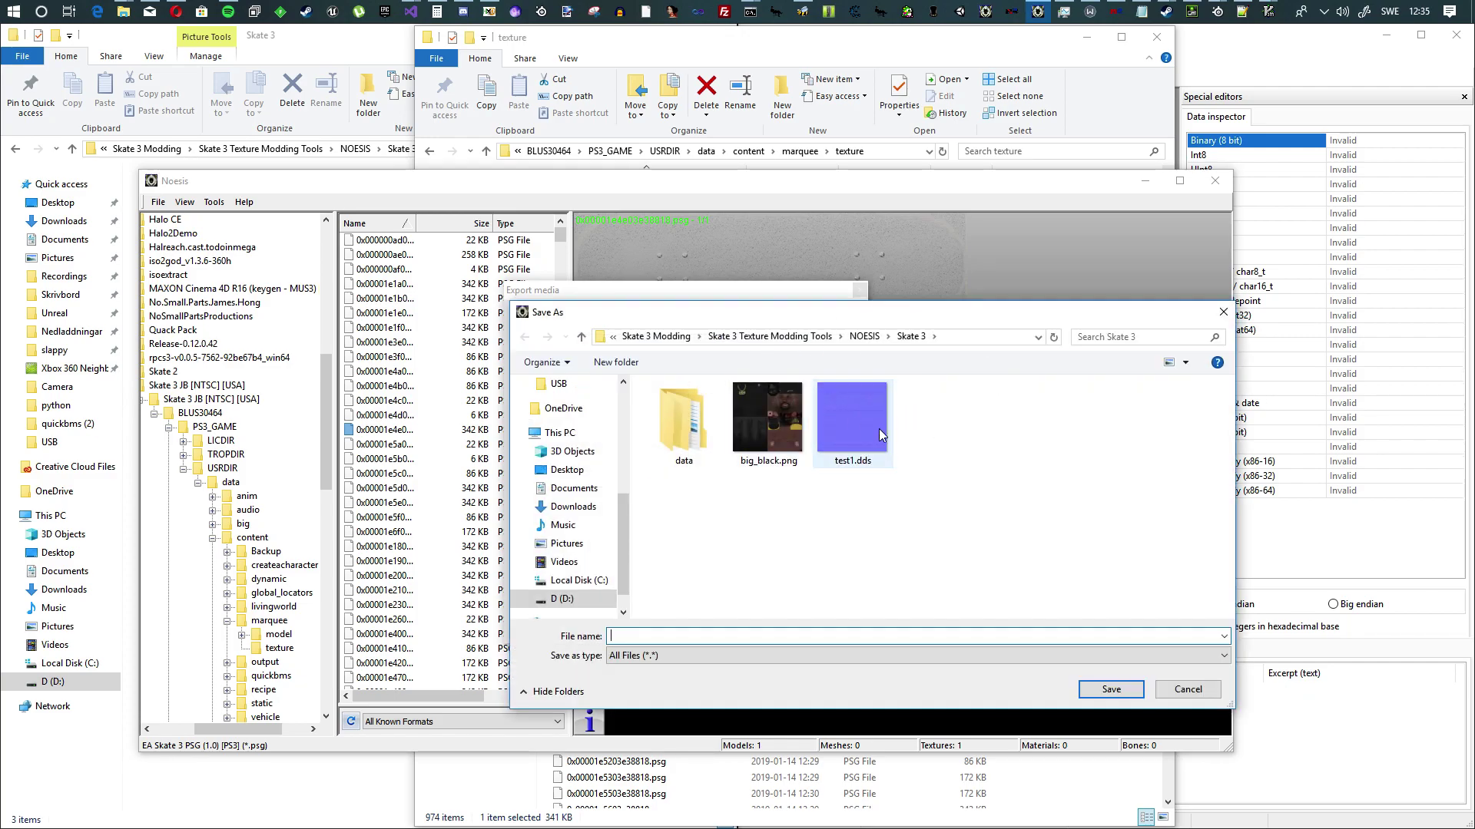
click(965, 337)
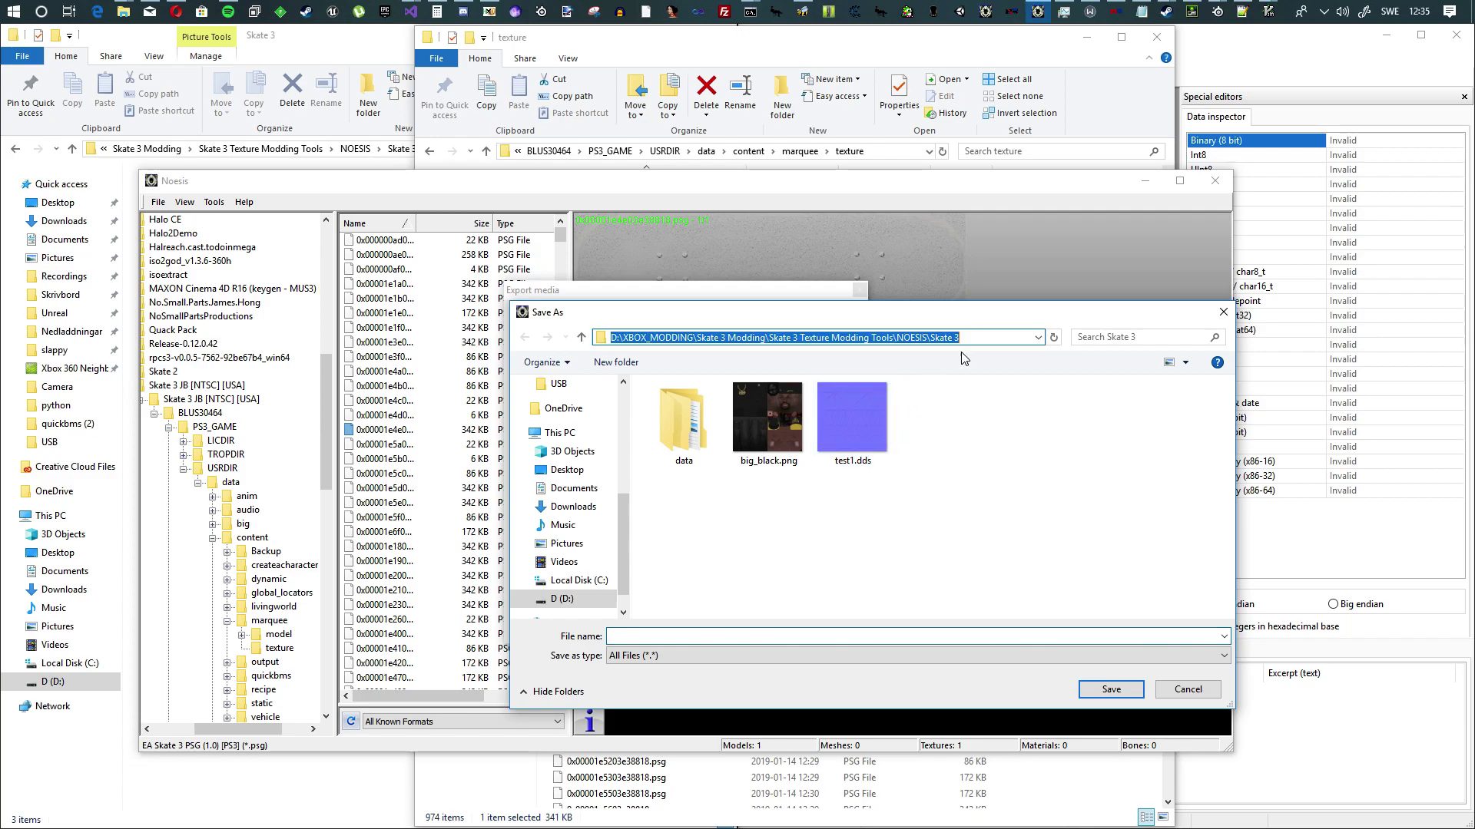
text(D:\Nedladdningar\Skate 3 JB [NTSC] [USA]\Skate 3 JB [NTSC] [USA]\BLUS30464\PS3_GAME\USRDIR\data\content\marquee\texture)
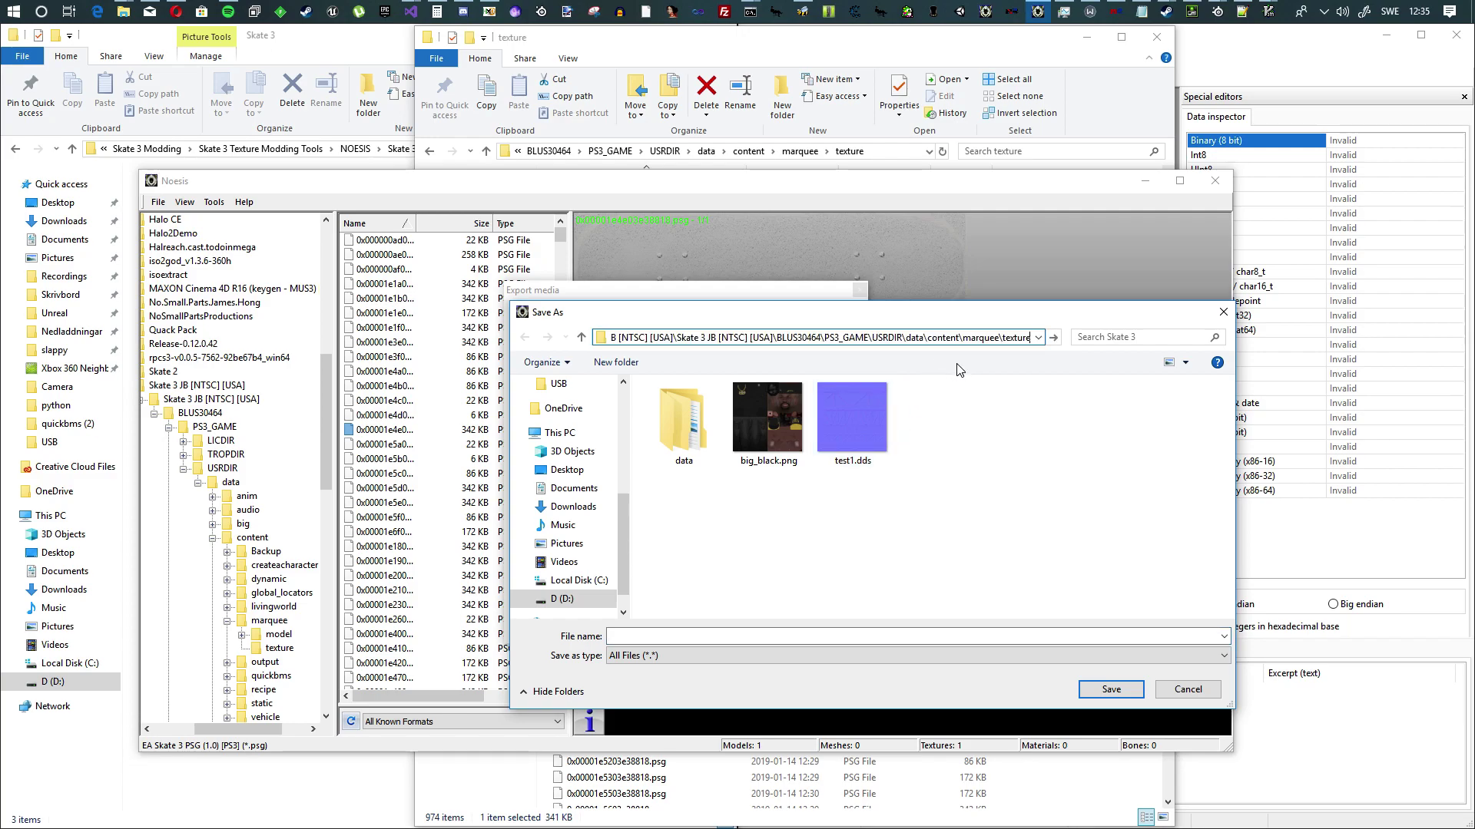
click(1053, 339)
Create a folder named Extracted_Modded inside marquee's texture folder
right_click(1173, 464)
mouse_move(1232, 640)
click(999, 633)
text(modd)
key(BackSpace)
key(BackSpace)
key(BackSpace)
key(BackSpace)
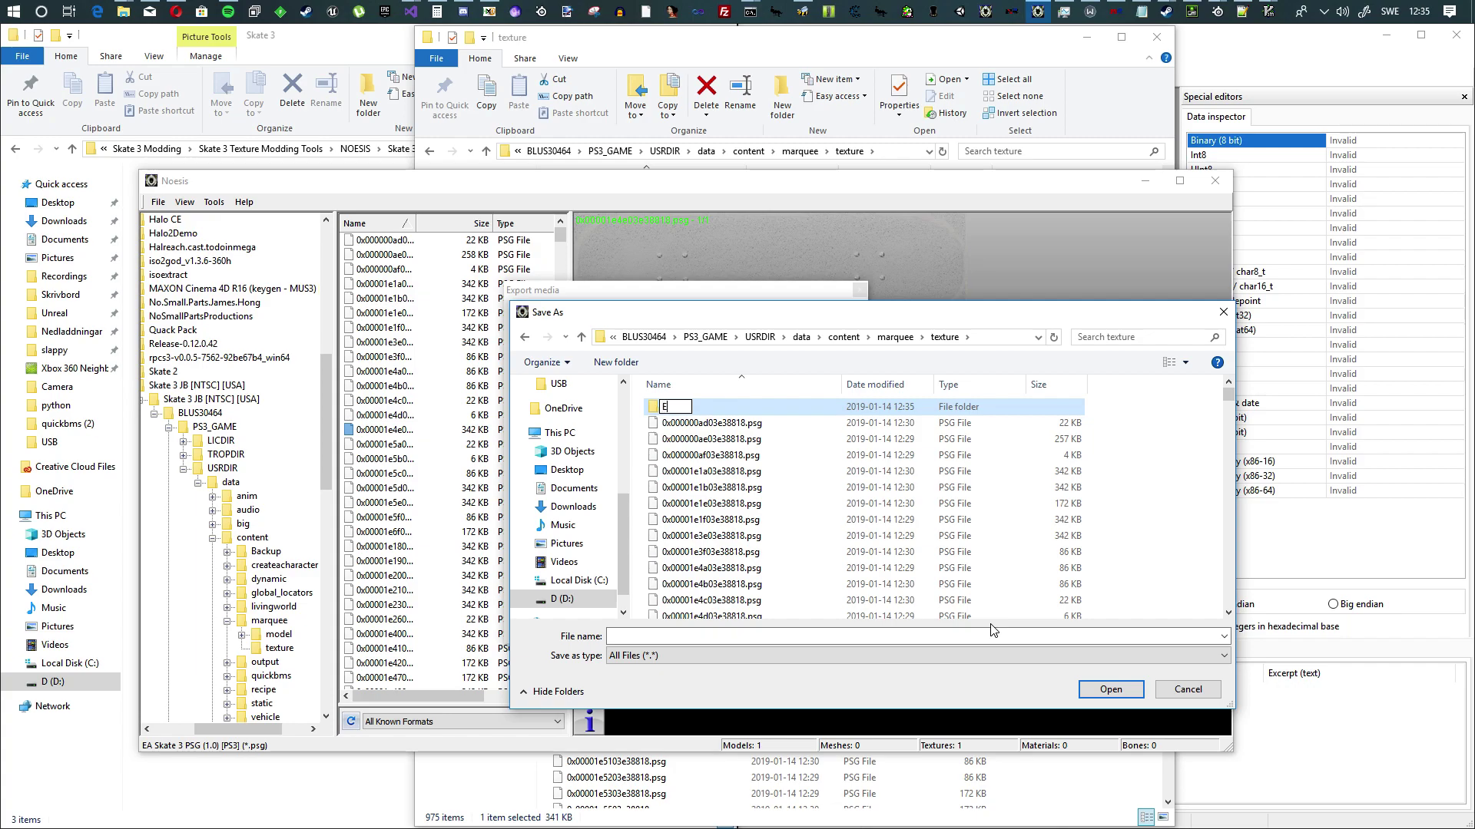
text(Extracted/)
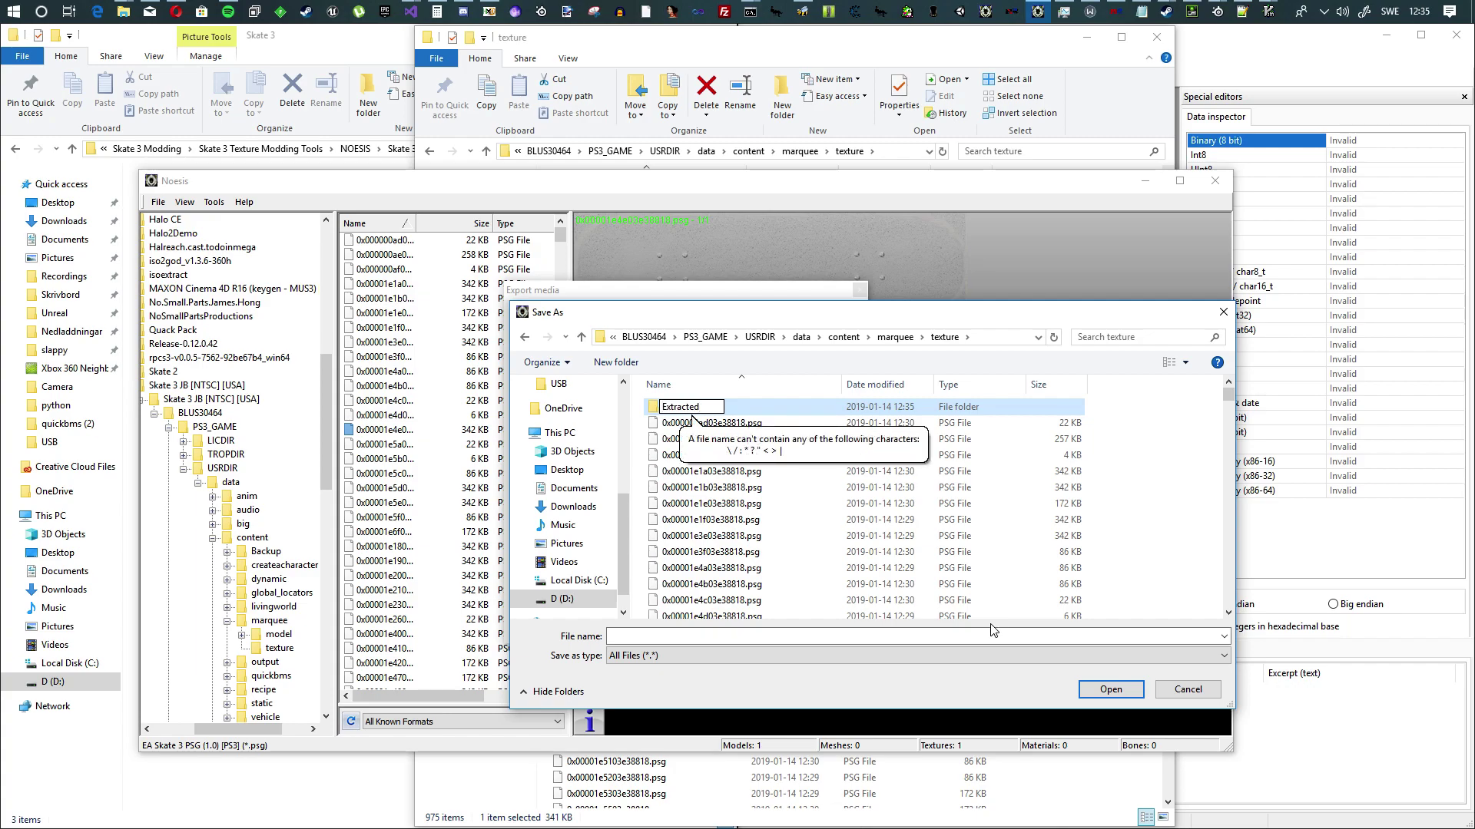
text(_Modded)
key(Return)
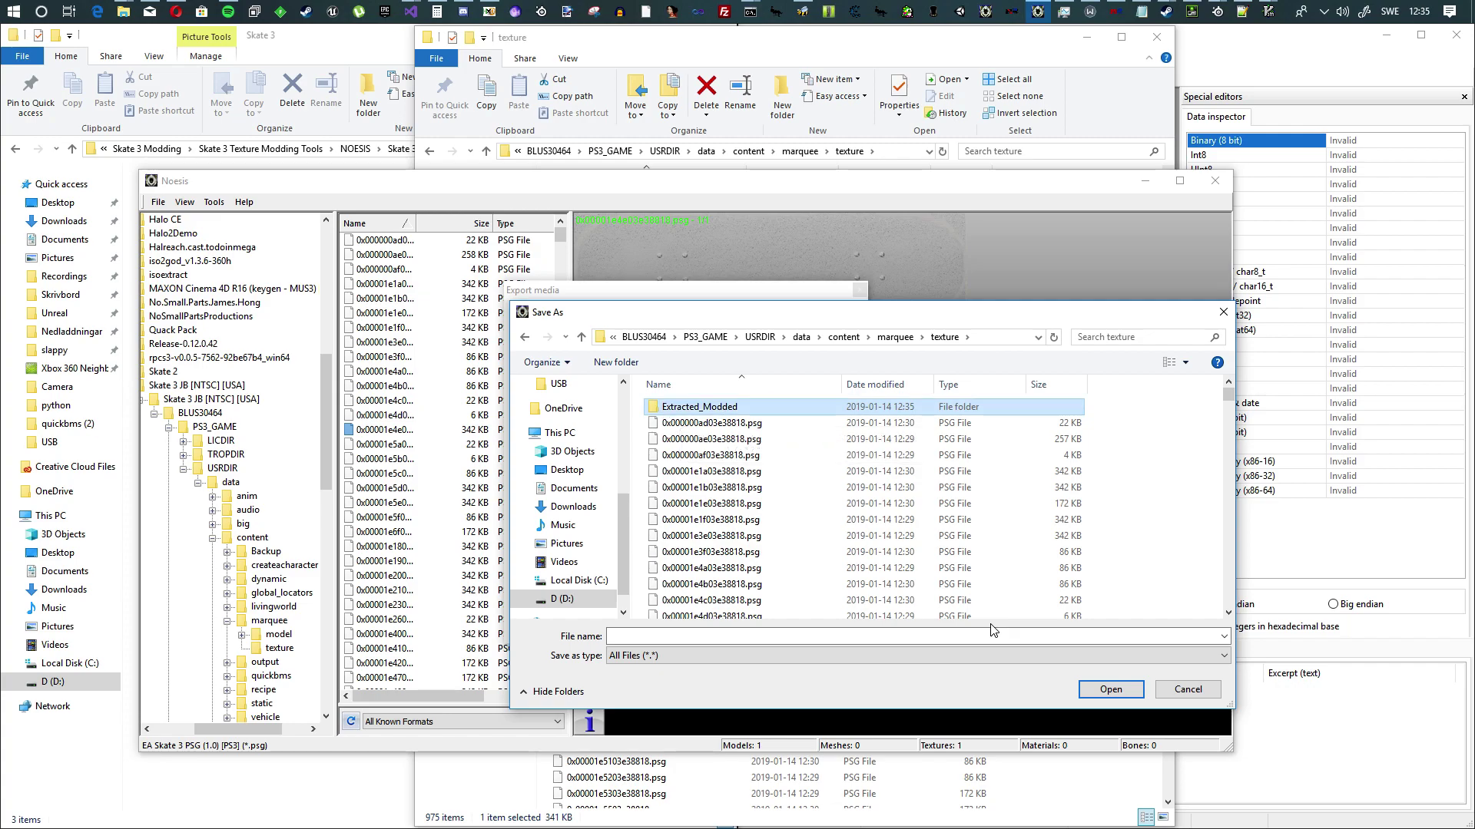
Open the Extracted_Modded folder and save the export destination there under the file name board1
double_click(712, 407)
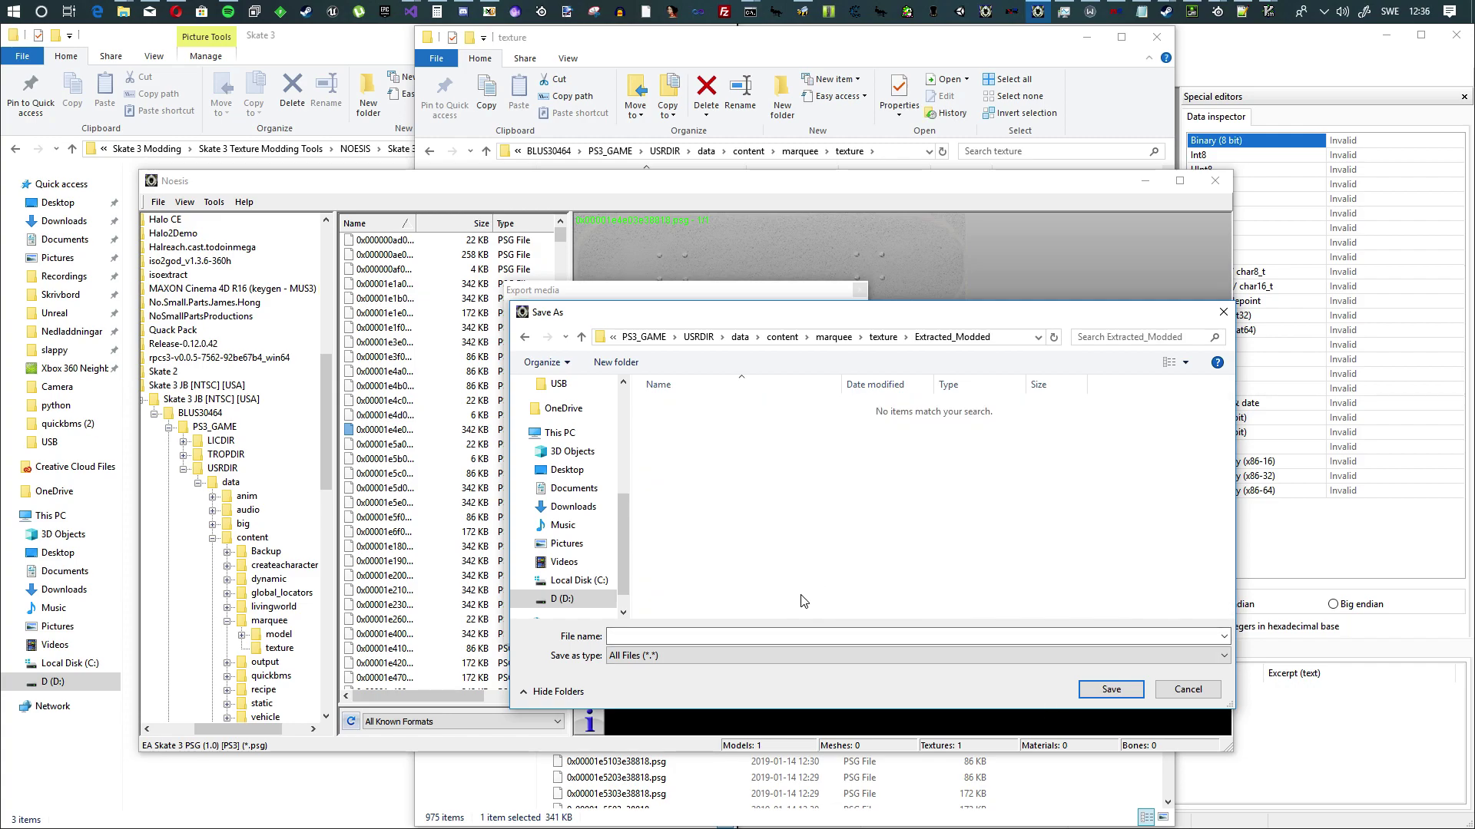
click(753, 638)
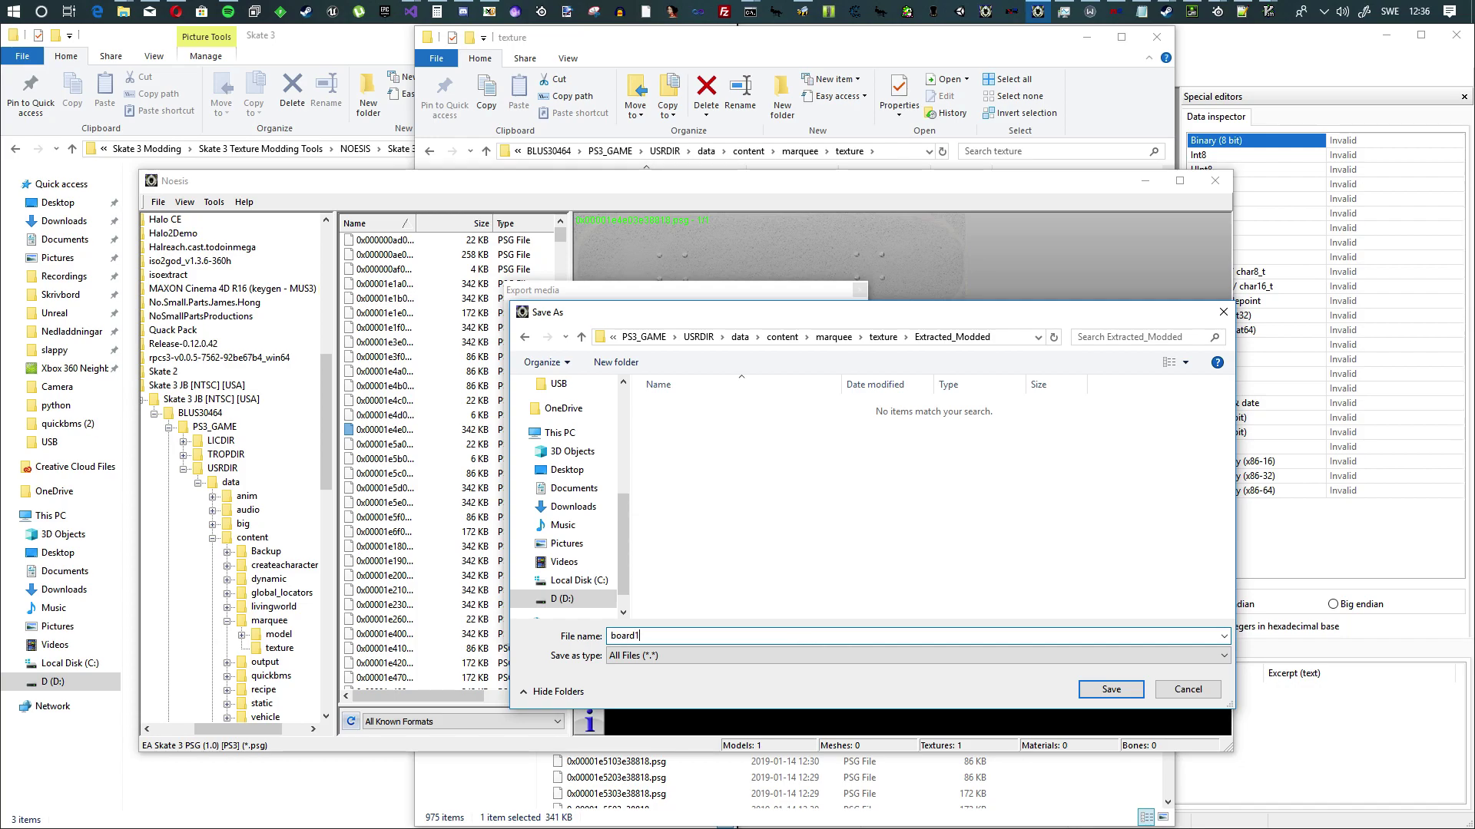
key(Return)
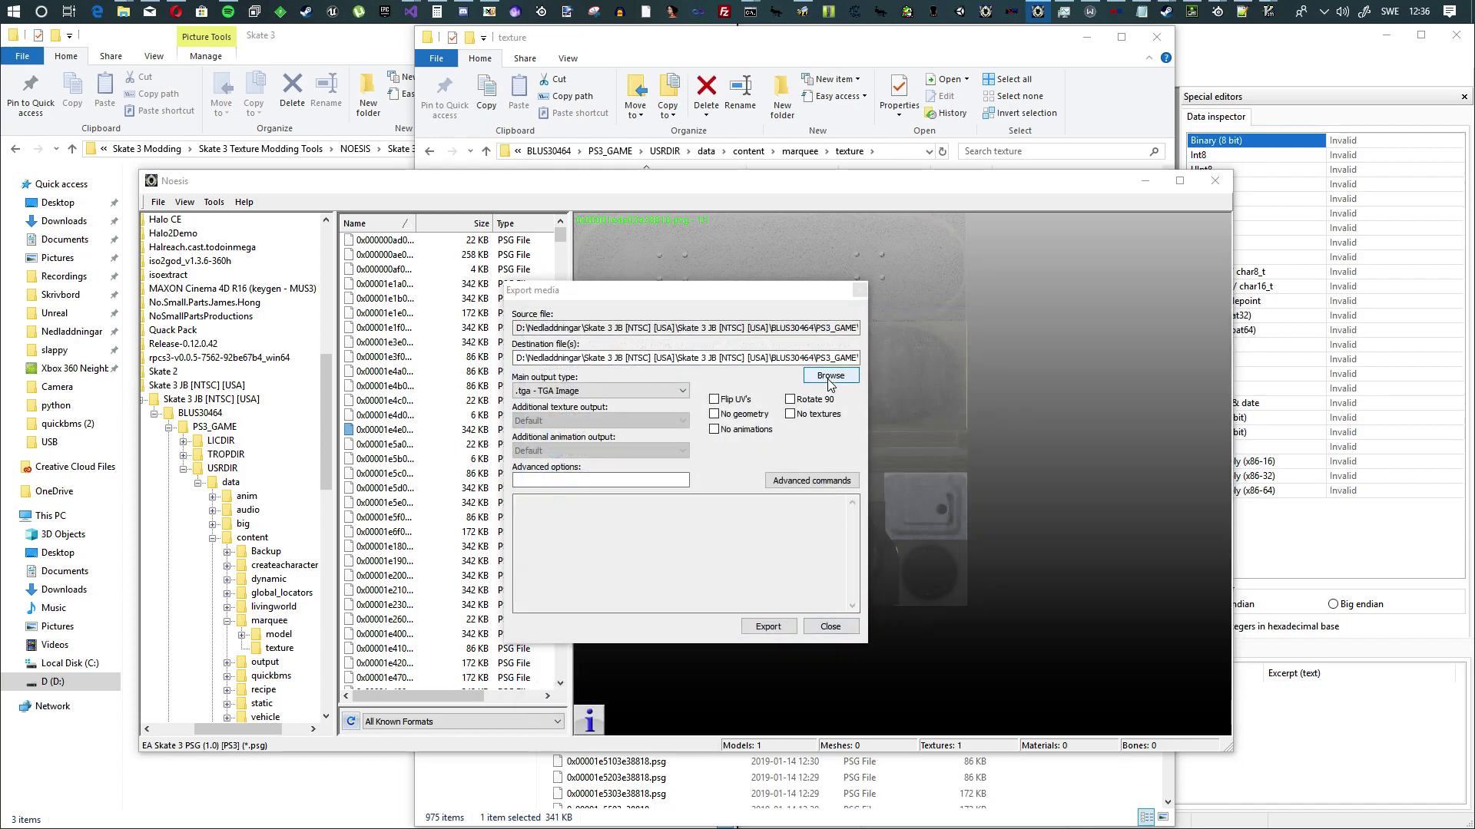
Set the main output type to .dds - DDS Image and export the skateboard texture
click(569, 391)
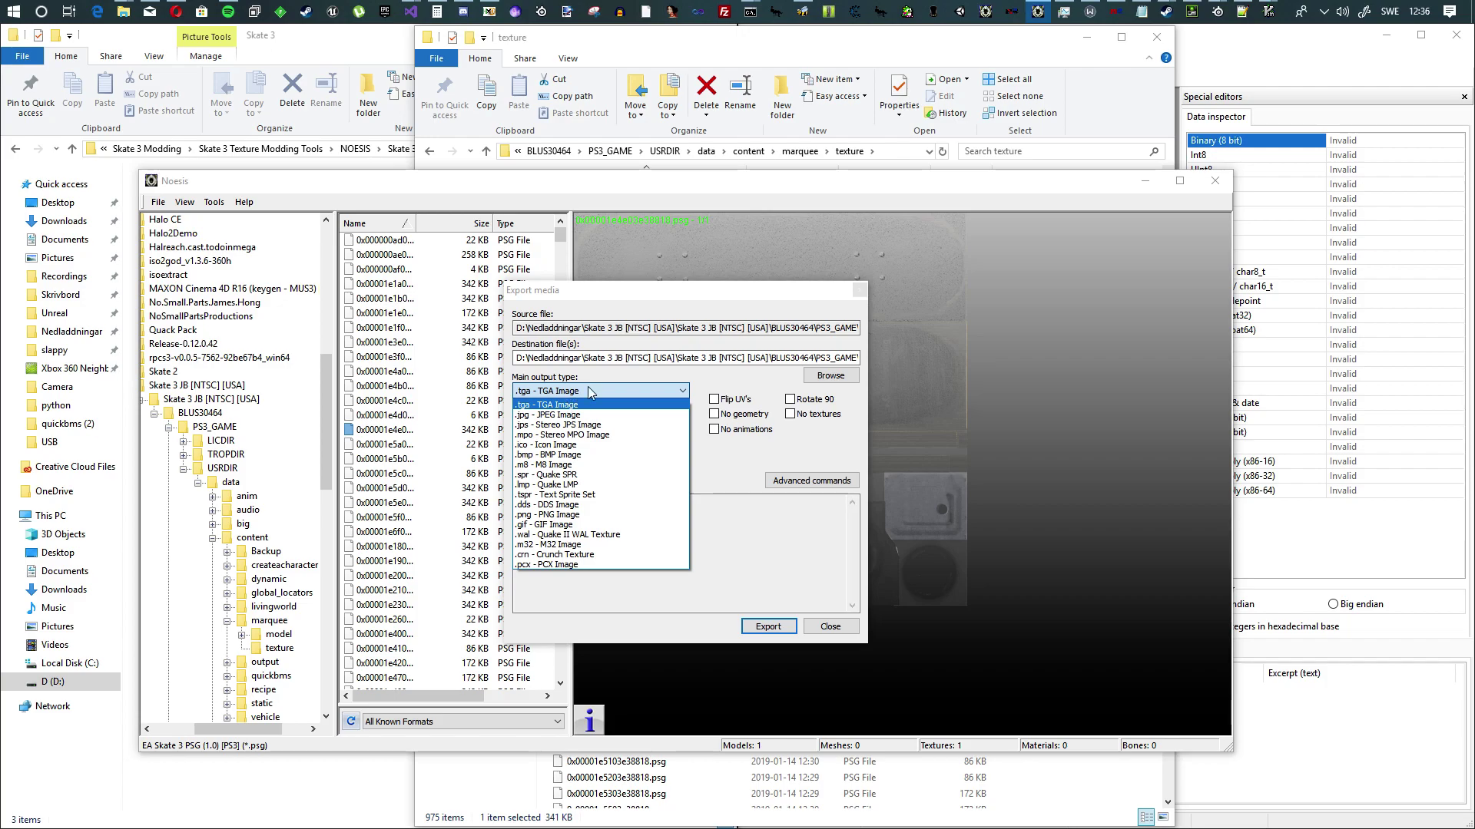
click(603, 390)
click(600, 393)
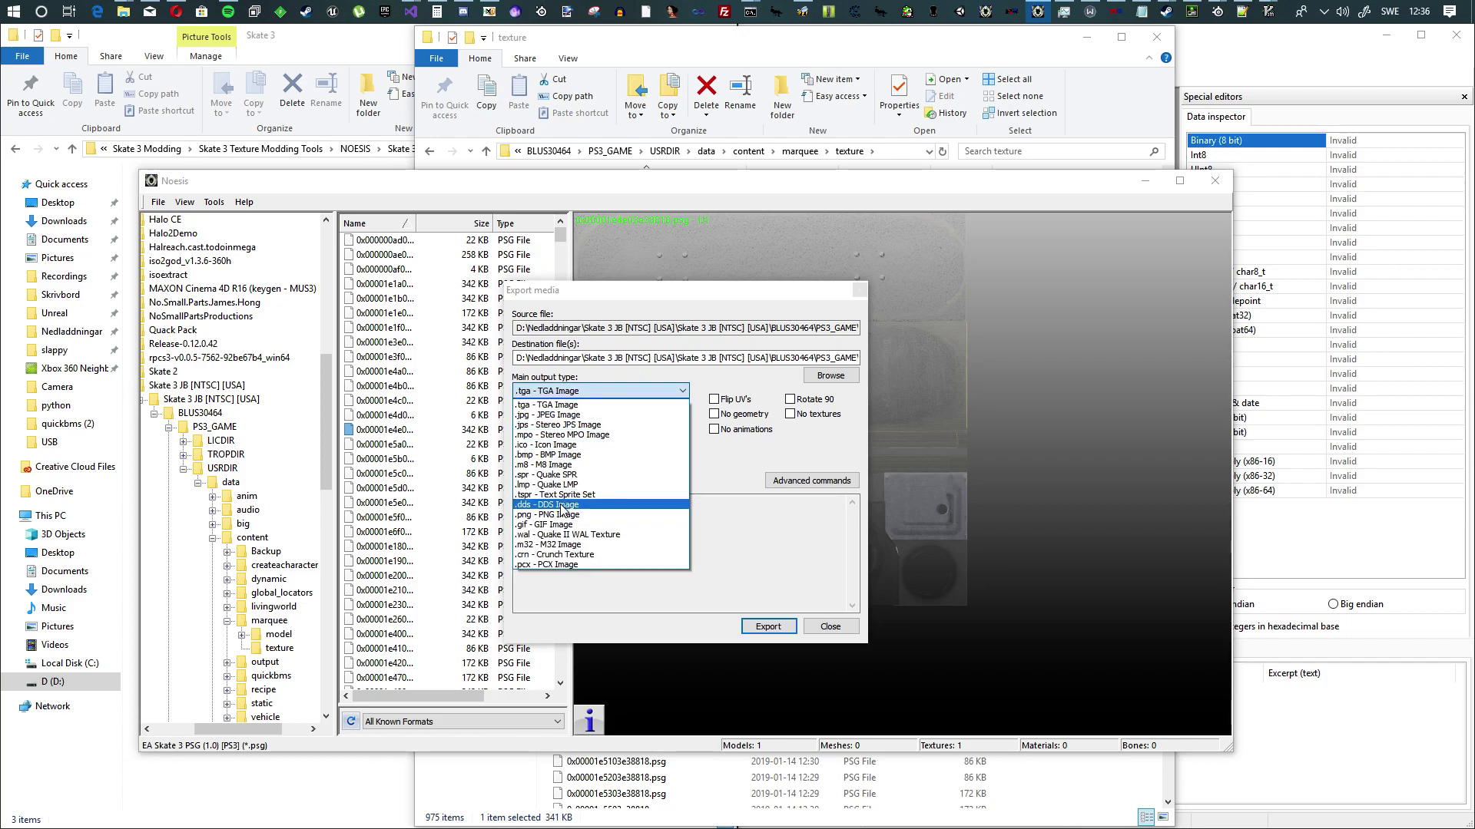
click(563, 506)
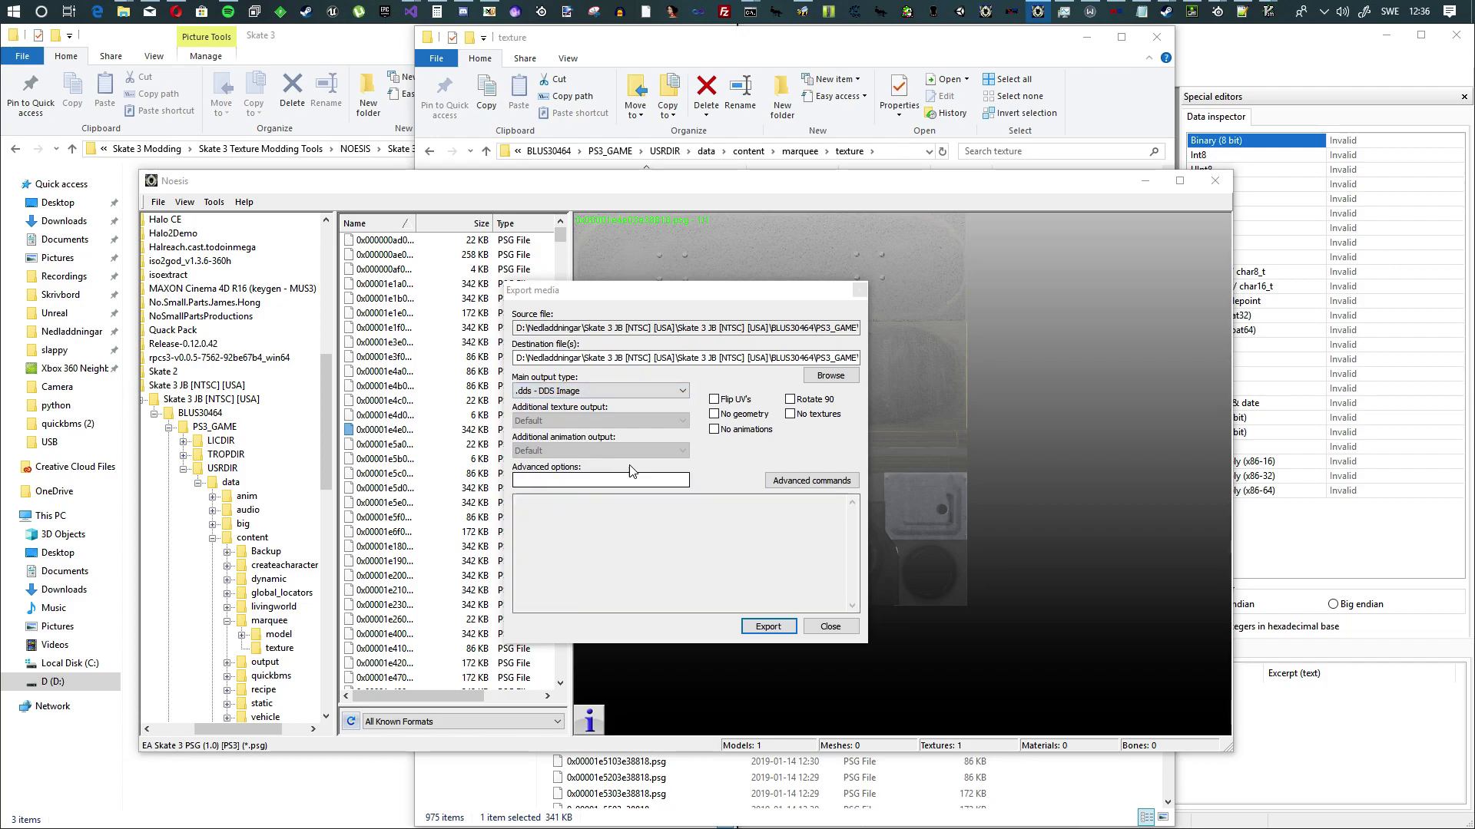
click(776, 625)
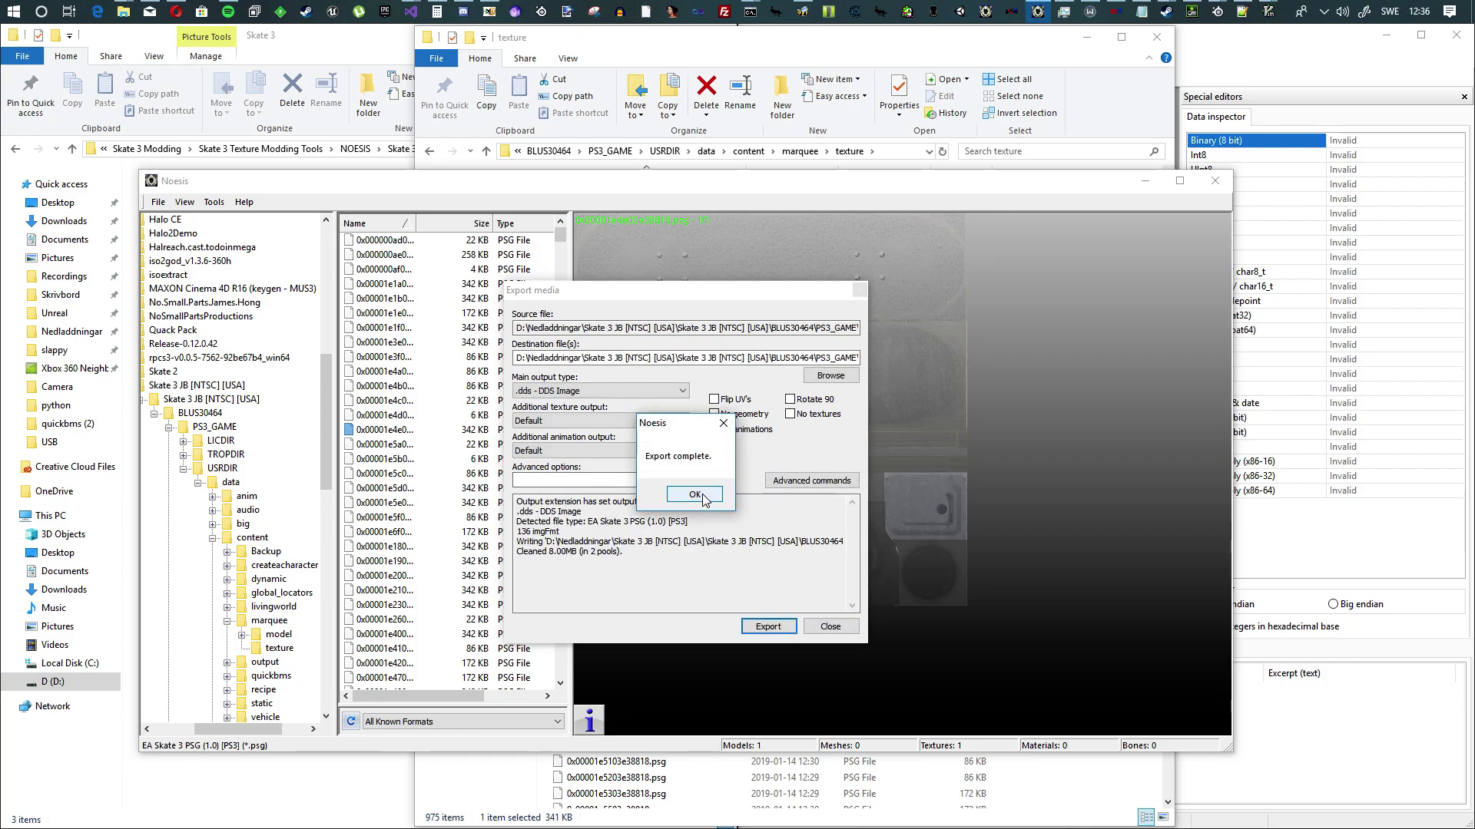
click(702, 496)
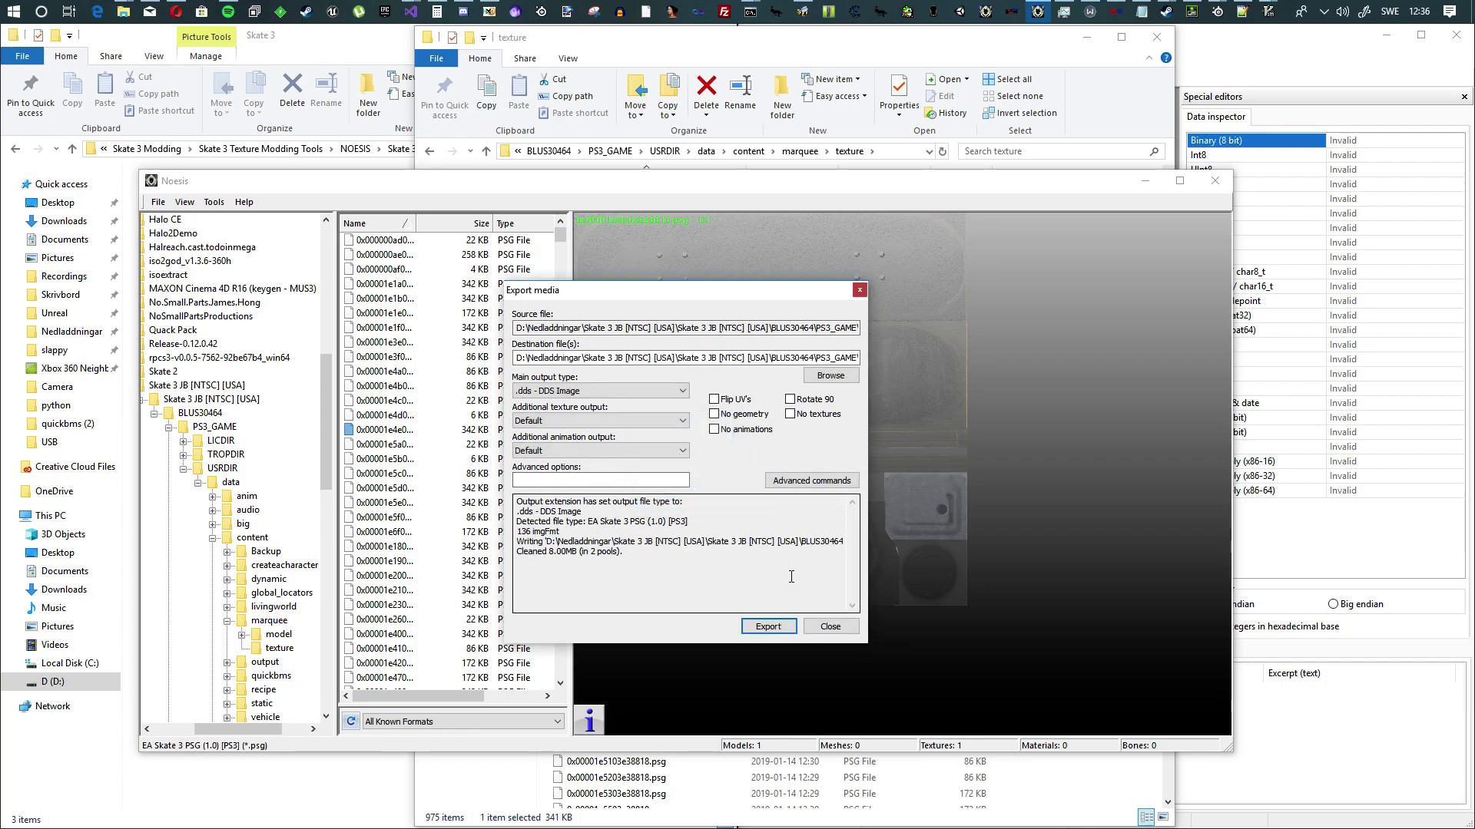
Leave the texture export and locate the exported board1.dds in marquee's Extracted_Modded folder
click(830, 626)
click(1214, 181)
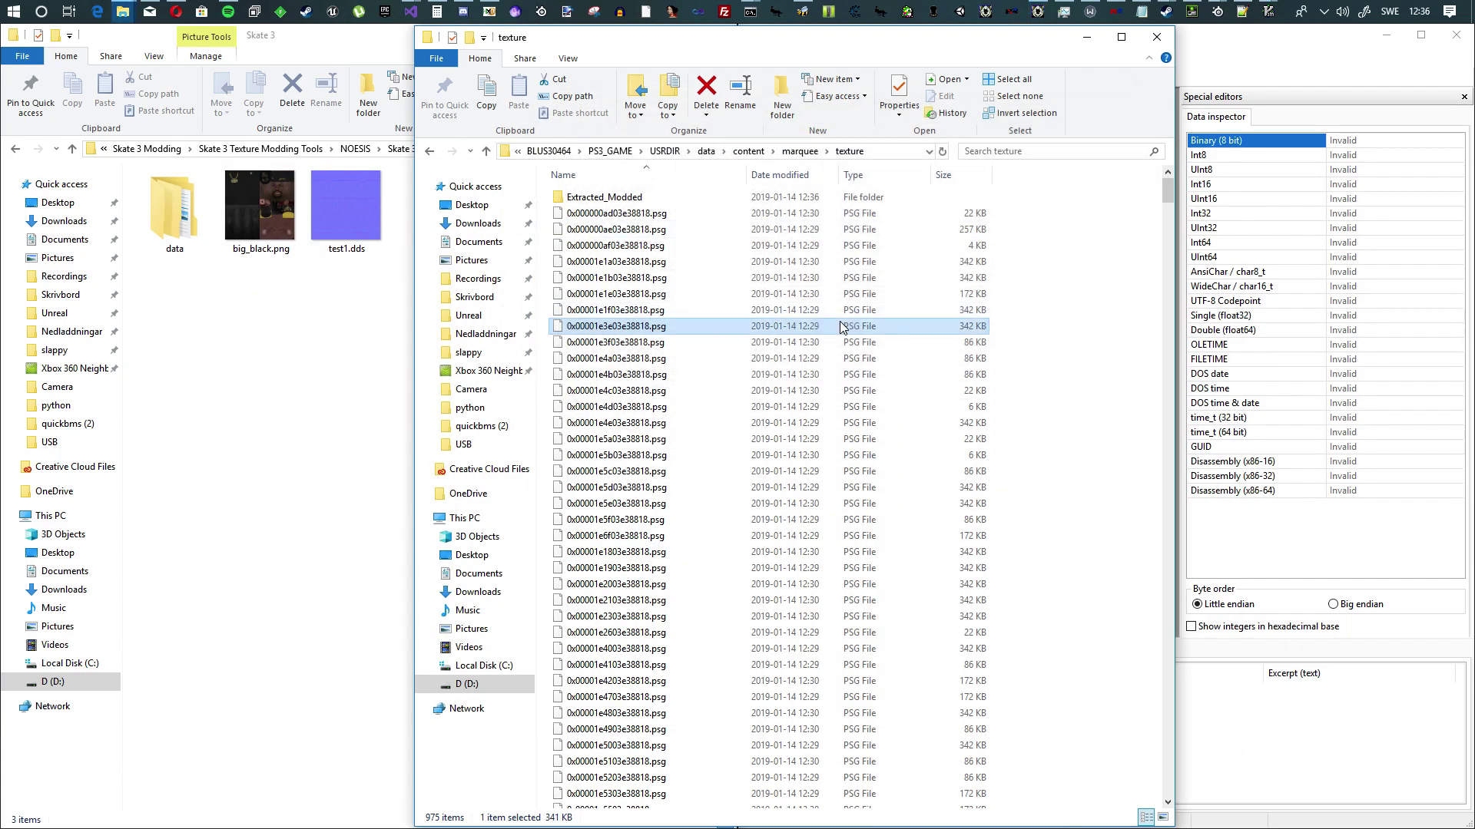
double_click(628, 199)
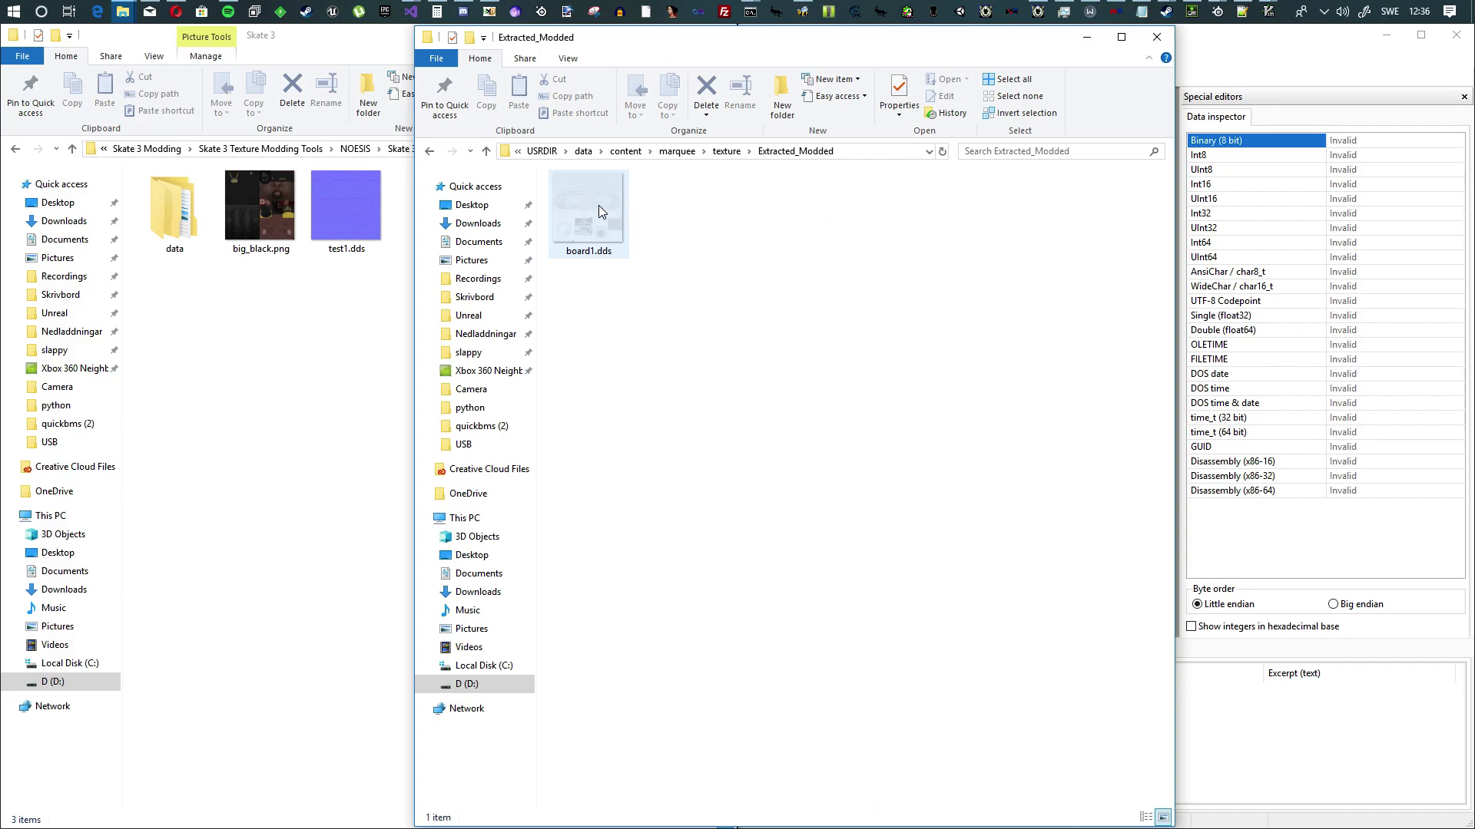
click(604, 207)
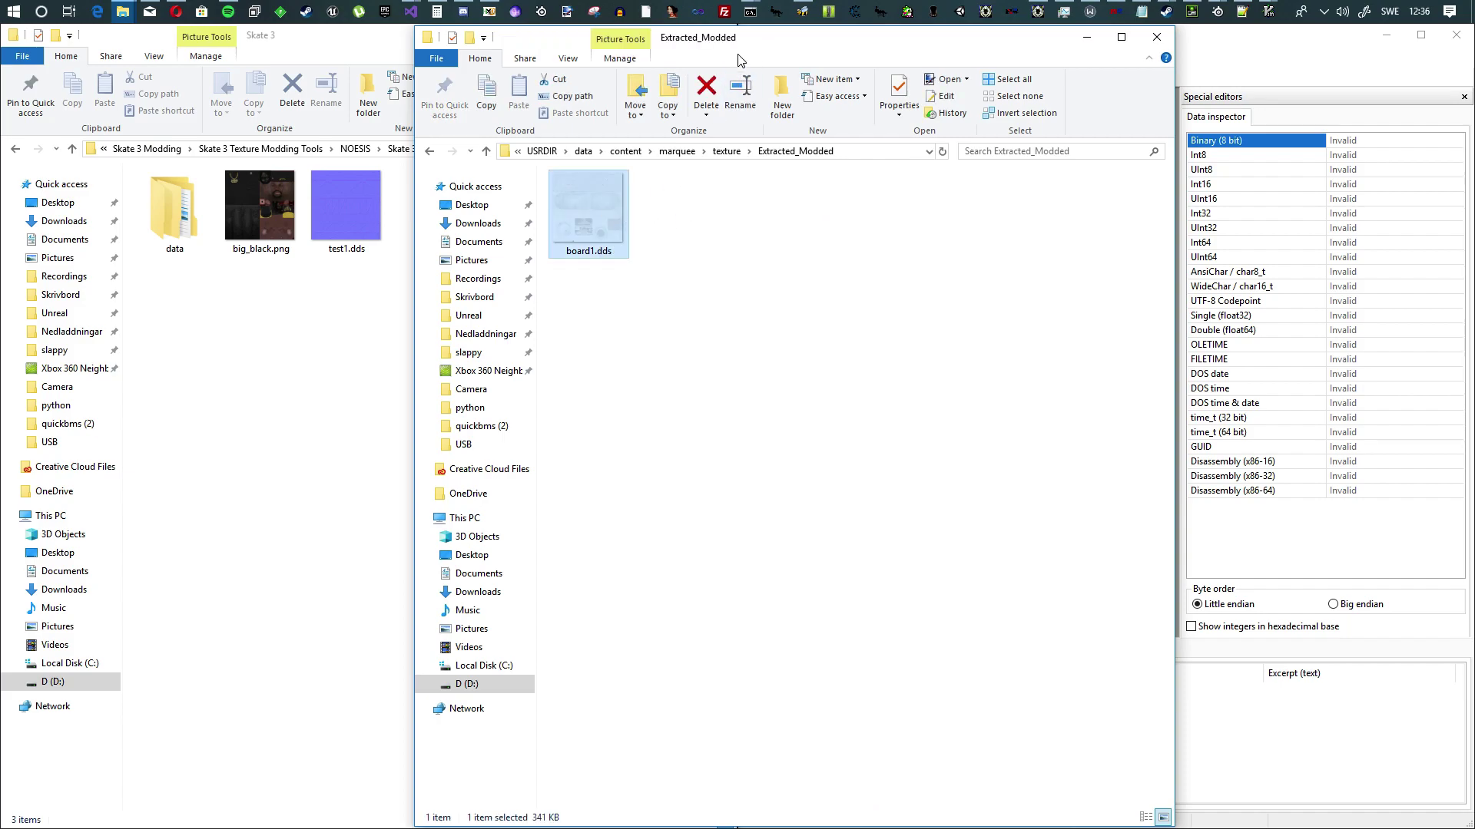
click(726, 150)
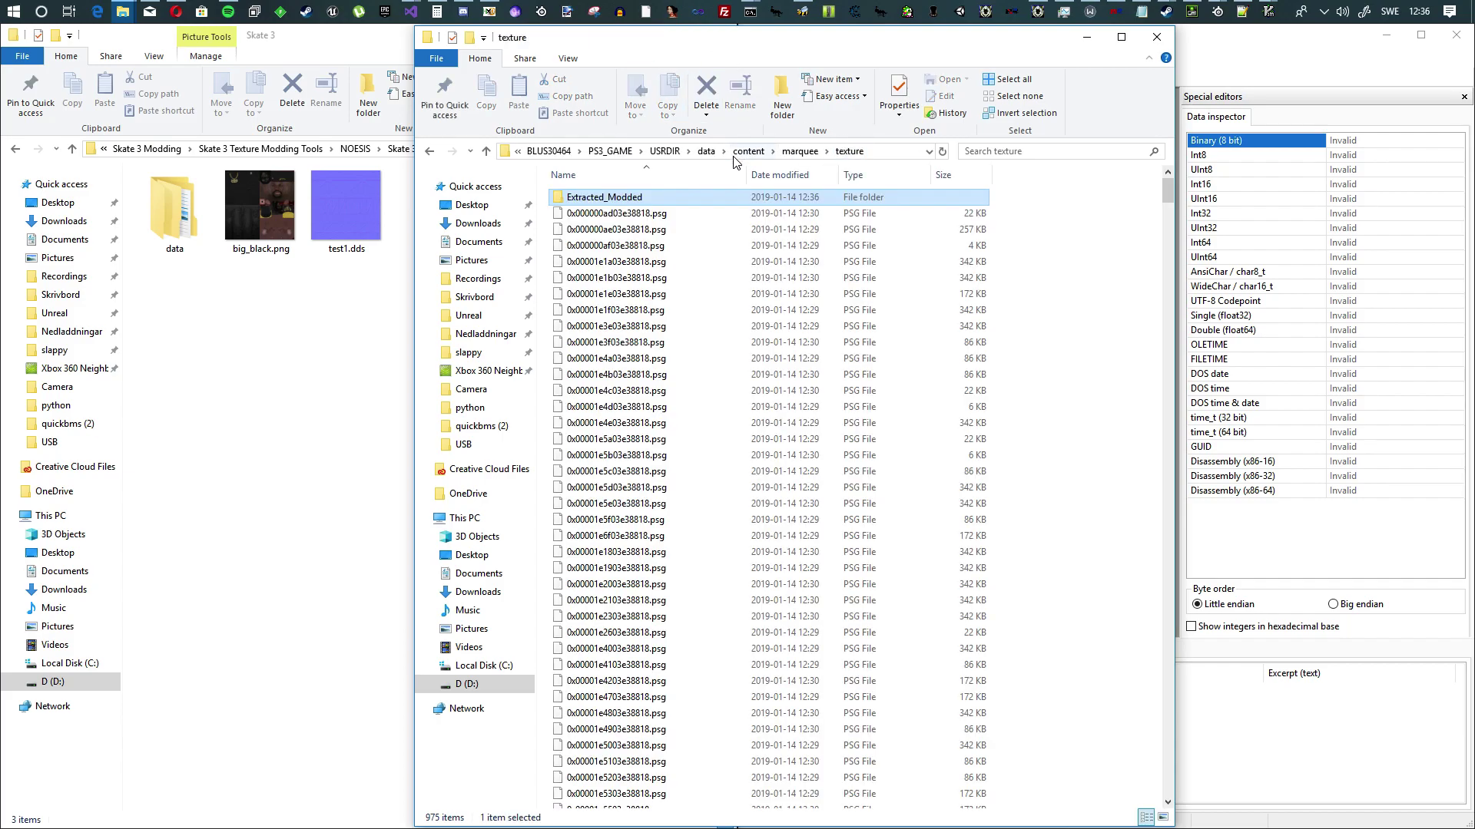
double_click(651, 196)
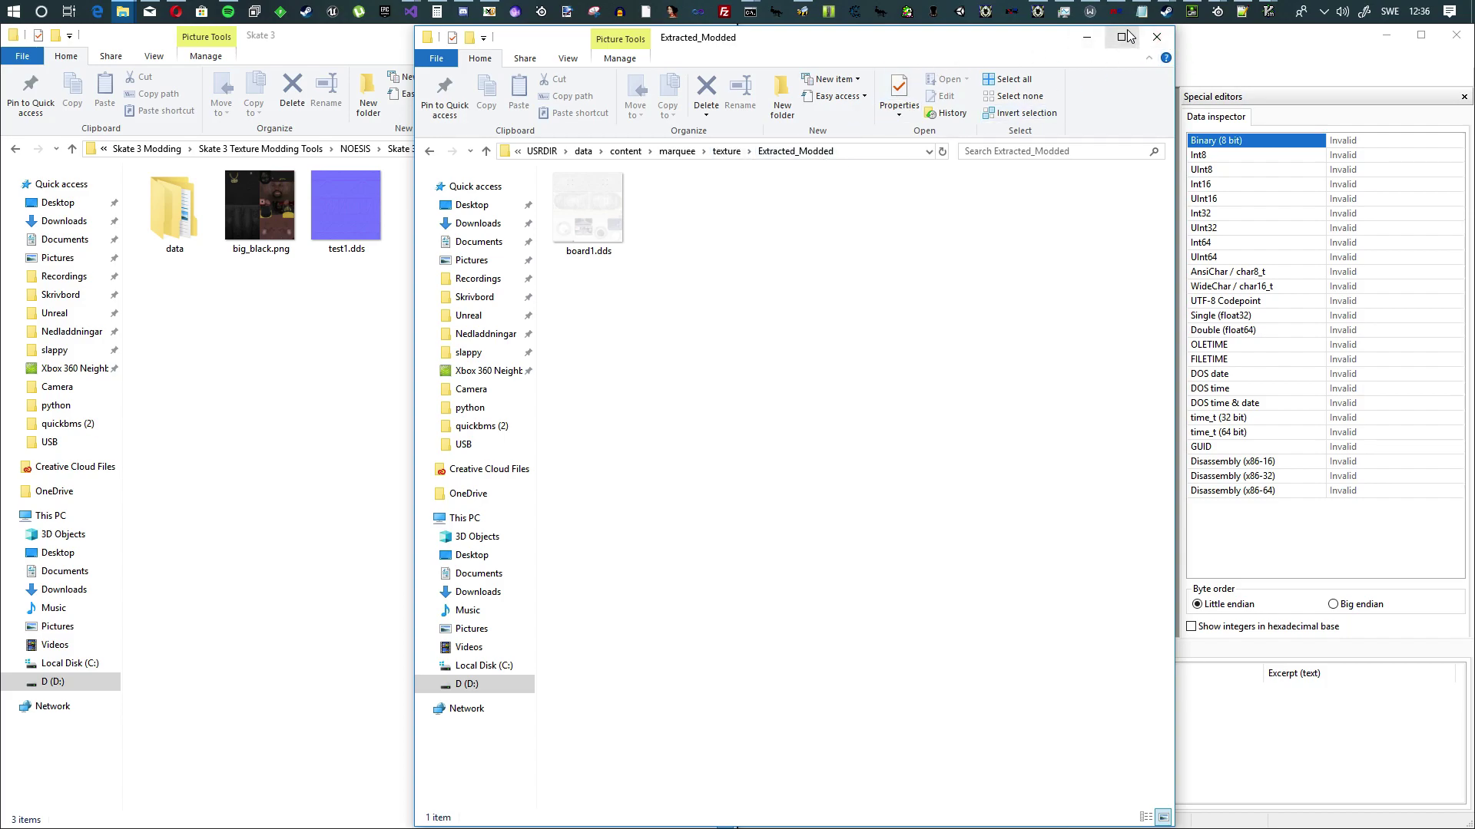
click(608, 224)
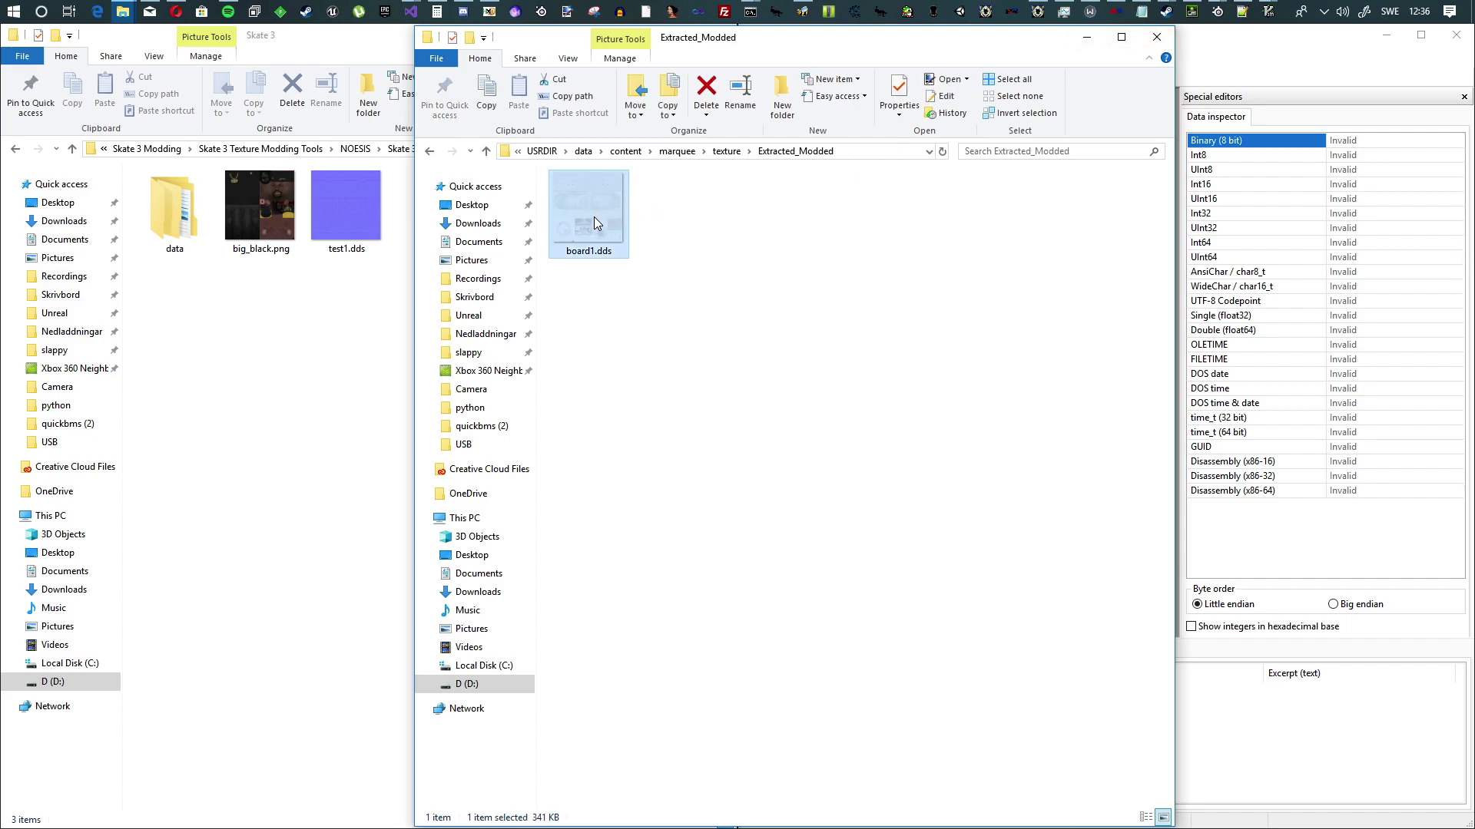
Switch to HxD and open board1.dds from the Extracted_Modded folder to inspect its hex data and decoded text
key(alt+Tab)
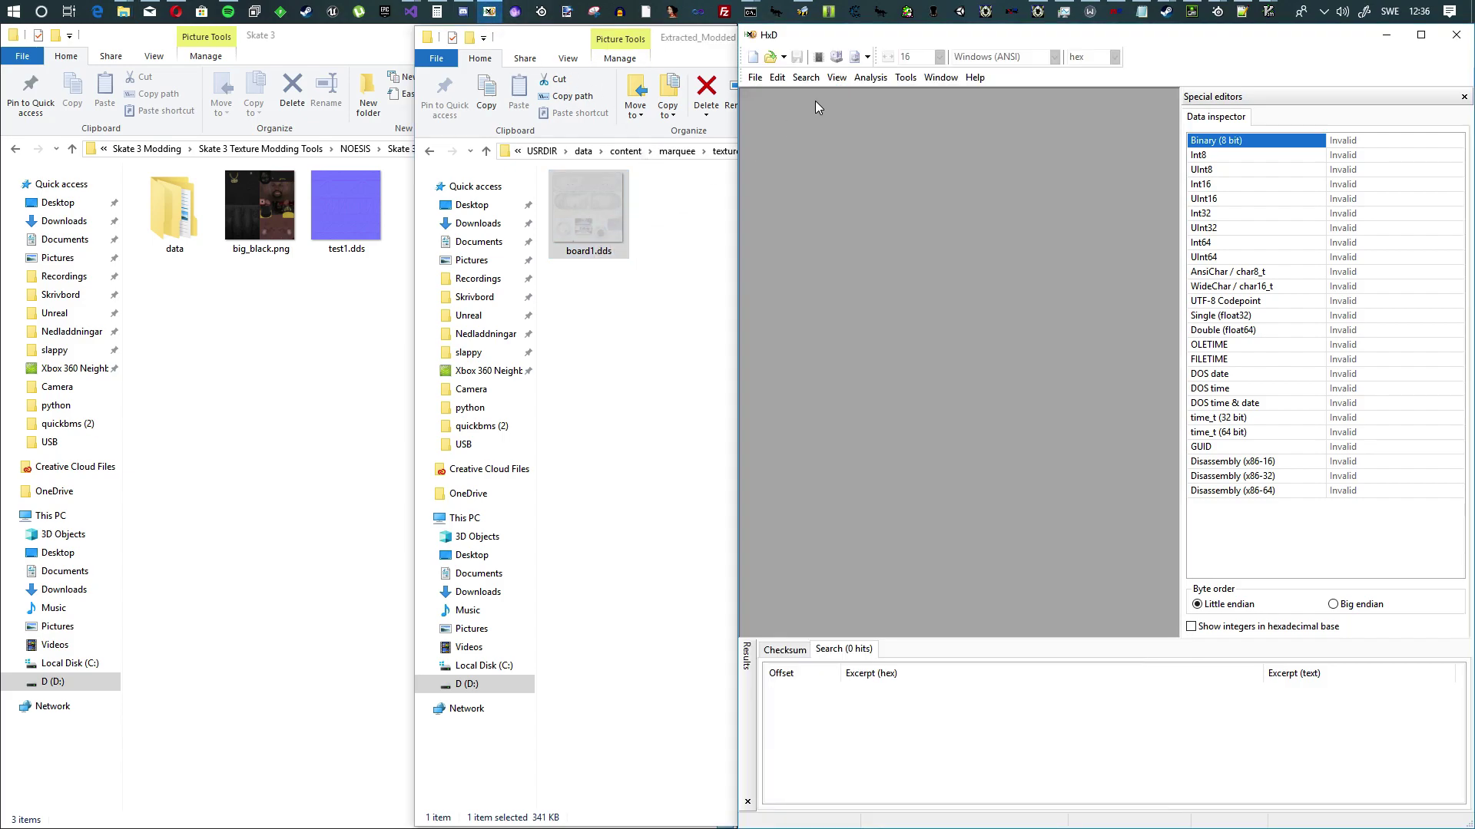
drag(589, 215, 874, 197)
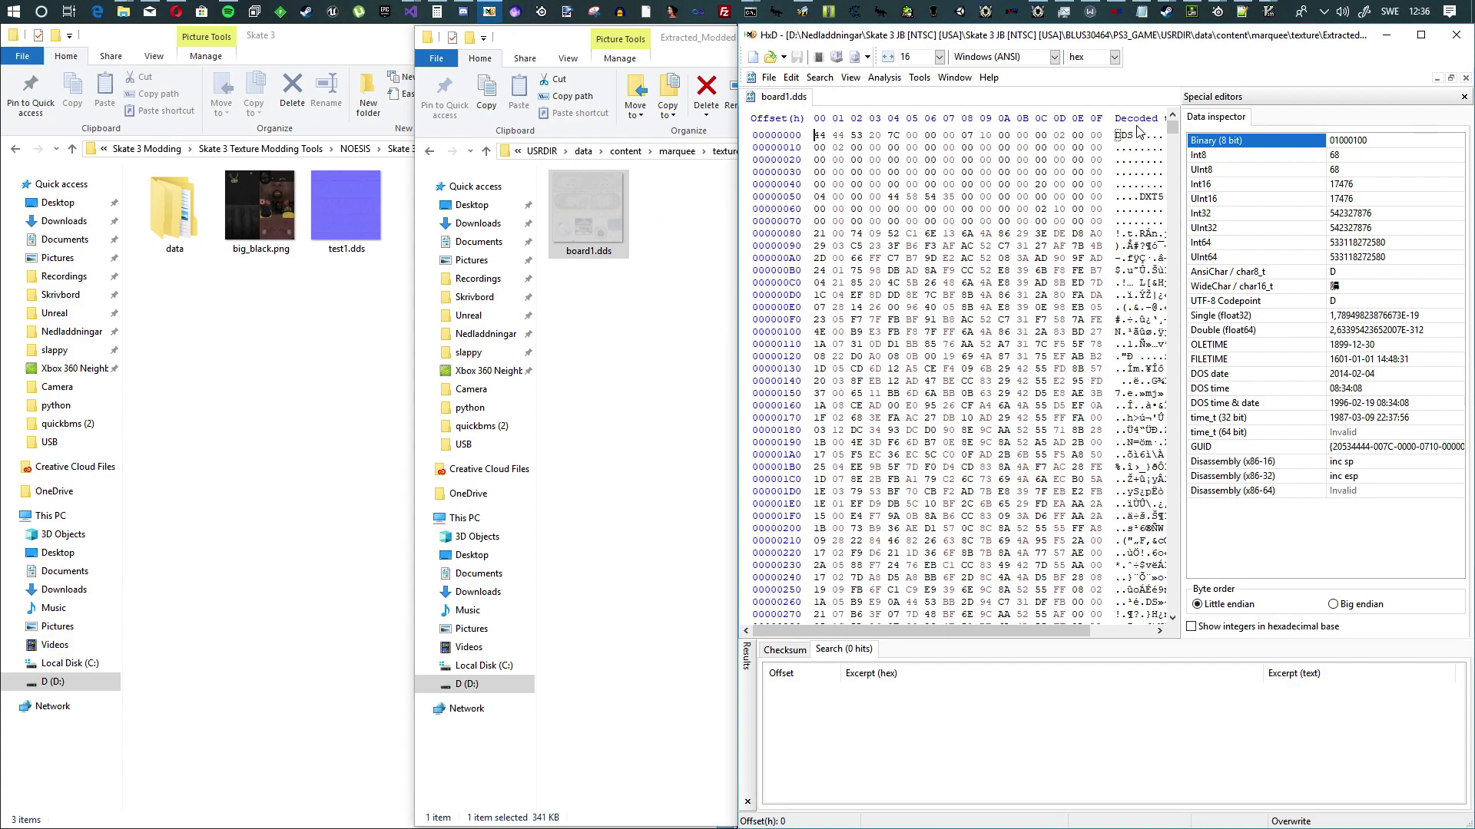
drag(976, 625, 997, 626)
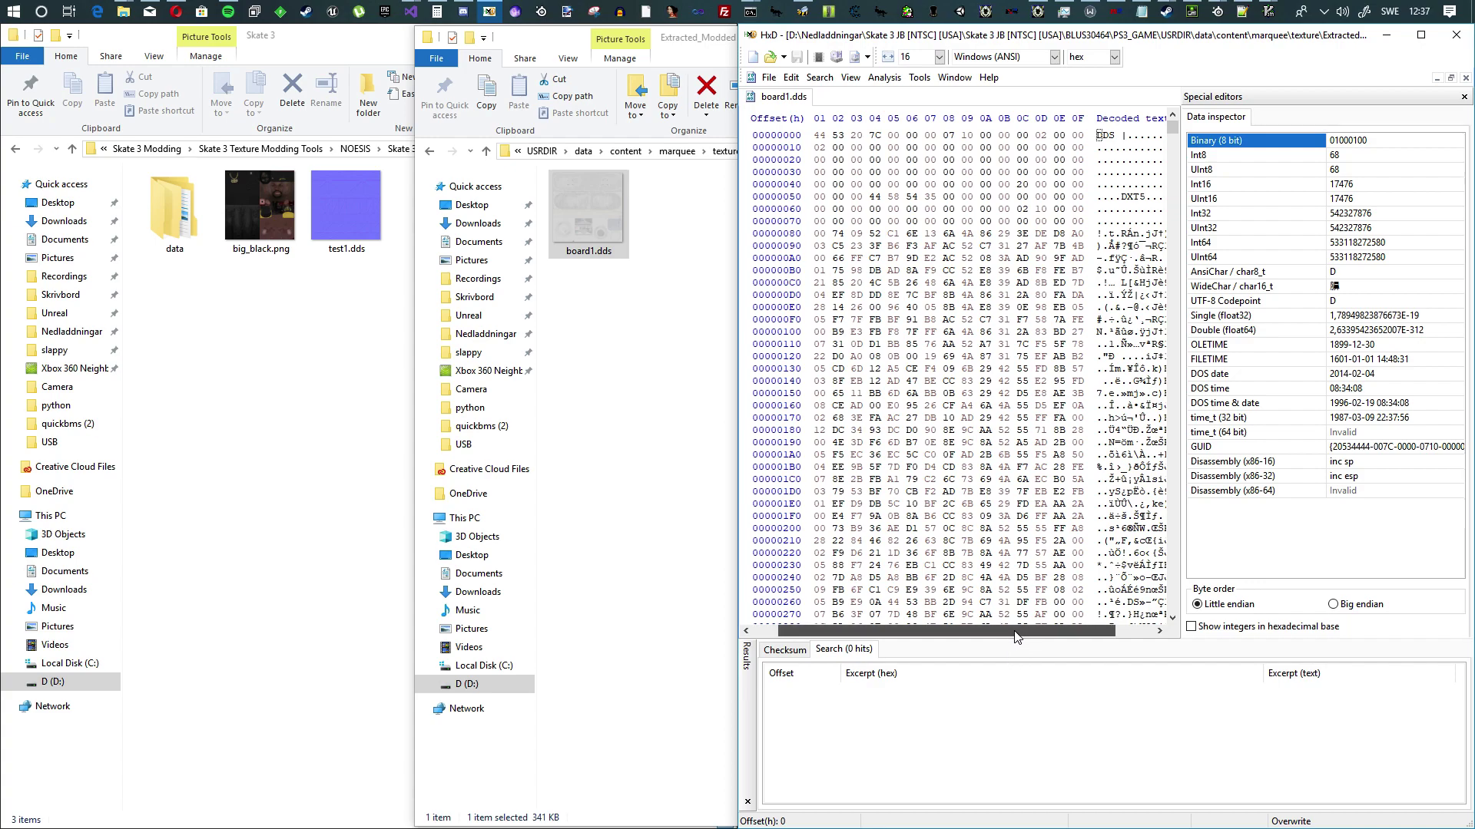
drag(1024, 632, 943, 645)
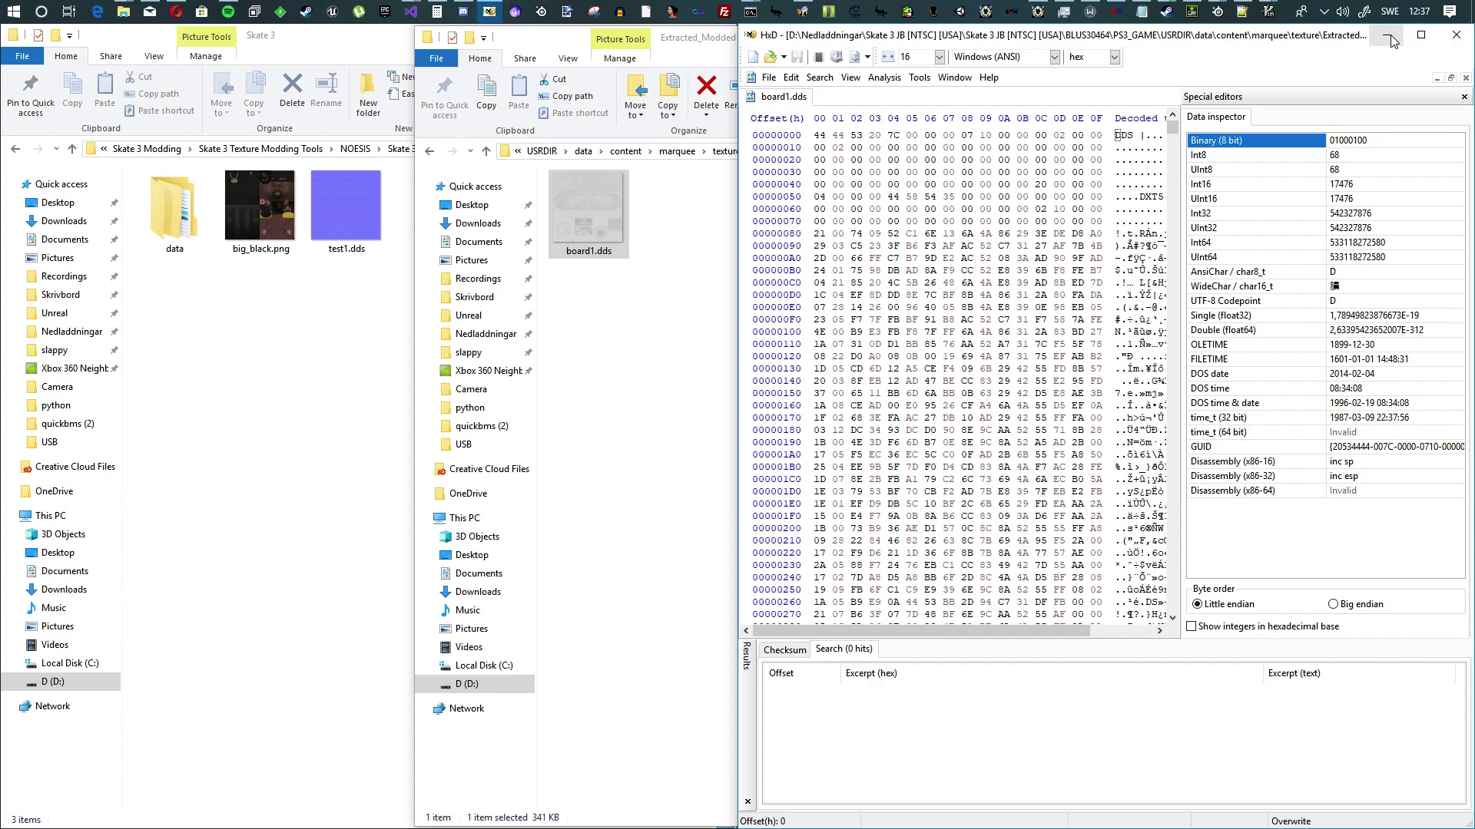
Switch back to Noesis and preview marquee's PSG textures one by one to find the skateboard texture again
click(657, 306)
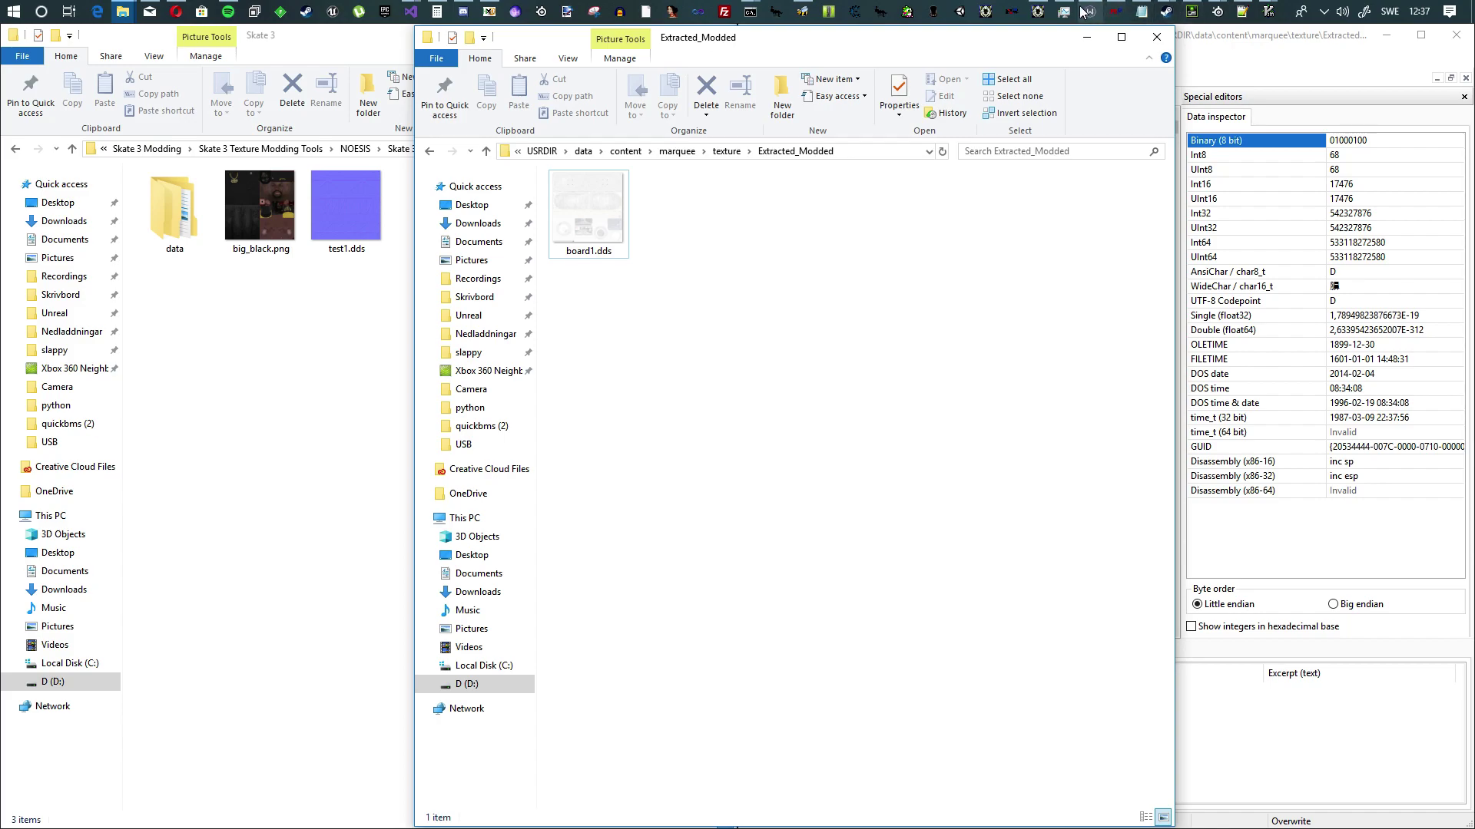
click(1038, 11)
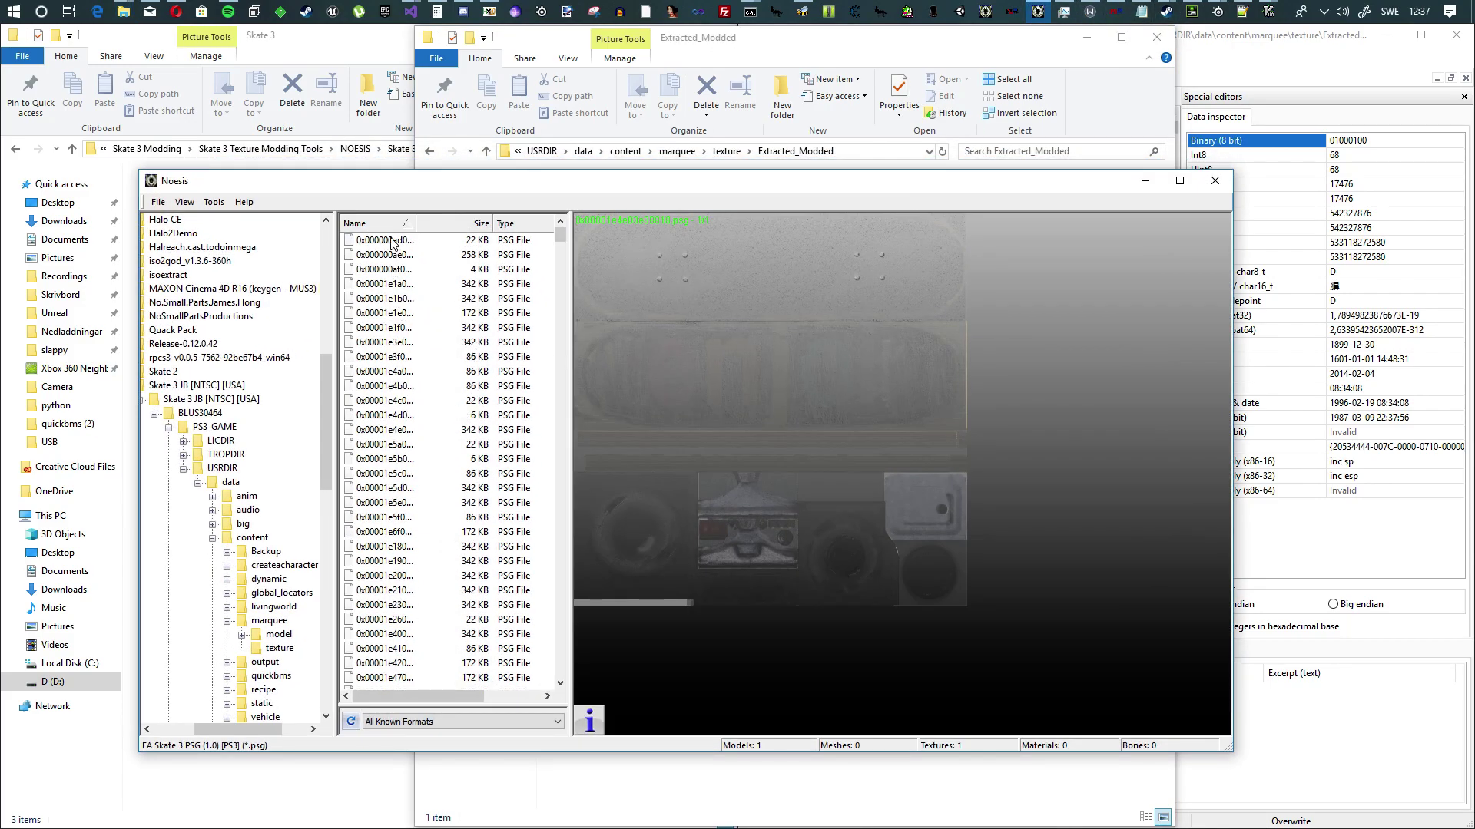
click(387, 284)
click(388, 299)
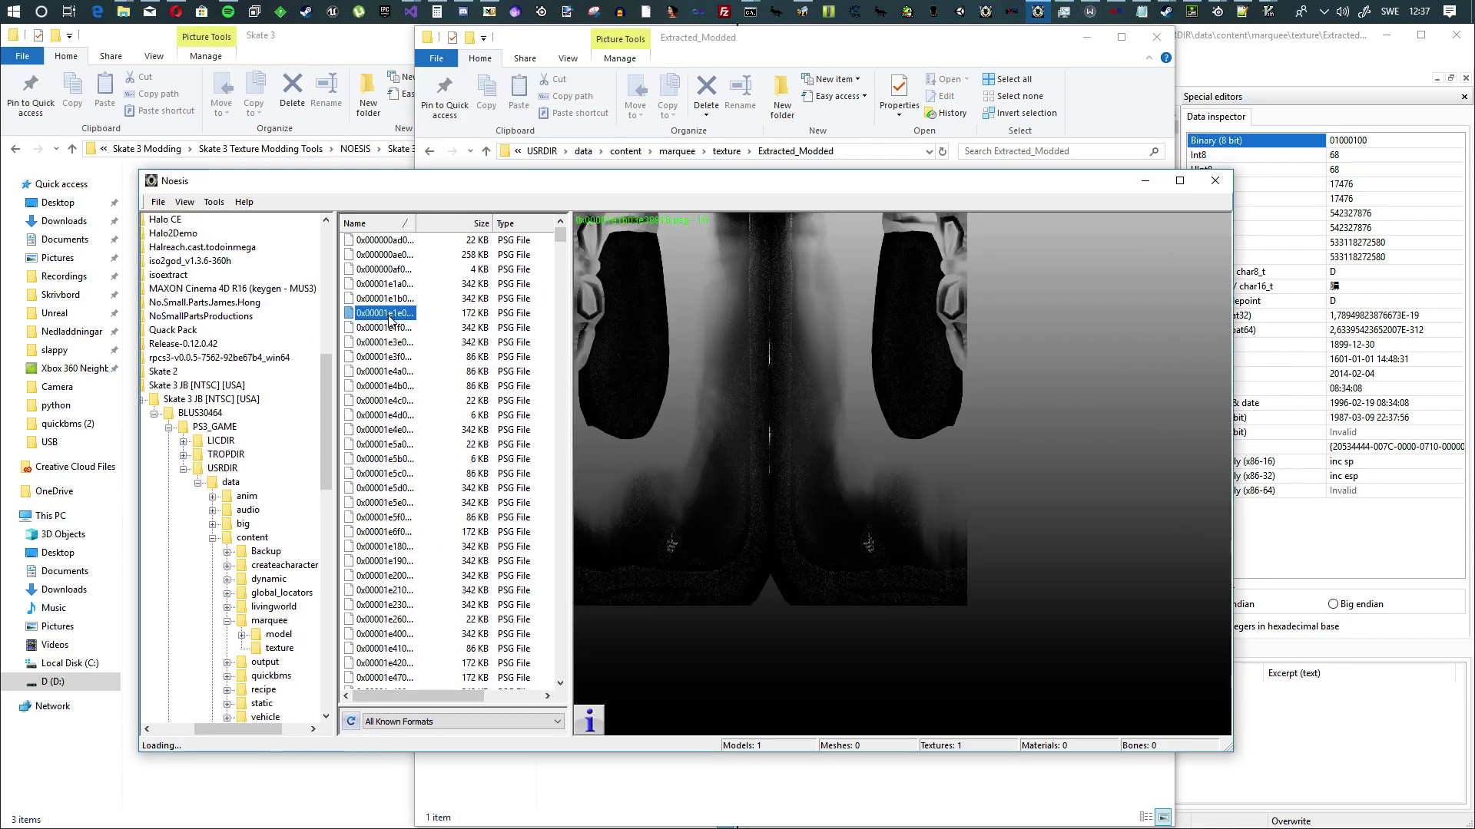
click(390, 314)
click(389, 328)
click(389, 342)
click(390, 357)
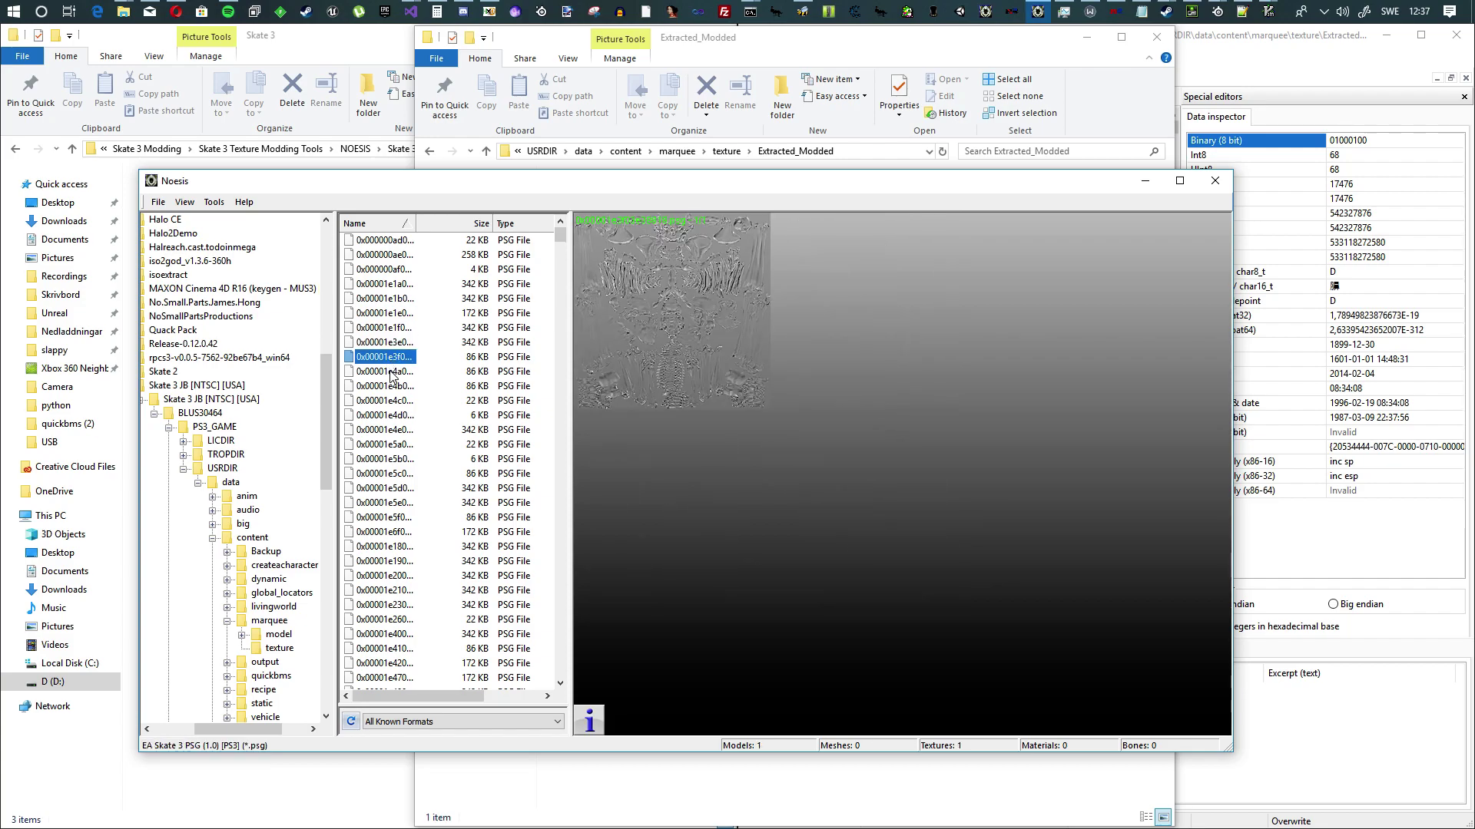
click(391, 372)
click(392, 386)
click(393, 401)
click(394, 415)
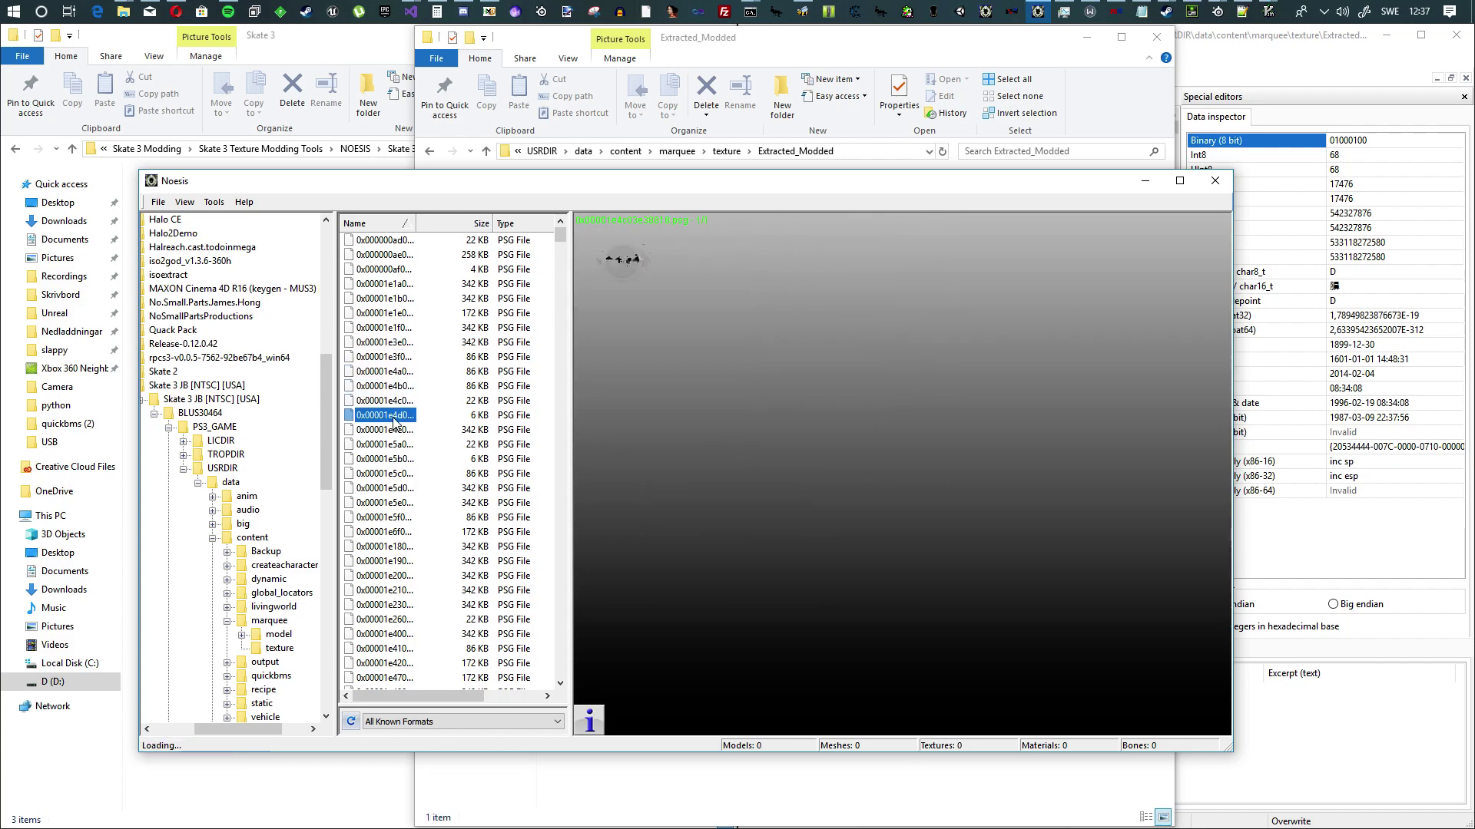
click(395, 430)
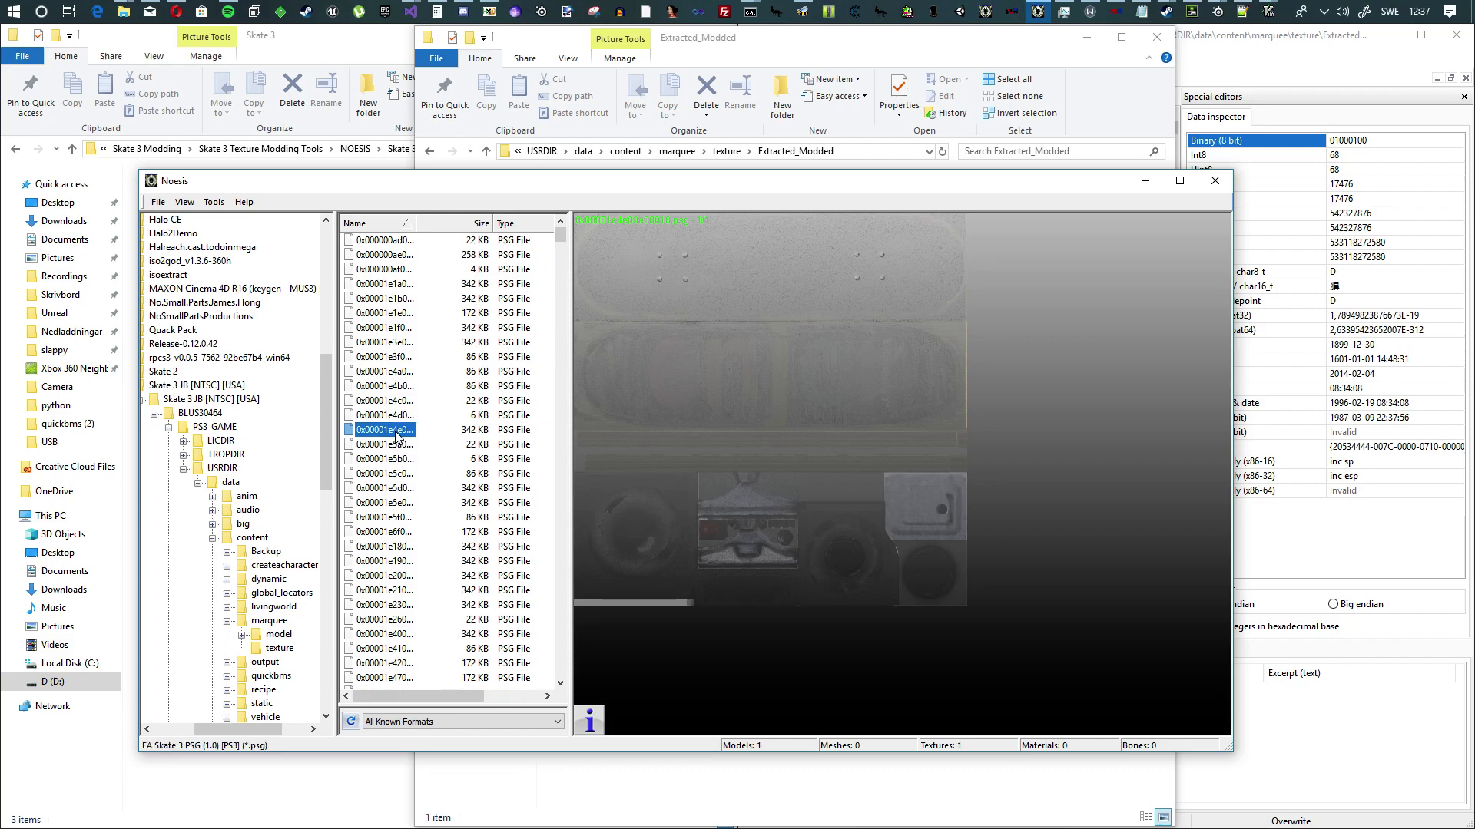
Reveal the skateboard texture 0x00001e4e03e38818.psg in its folder and open it in a maximized HxD window
right_click(396, 435)
click(434, 476)
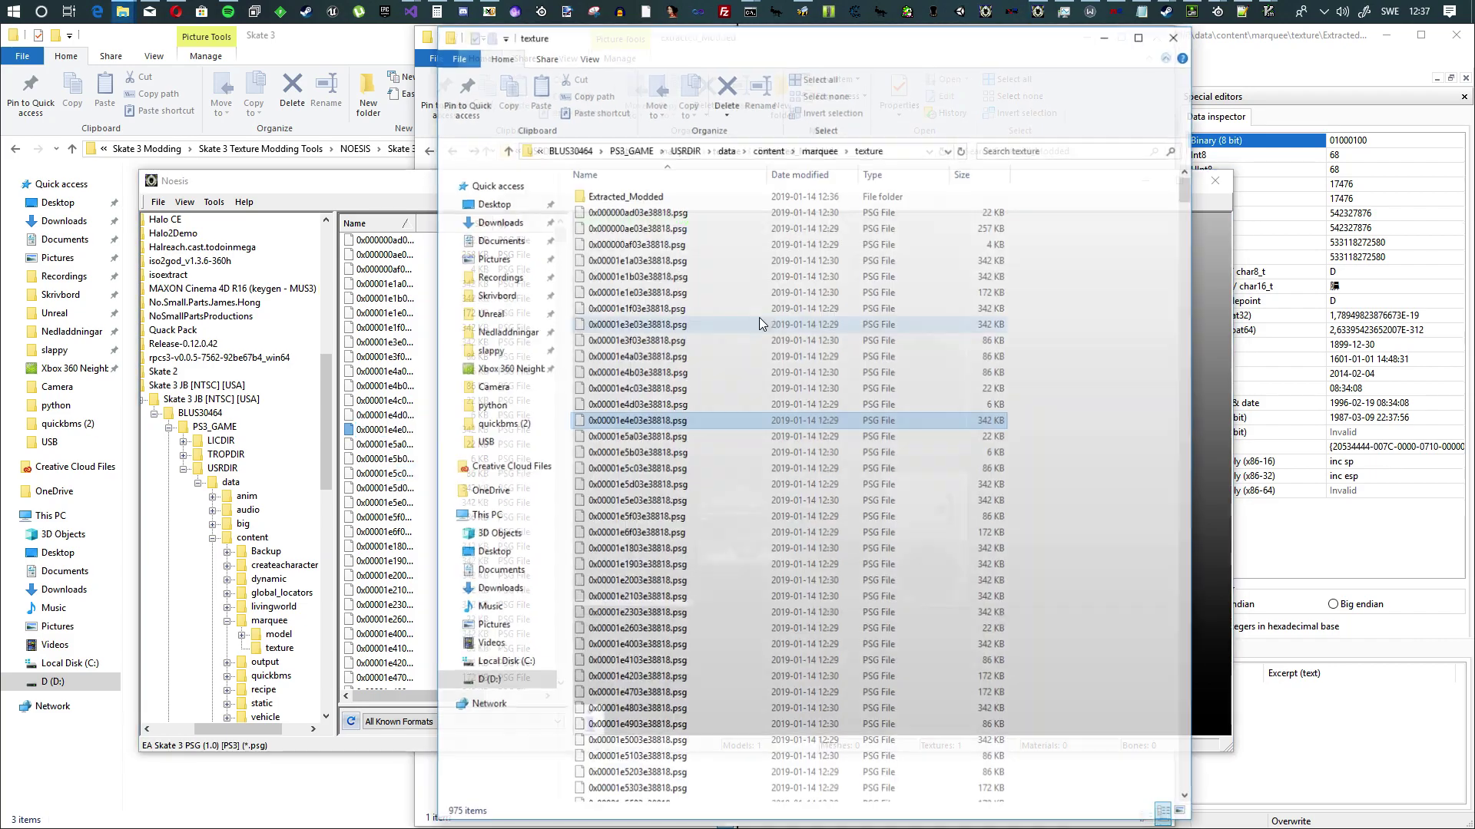
drag(776, 48, 435, 205)
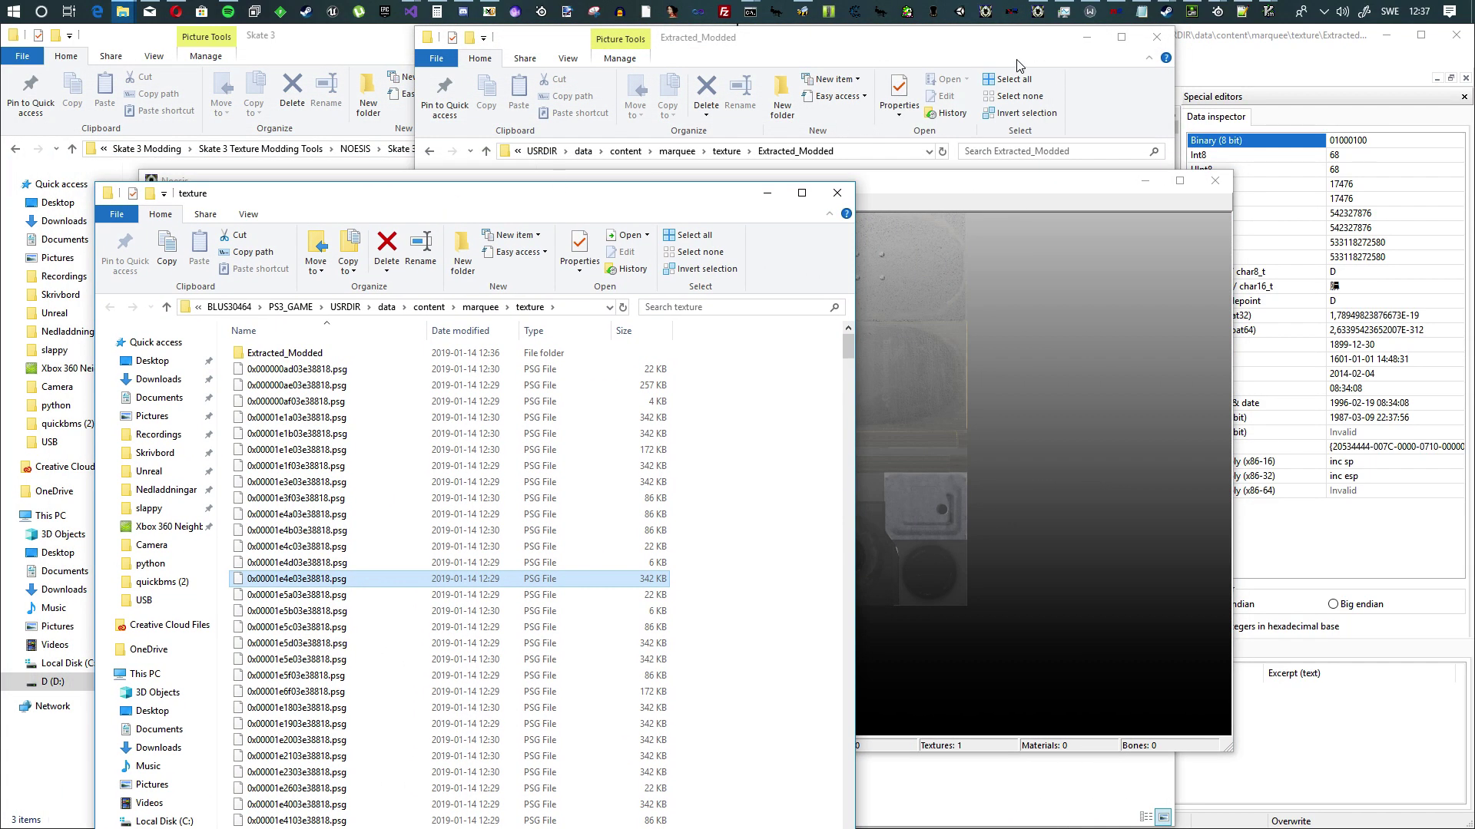
click(489, 11)
drag(306, 584, 915, 269)
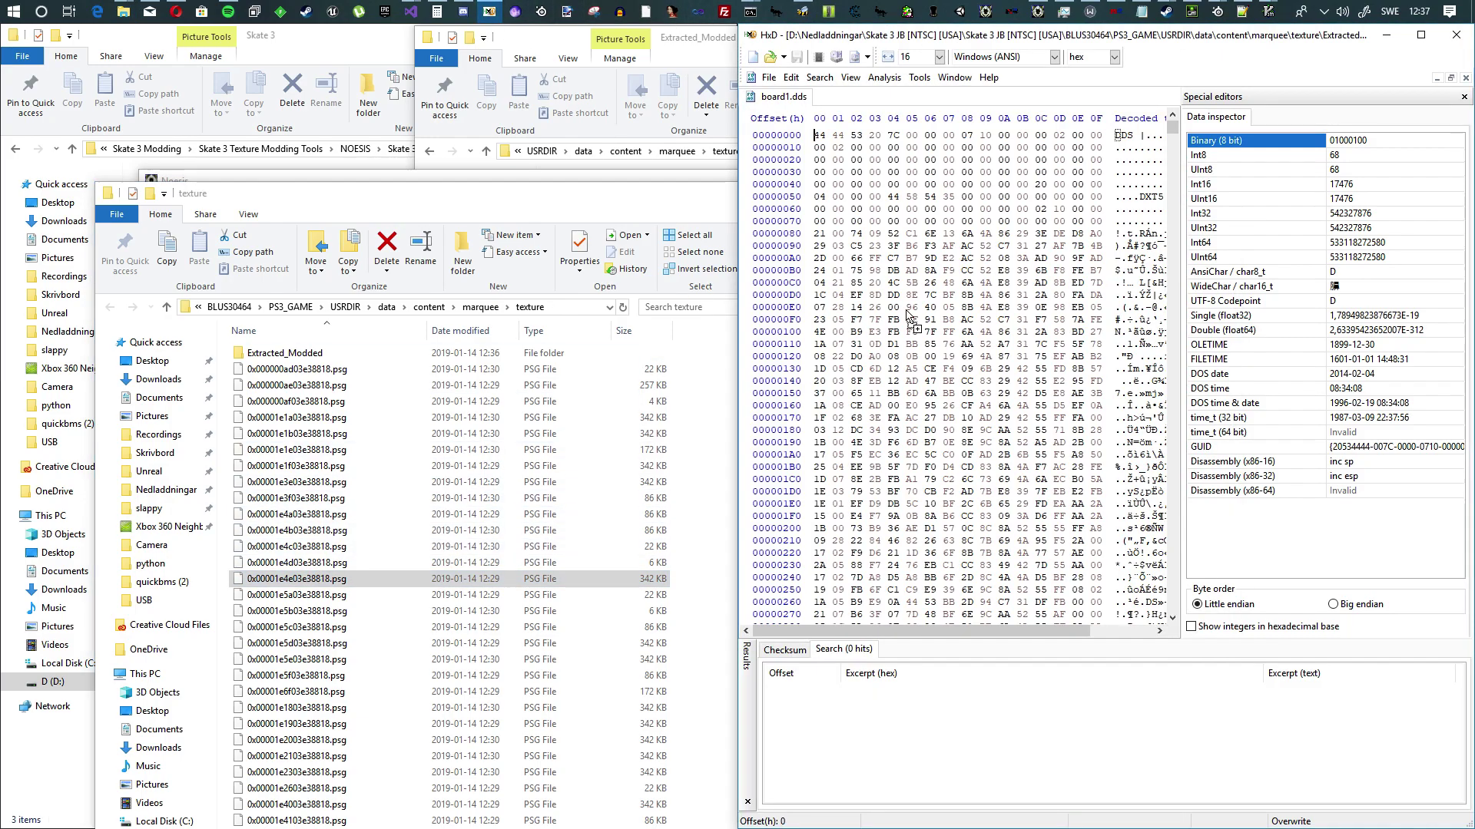
double_click(1187, 39)
double_click(731, 150)
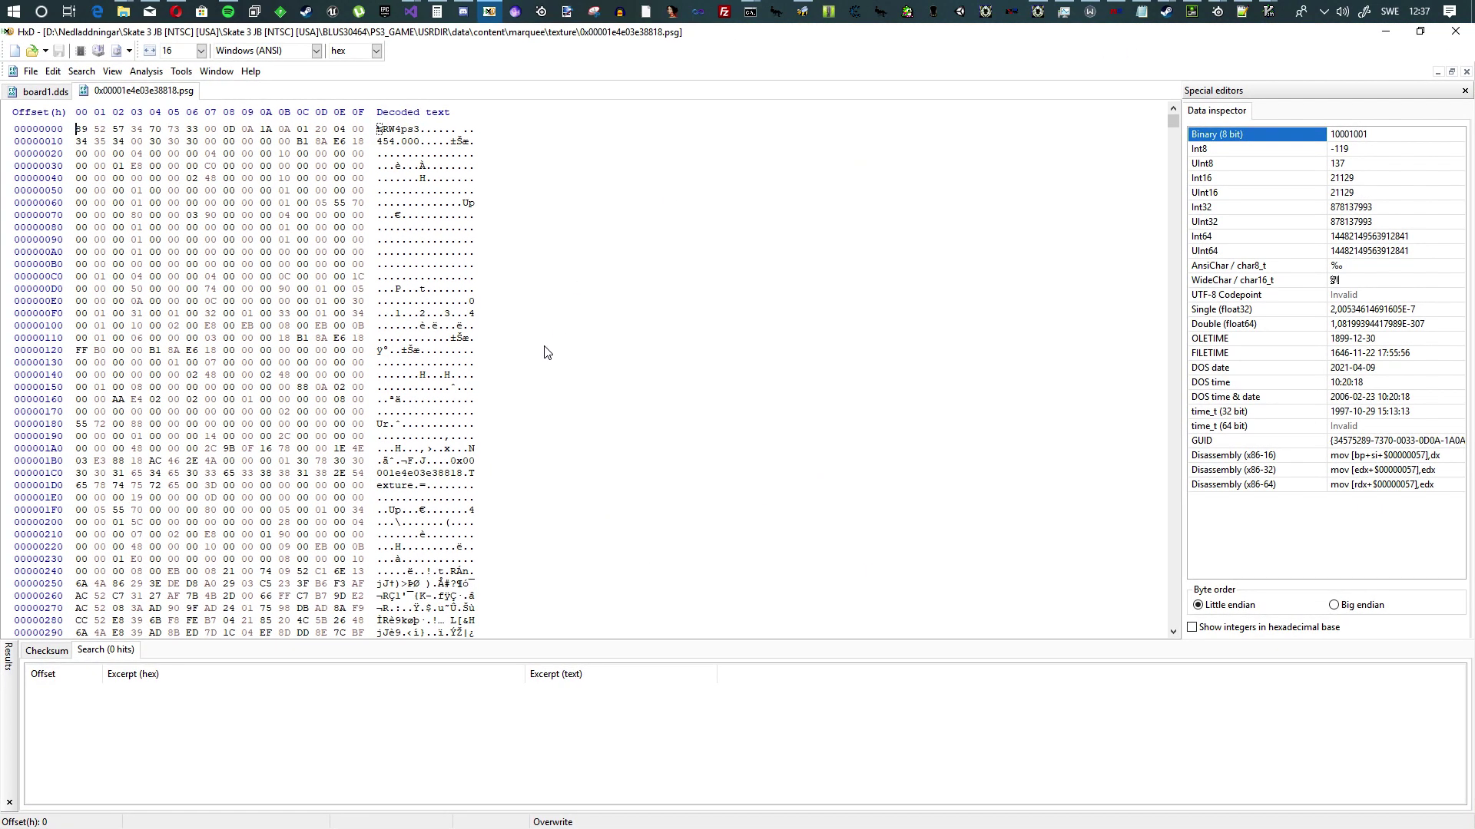
Select board1.dds's texture data after the header, from offset 80 through the file's end at 555EF
click(46, 91)
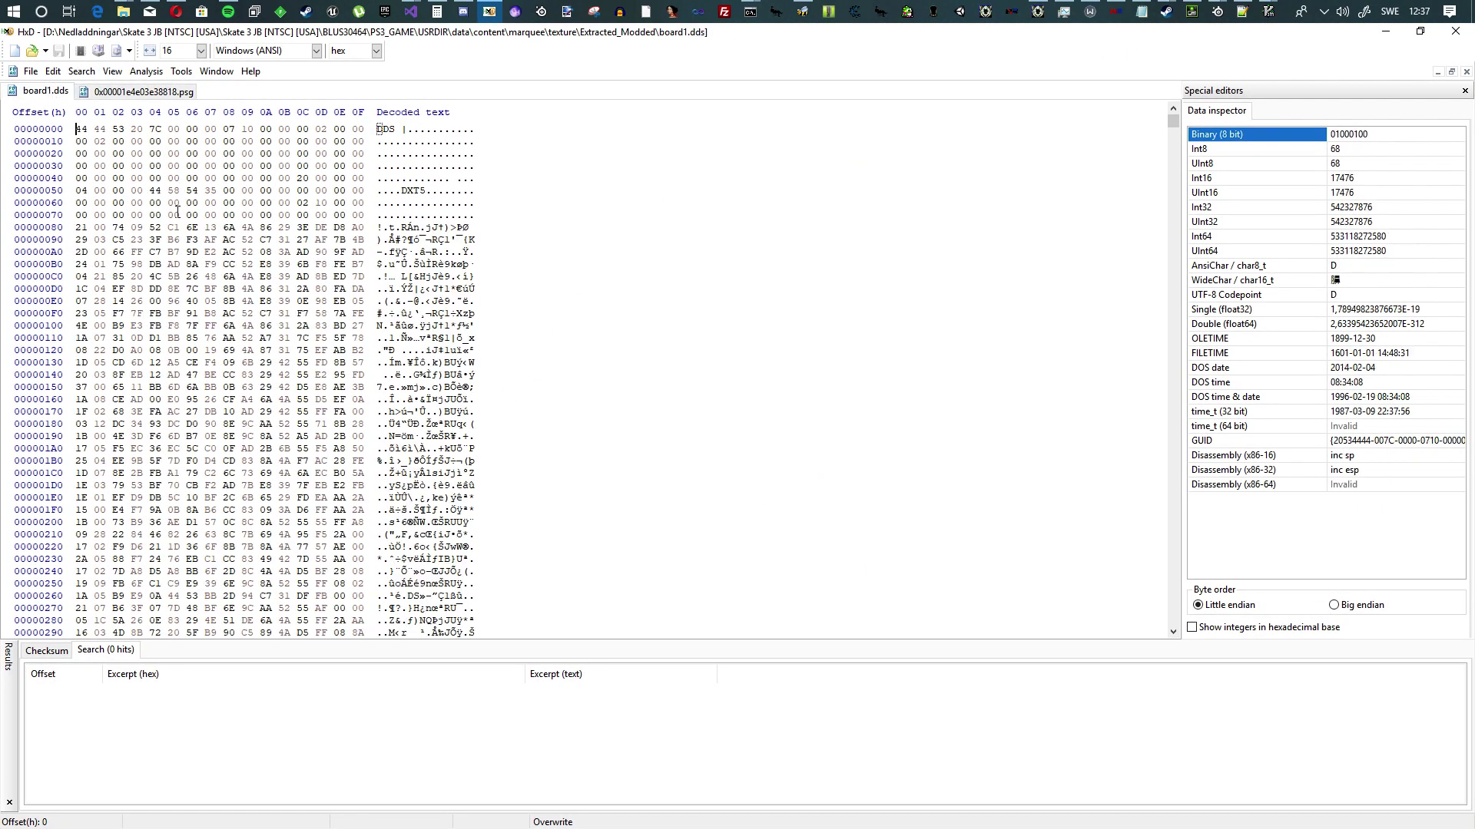
mouse_move(77, 227)
mouse_down()
mouse_move(303, 241)
mouse_move(75, 231)
mouse_up()
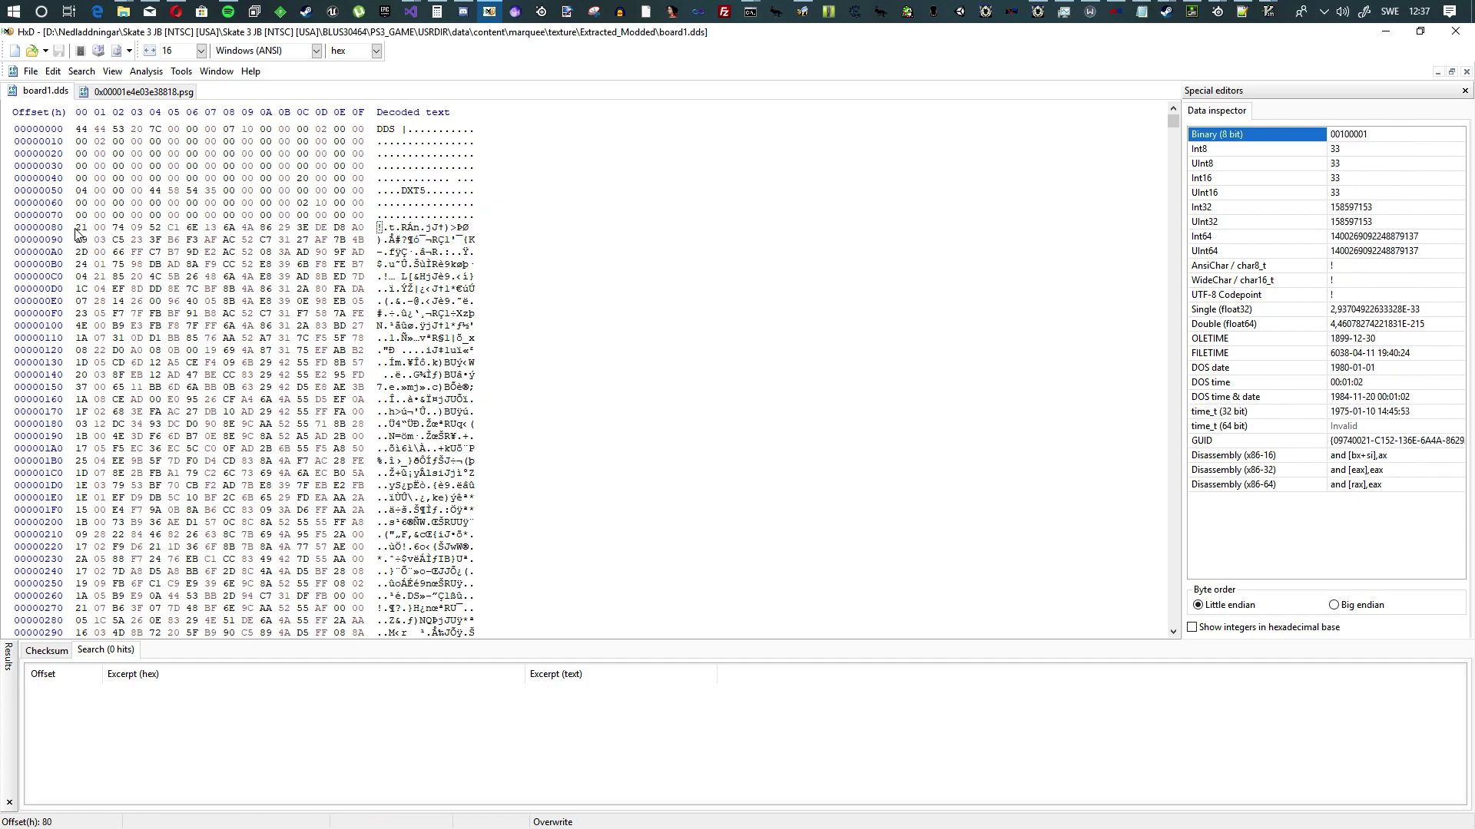
drag(1173, 124, 1122, 635)
shift+click(362, 315)
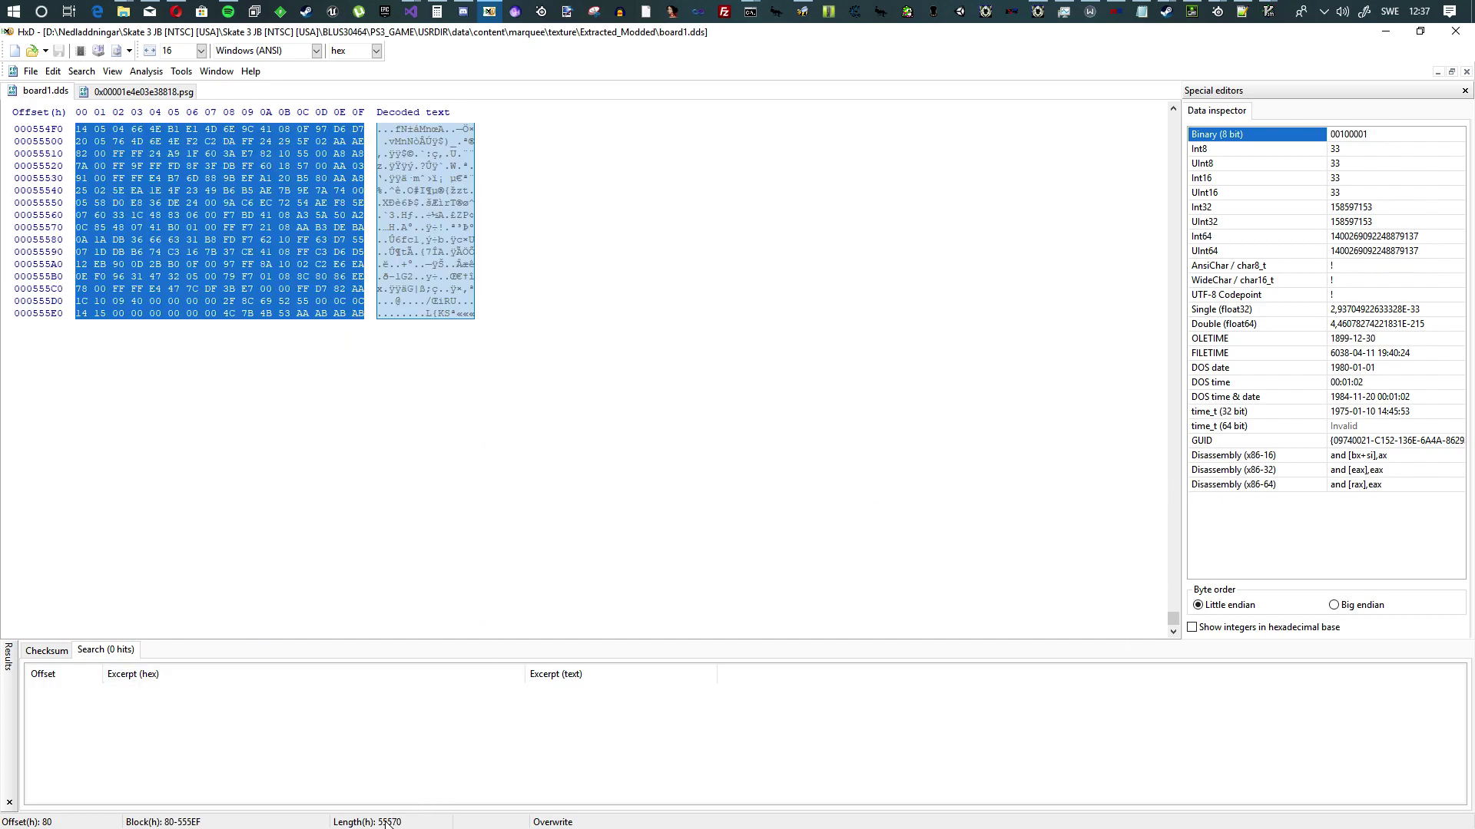
Select the matching texture data in 0x00001e4e03e38818.psg, from offset 248 through the file's end at 557B7
click(159, 92)
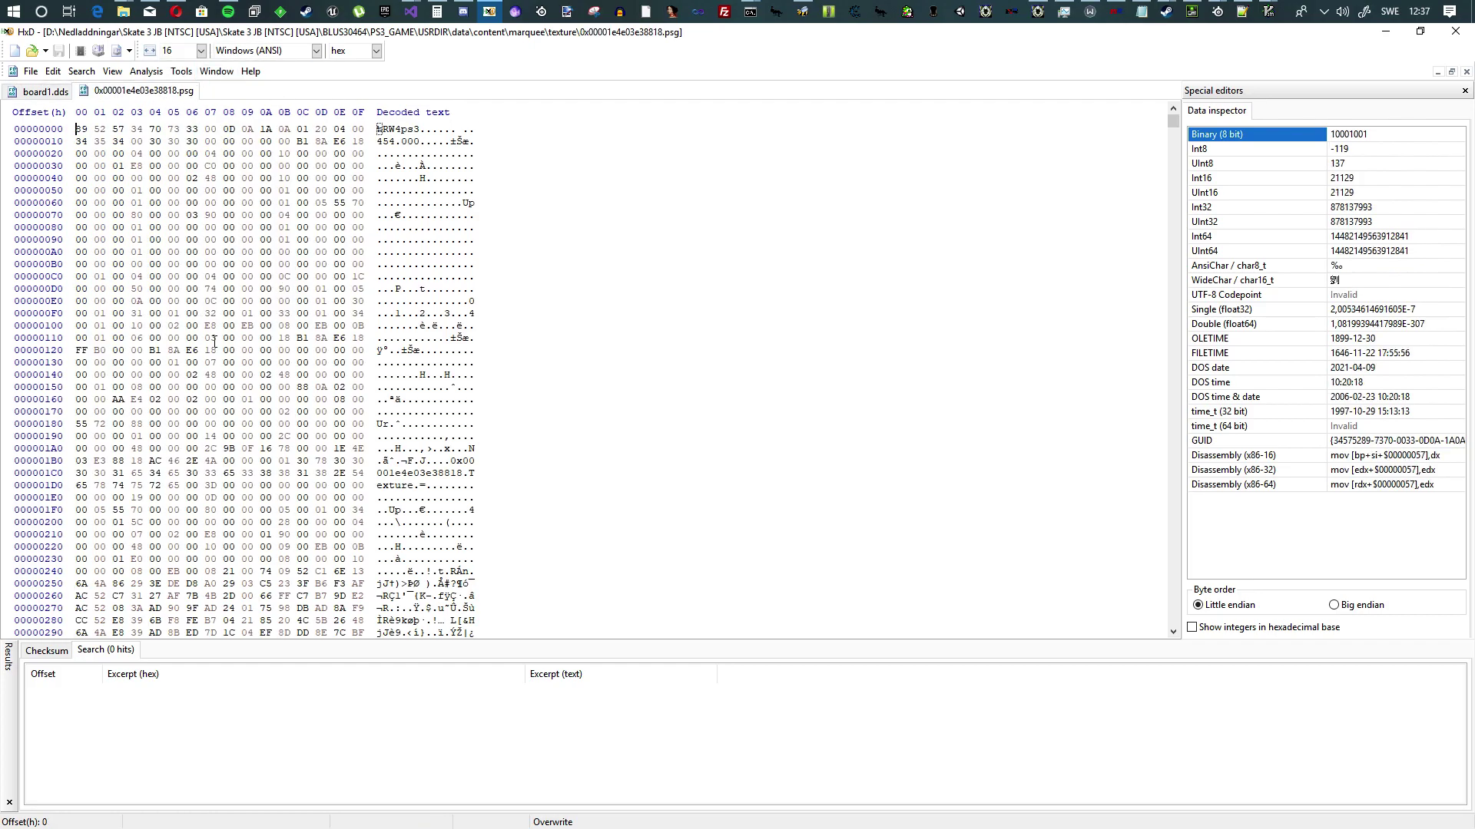
scroll(242, 459, down, 2)
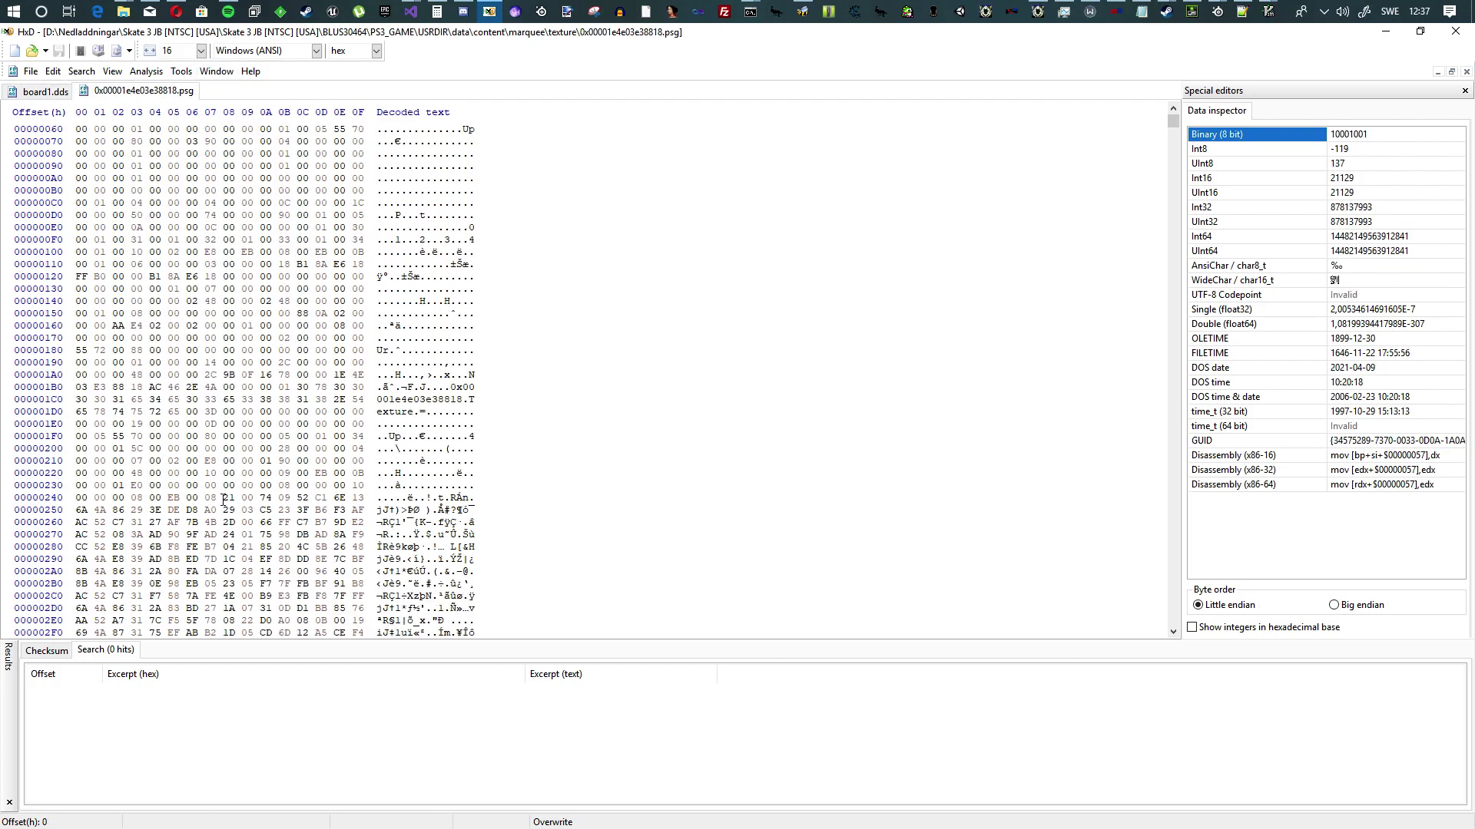
click(223, 500)
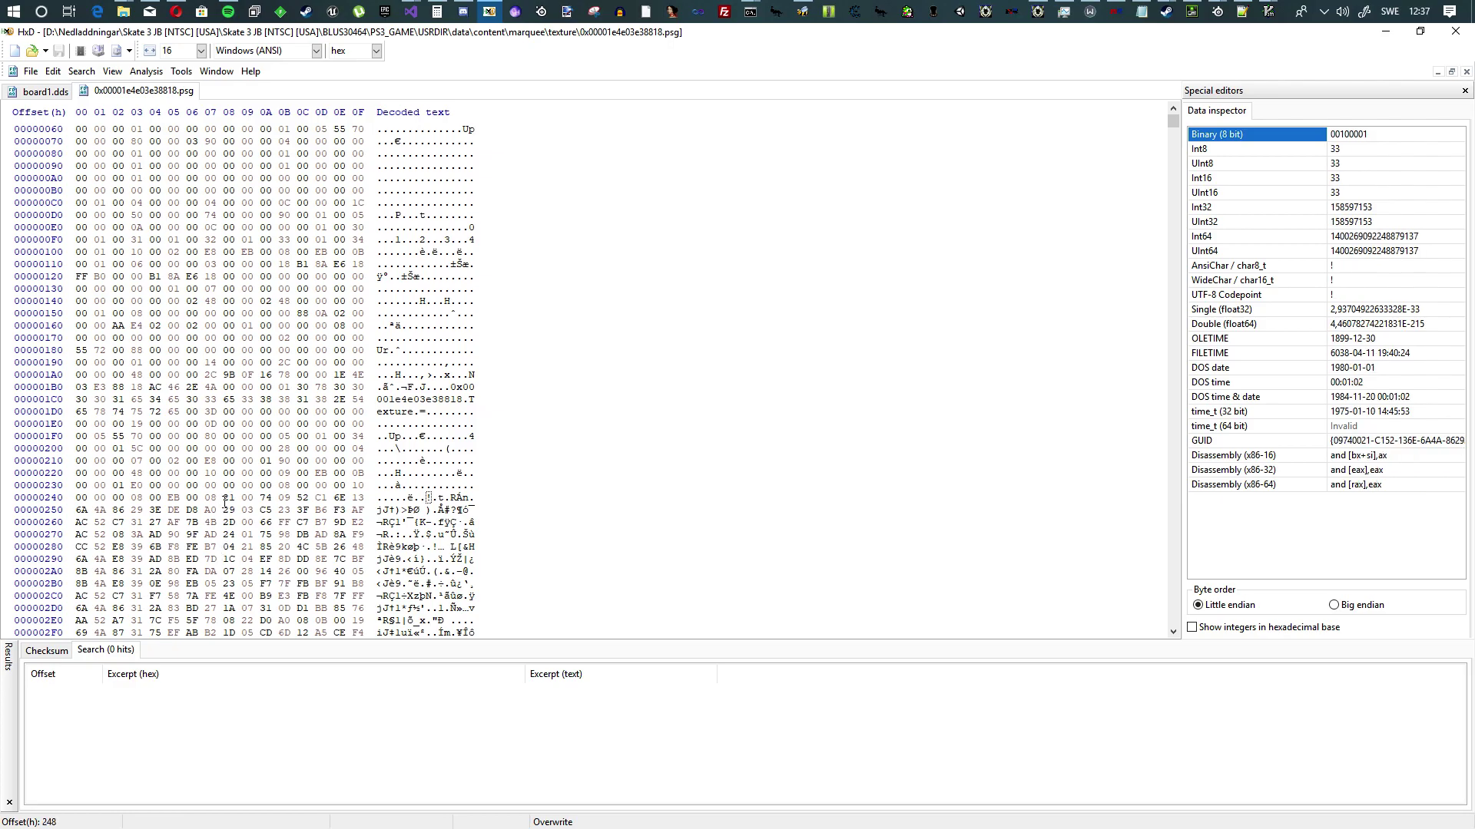
drag(1174, 124, 1150, 634)
scroll(336, 256, up, 4)
shift+click(231, 285)
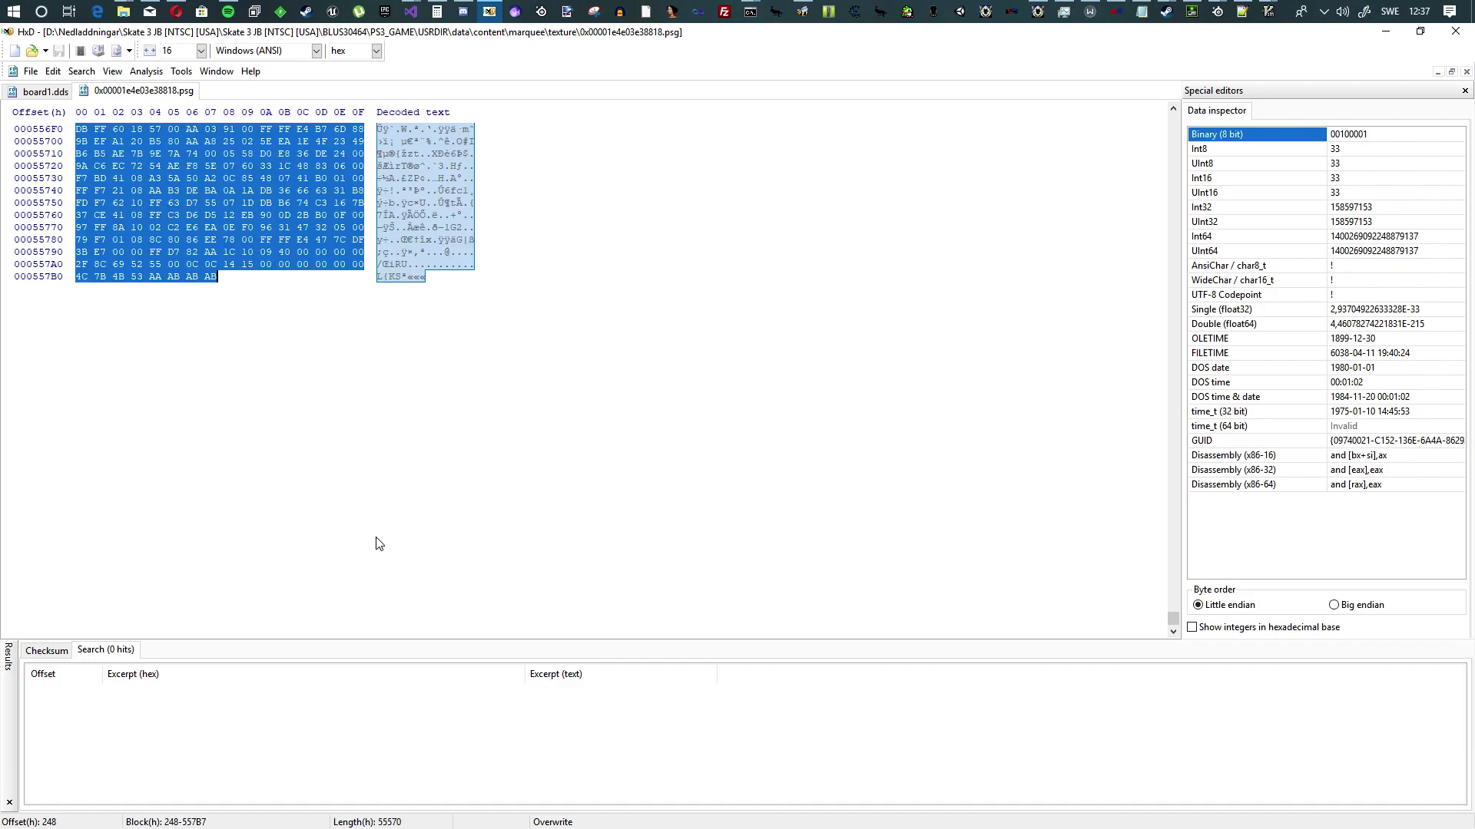
Compare the selected blocks of board1.dds and 0x00001e4e03e38818.psg, checking their lengths and final bytes
click(42, 91)
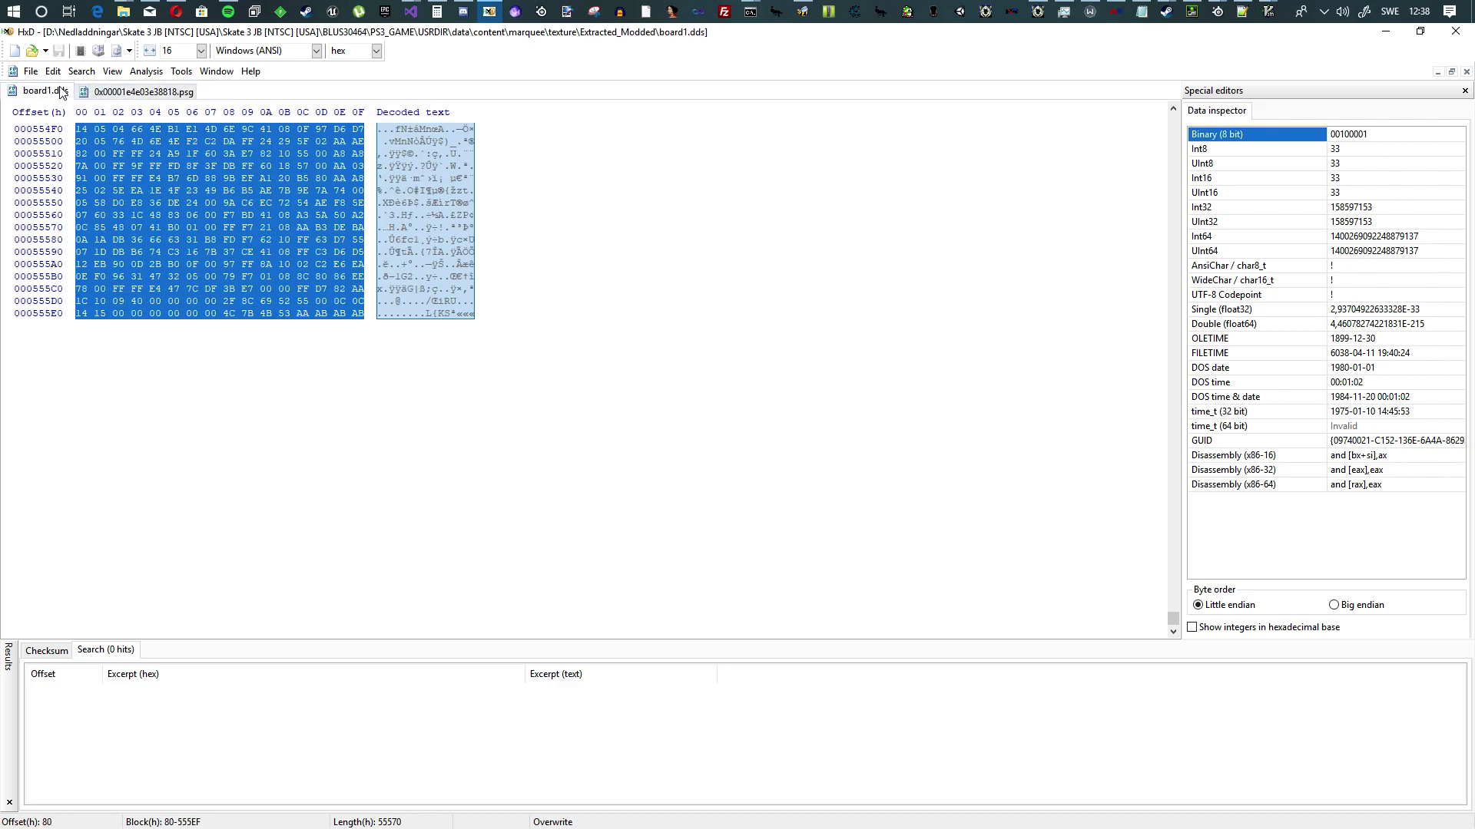
click(106, 94)
click(60, 94)
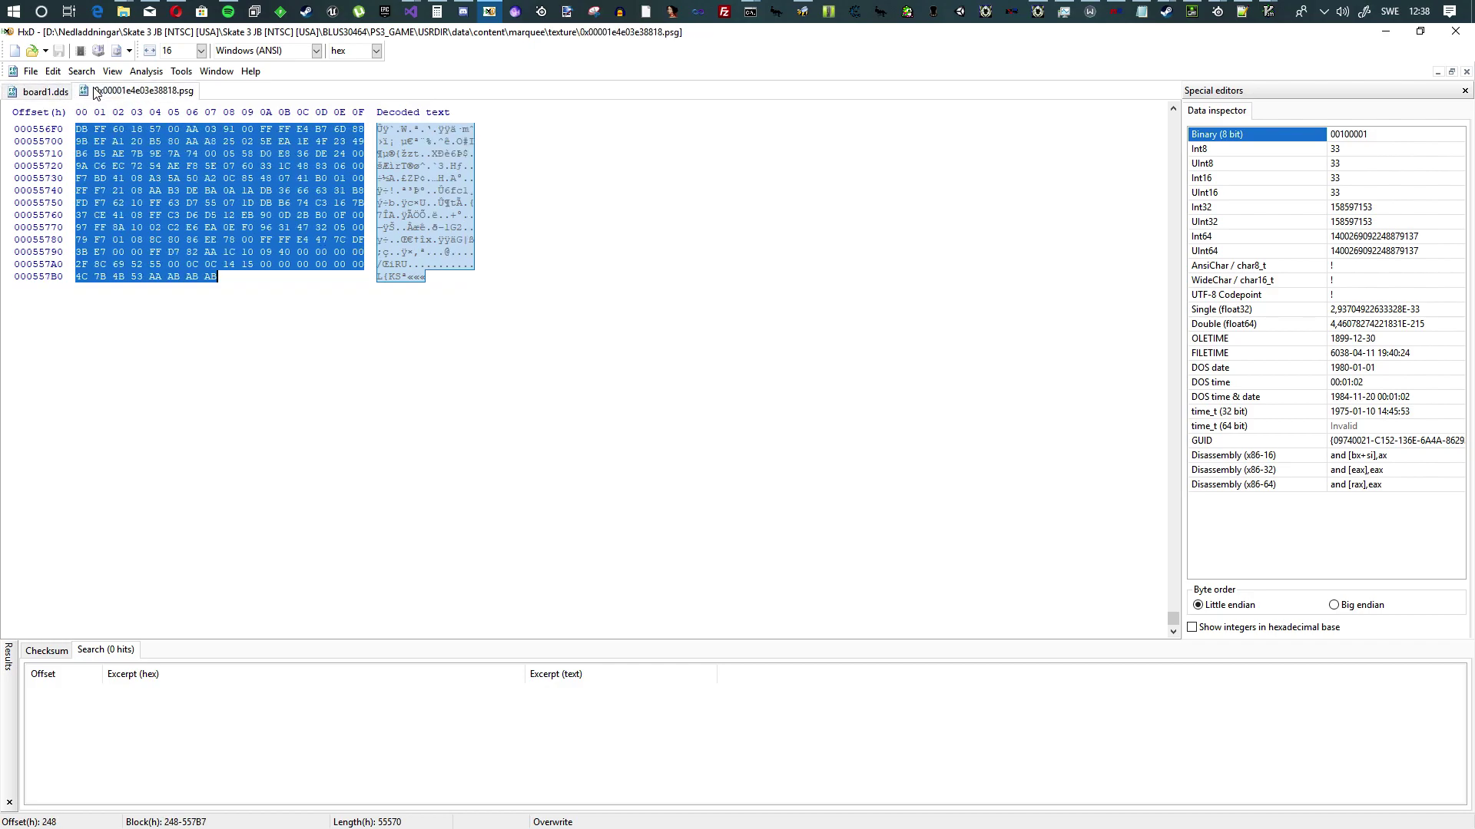
click(100, 94)
click(60, 93)
click(99, 93)
click(59, 92)
click(100, 93)
click(60, 92)
click(96, 93)
click(60, 92)
Create two blank hex files and copy the selected board1.dds block into the first one
click(15, 52)
click(15, 51)
click(60, 93)
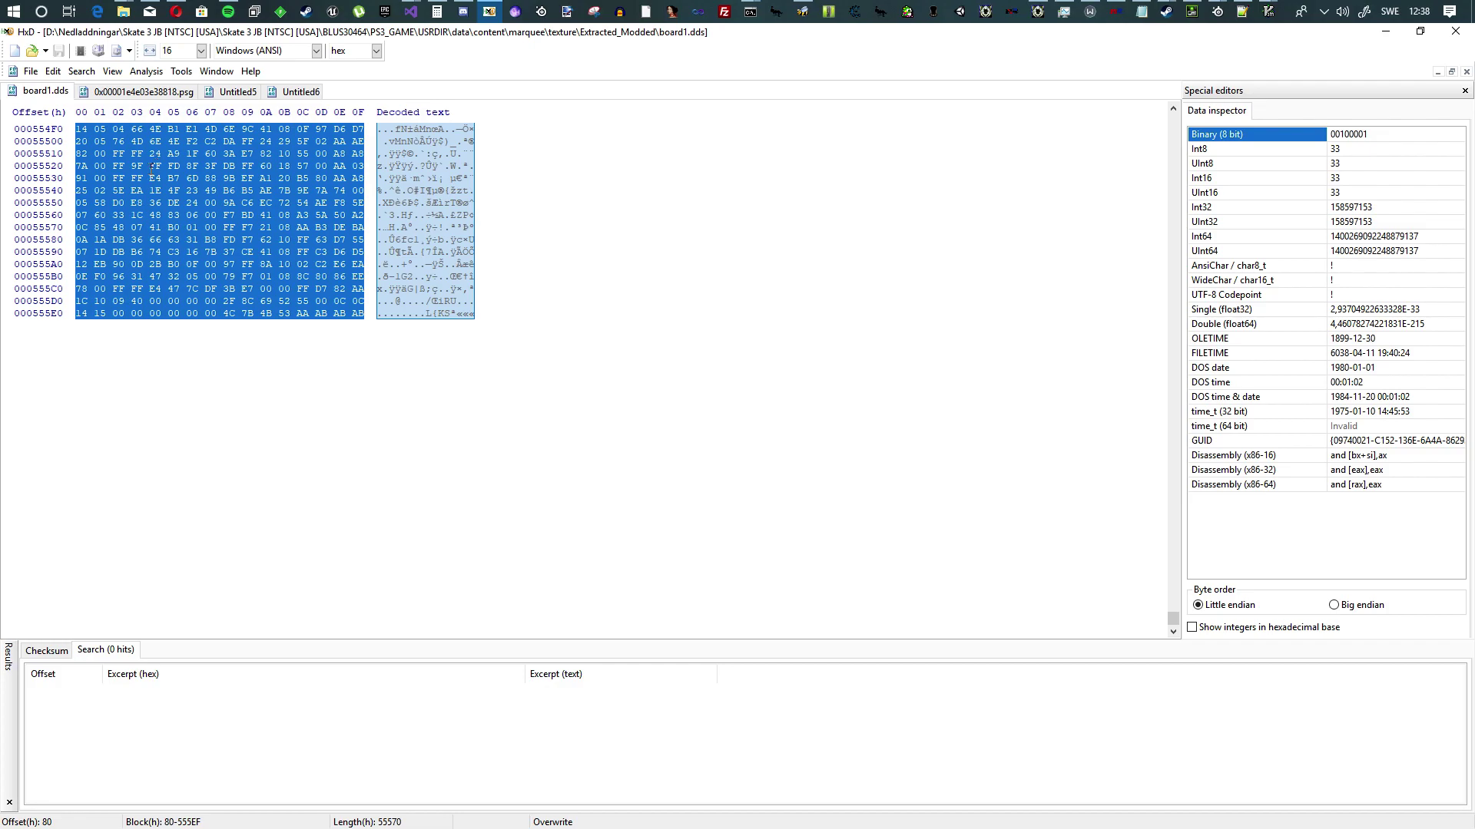
click(237, 92)
key(ctrl+v)
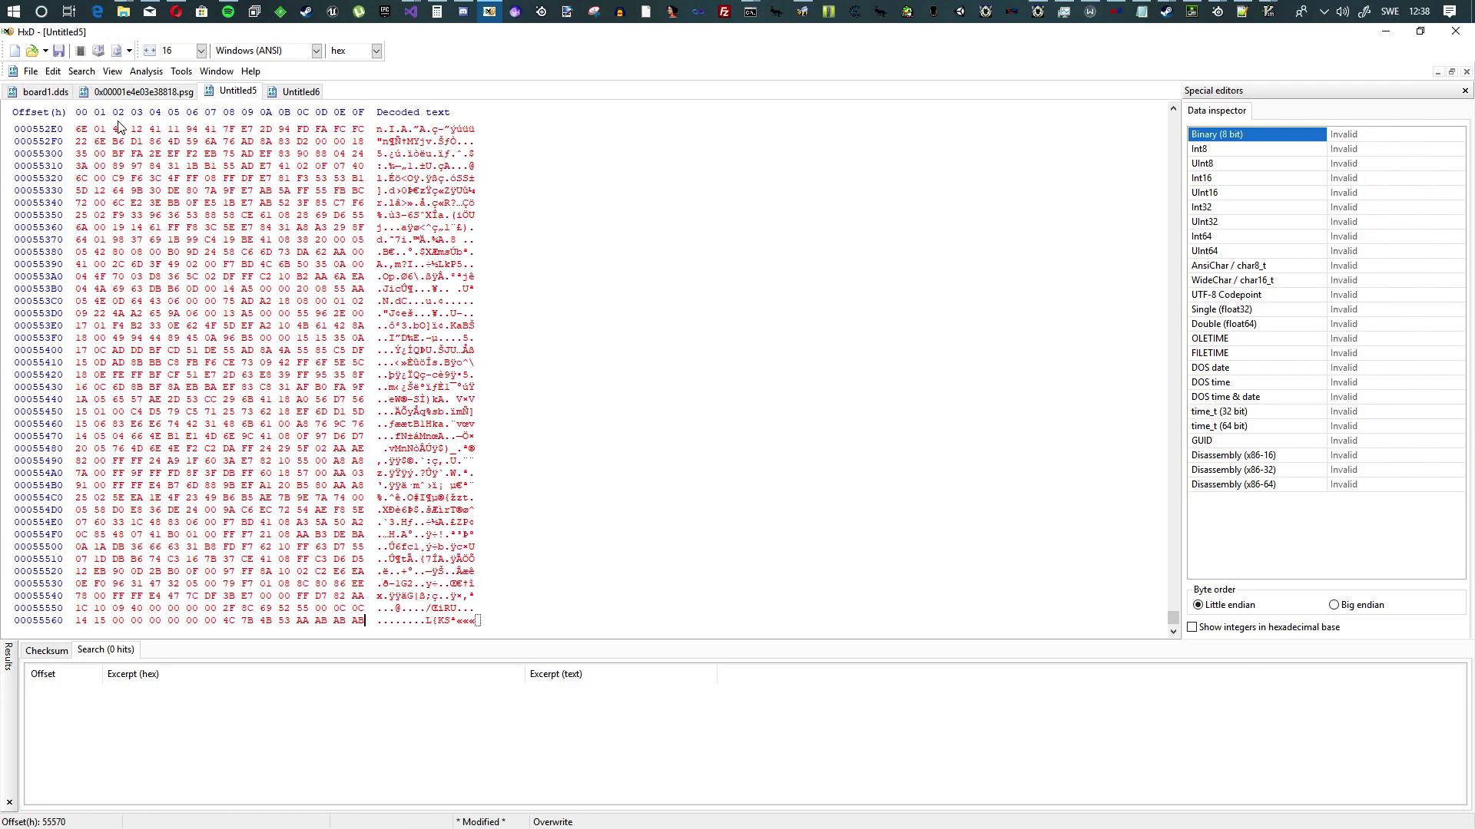
Copy the selected block of 0x00001e4e03e38818.psg into the second blank file
click(129, 91)
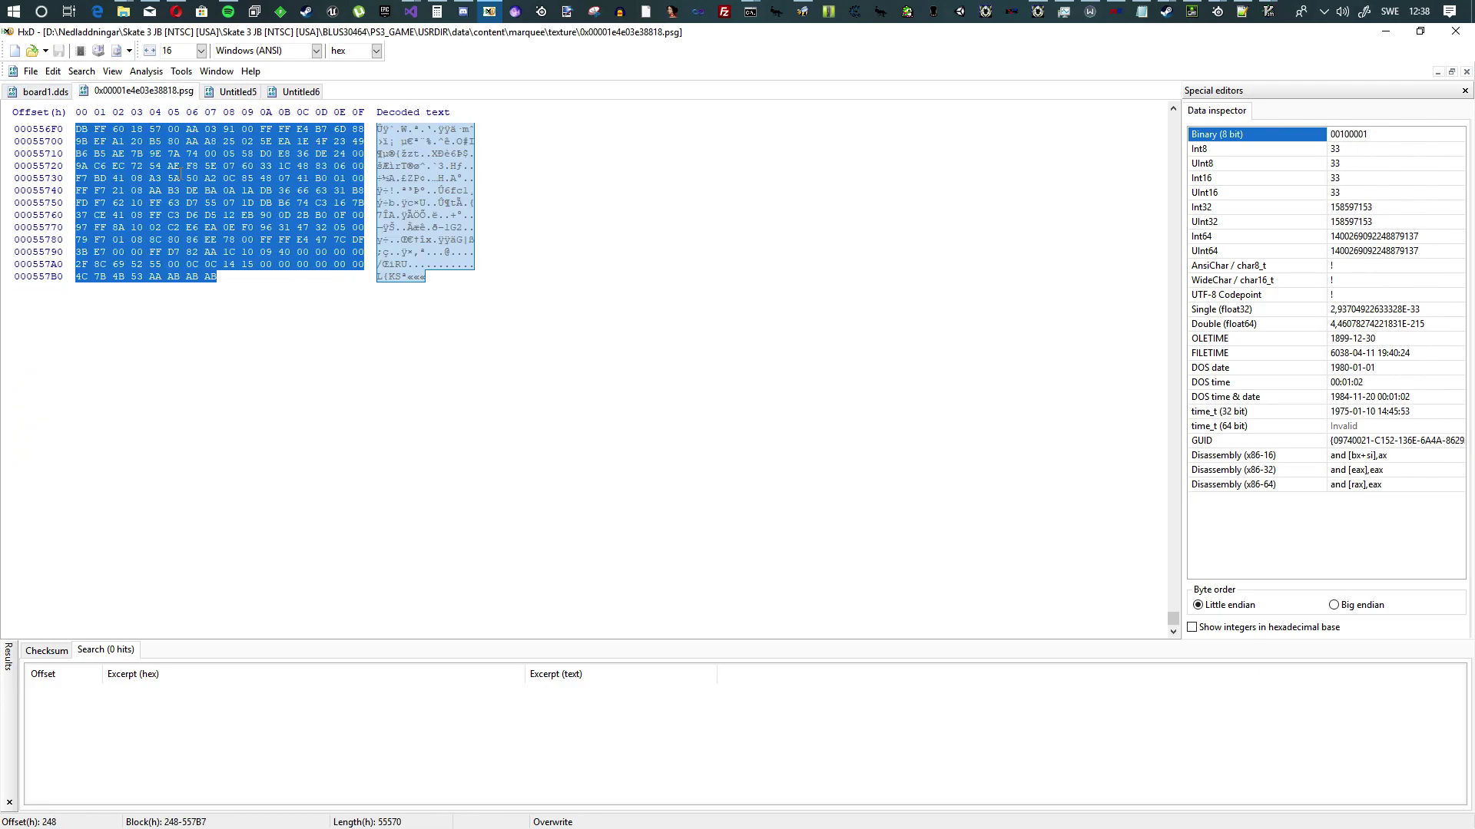
click(297, 92)
key(ctrl+v)
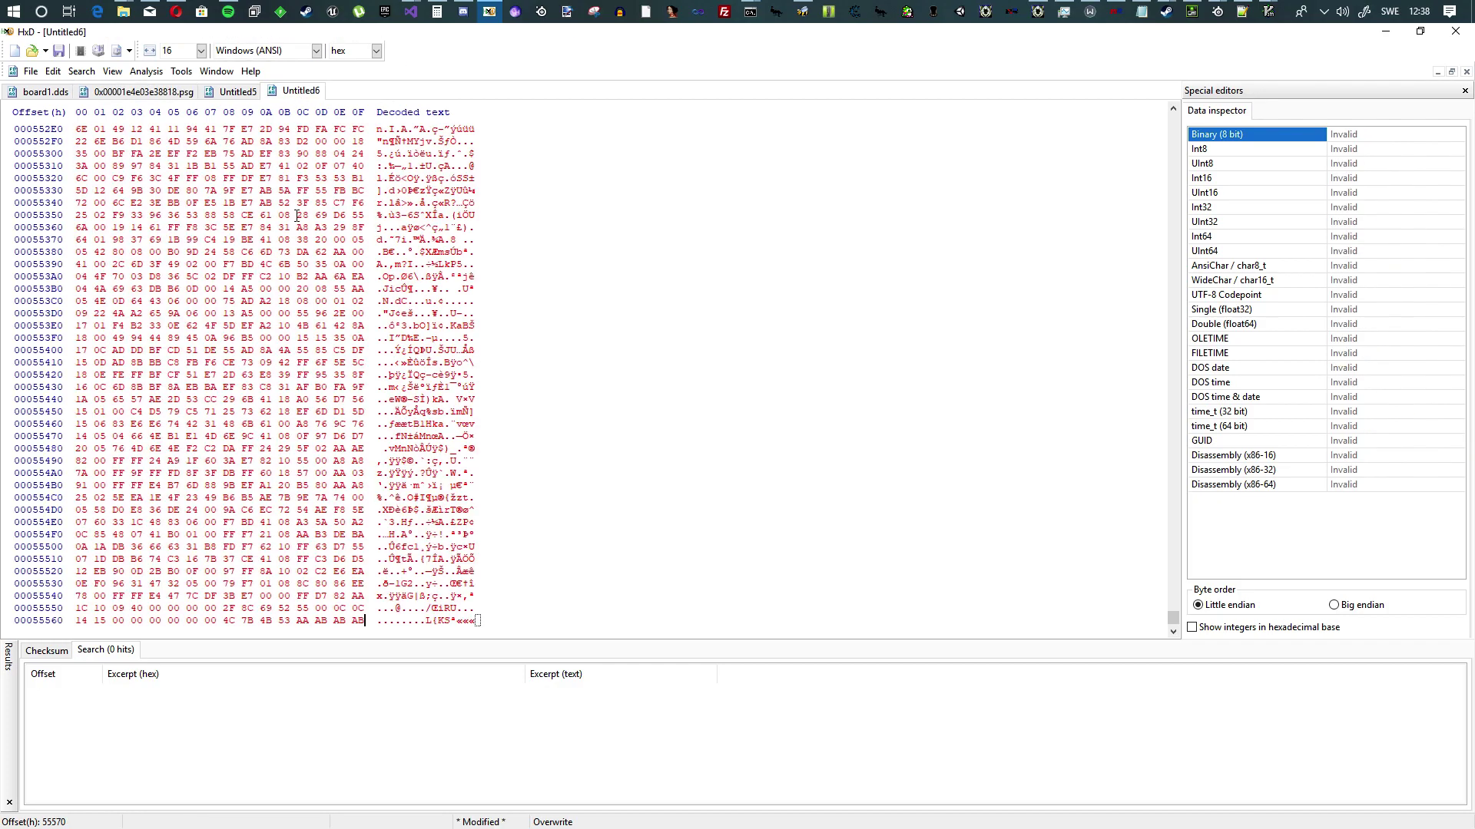
Return both pasted blocks to offset 0 to compare their opening bytes
drag(1173, 616, 1063, 125)
click(238, 92)
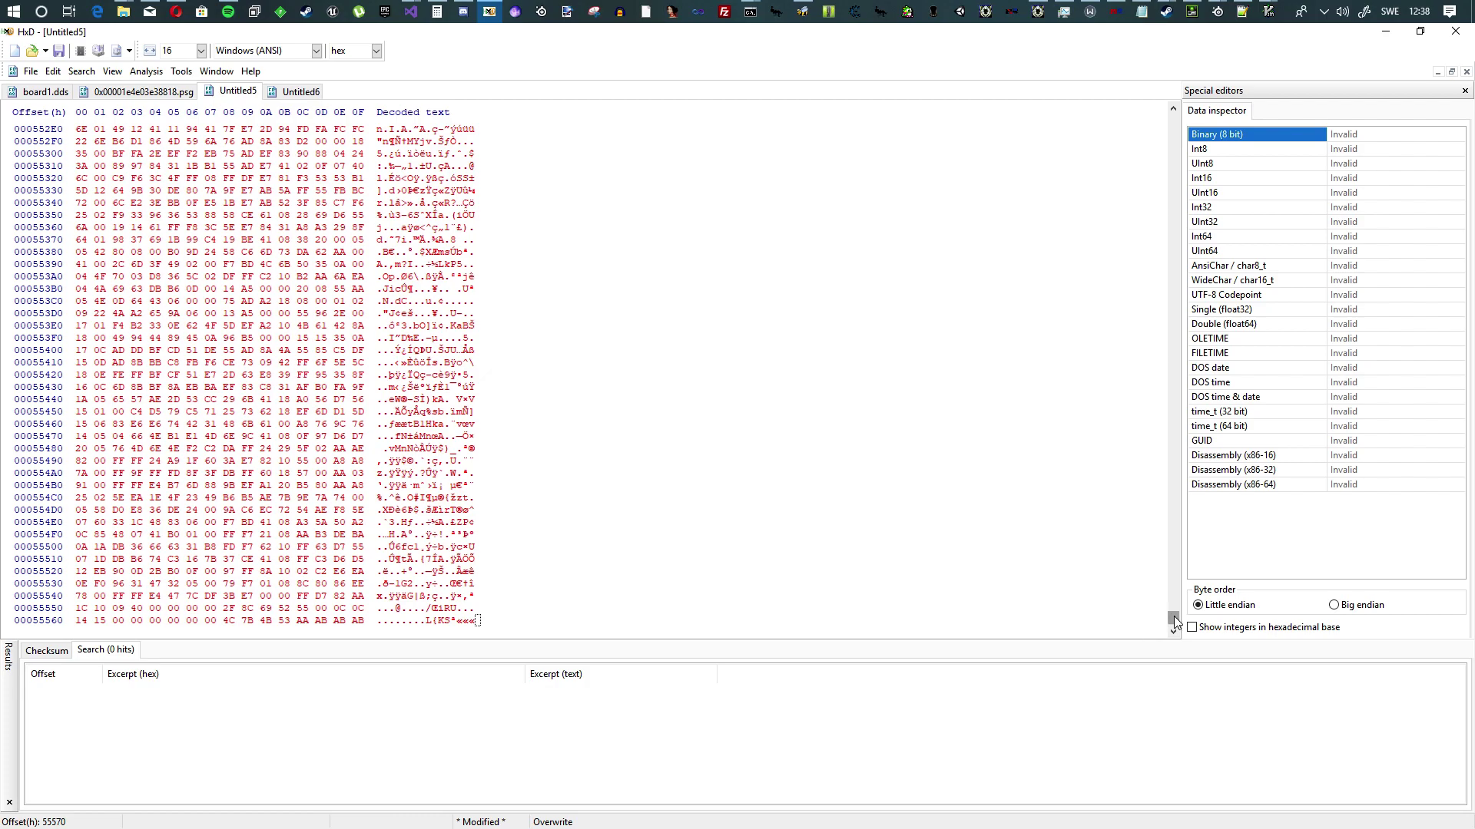
drag(1172, 619, 1081, 116)
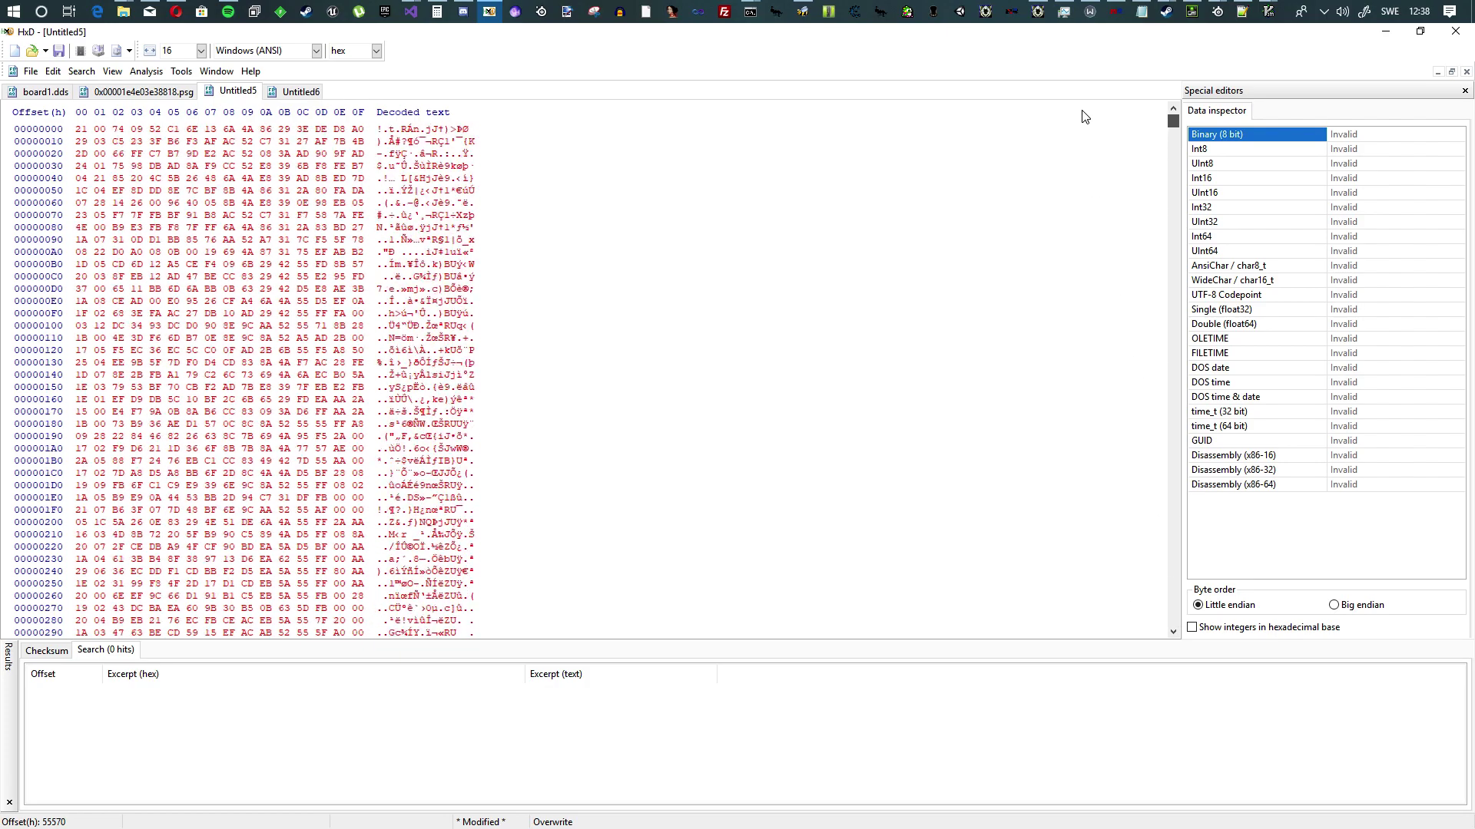
Compare the opening bytes of the two pasted blocks by alternating between the unsaved files, and check the original PSG file
click(296, 93)
click(253, 93)
click(296, 94)
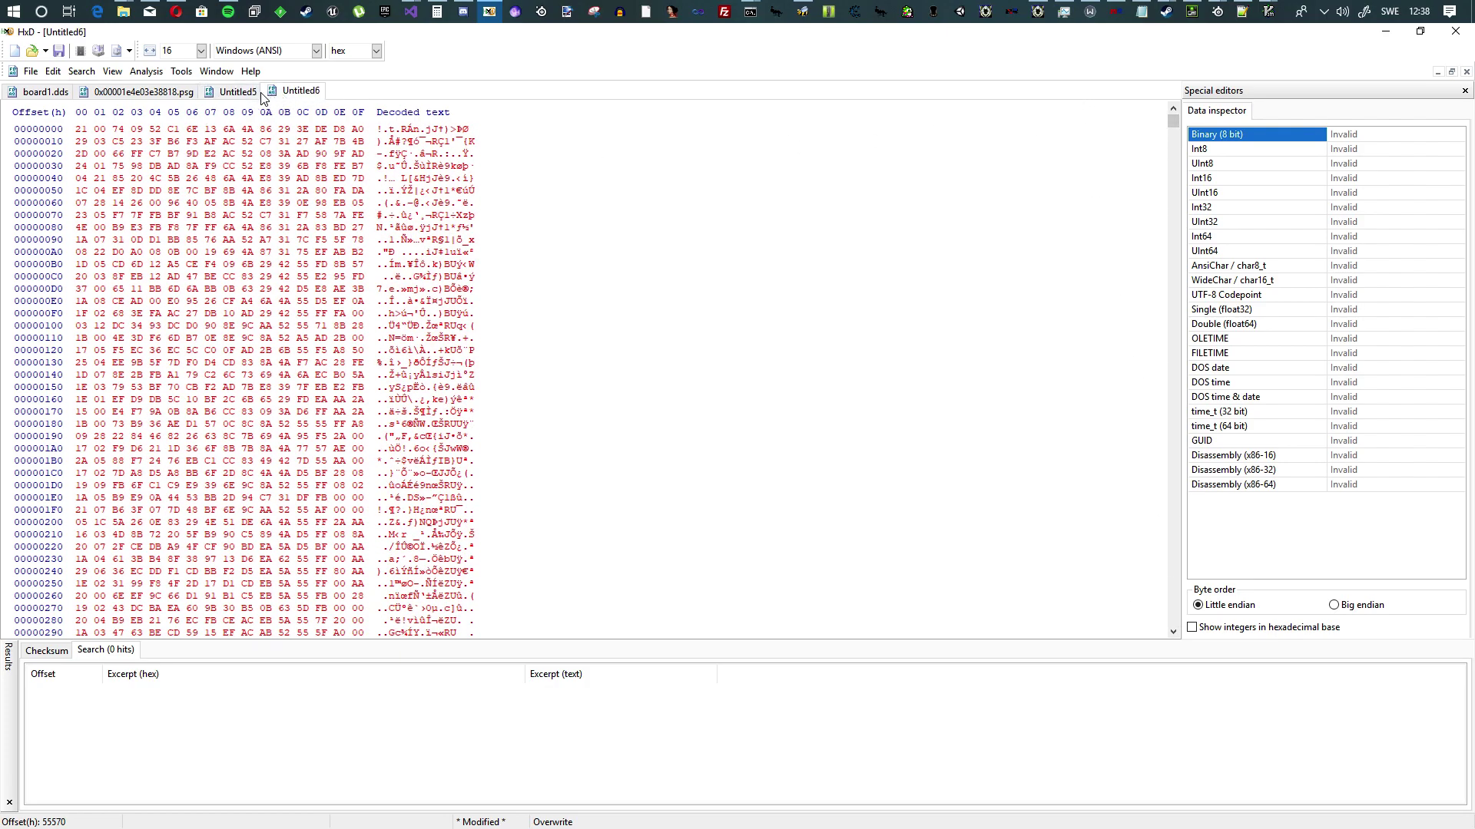
click(258, 98)
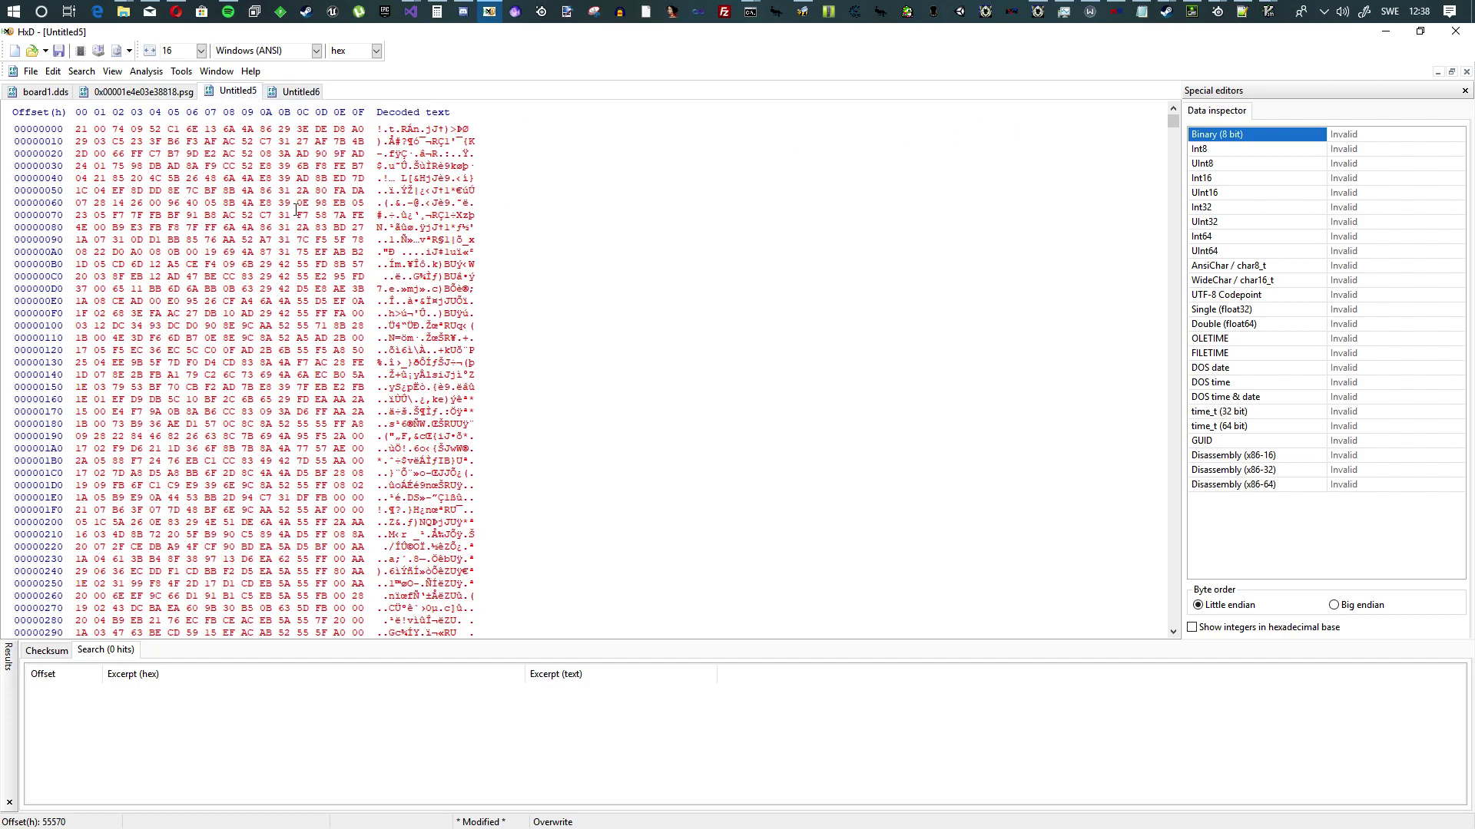
click(153, 96)
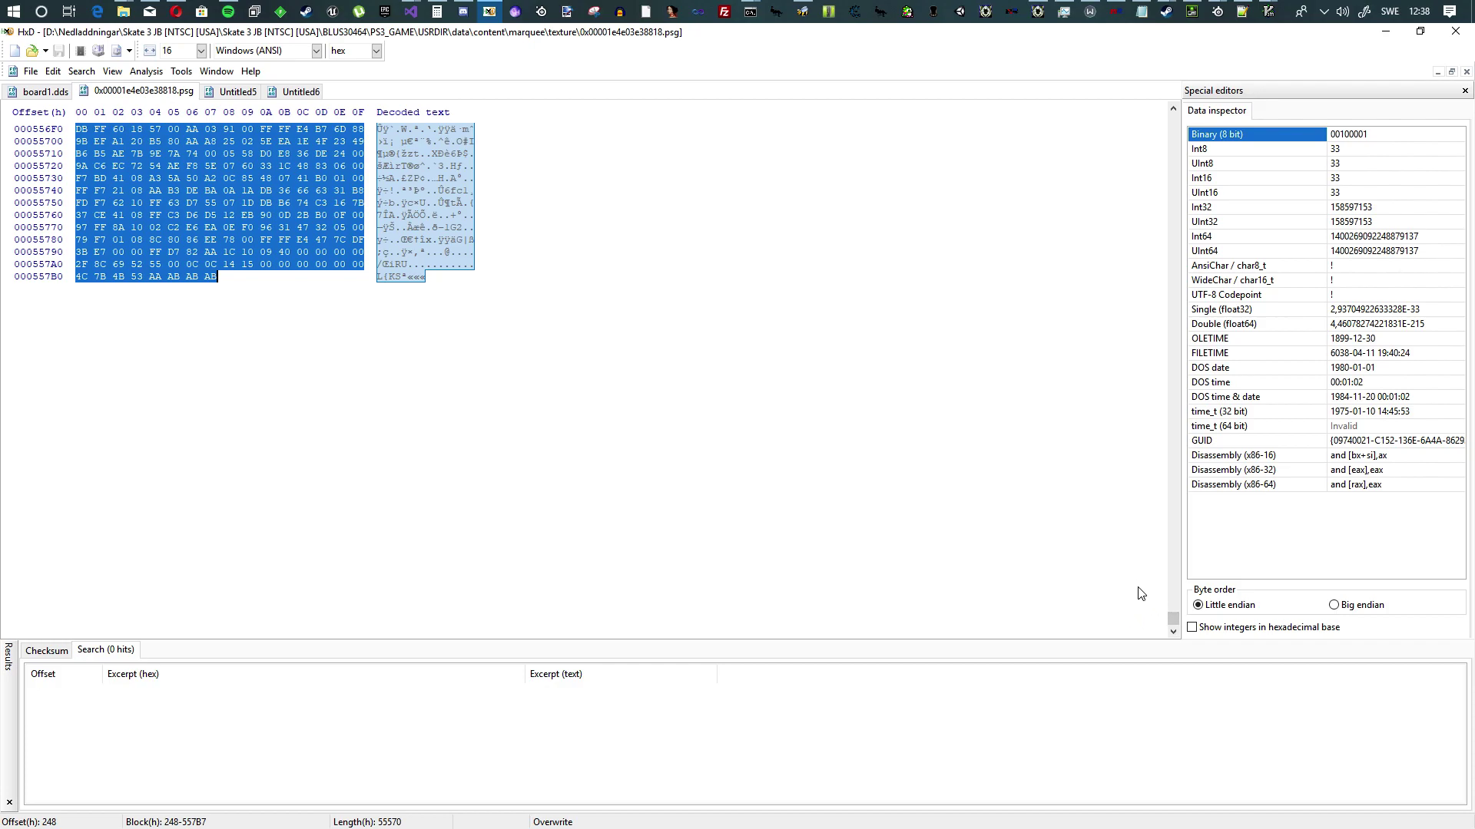
Close both untitled comparison files without saving them
click(236, 92)
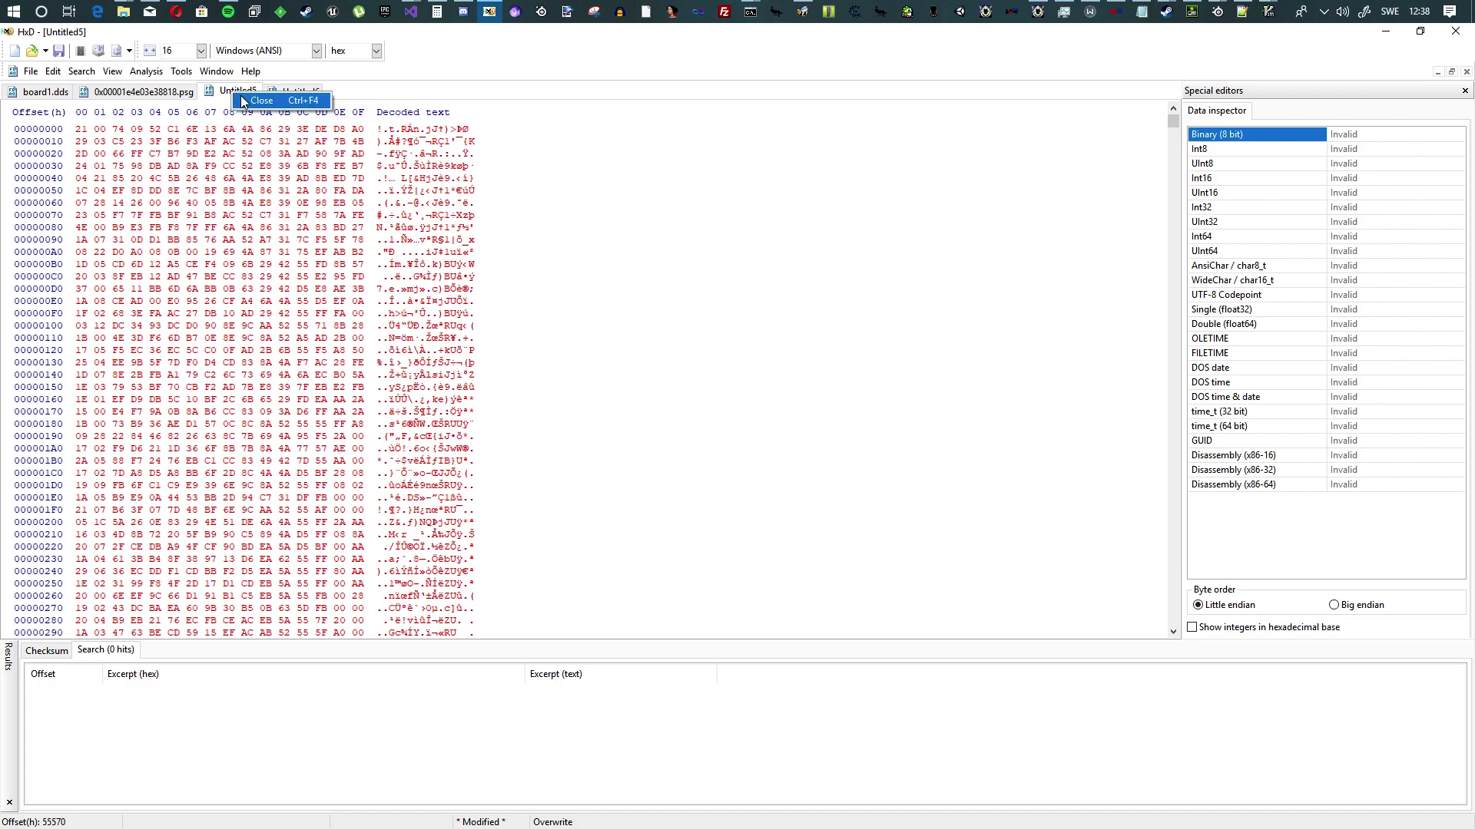
middle_click(236, 93)
click(739, 489)
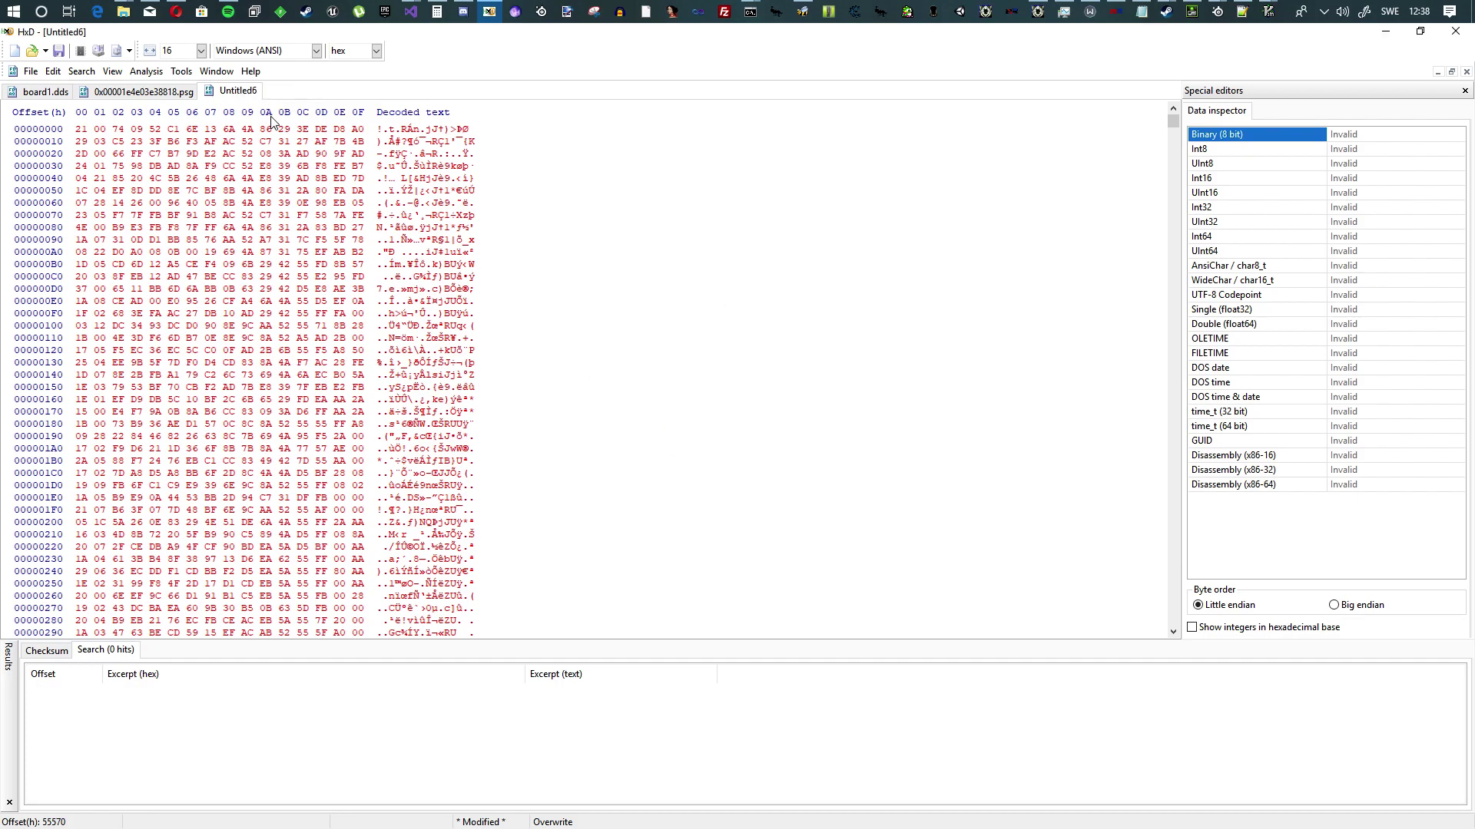
middle_click(238, 94)
click(743, 488)
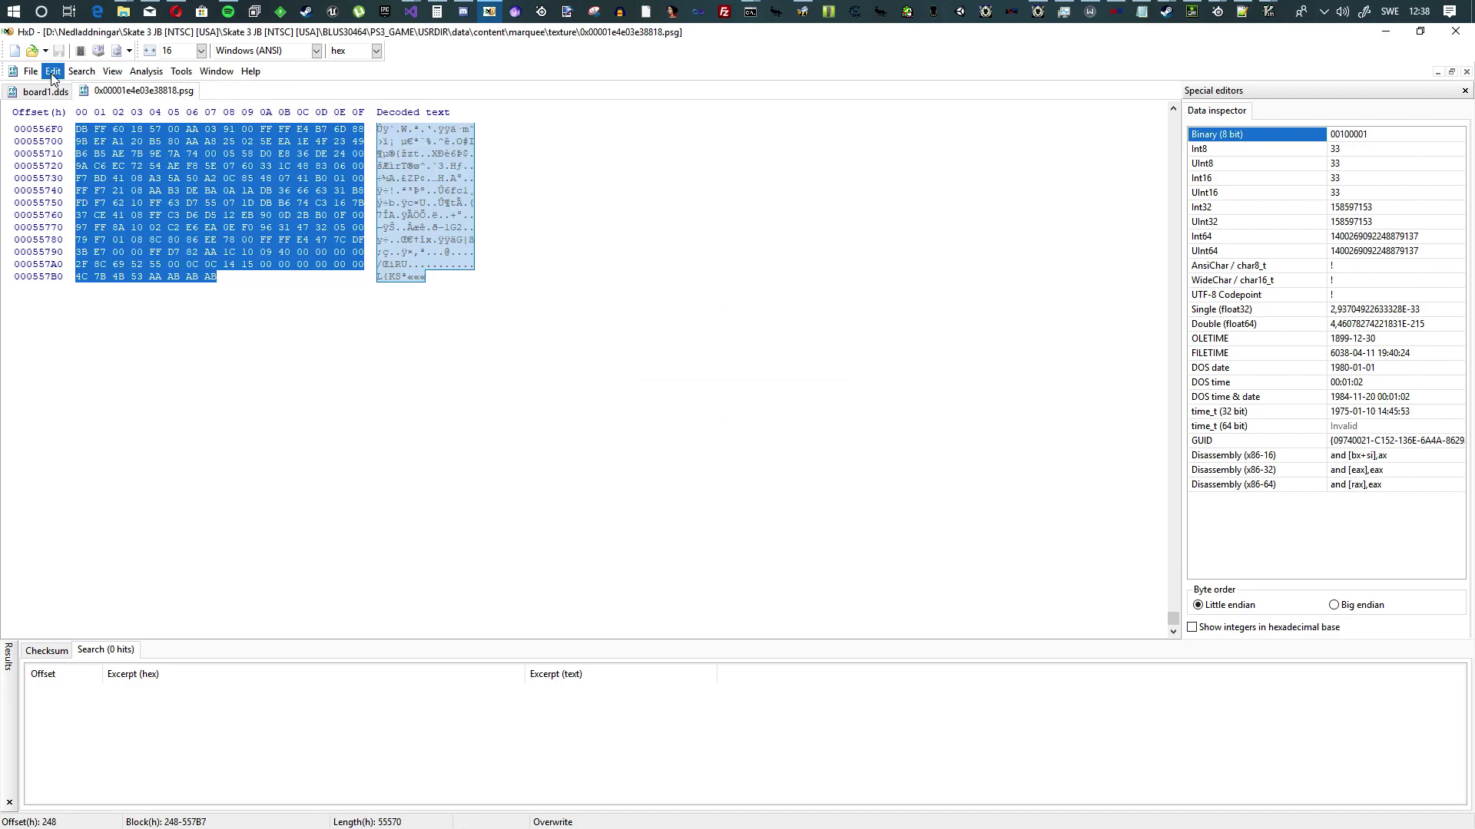
Open board1.dds from the Extracted_Modded folder in paint.net and maximize its window
click(1385, 32)
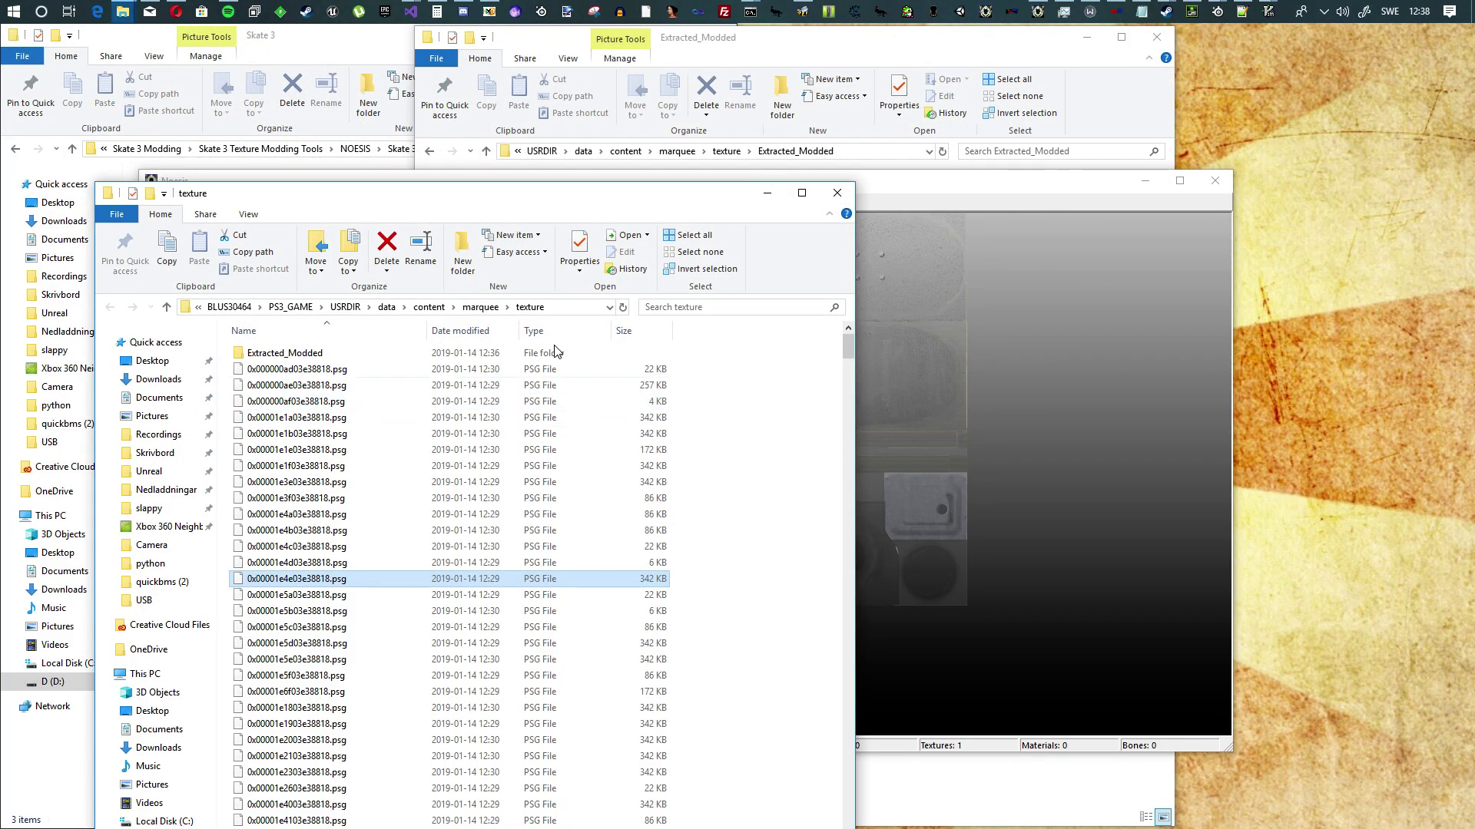
double_click(290, 352)
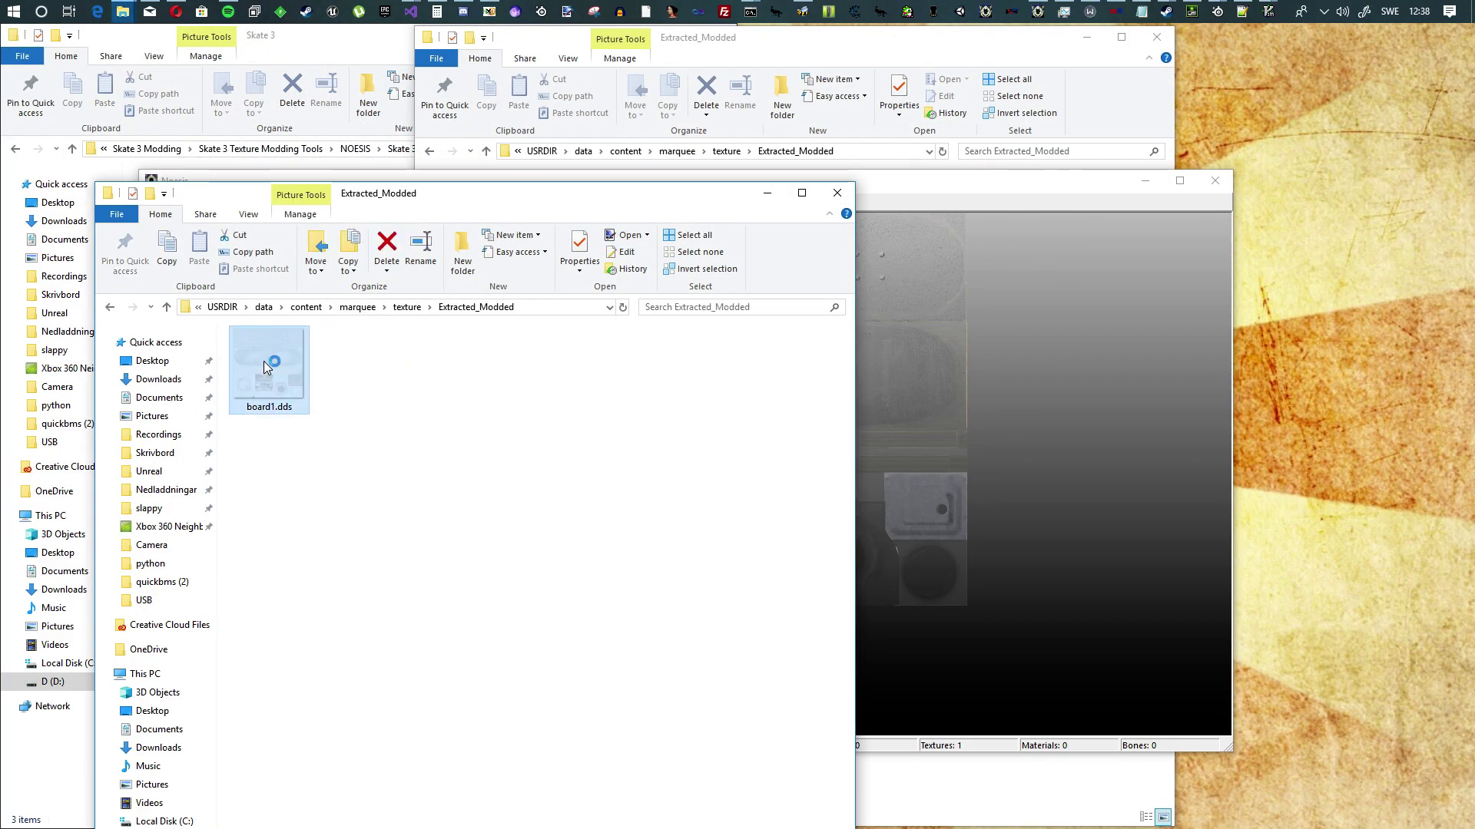
double_click(265, 361)
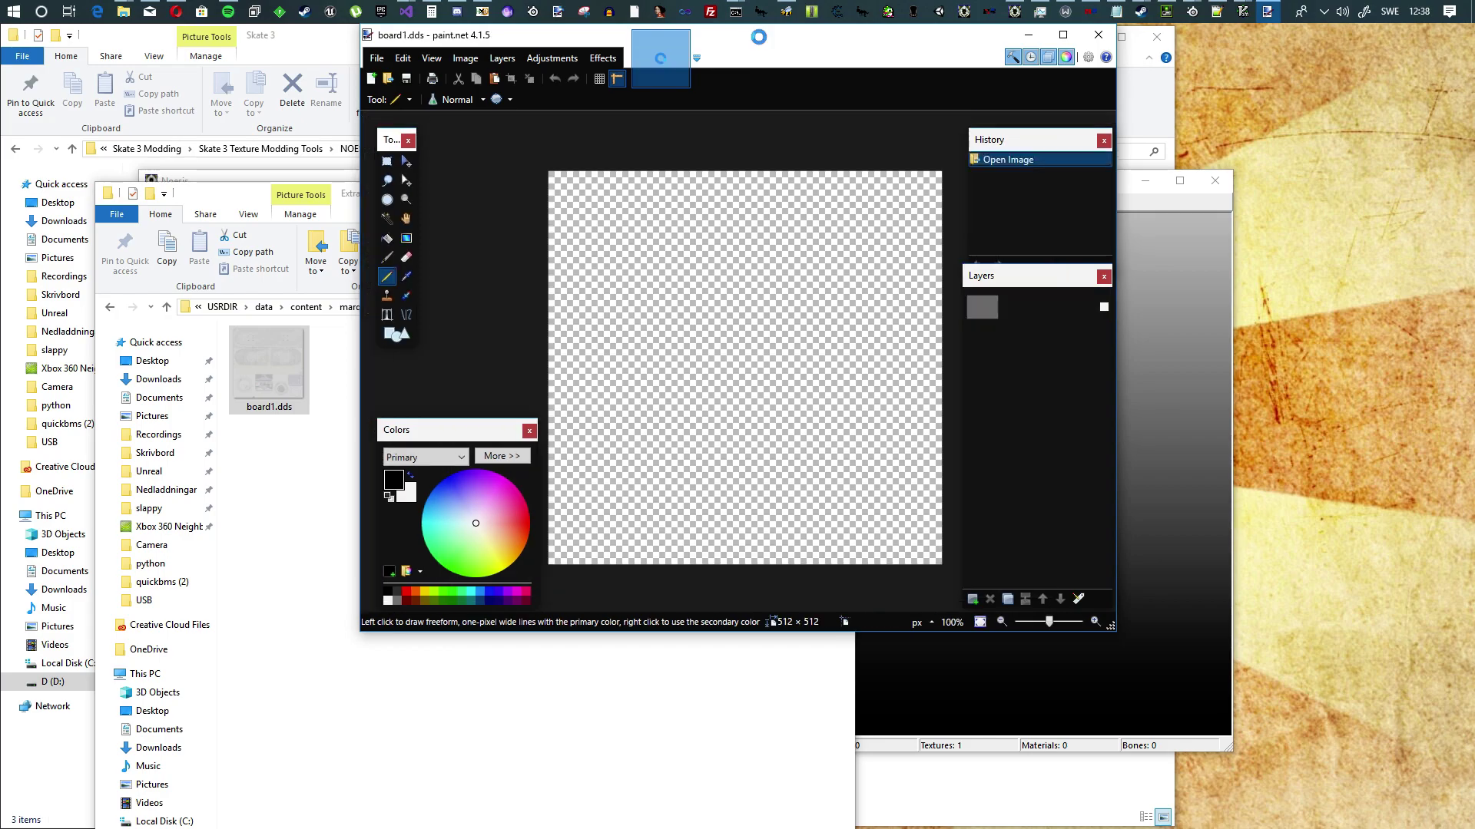
double_click(766, 39)
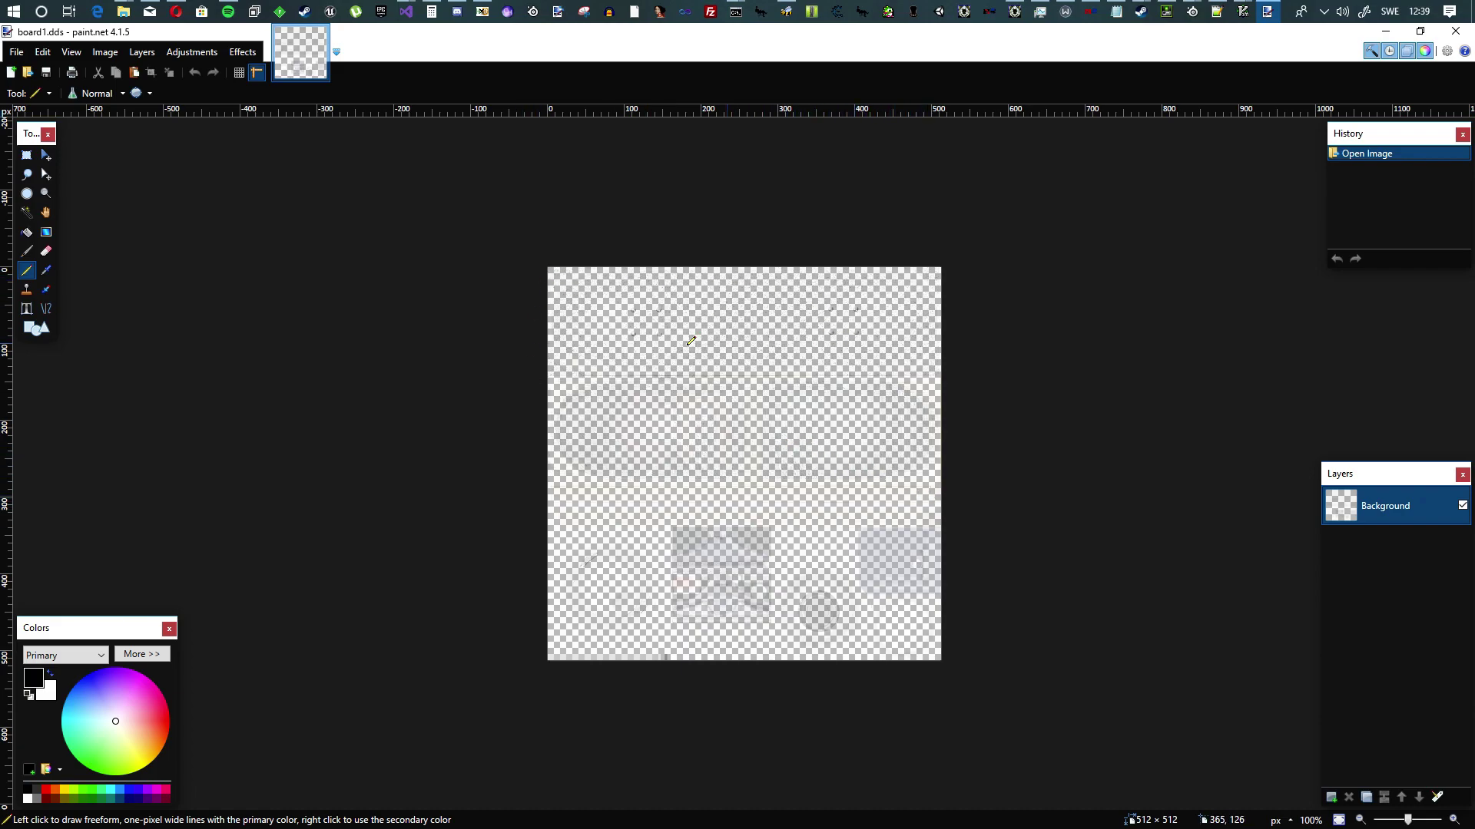
Add a new layer filled with black and place it beneath the Background layer
click(1331, 798)
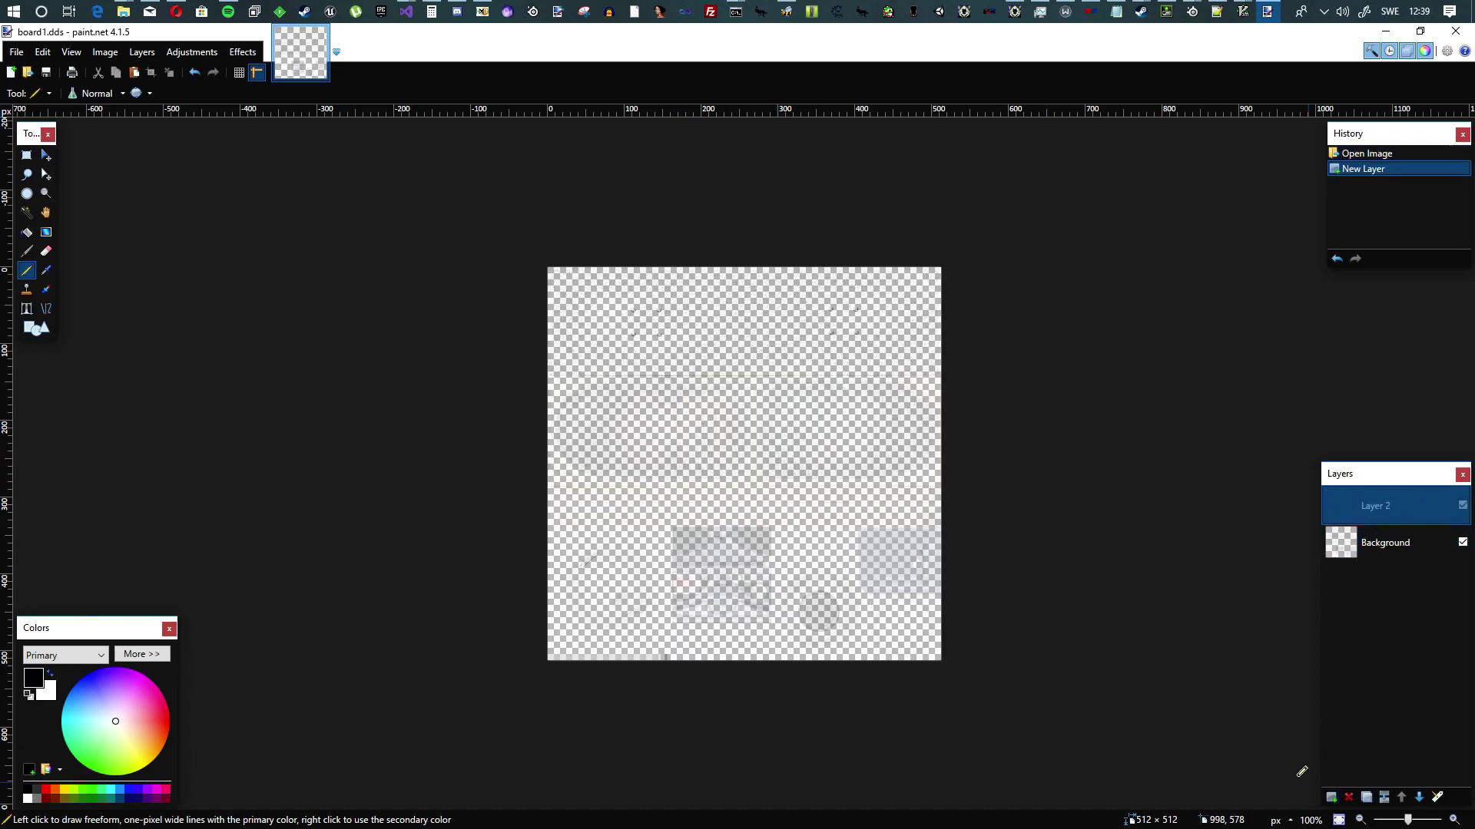
click(26, 232)
click(785, 485)
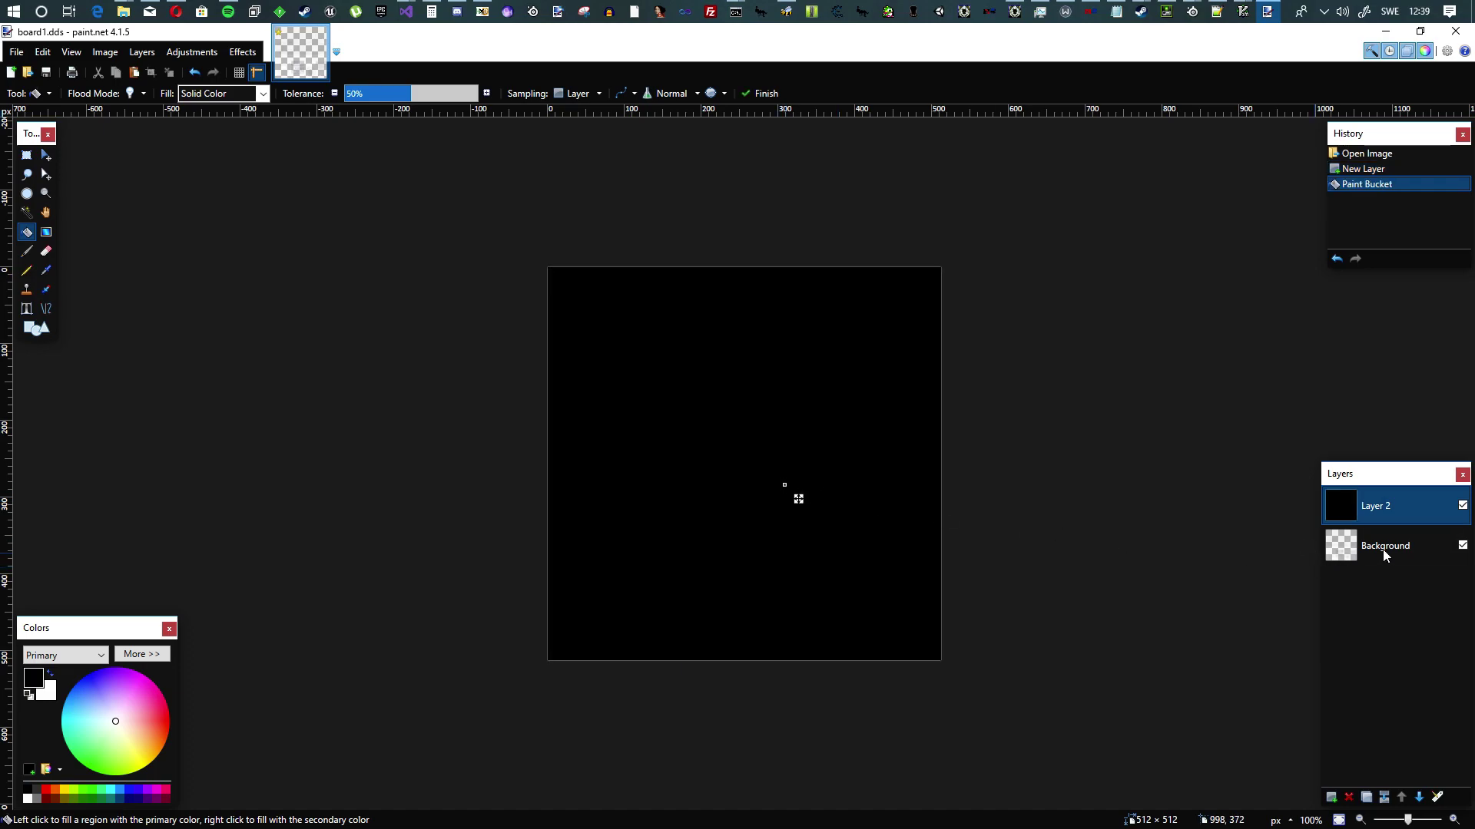
drag(1385, 551, 1390, 485)
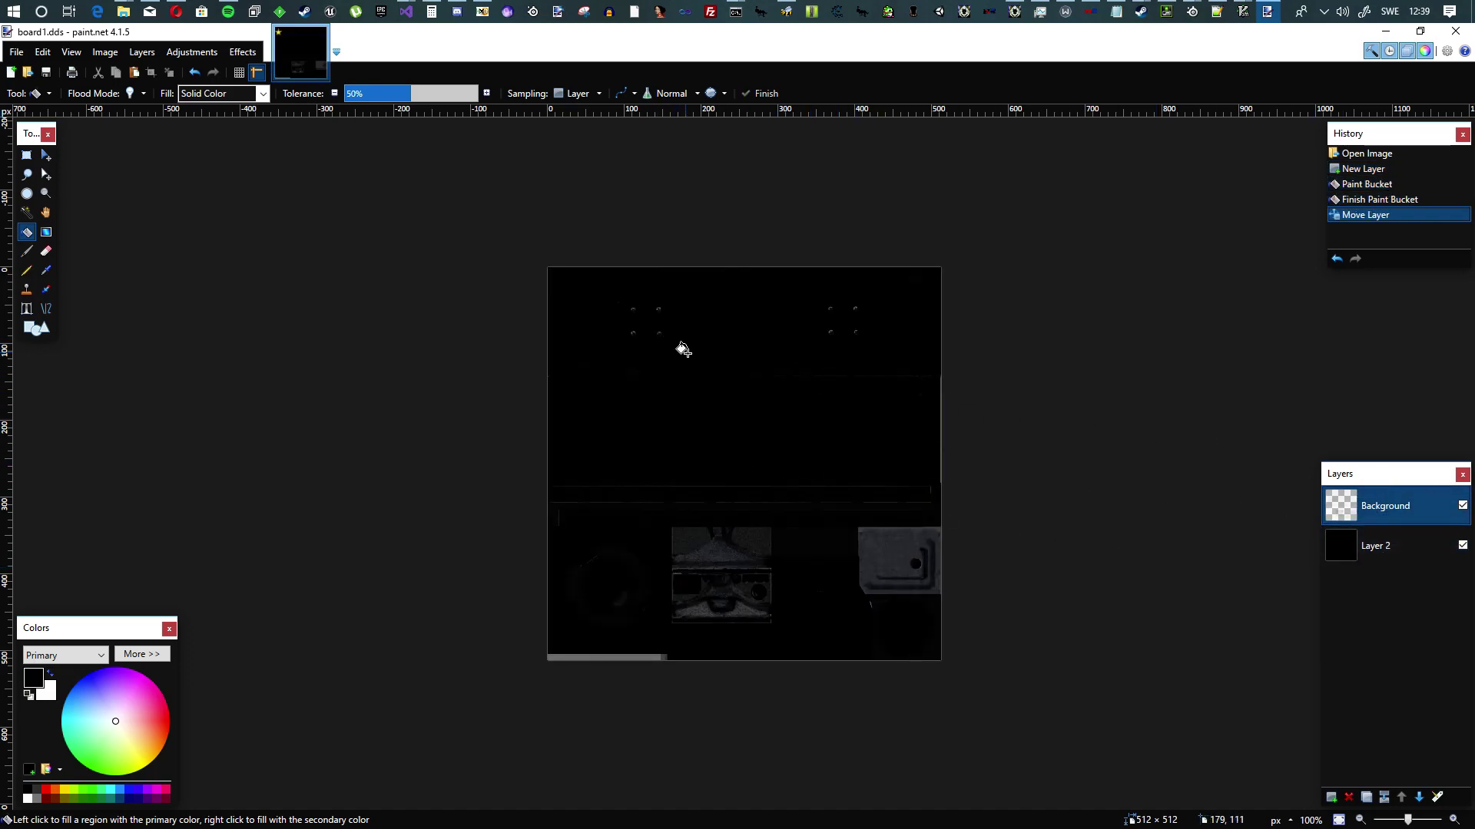
Fill Layer 2 with a solid colour and adjust that fill to a bright magenta
click(1390, 547)
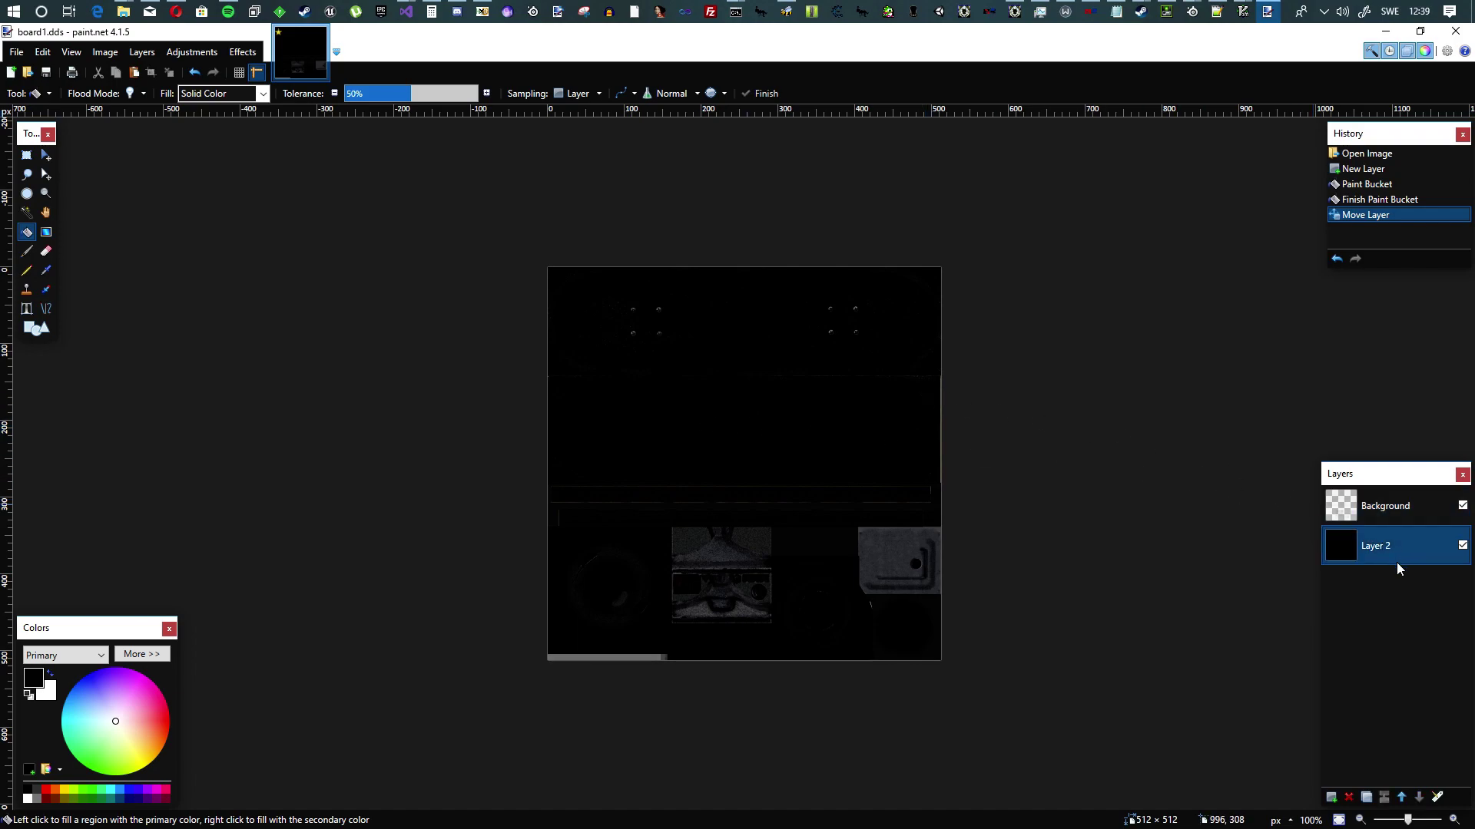
mouse_move(116, 698)
mouse_down()
mouse_move(85, 693)
mouse_move(118, 701)
mouse_up()
click(766, 514)
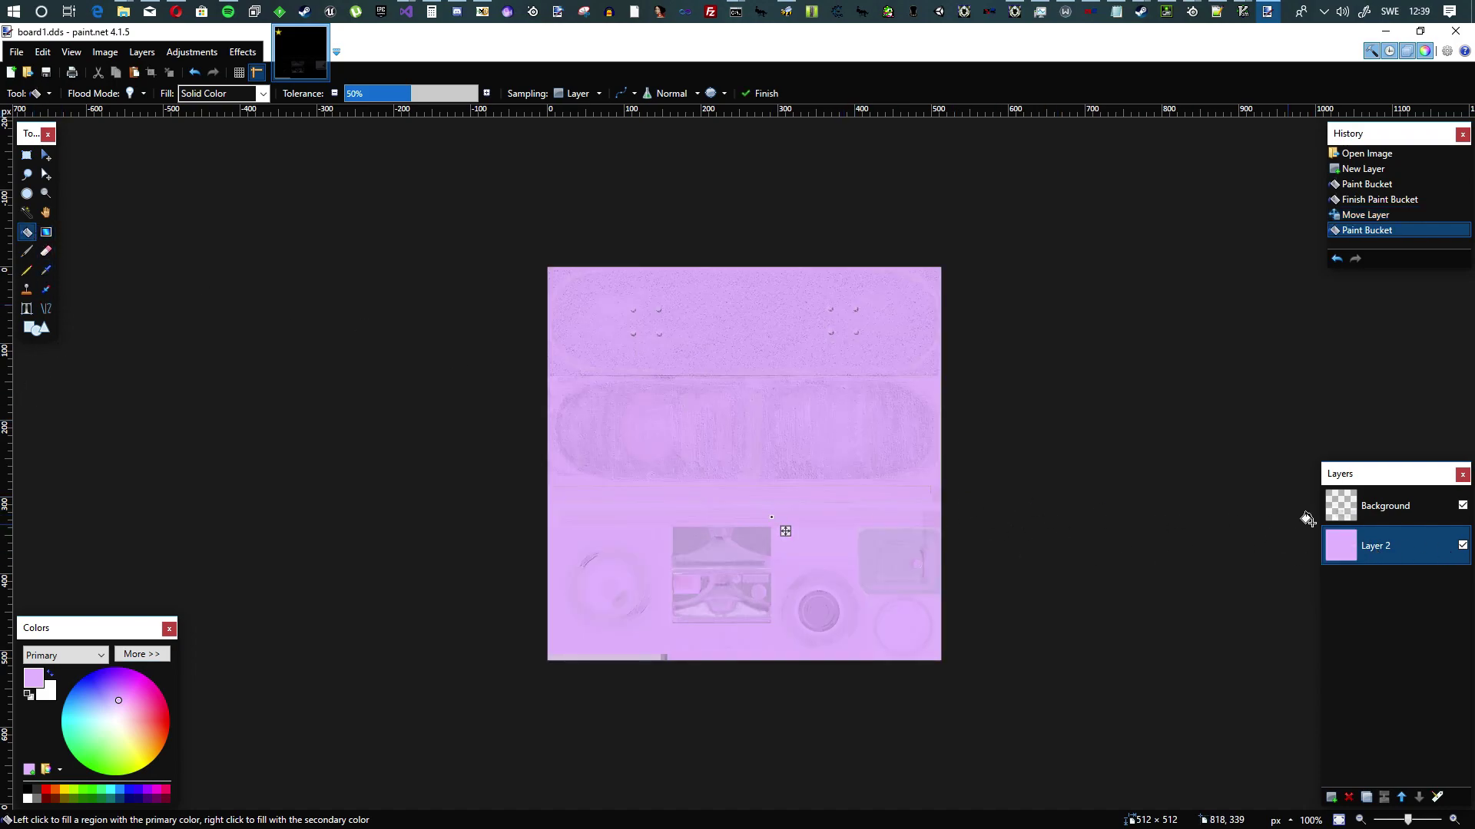
mouse_move(86, 682)
mouse_down()
mouse_move(57, 701)
mouse_move(118, 735)
mouse_move(85, 739)
mouse_move(159, 707)
mouse_move(132, 694)
mouse_move(122, 706)
mouse_move(153, 721)
mouse_move(180, 772)
mouse_move(210, 753)
mouse_move(158, 812)
mouse_move(186, 798)
mouse_move(224, 690)
mouse_move(191, 613)
mouse_move(111, 607)
mouse_move(46, 645)
mouse_move(7, 718)
mouse_move(9, 760)
mouse_move(25, 725)
mouse_move(102, 731)
mouse_move(146, 776)
mouse_move(241, 728)
mouse_up()
drag(238, 674, 209, 719)
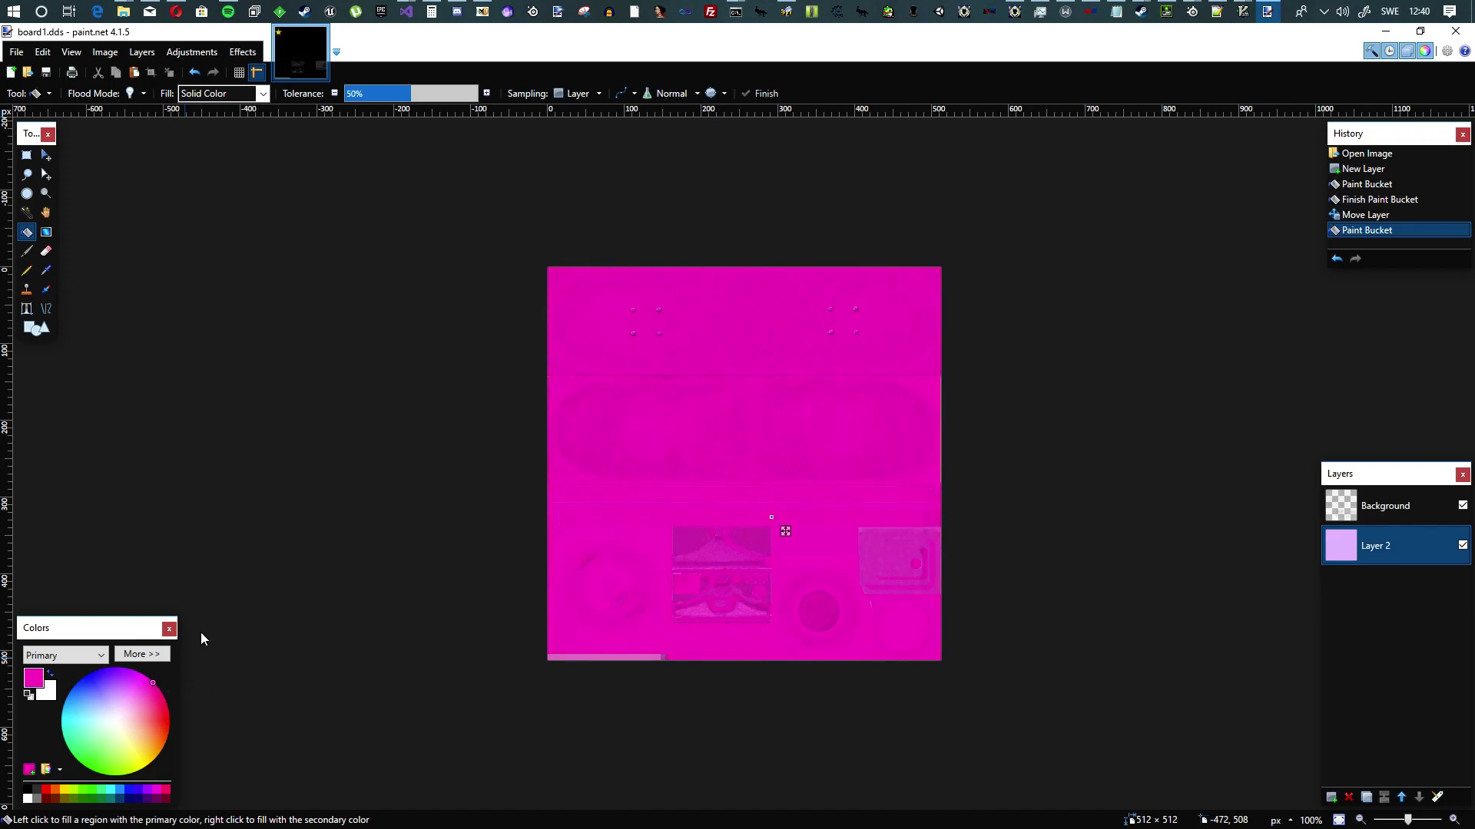
drag(227, 624, 190, 637)
drag(151, 674, 151, 674)
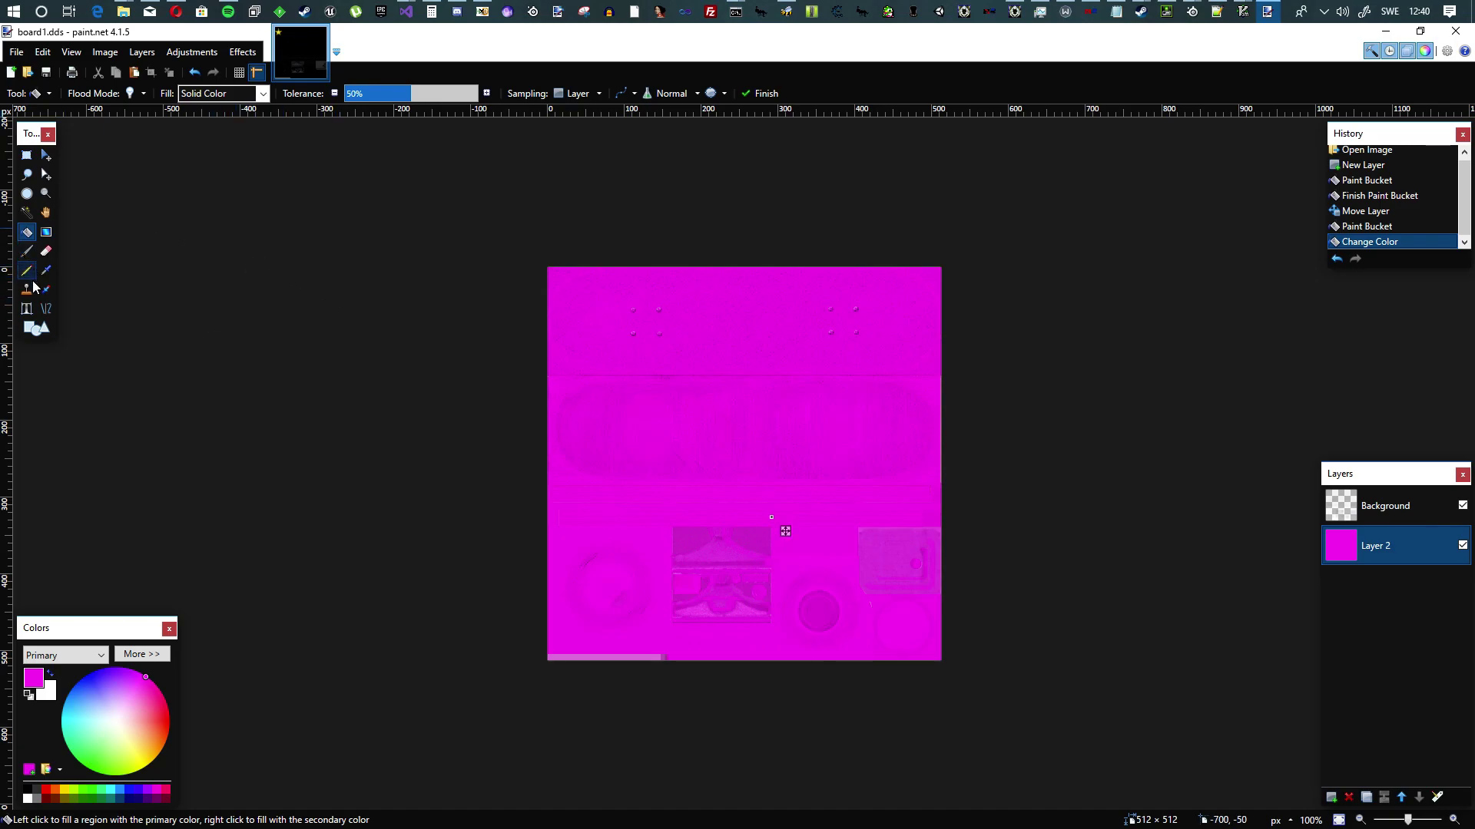
Add the text "GHFear" in black 24-point Calibri on Layer 2 and centre it on the middle deck area
click(27, 309)
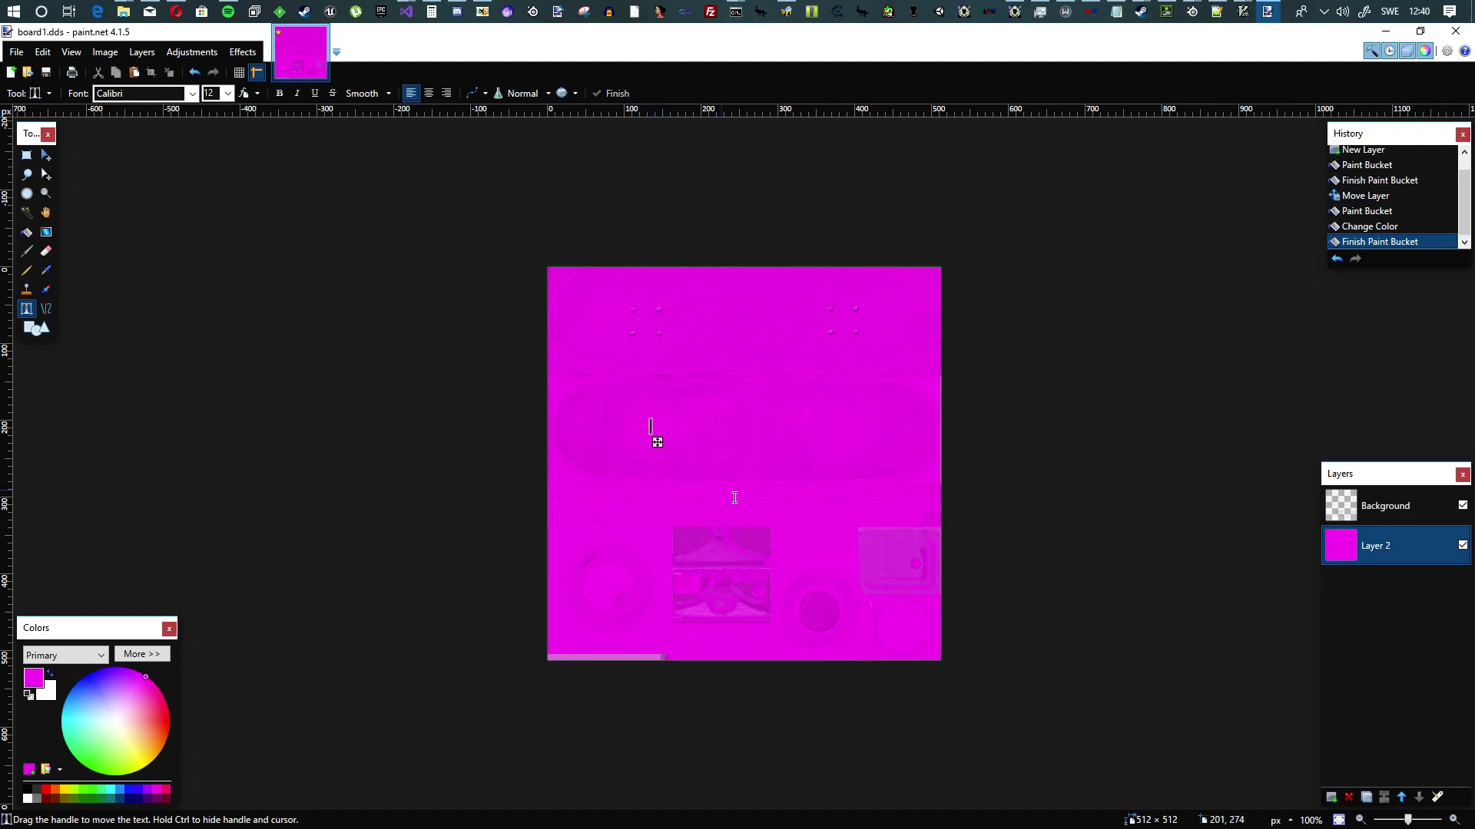
click(649, 427)
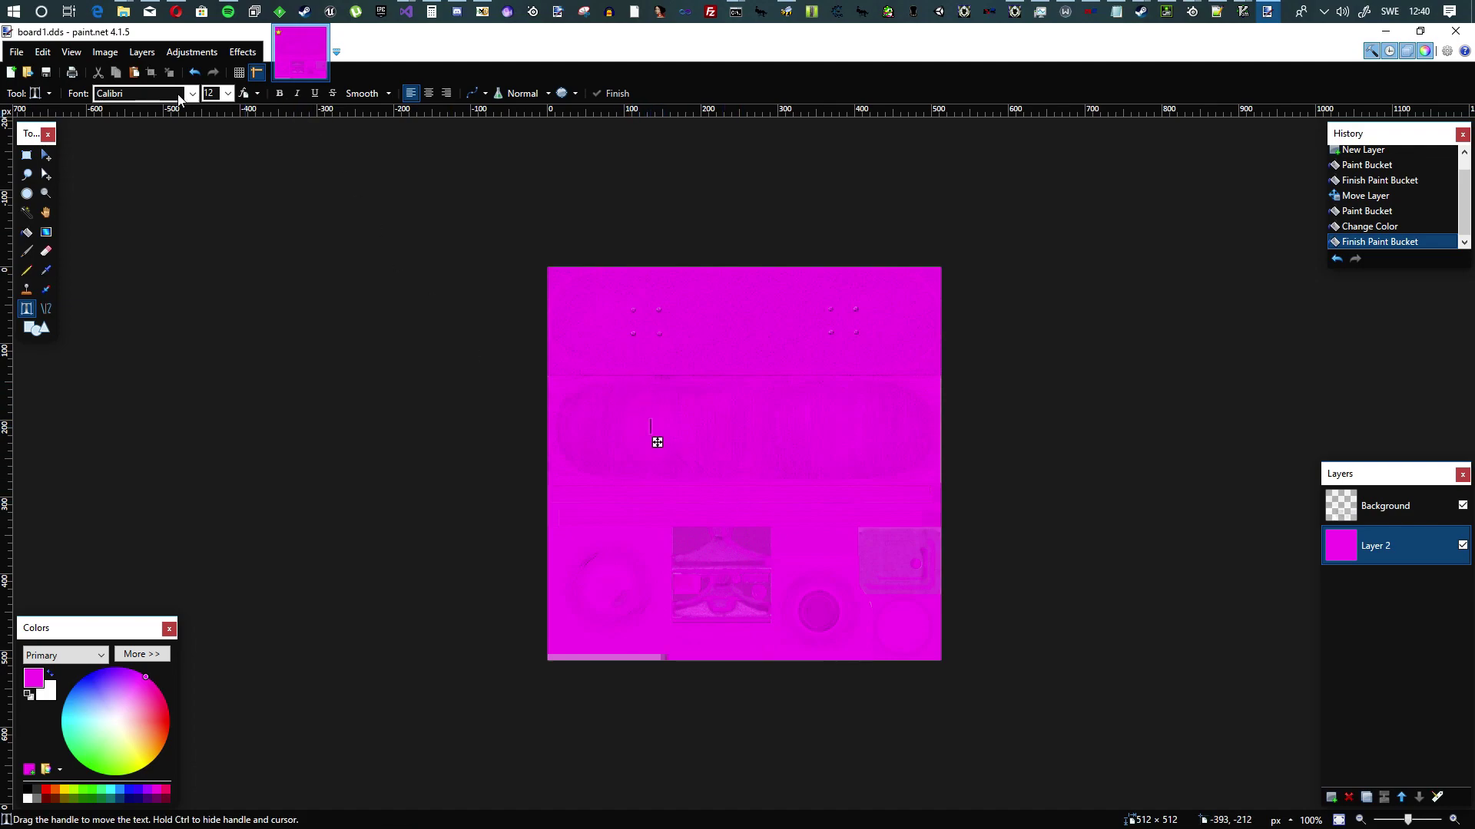
click(228, 93)
click(218, 215)
text(tester)
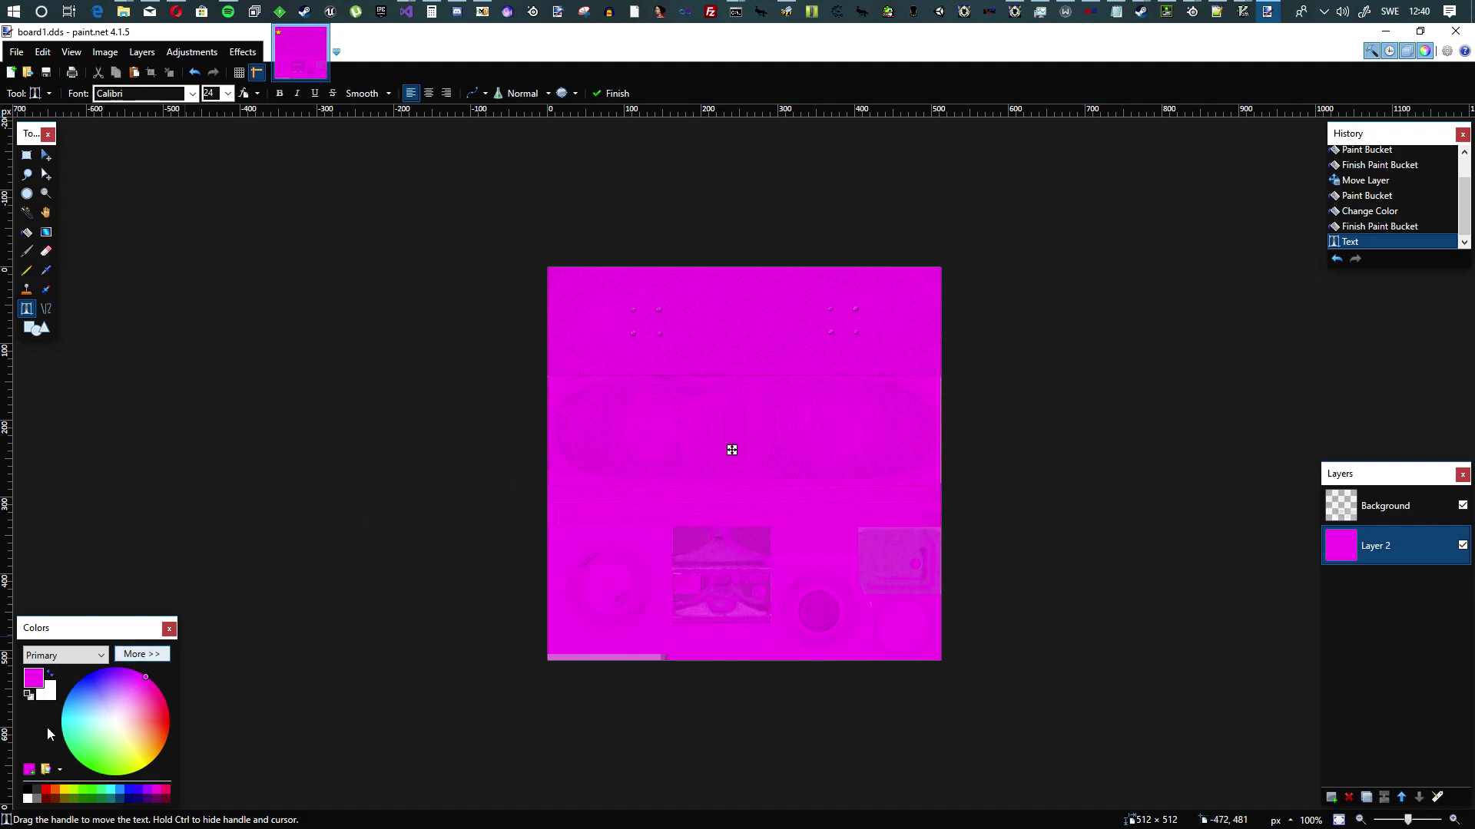
click(28, 789)
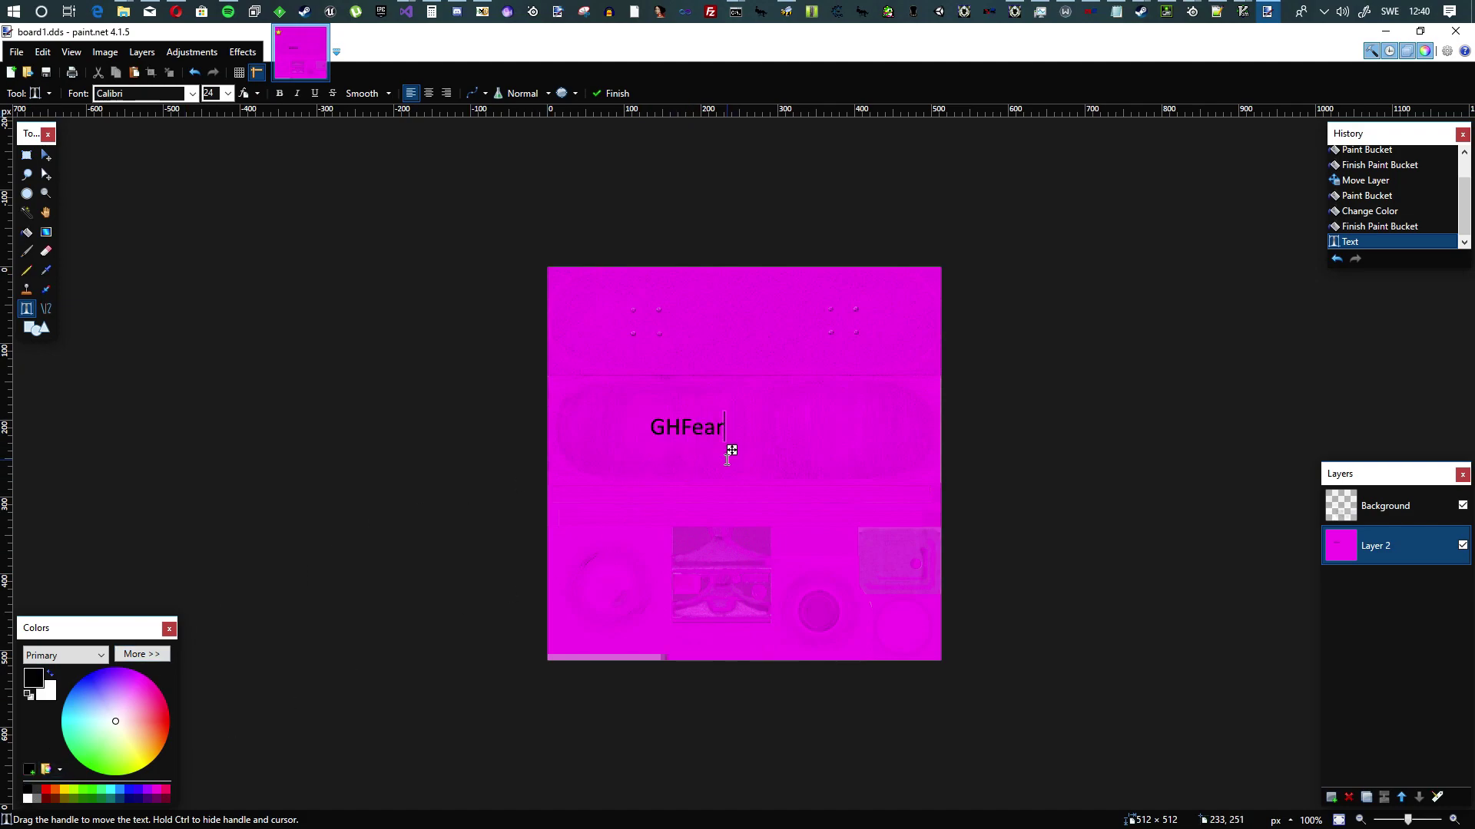
drag(733, 450, 791, 454)
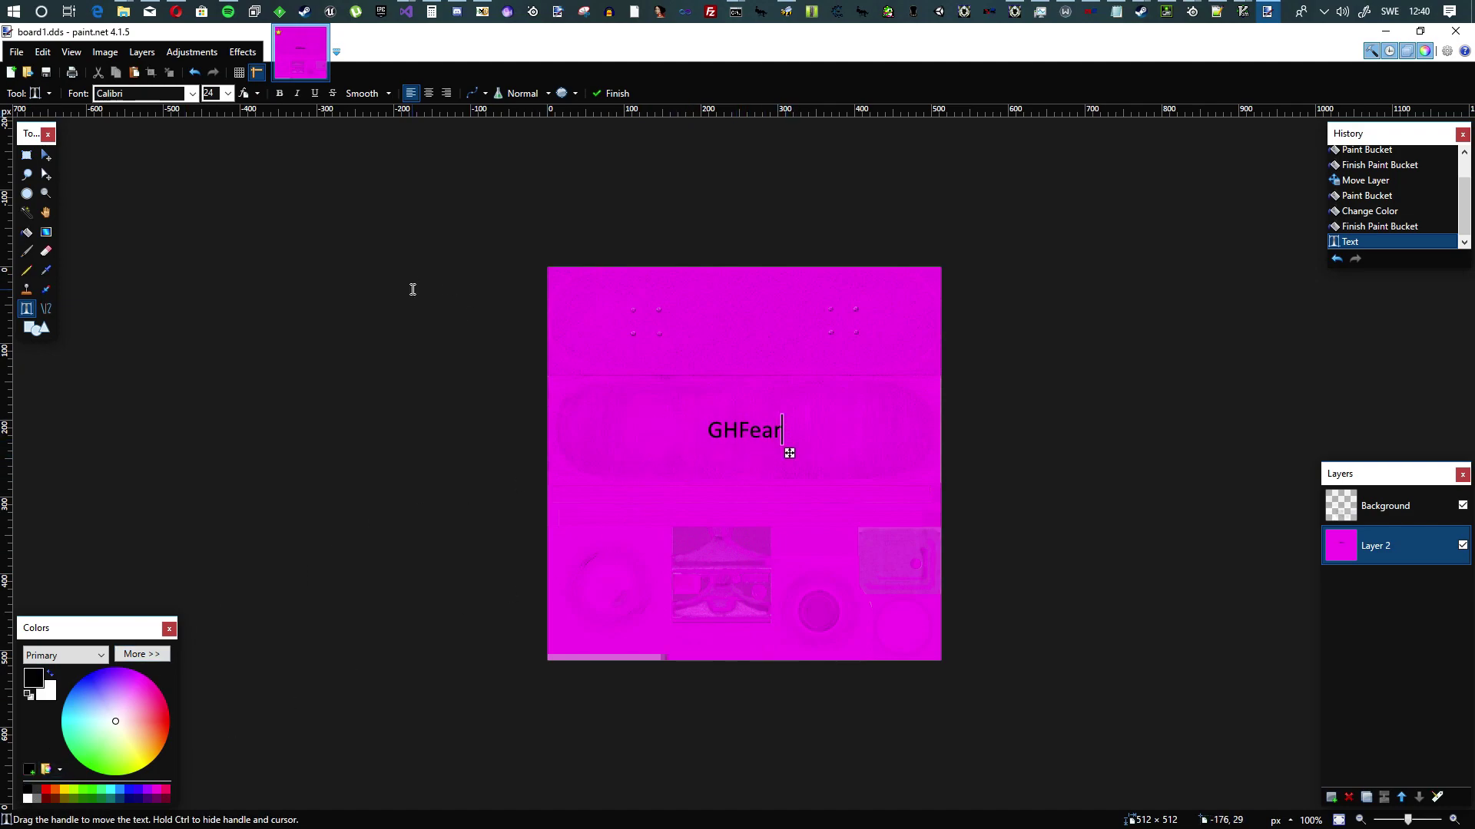
Start saving the image and switch to HxD to check the compression format in the header of board1.dds
click(47, 74)
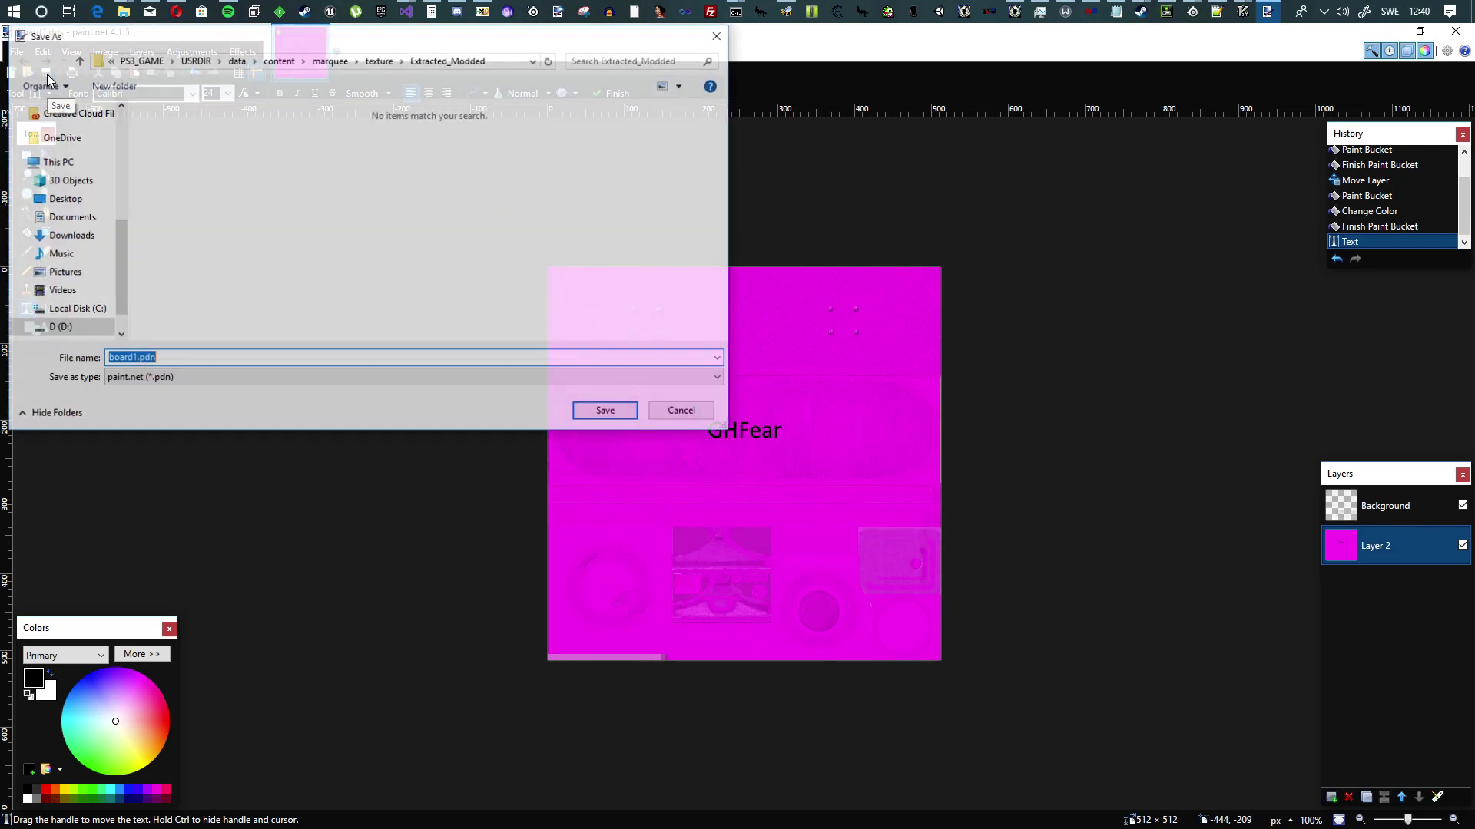
click(367, 381)
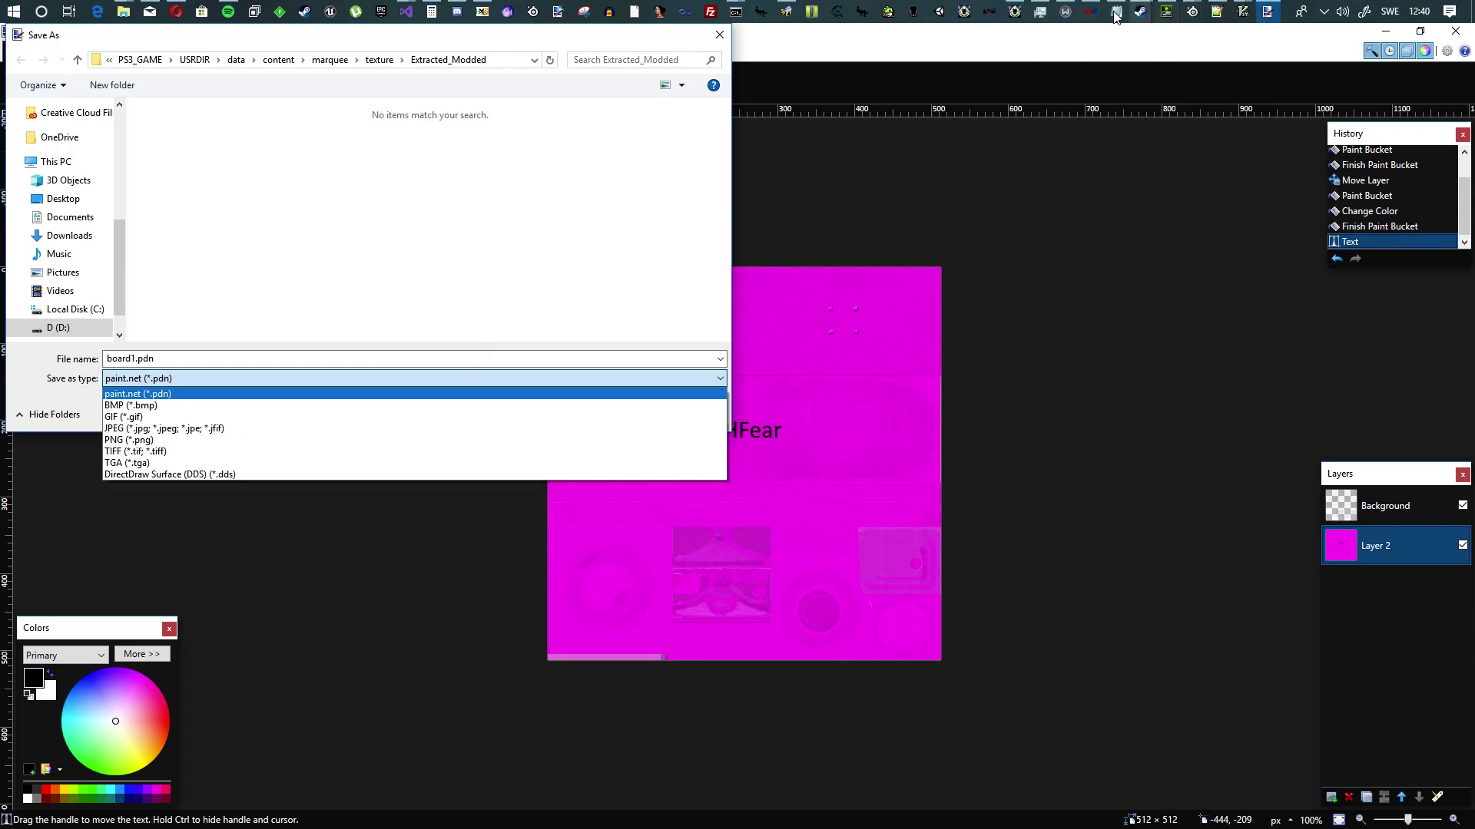
click(484, 11)
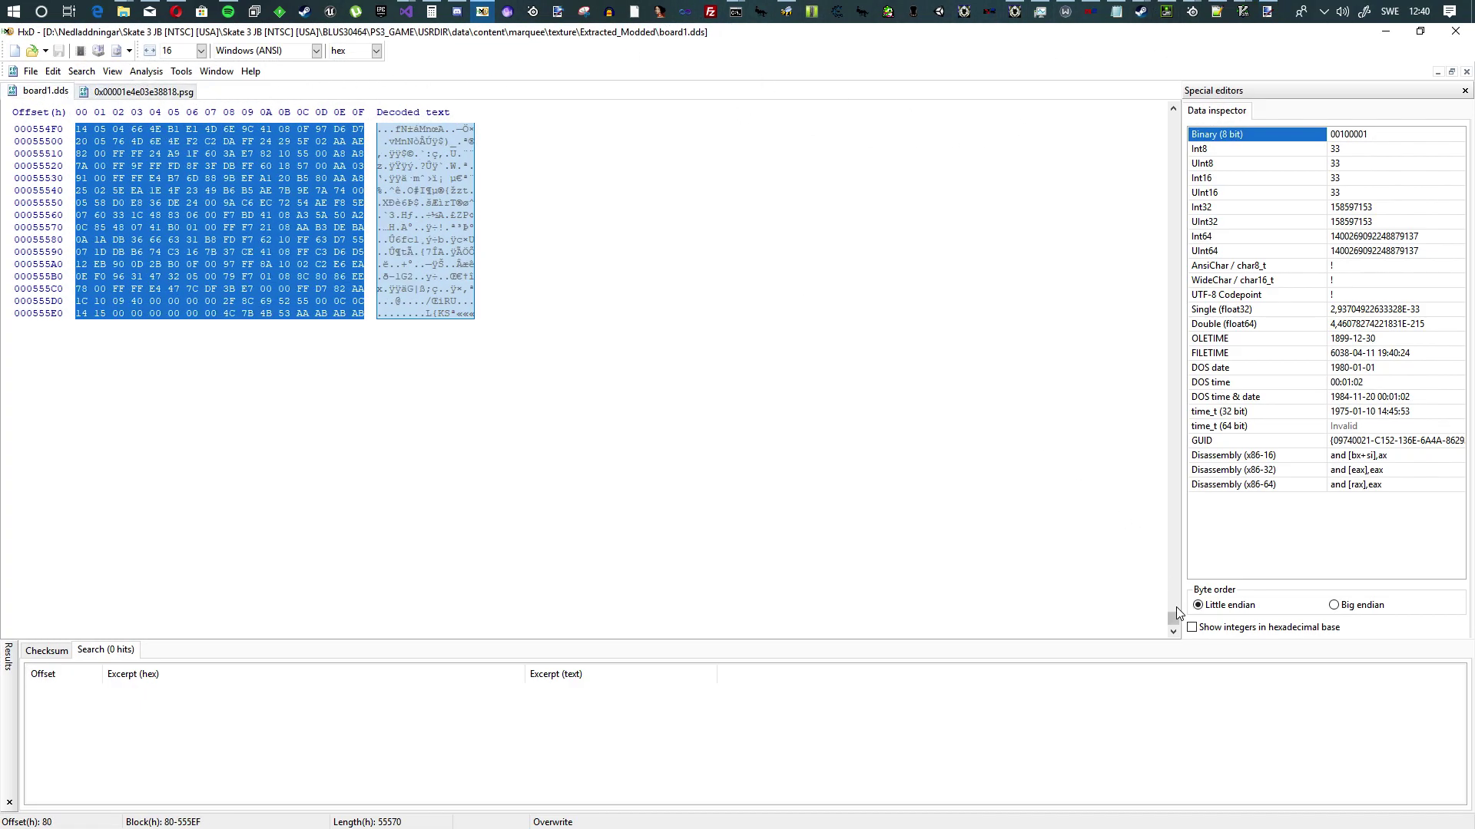
drag(1176, 614, 1123, 115)
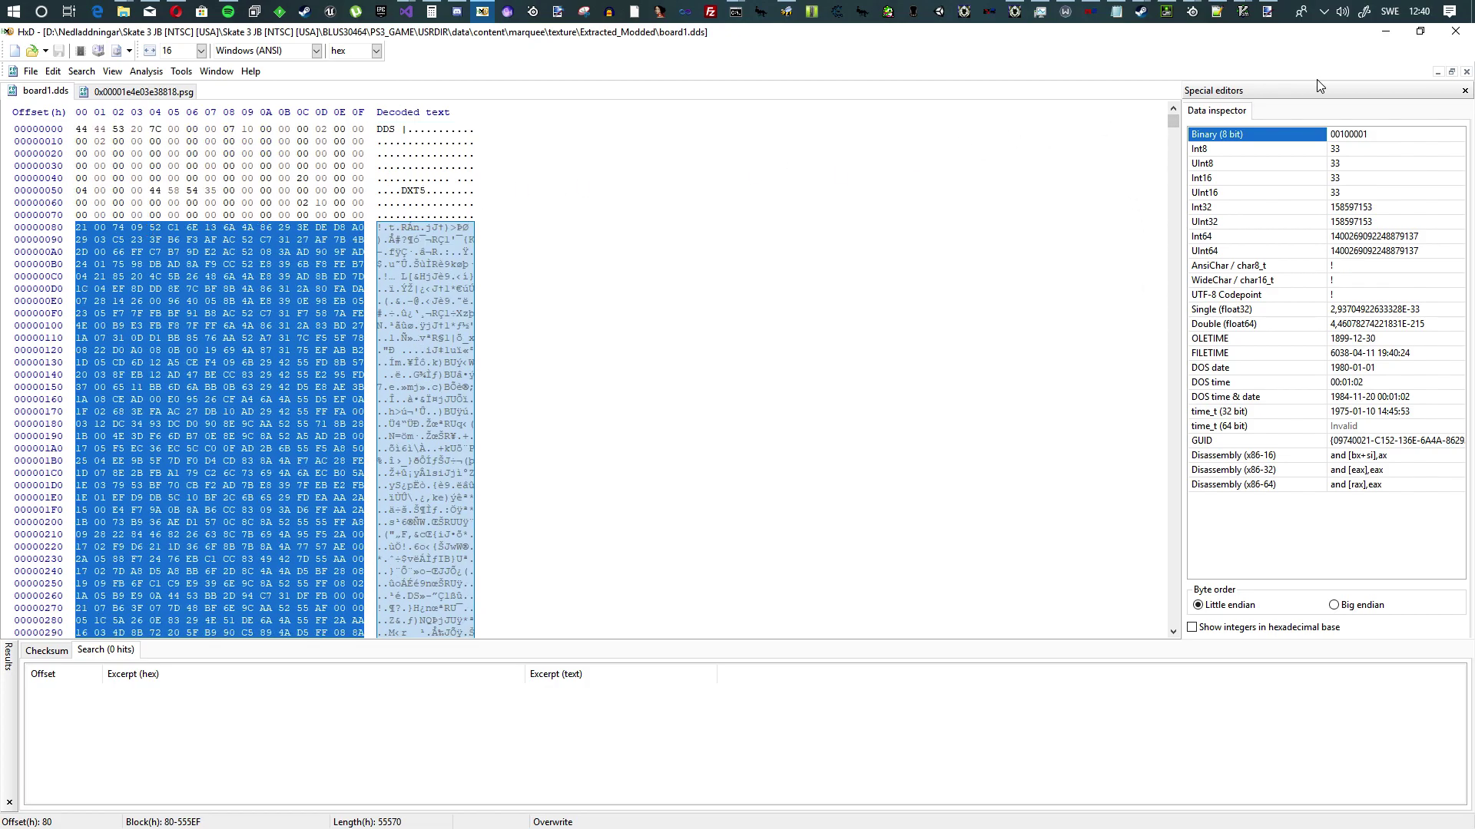
click(1382, 32)
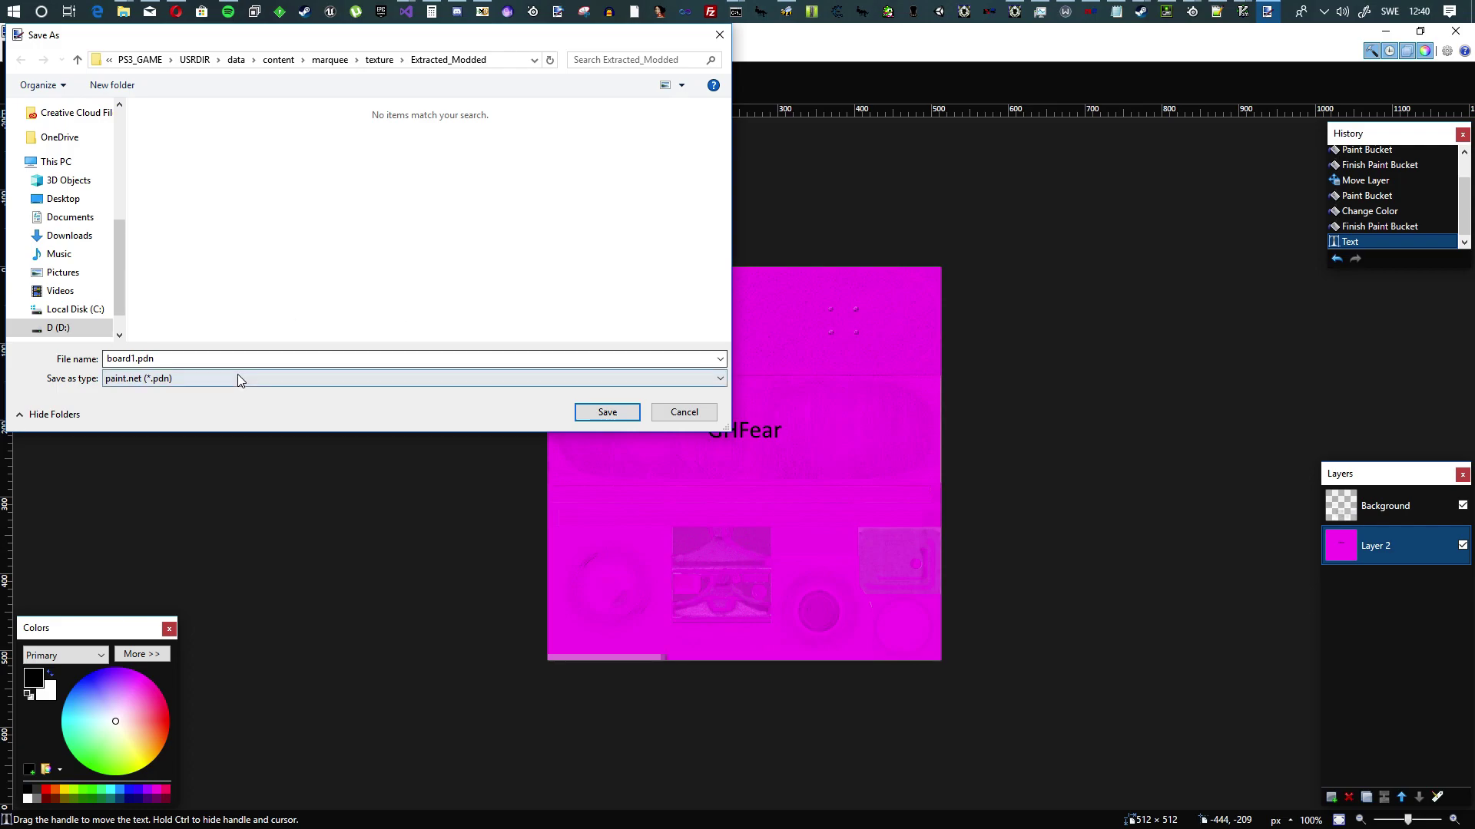
Save the image in the Extracted_Modded folder as board1modded.dds in DirectDraw Surface (DDS) format
click(239, 376)
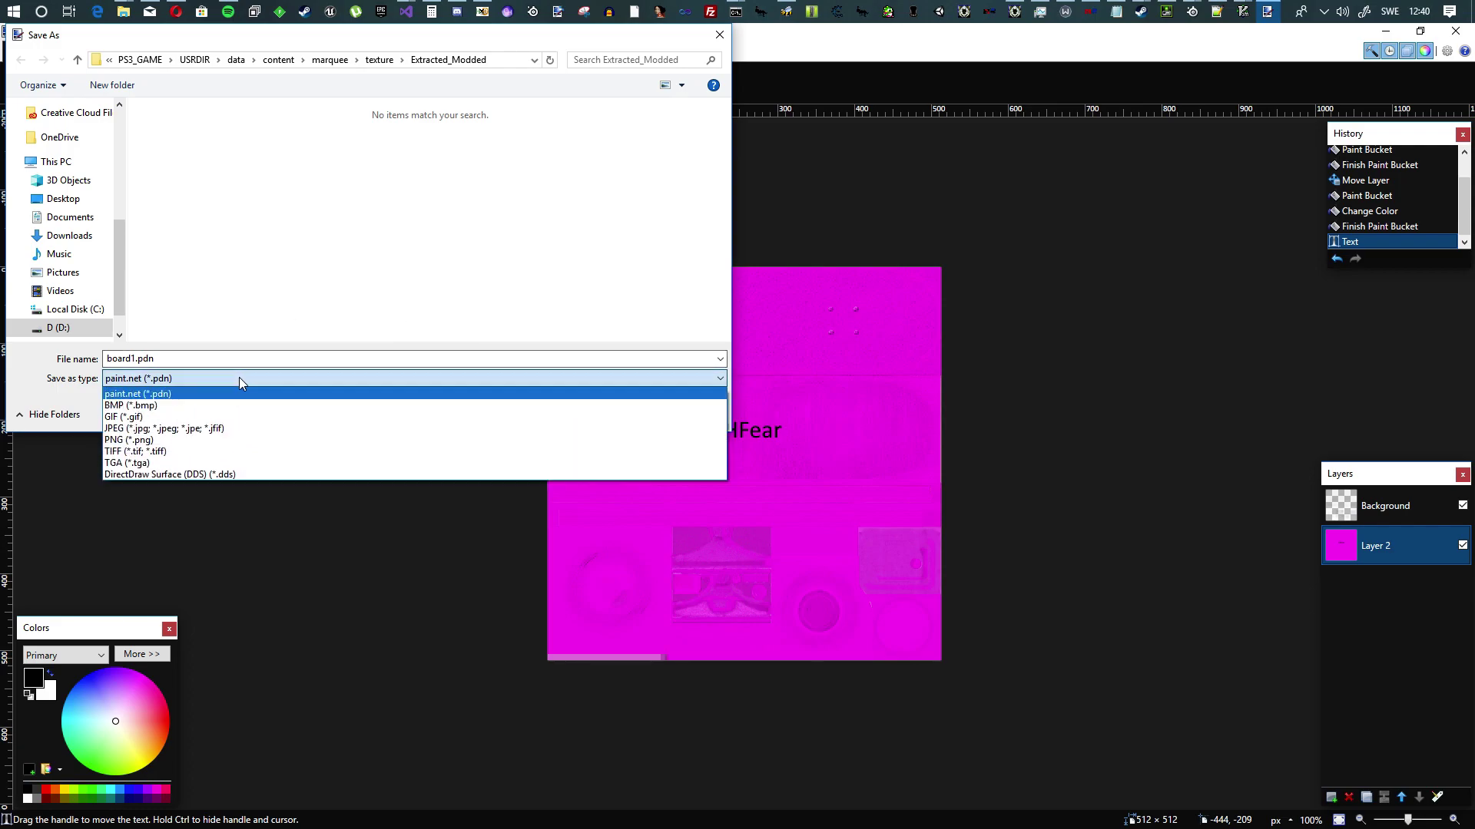
click(190, 475)
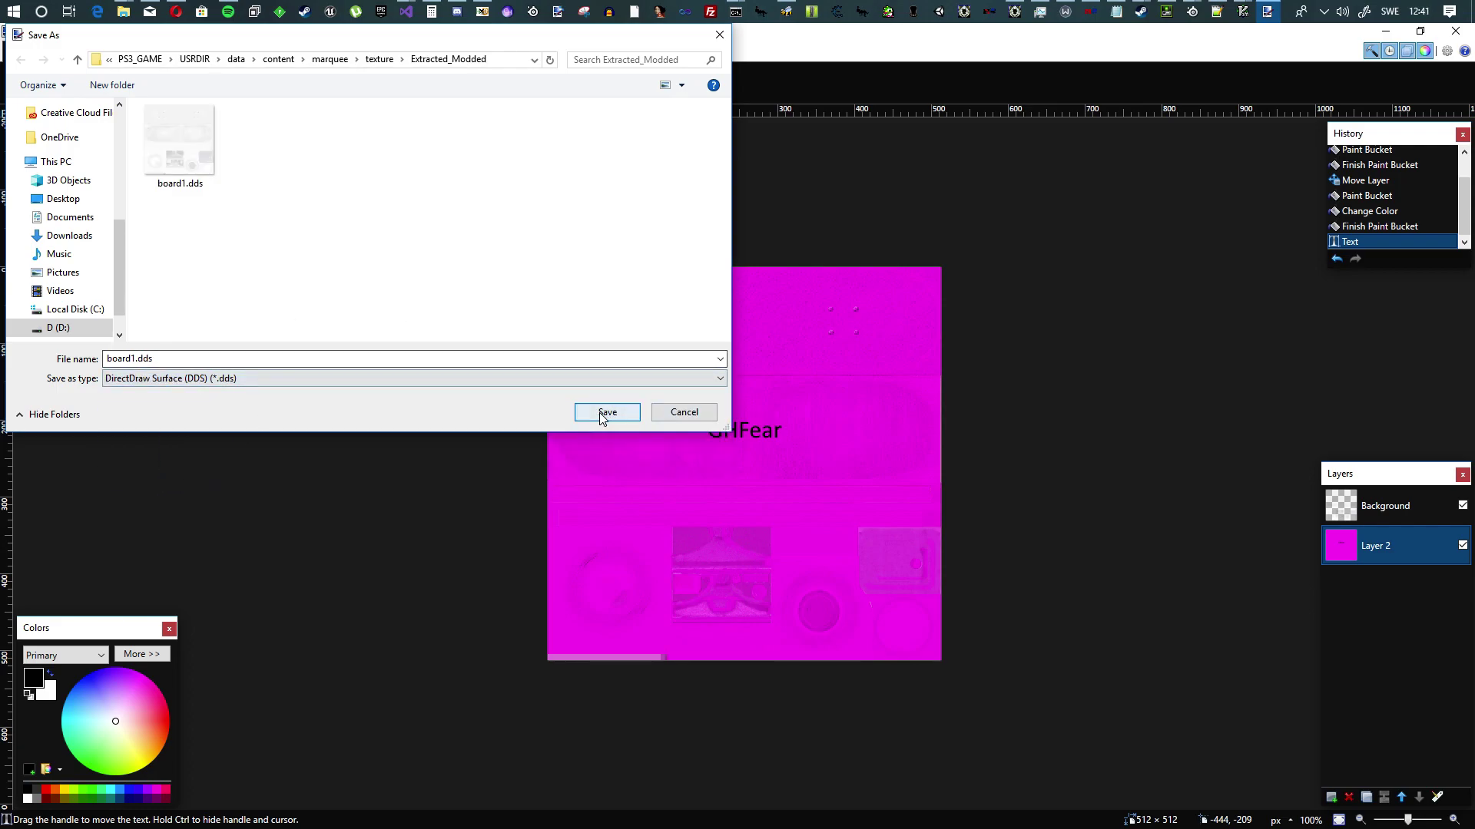
click(135, 359)
click(136, 358)
double_click(136, 358)
click(139, 357)
text(modded)
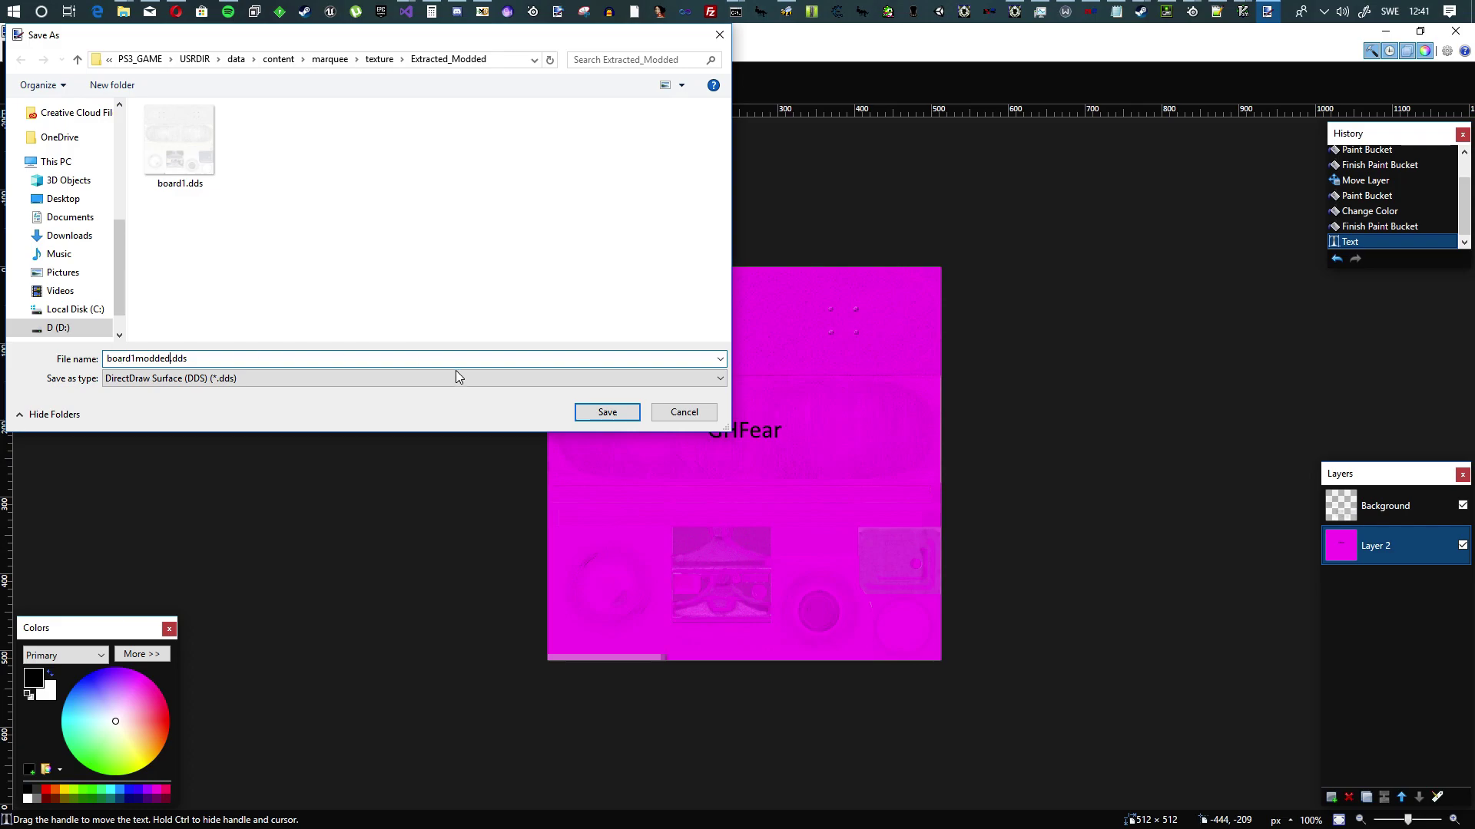
click(605, 413)
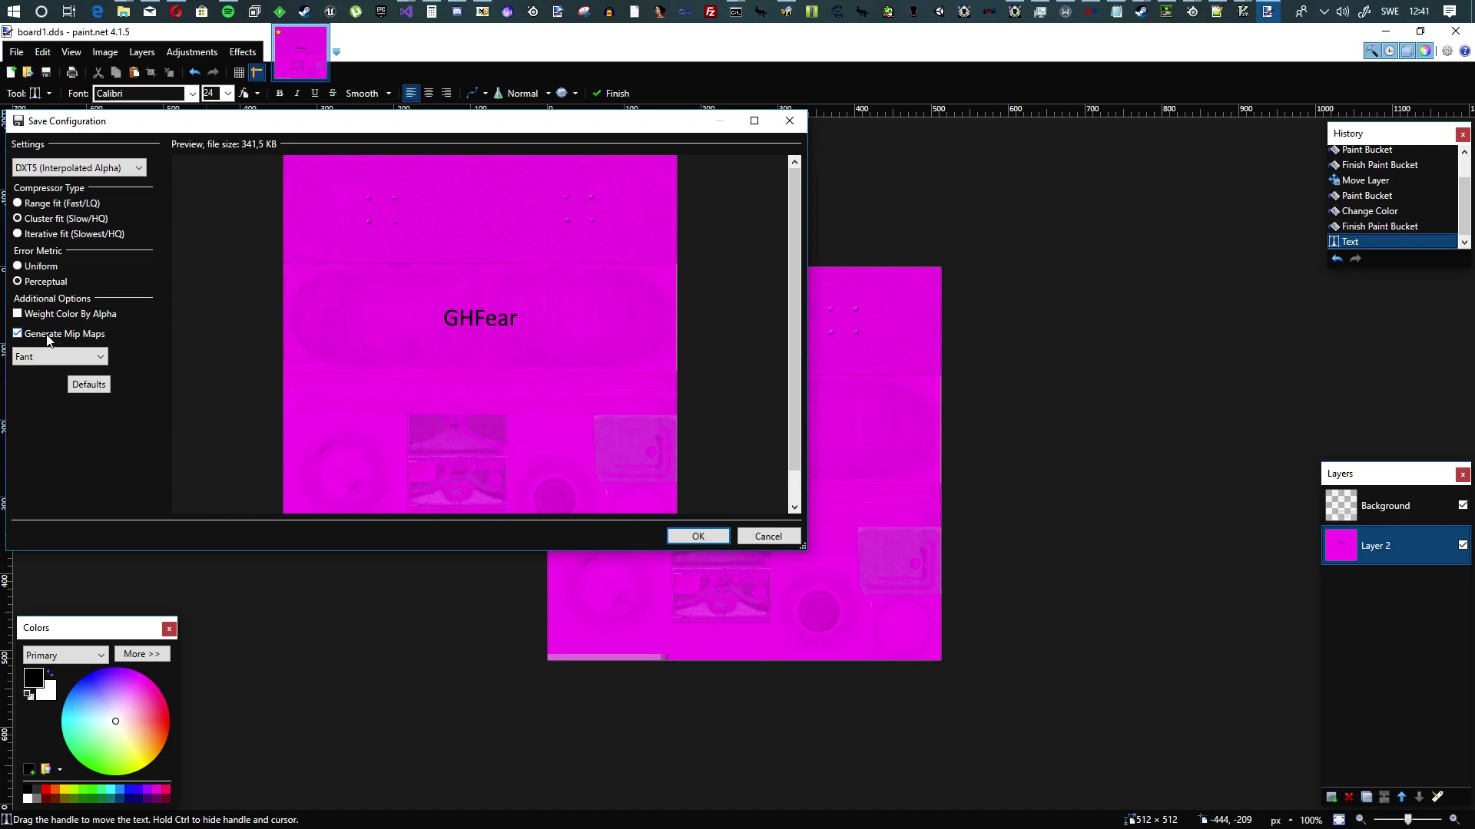
Choose DXT5 (Interpolated Alpha) as the DDS compression and flatten the image to finish saving
click(96, 168)
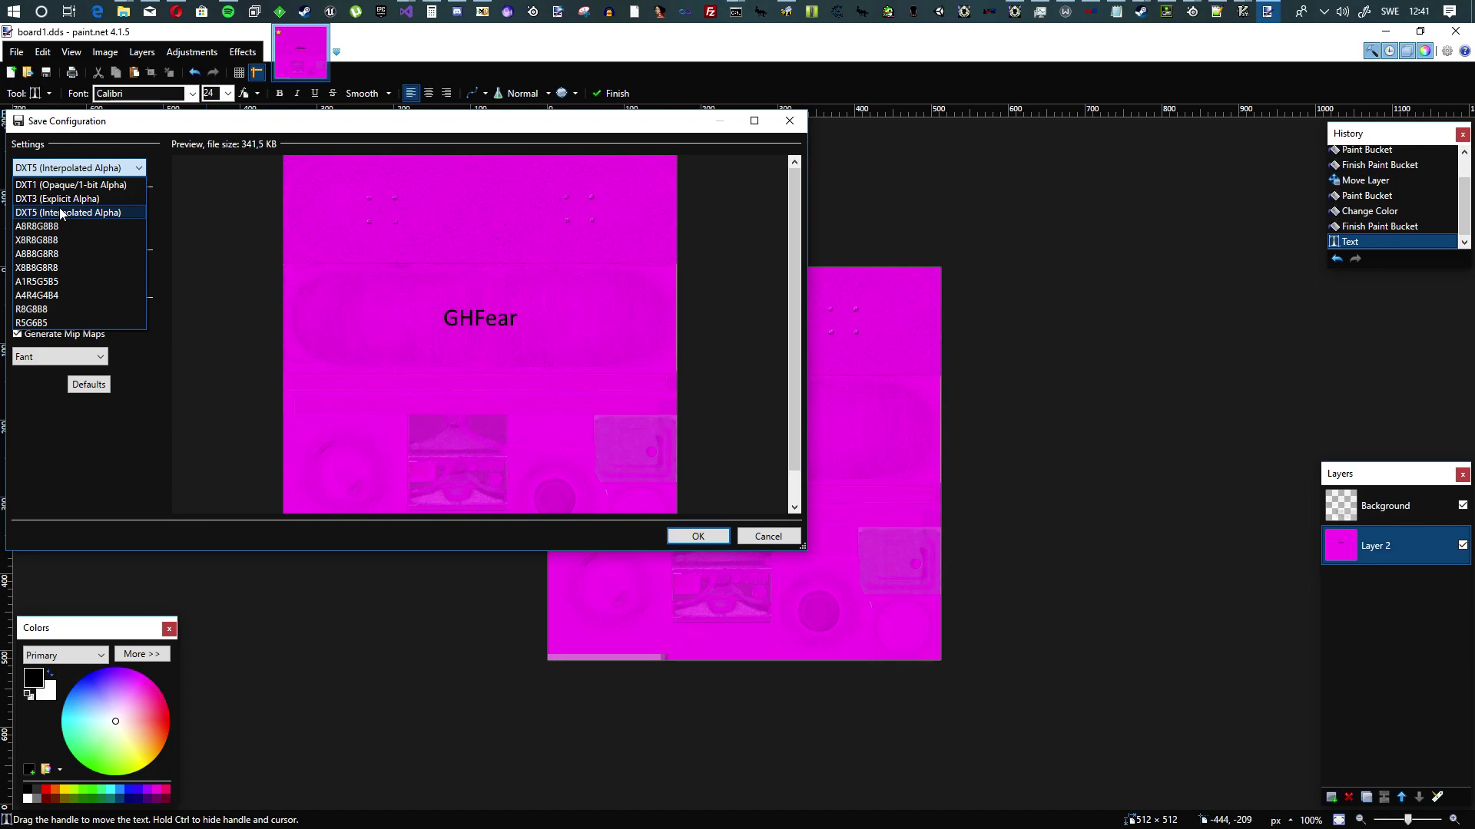
click(64, 214)
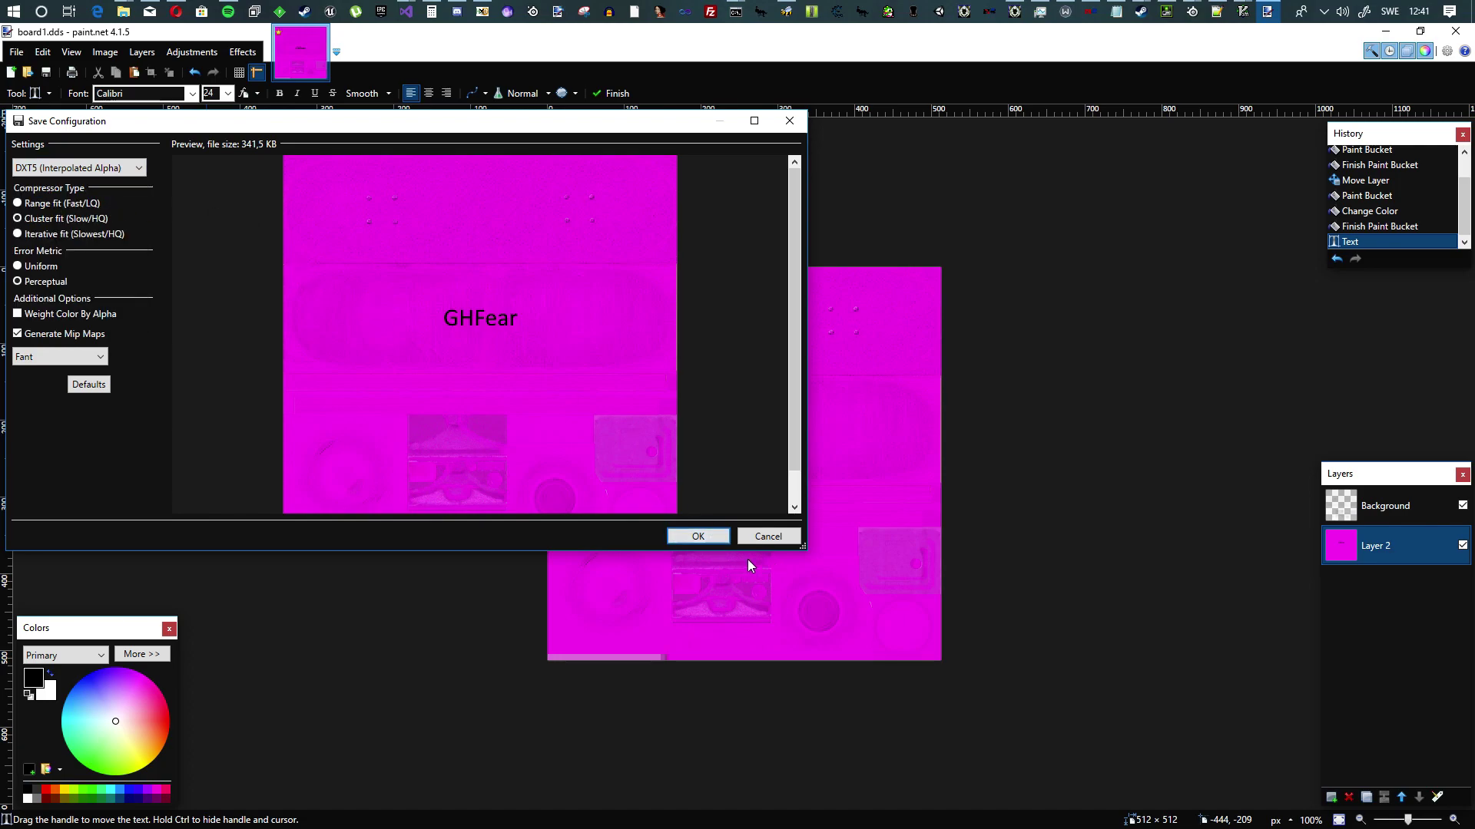
click(701, 538)
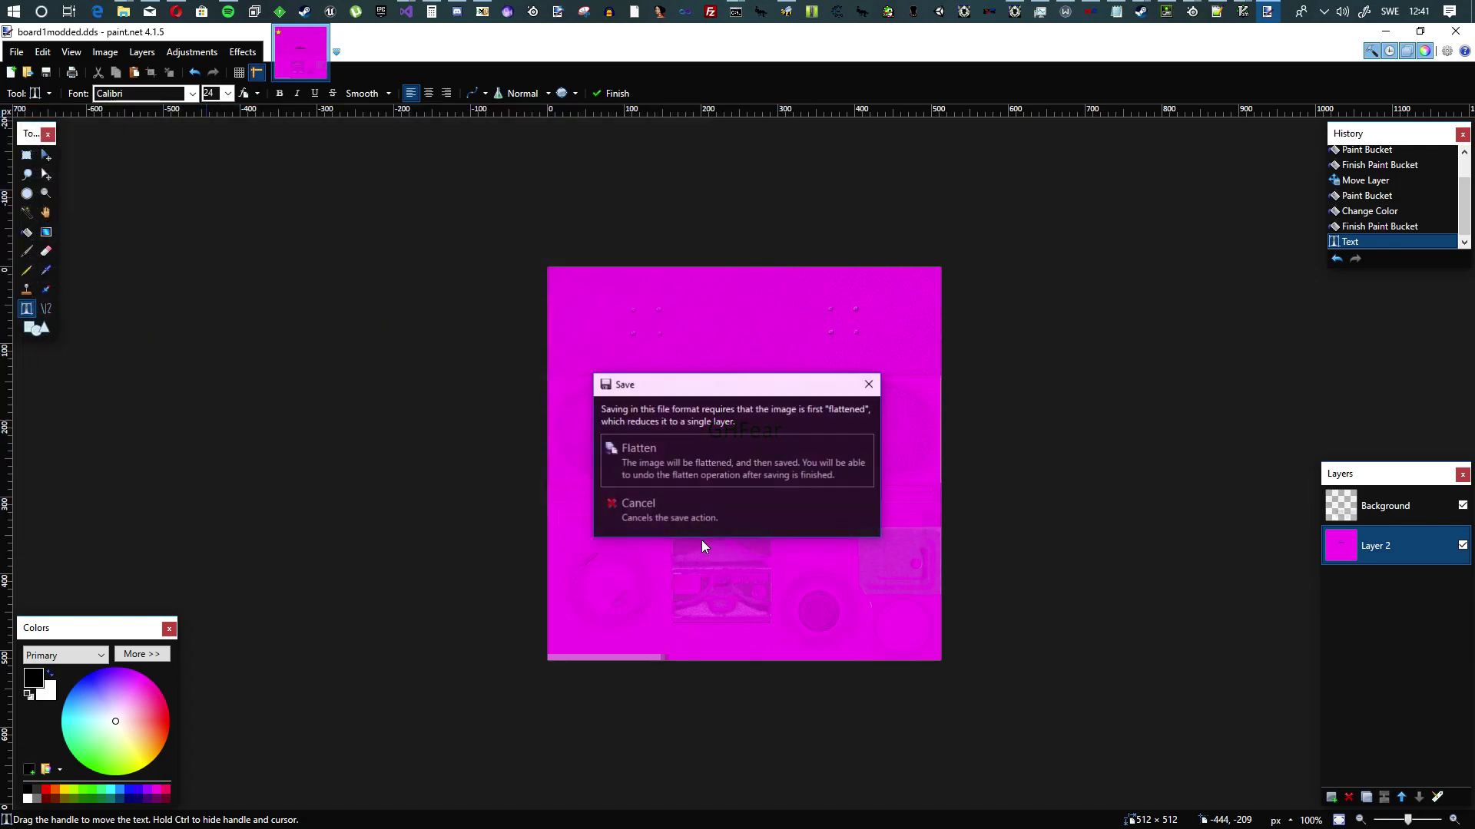
click(659, 454)
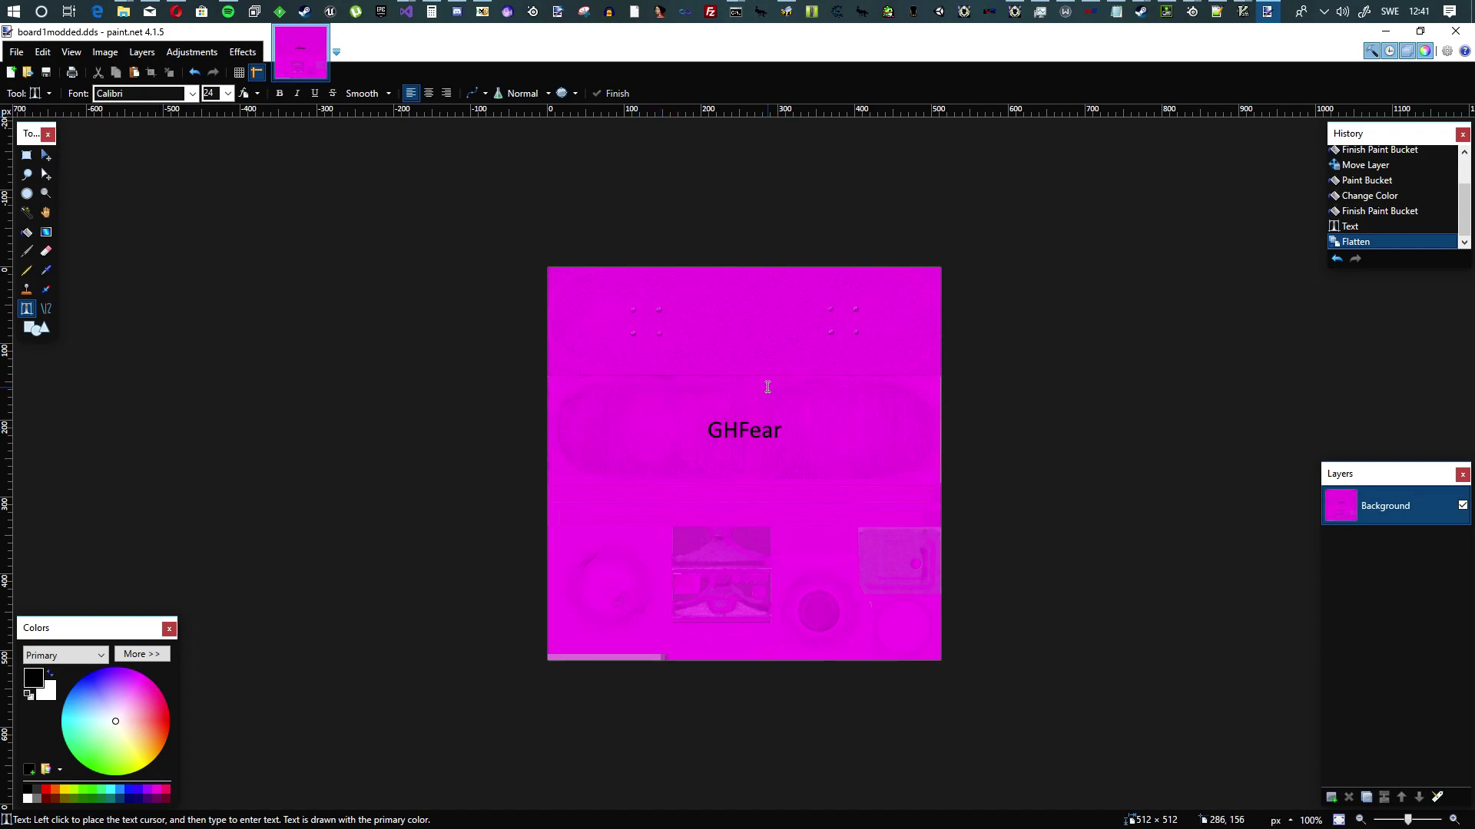
Undo the flatten in paint.net and open board1modded.dds from the Extracted_Modded folder in HxD
key(ctrl+z)
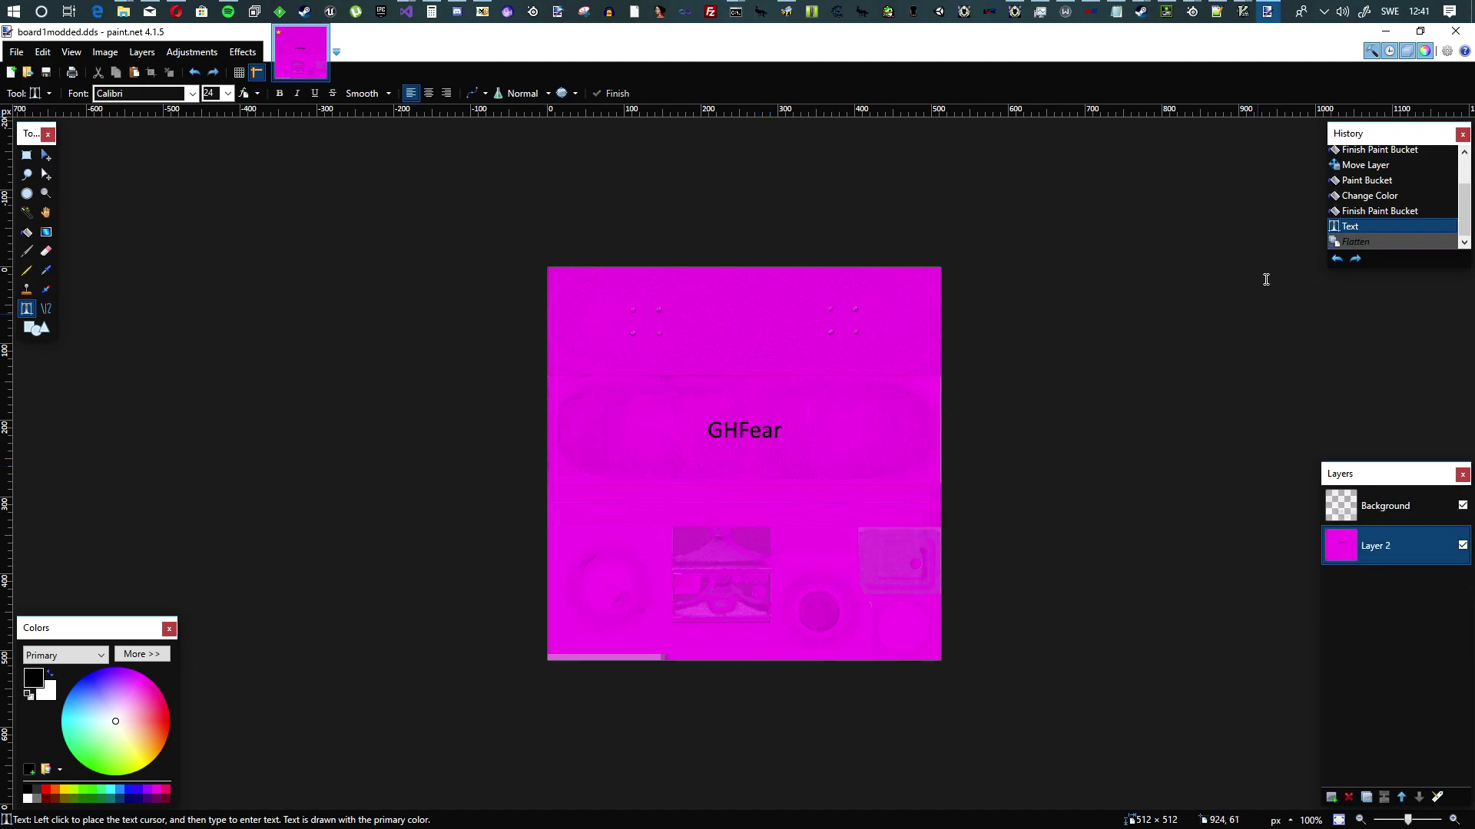
click(1386, 31)
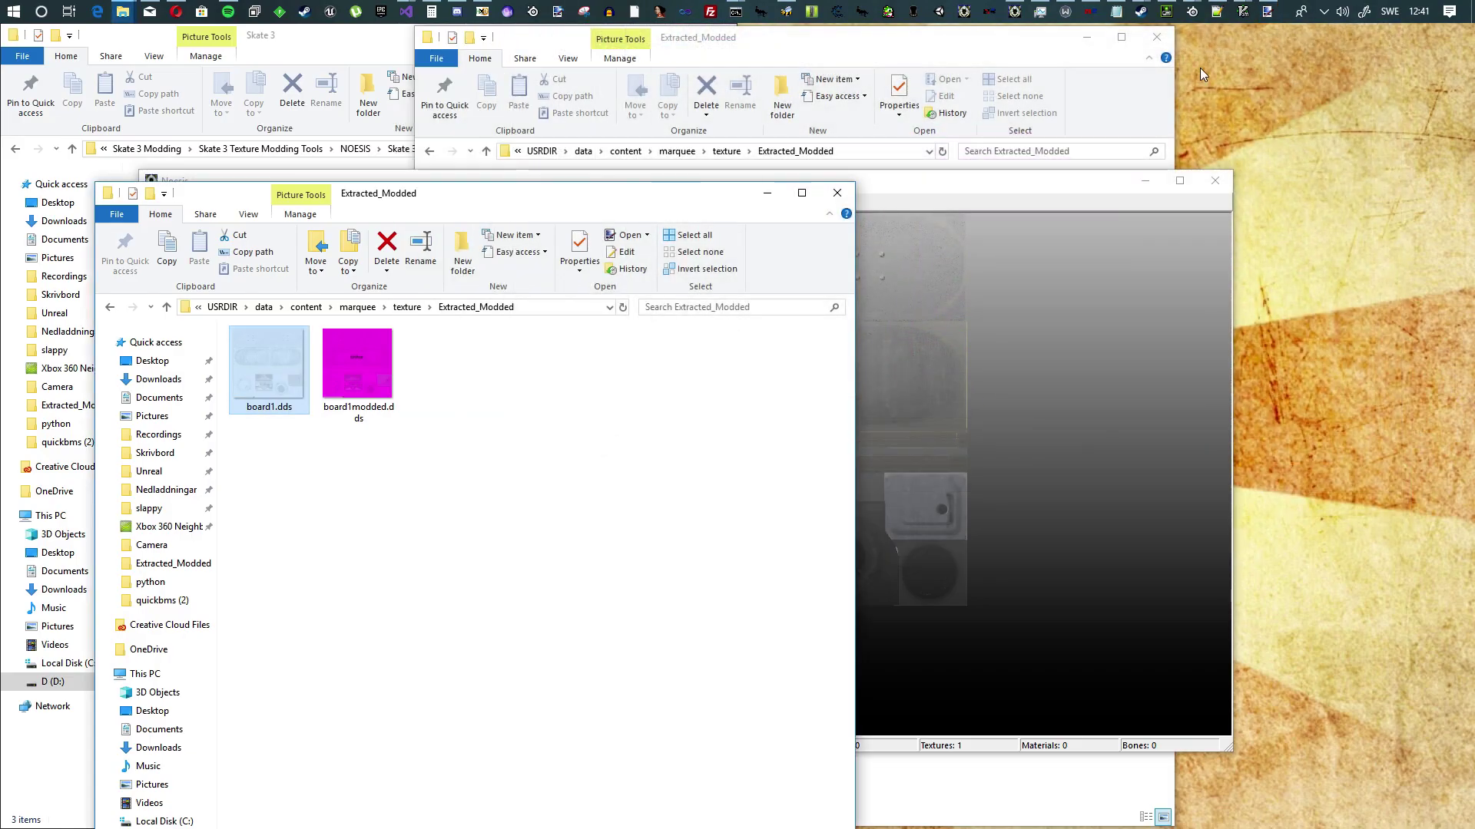
click(364, 373)
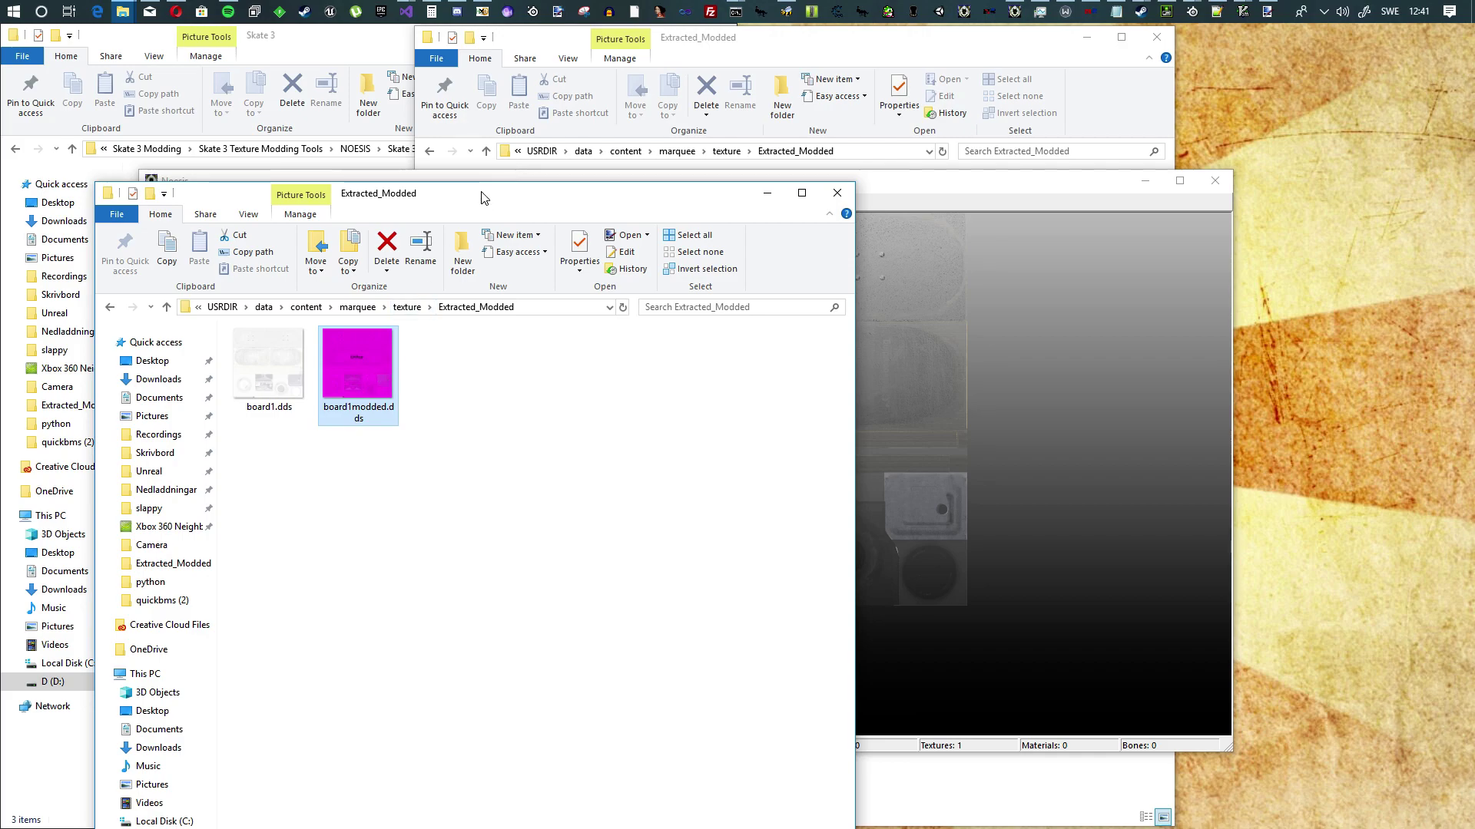
drag(484, 195, 652, 43)
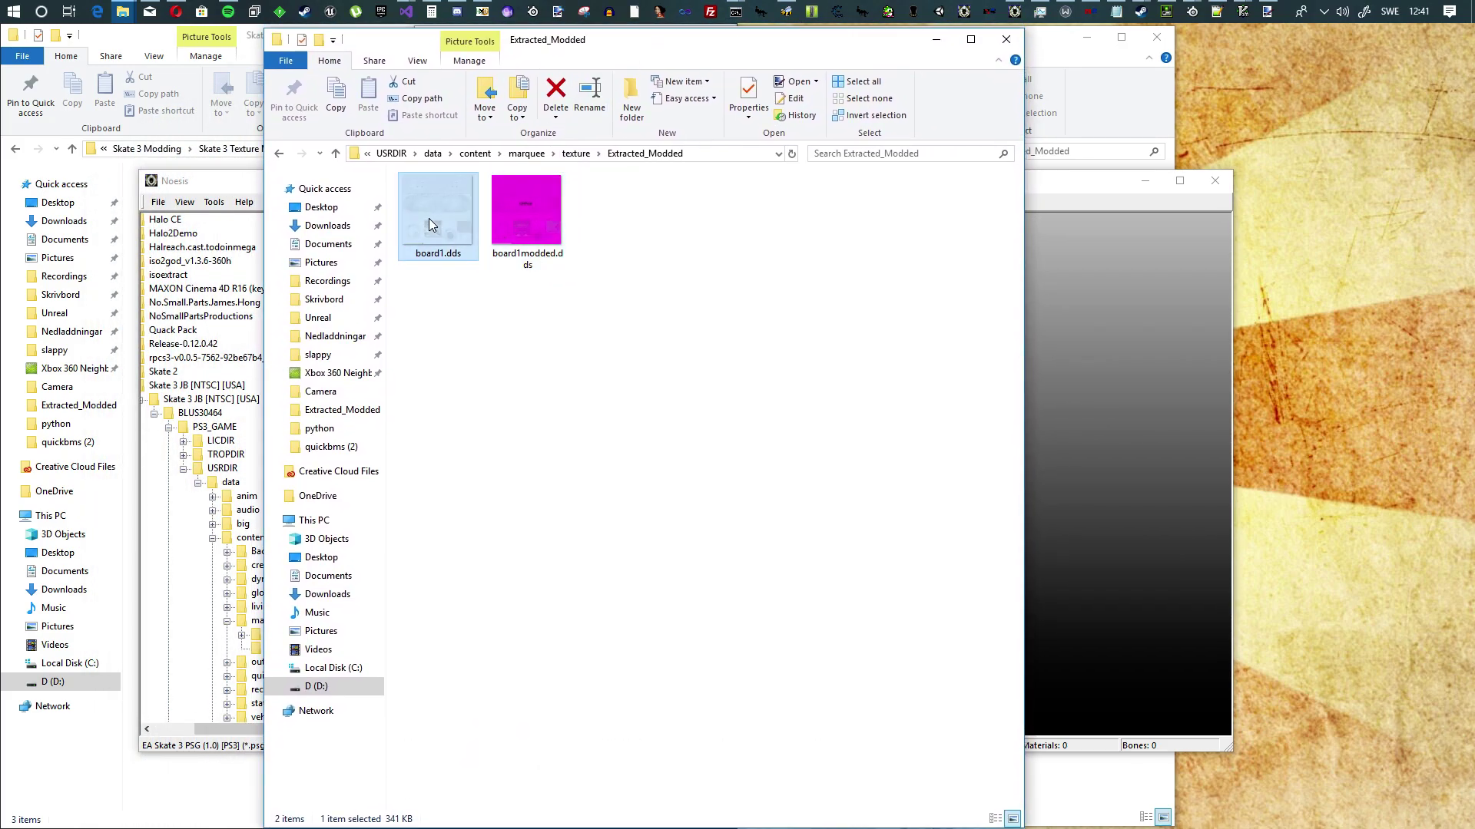
click(481, 12)
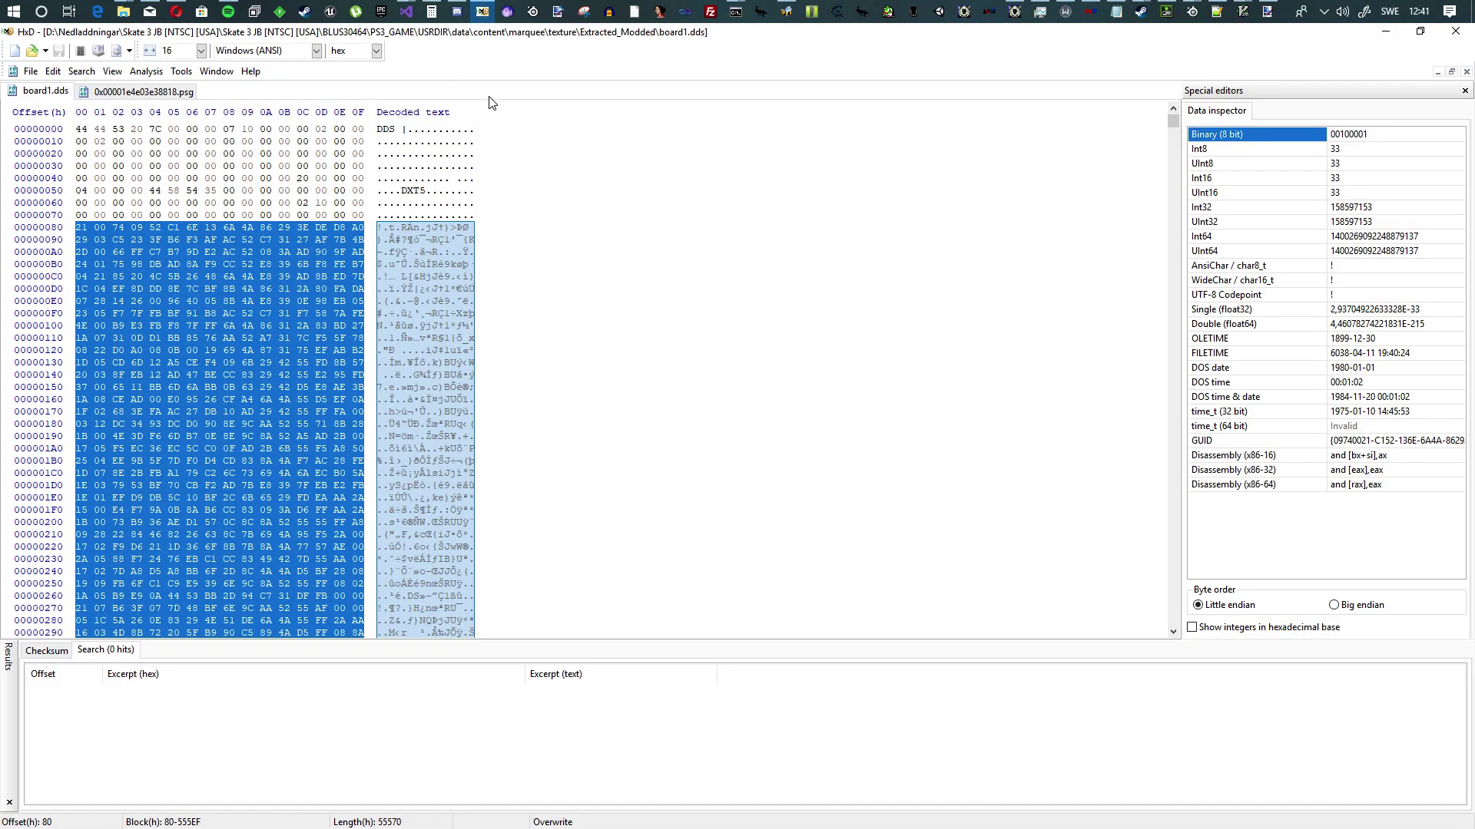
drag(522, 35, 651, 119)
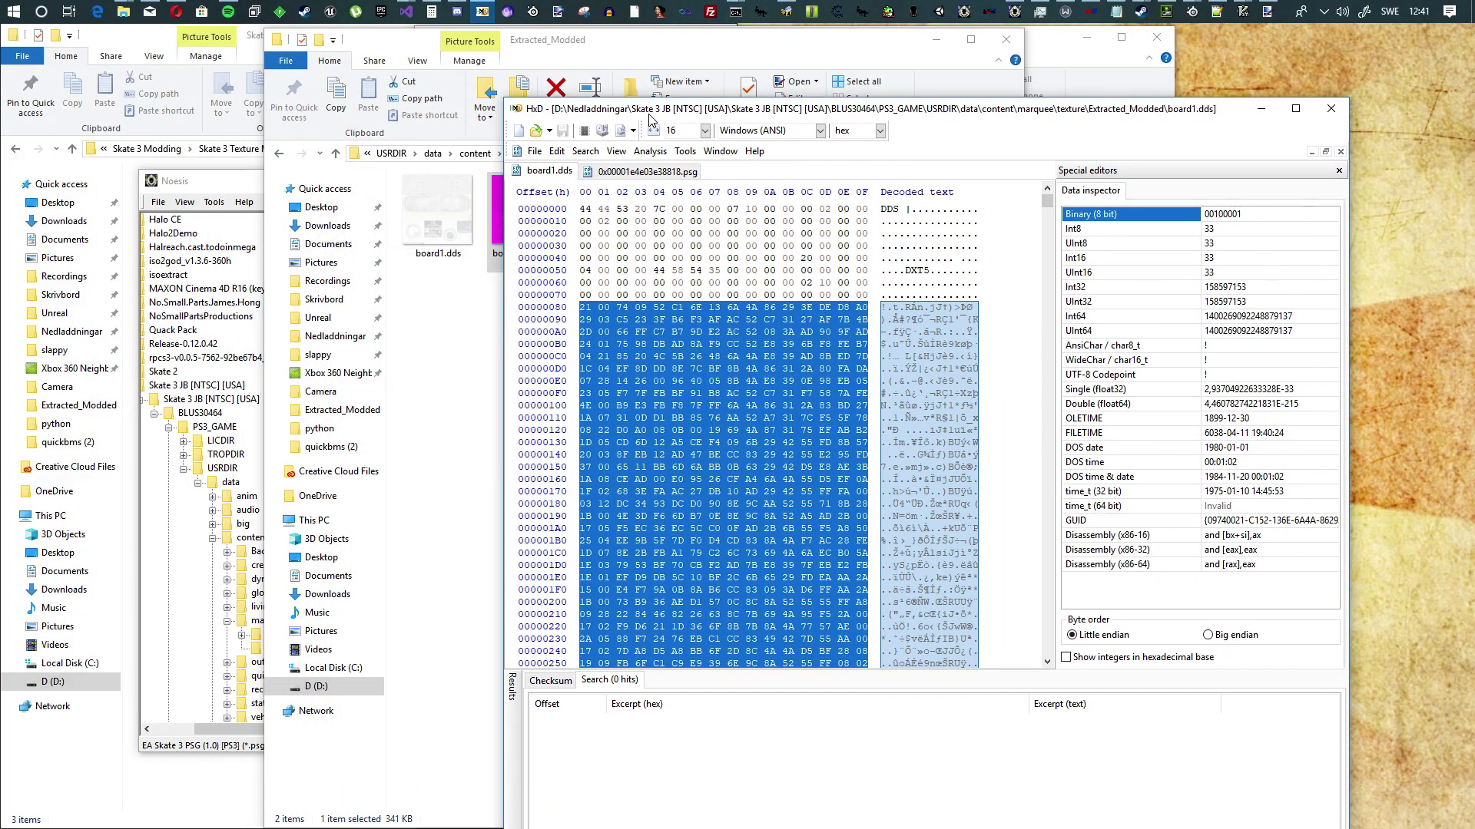
drag(499, 223, 728, 259)
Select the texture data of board1modded.dds from offset 80 to the end and compare the block length with the board1.dds selection
click(573, 171)
click(758, 171)
click(564, 175)
click(733, 171)
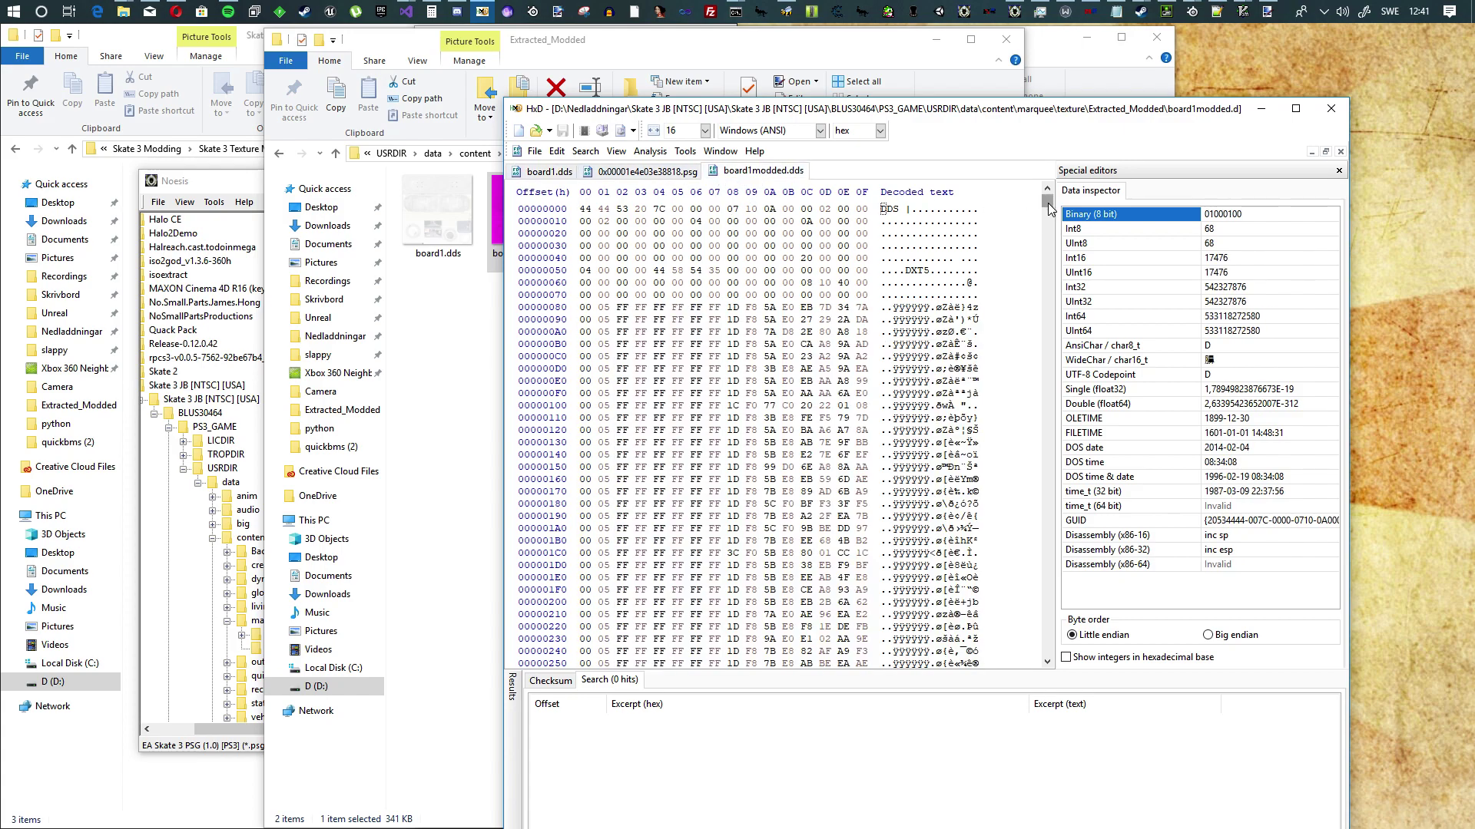
drag(1049, 208, 1049, 652)
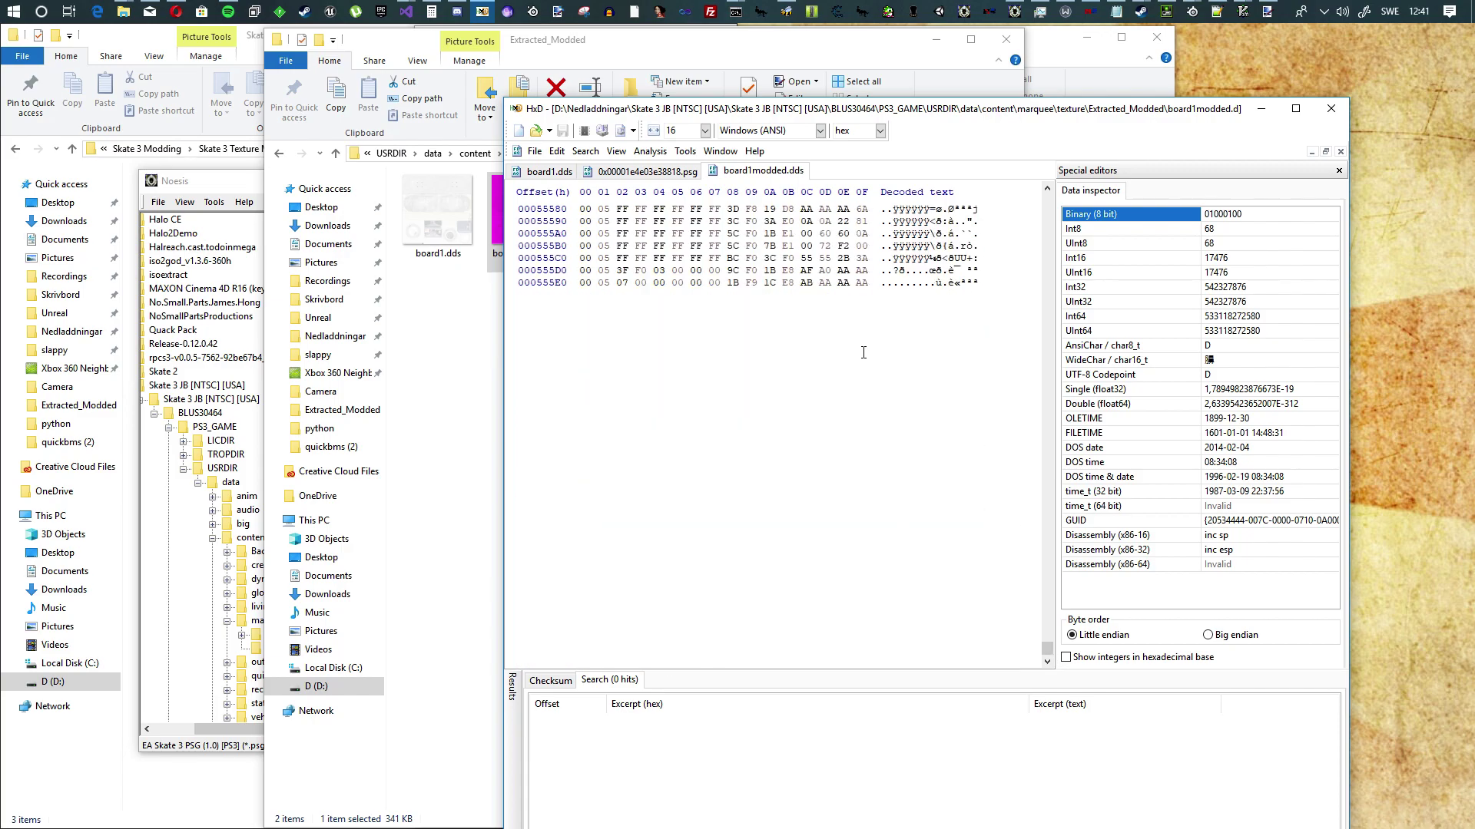
click(868, 295)
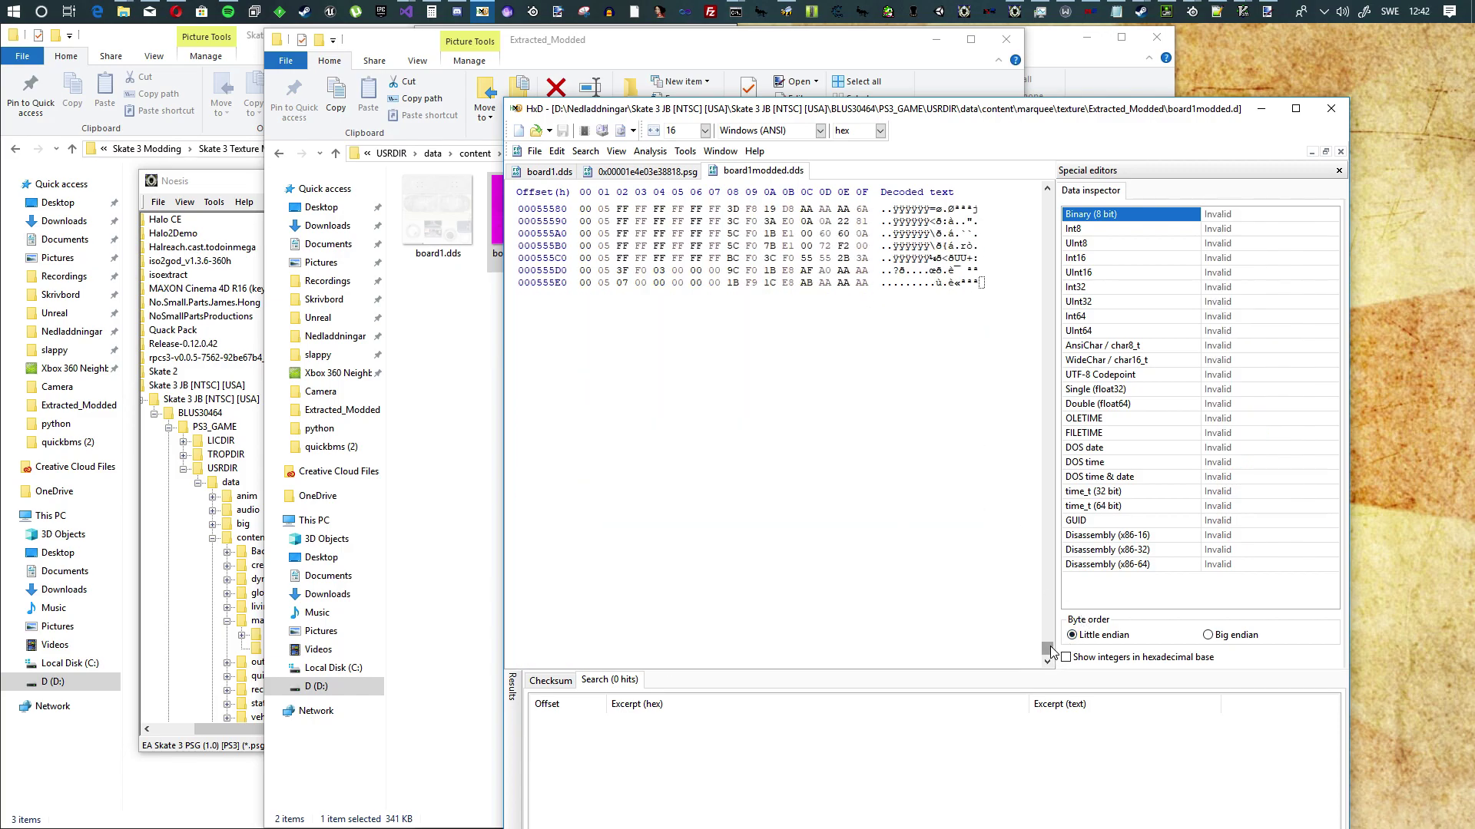
drag(1047, 658, 1014, 177)
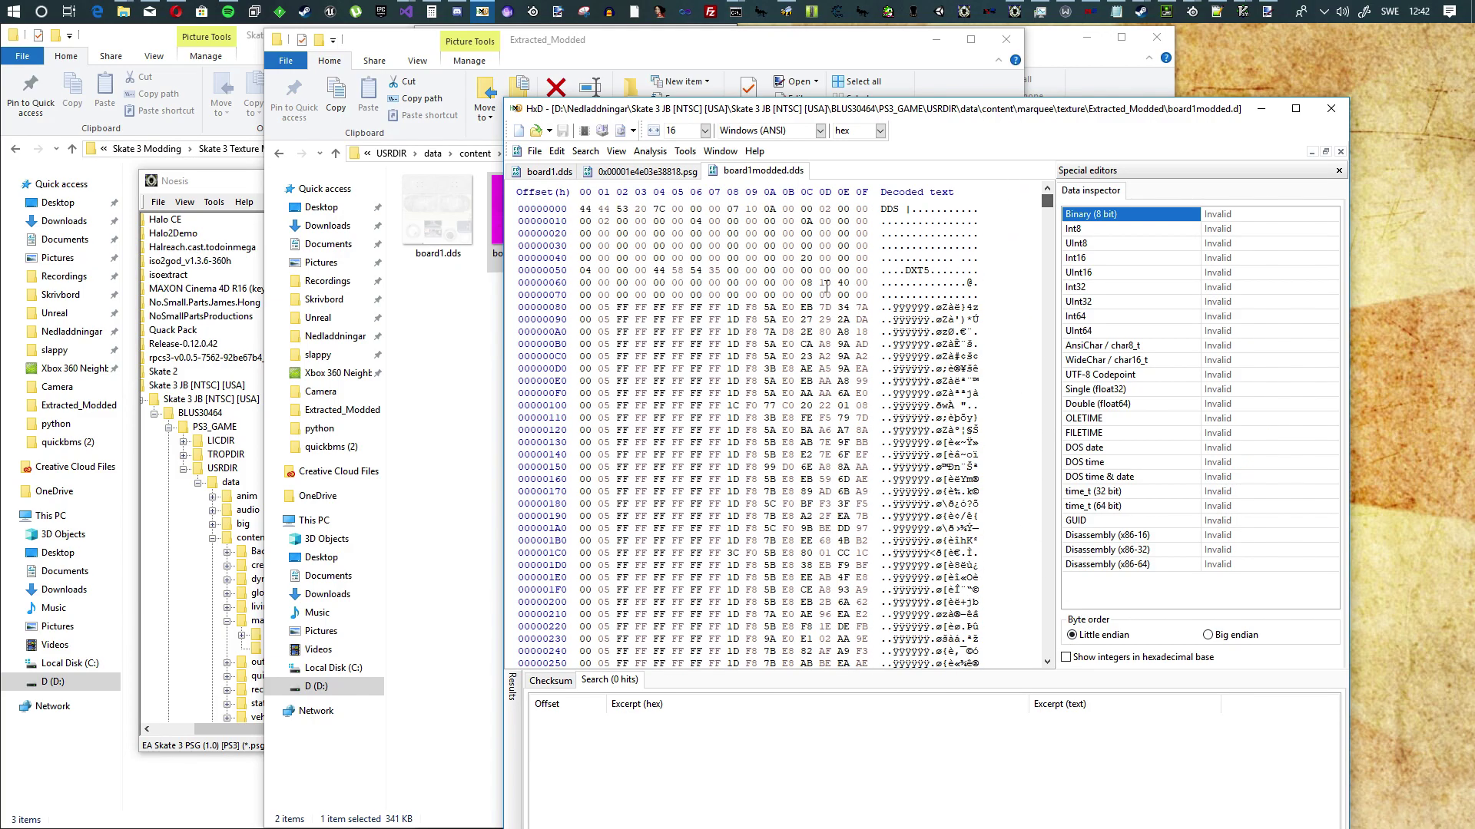
shift+click(581, 308)
double_click(909, 110)
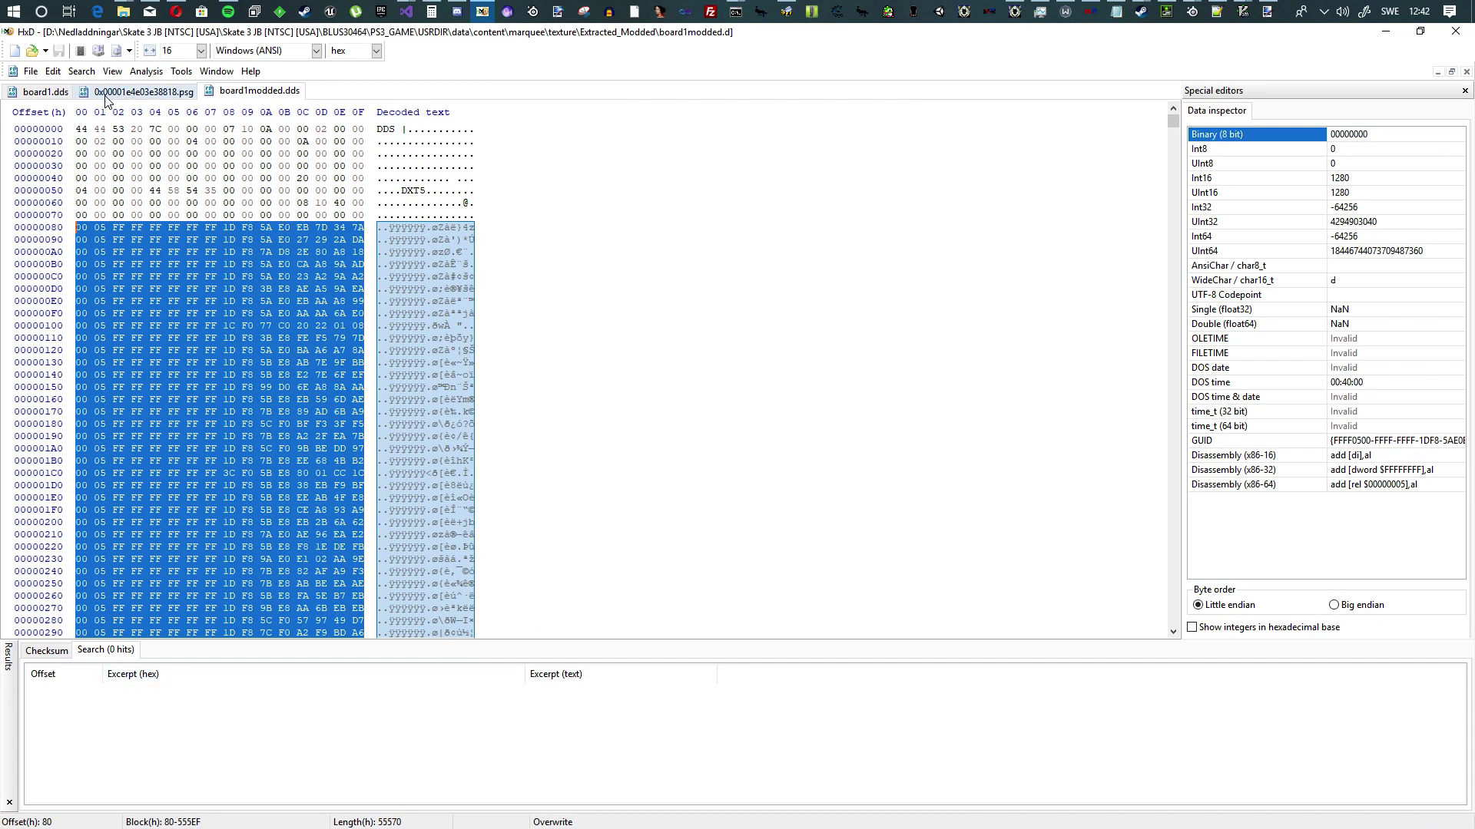
click(52, 93)
click(252, 95)
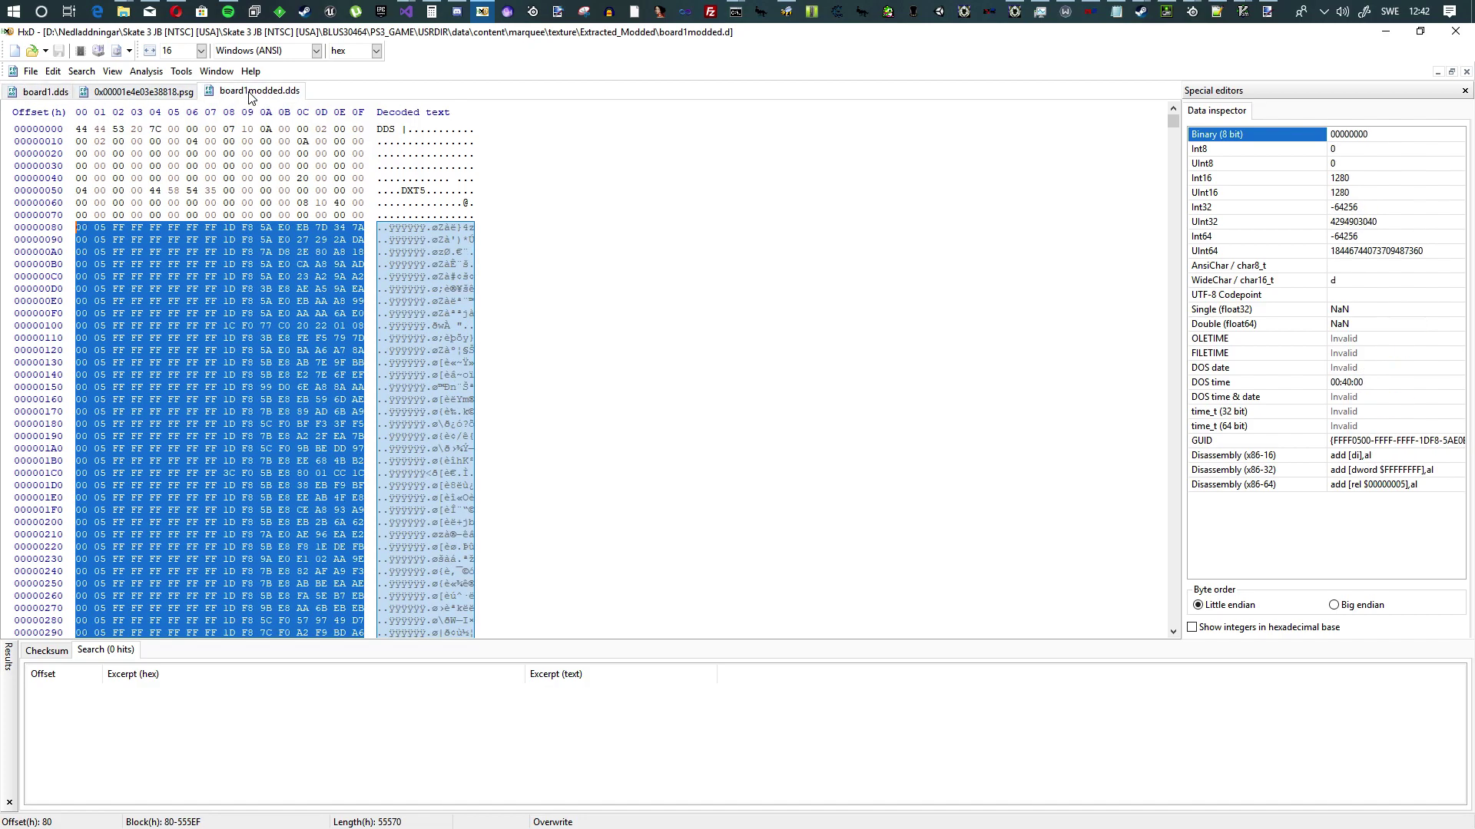
click(53, 94)
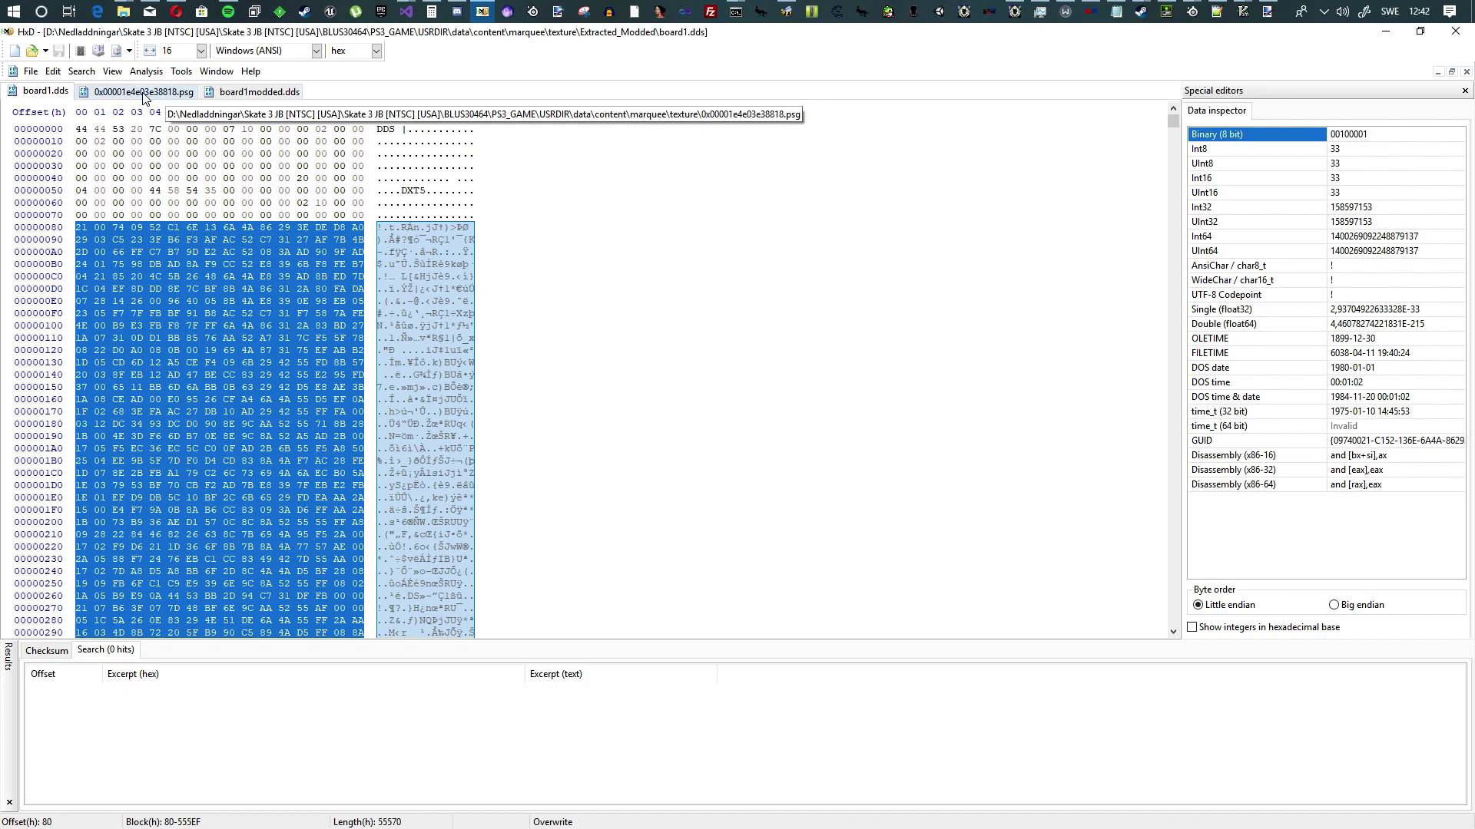
click(285, 94)
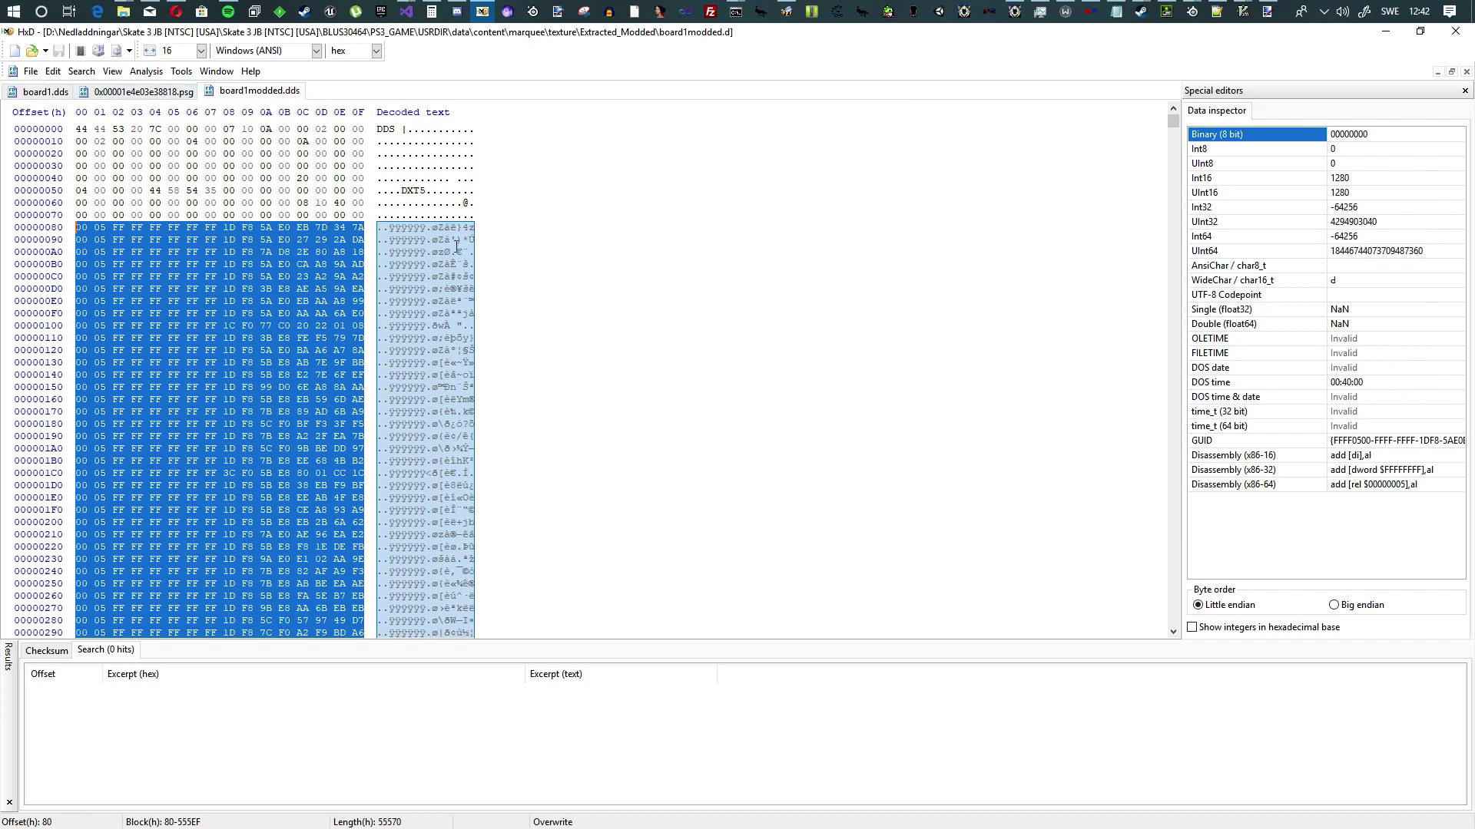
Clear the selection, reselect the board1modded.dds block from offset 80 to 555EF, and copy it
key(Escape)
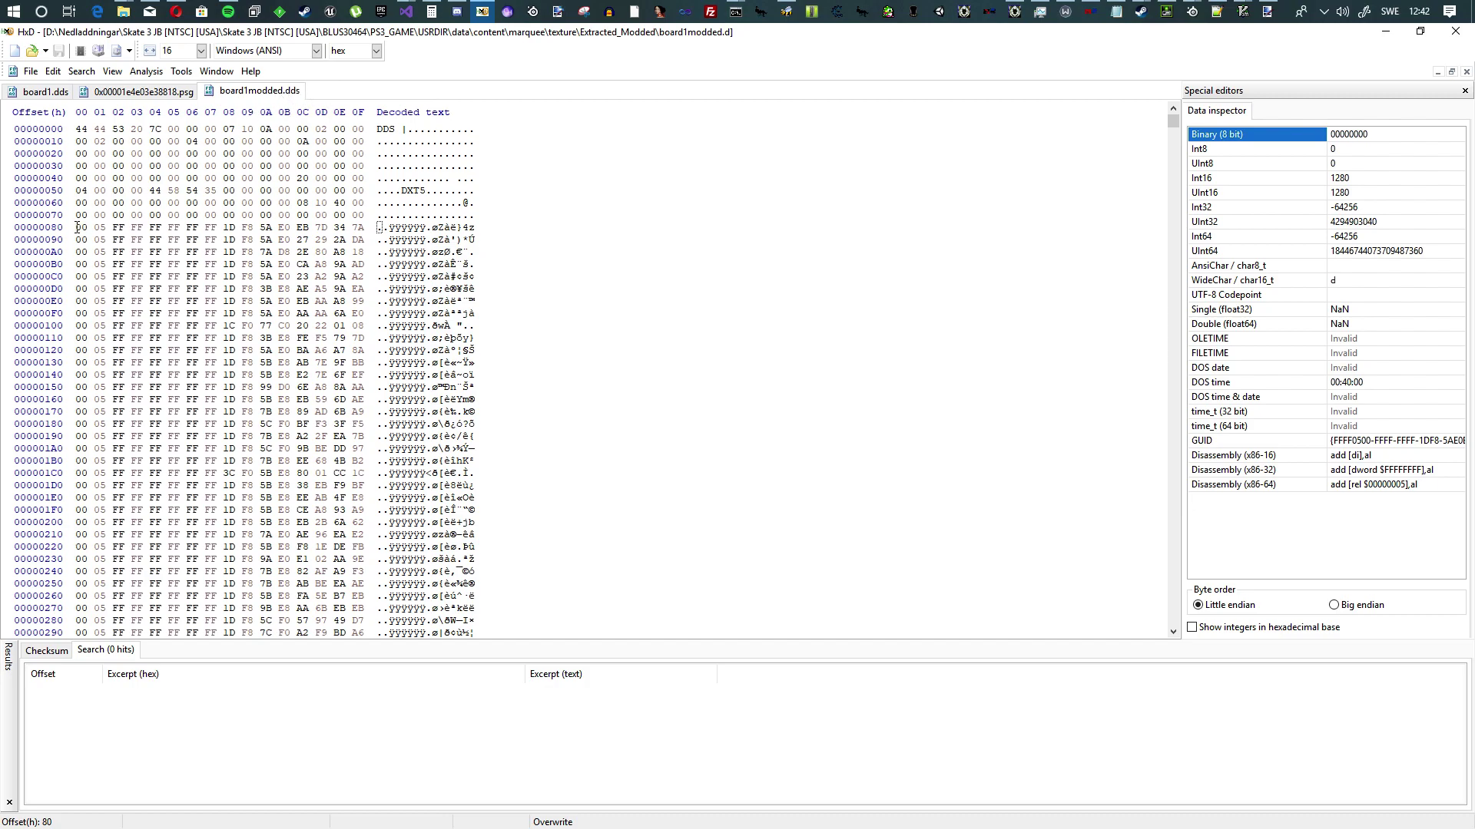
drag(1173, 120, 1119, 641)
shift+click(362, 205)
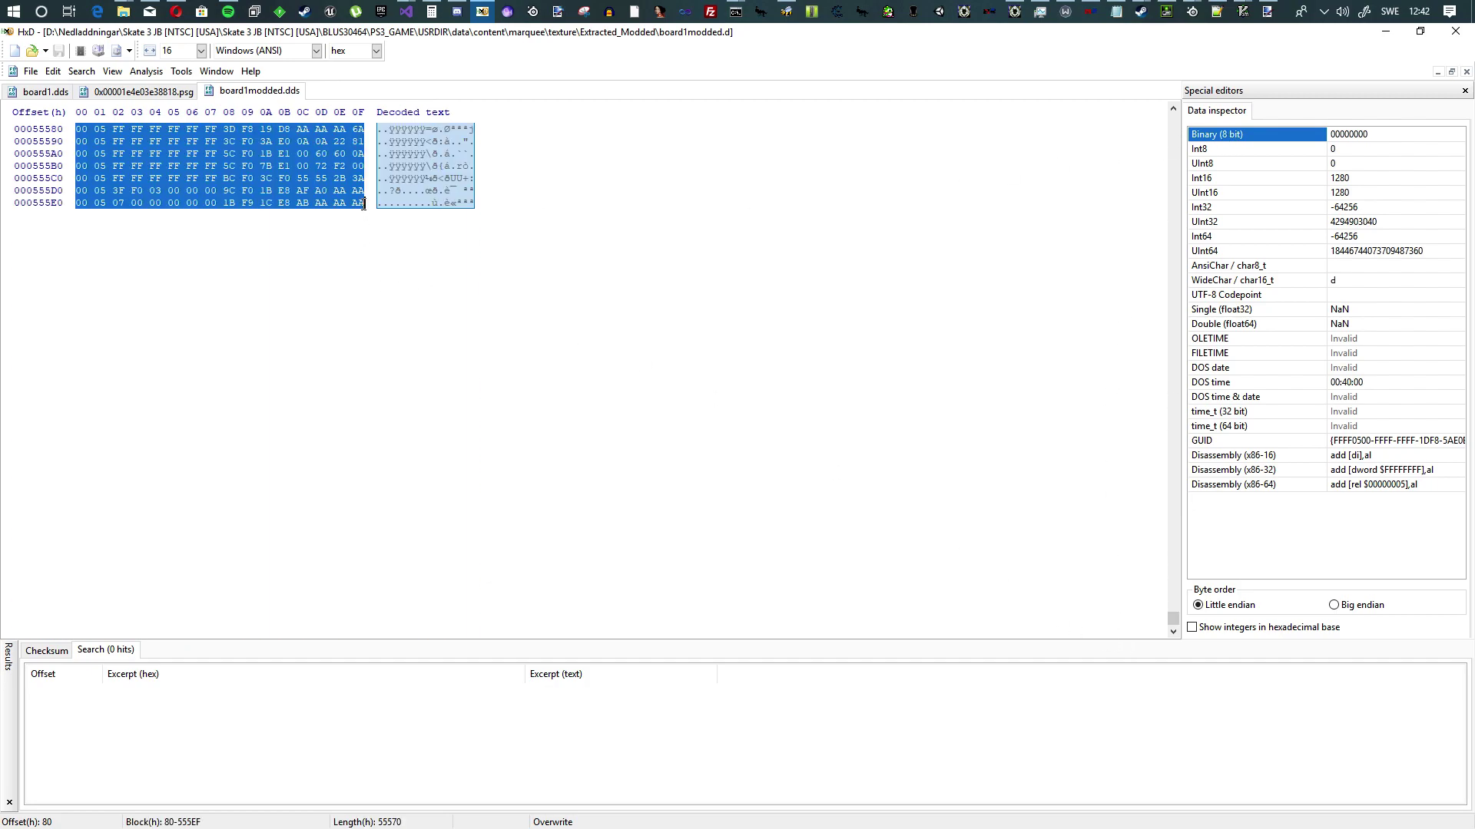
Delete the original texture data in 0x00001e4e03e38818.psg from offset 248 to the end of the file
click(170, 93)
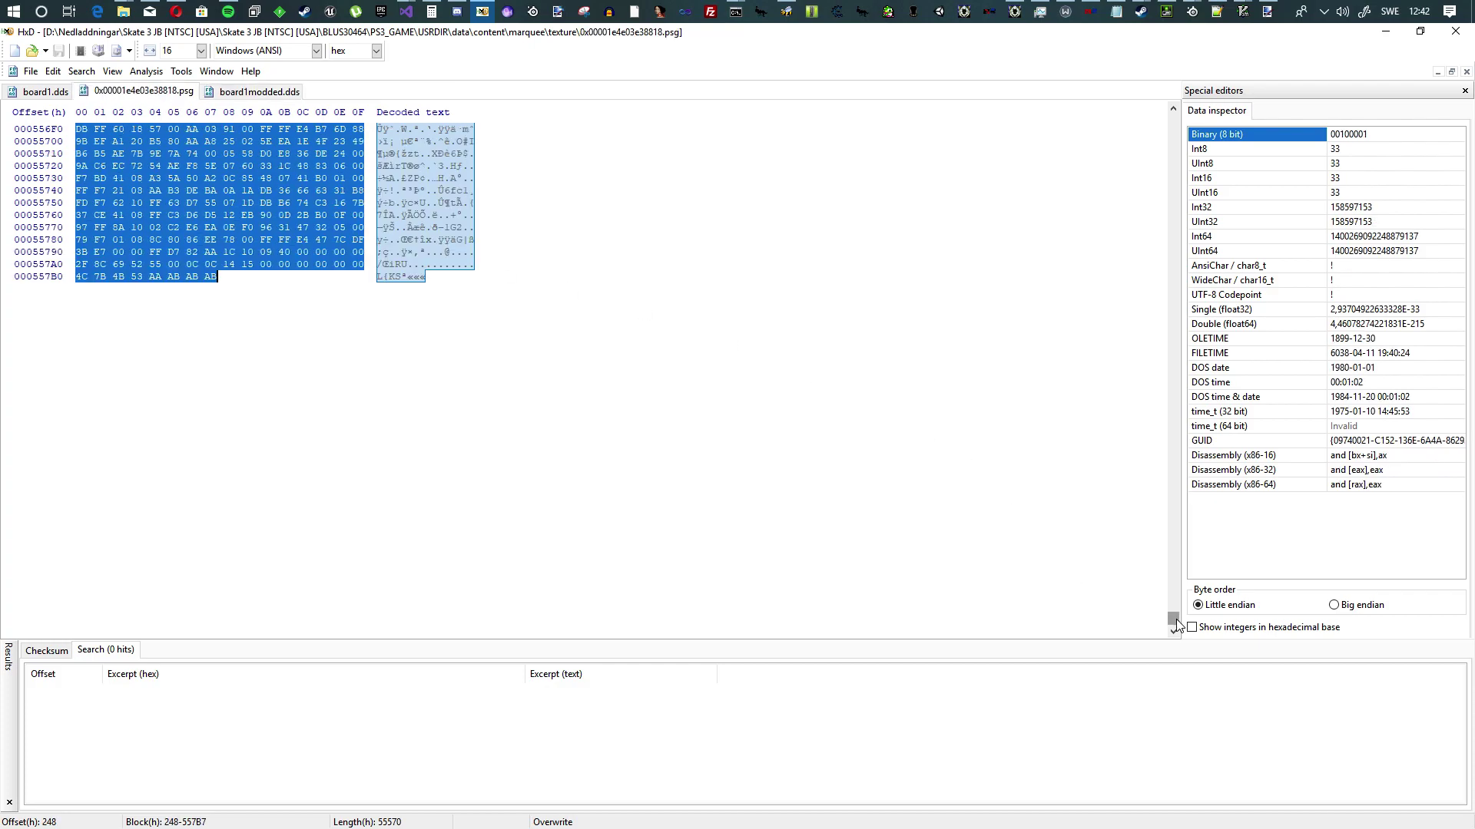
drag(1172, 619, 1117, 125)
scroll(151, 496, down, 2)
click(226, 497)
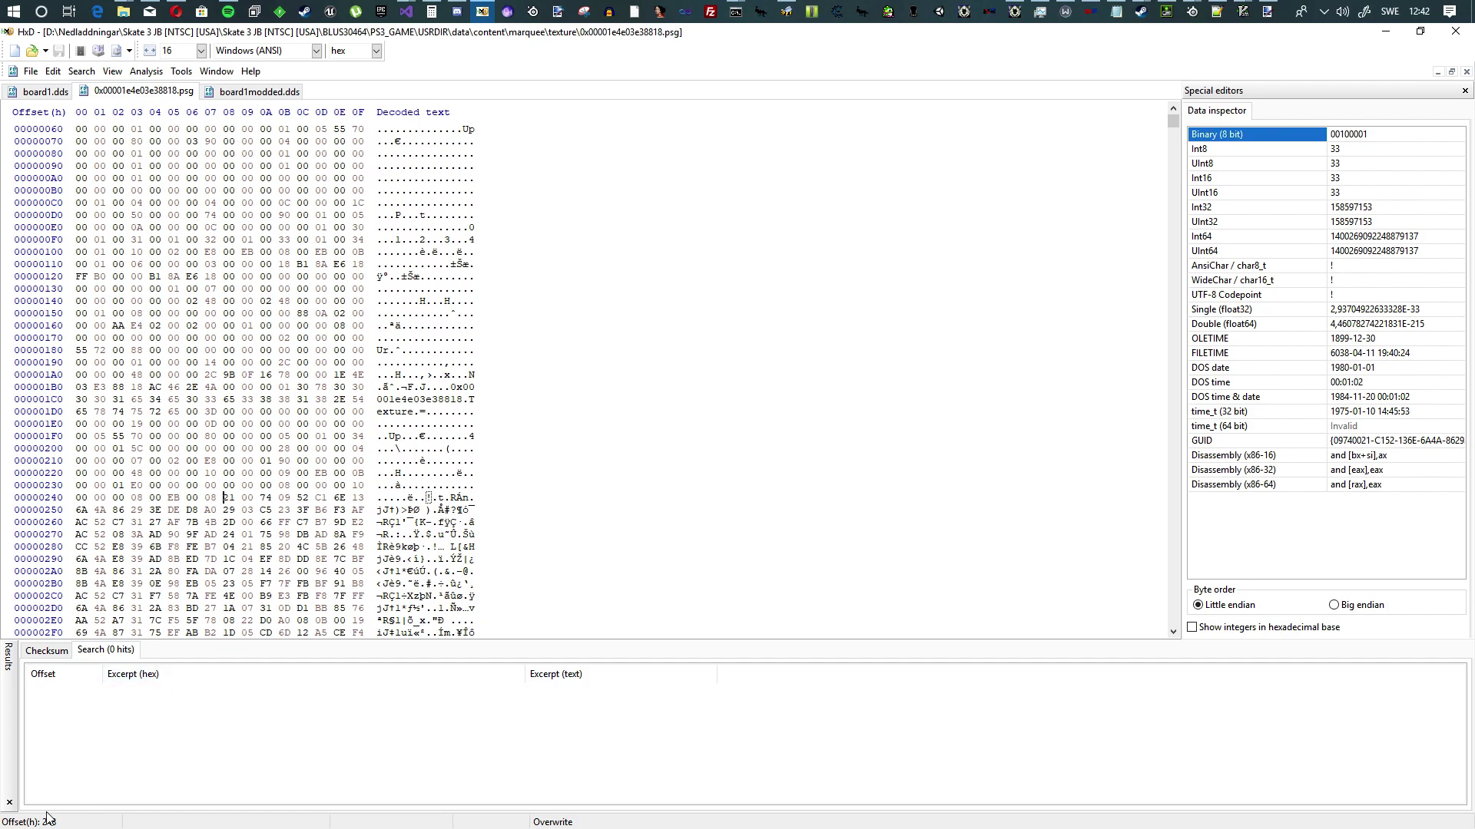
key(Left)
key(Left)
key(Left)
key(Left)
click(222, 498)
drag(1175, 126, 1173, 628)
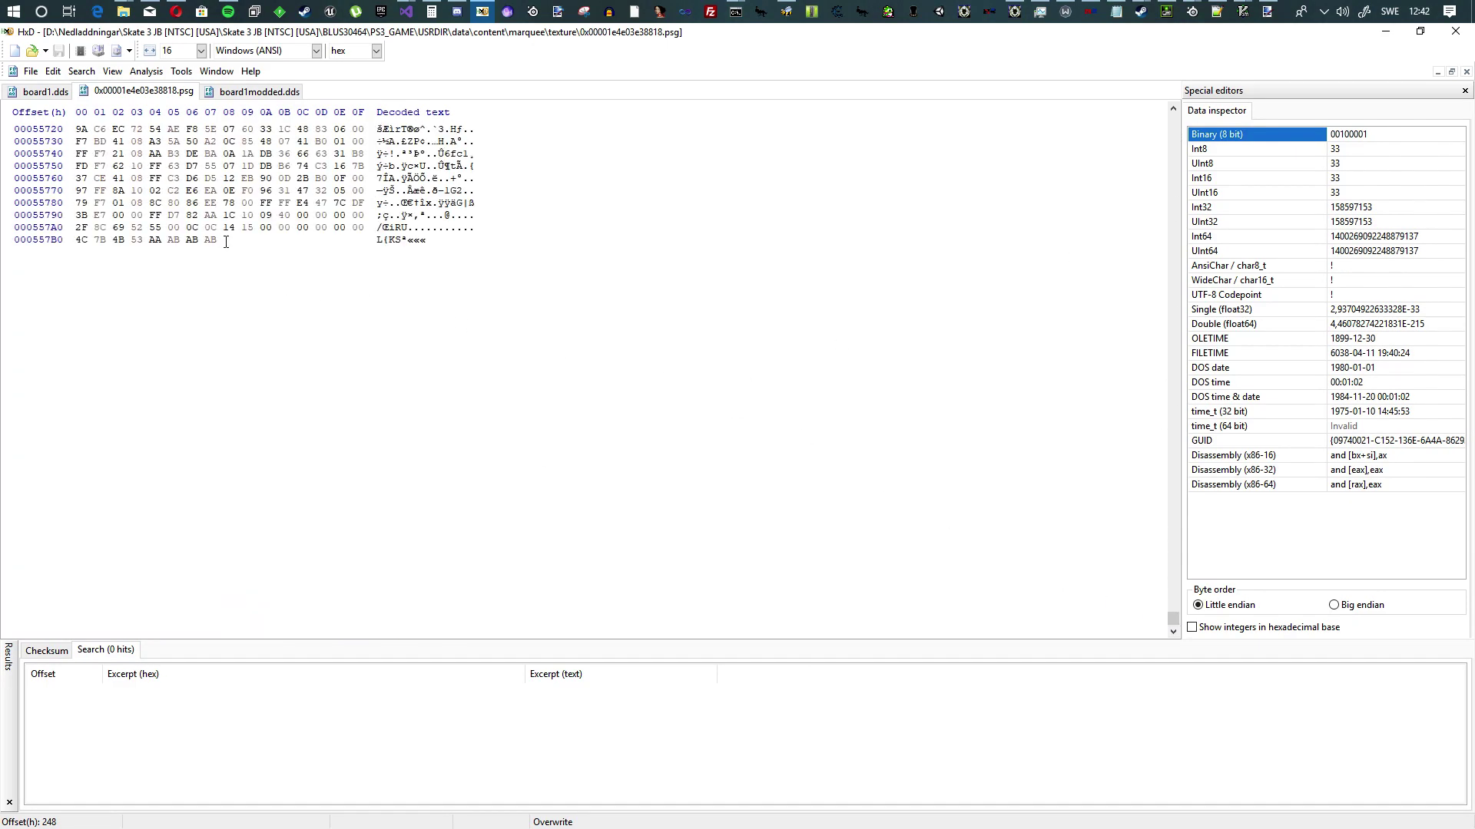
shift+click(227, 243)
key(Delete)
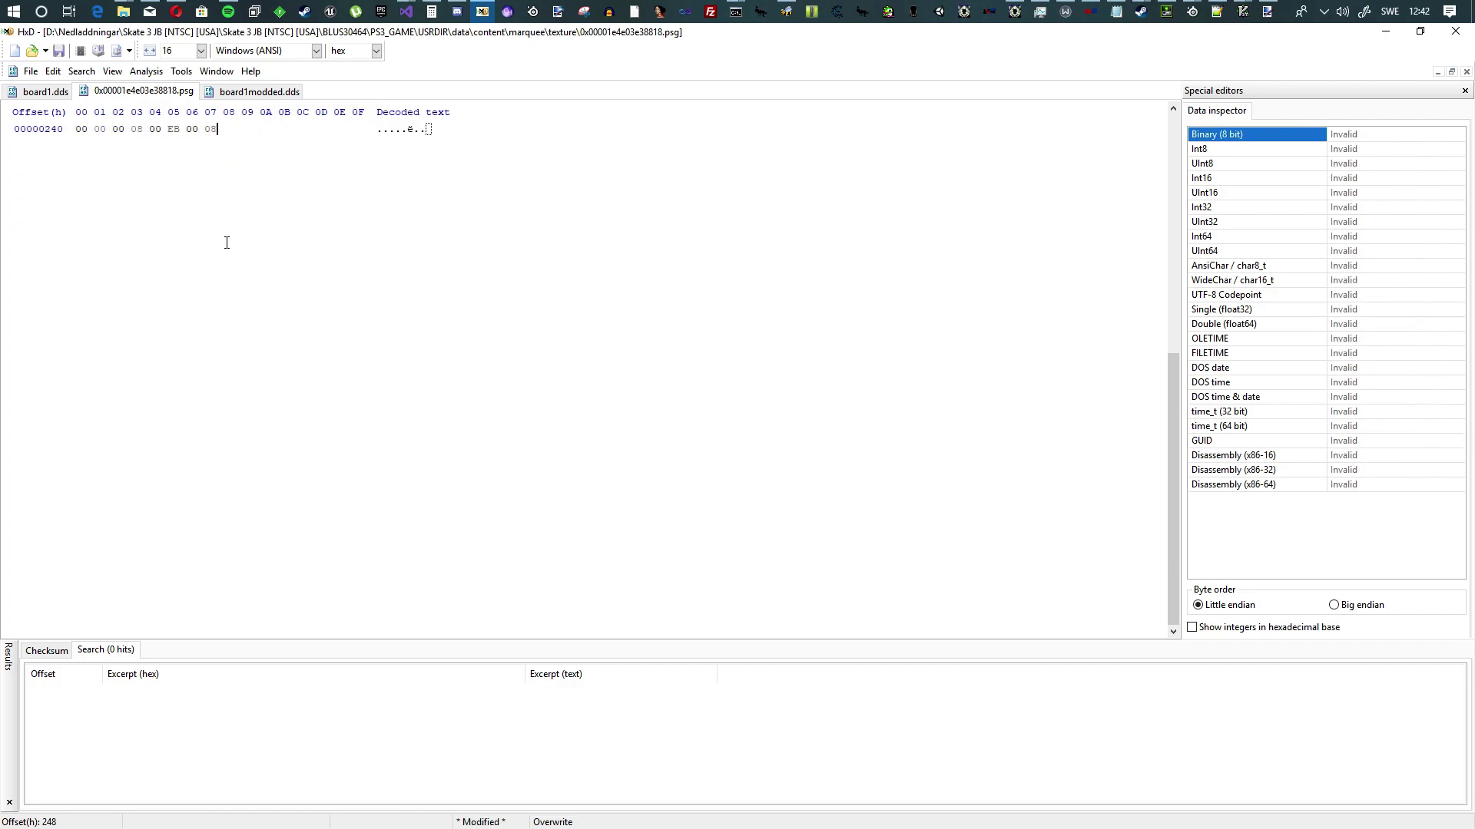
Paste the copied texture data into the PSG file at offset 248 and check it against board1modded.dds
scroll(280, 307, up, 4)
key(ctrl+v)
click(265, 92)
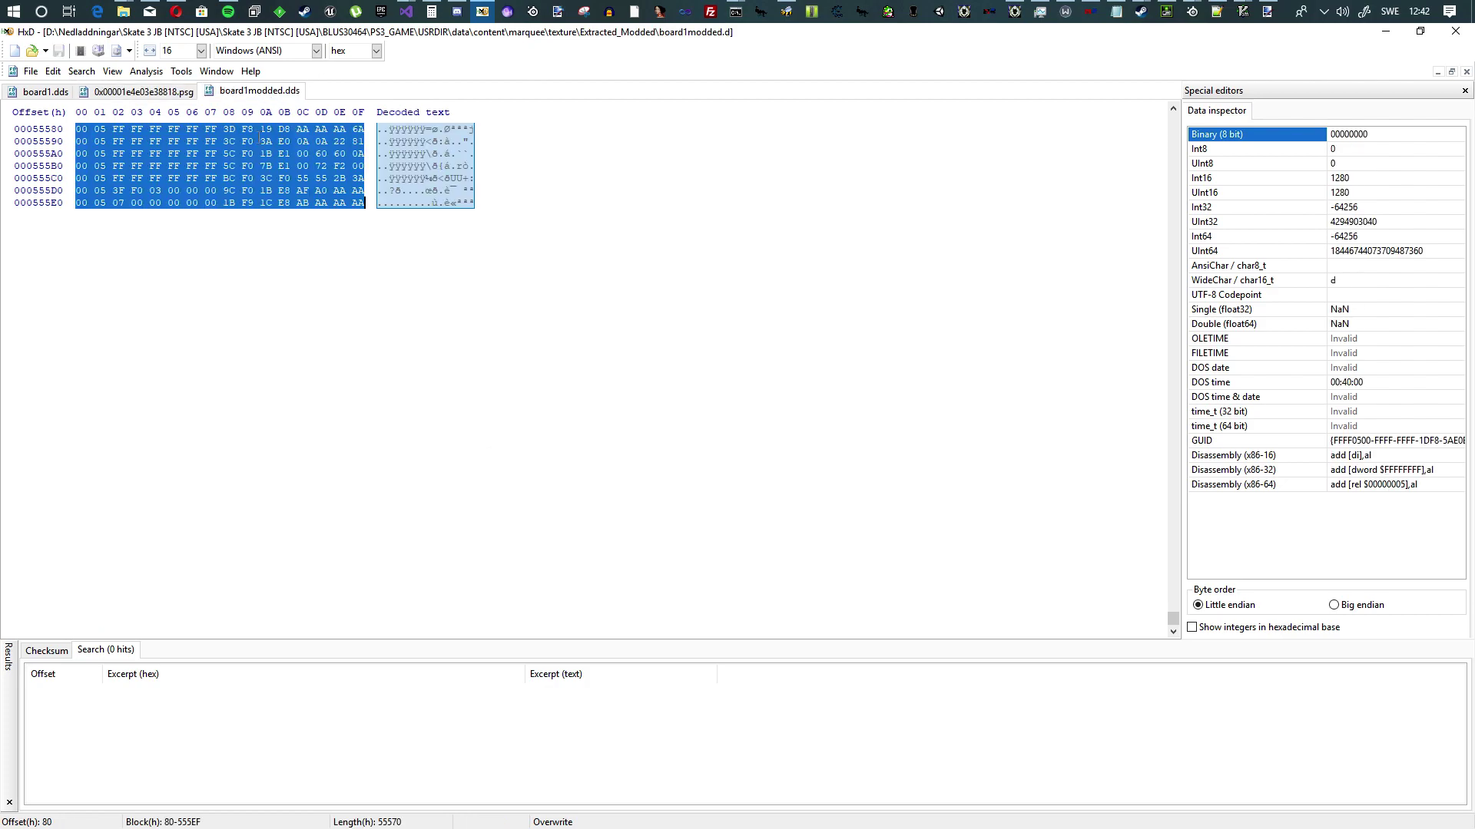
click(164, 96)
scroll(253, 558, down, 2)
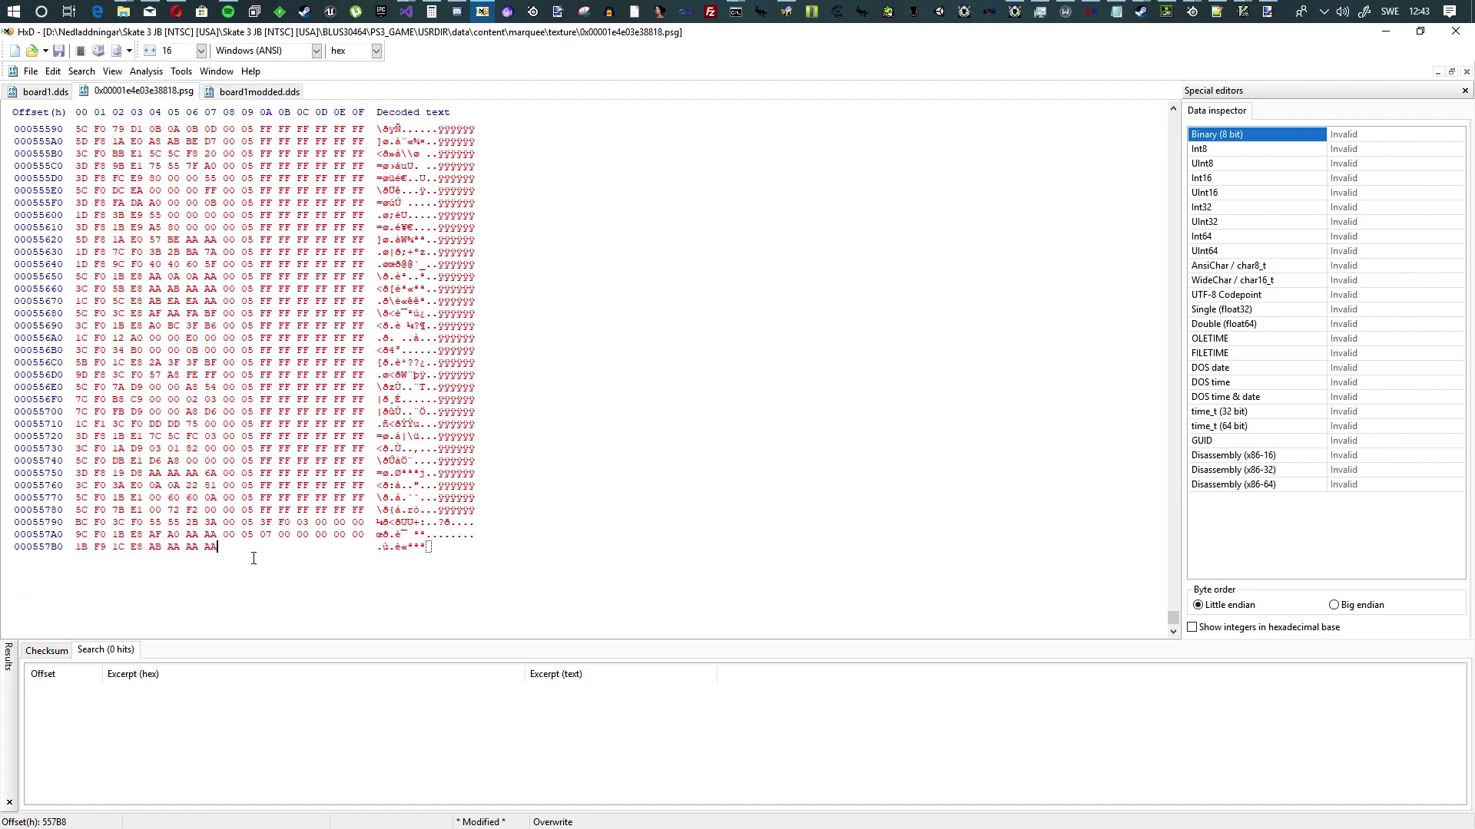
click(273, 91)
click(161, 91)
click(60, 54)
Switch to paint.net and start saving the image over board1modded.dds in DirectDraw Surface (DDS) format
click(1272, 14)
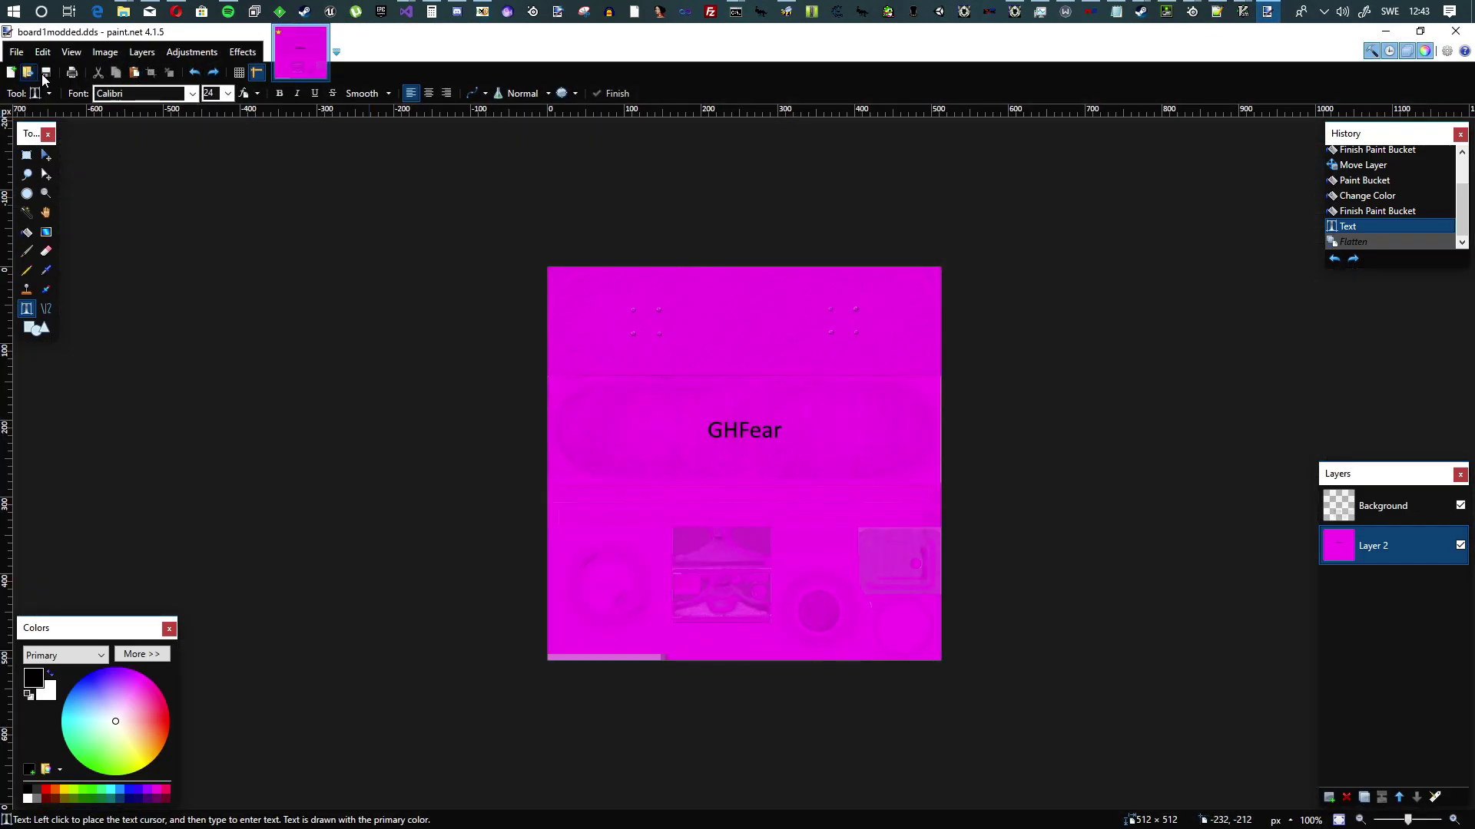
click(47, 75)
click(269, 379)
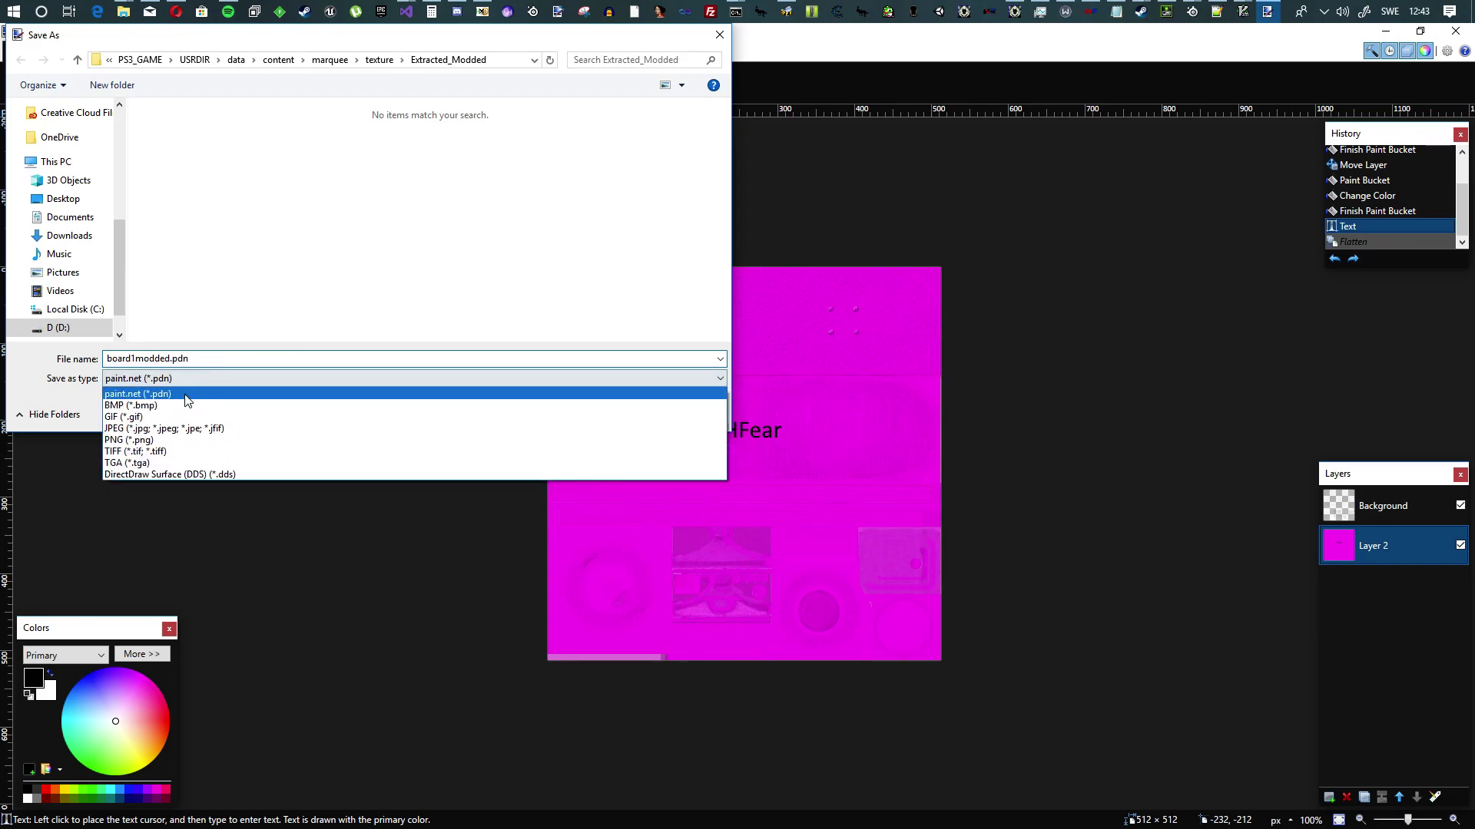
click(185, 470)
click(605, 413)
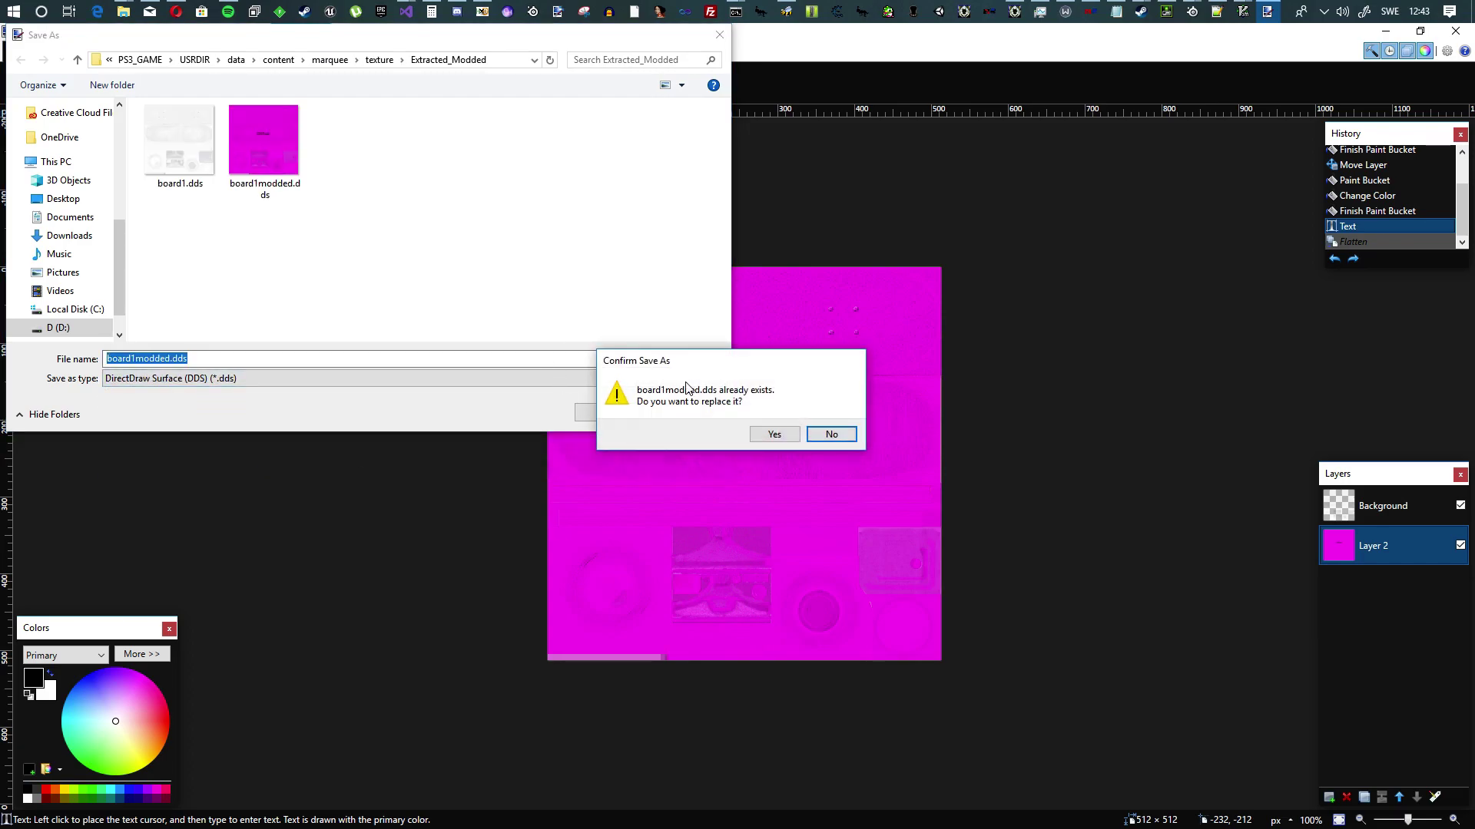
click(777, 434)
Try the DXT1 (Opaque/1-bit Alpha) compression, examine the mipmap filter options, and cancel the save
click(107, 169)
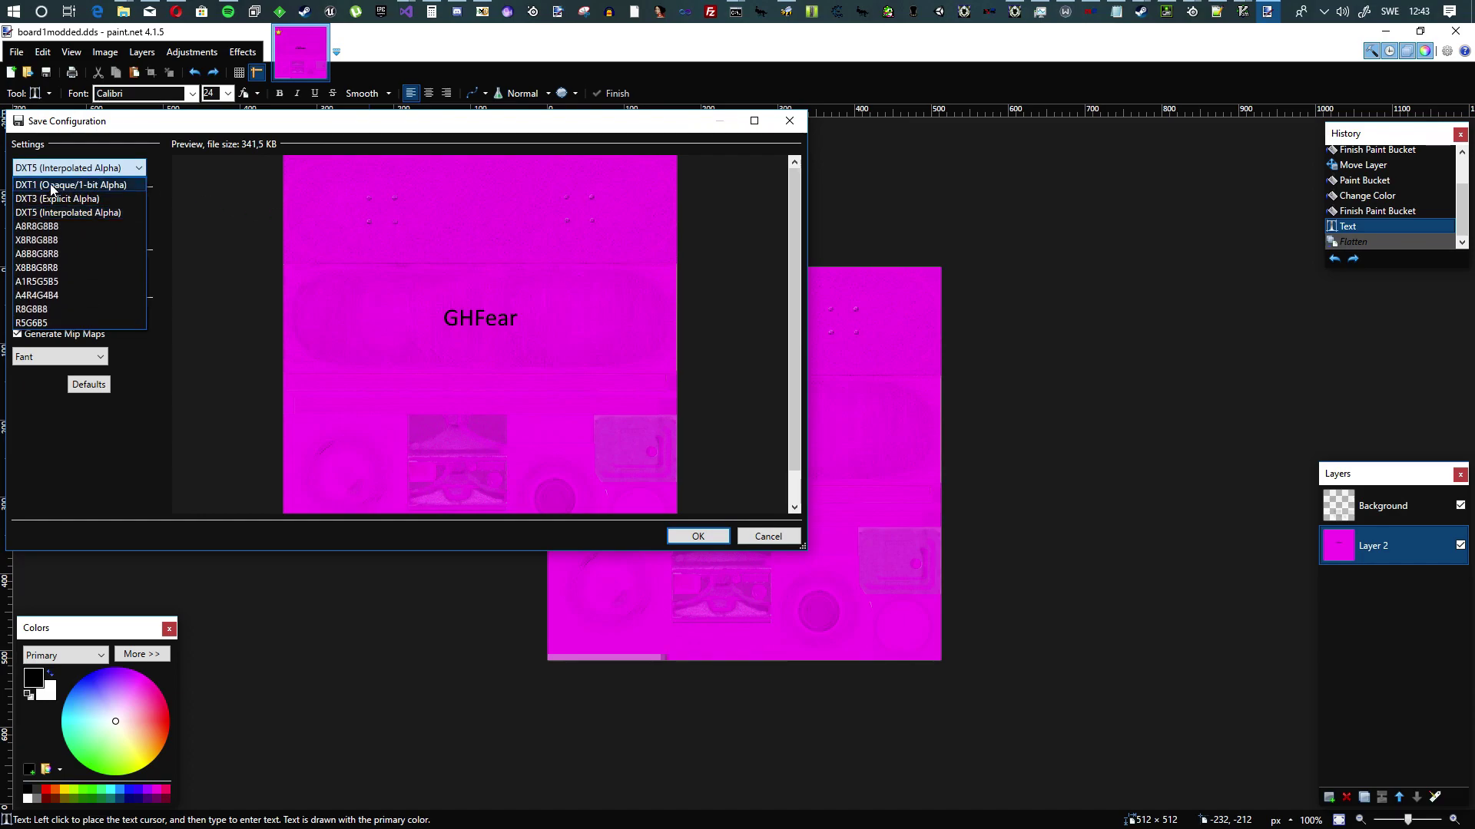
click(52, 188)
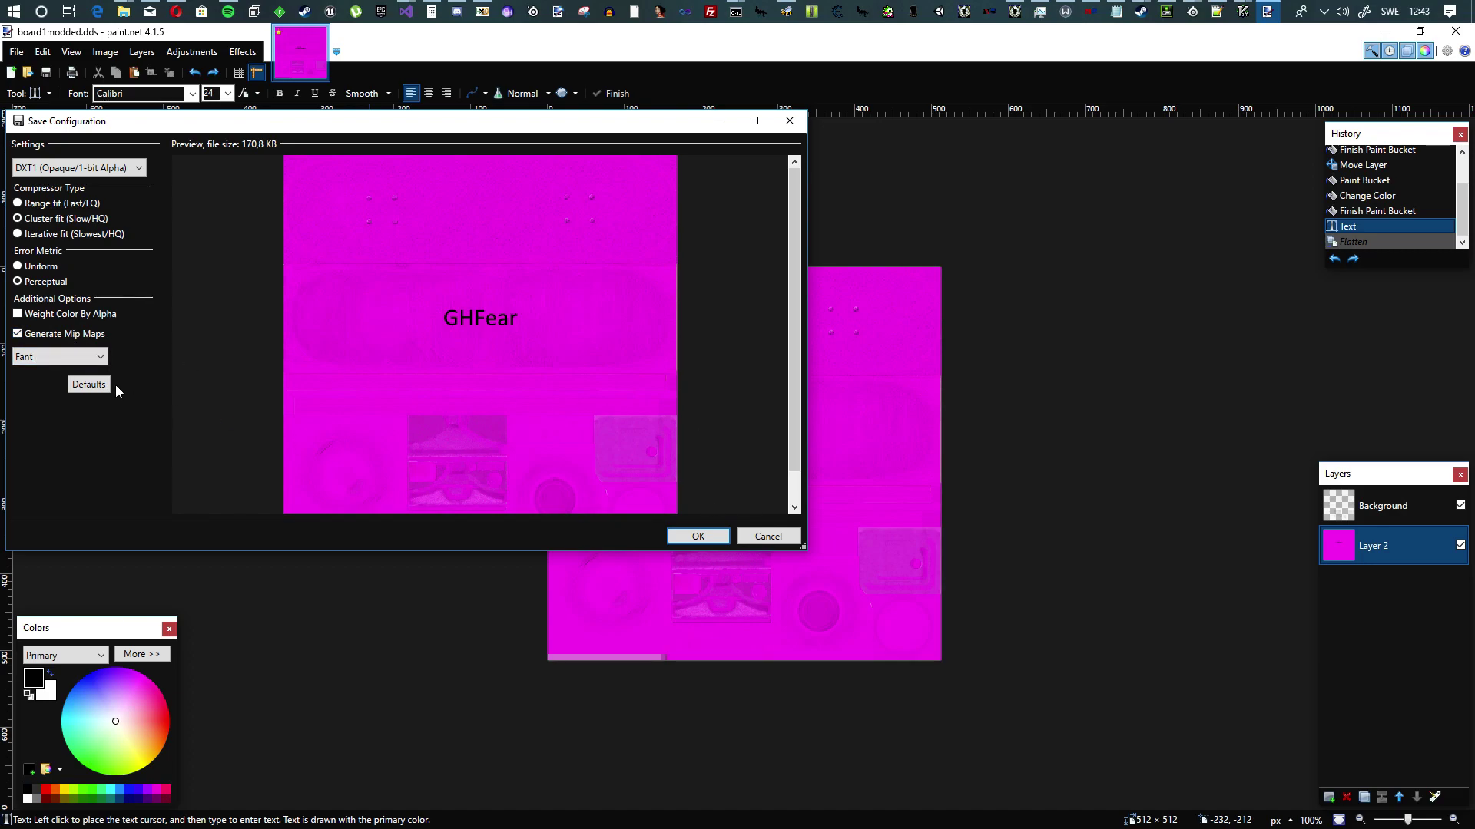
click(102, 359)
click(164, 379)
click(90, 357)
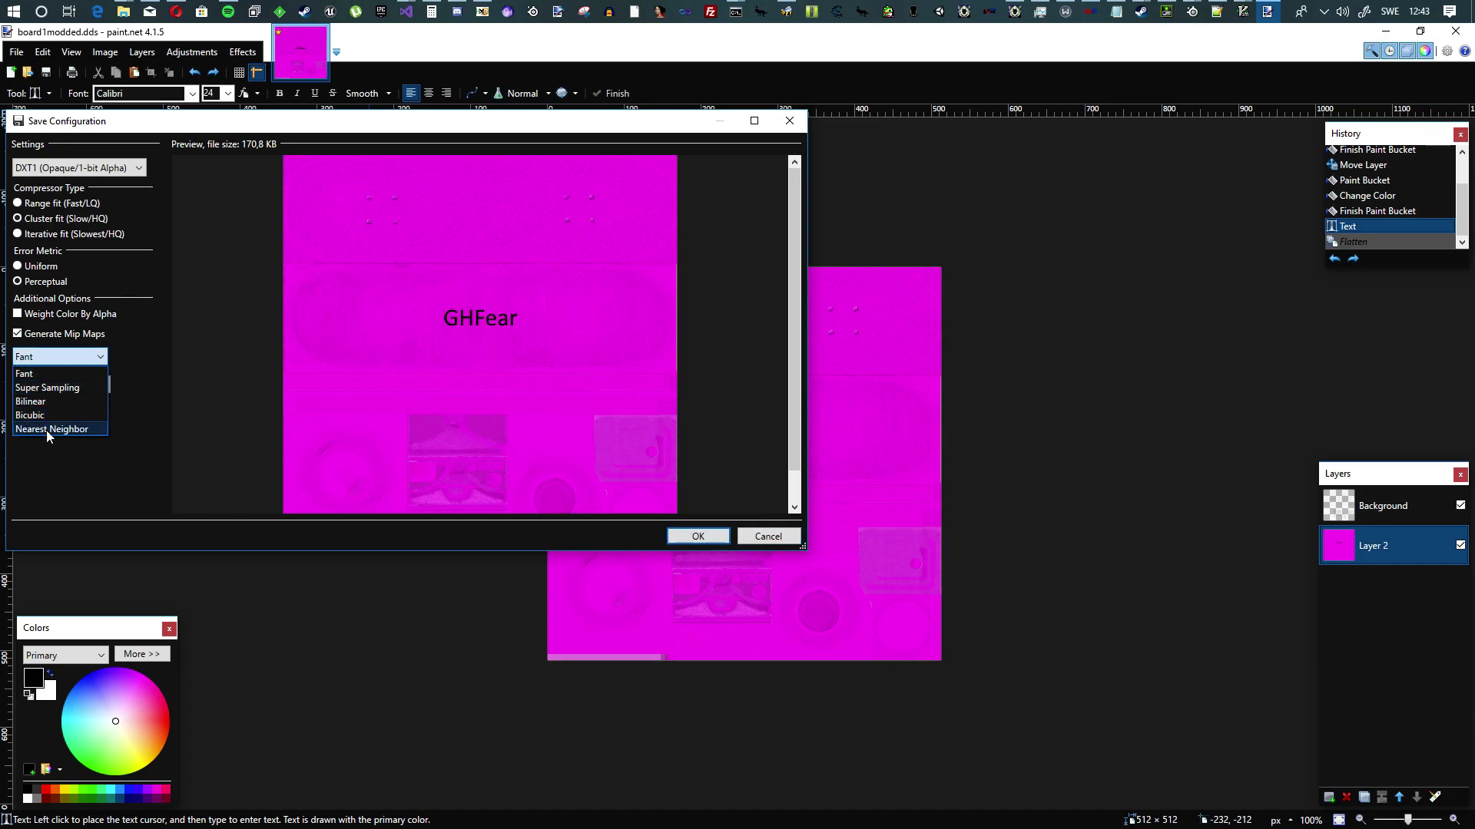
click(182, 399)
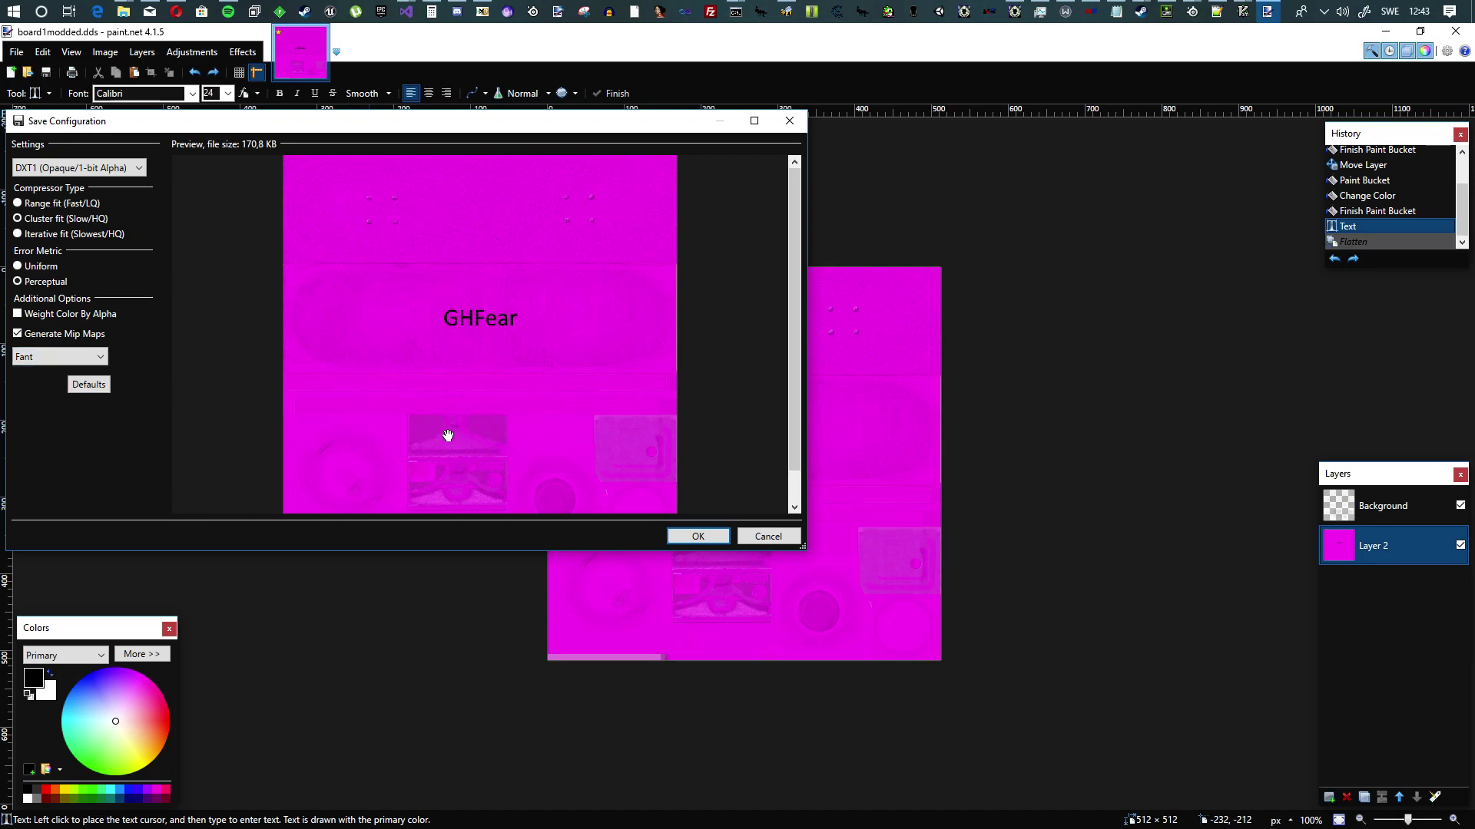
click(772, 537)
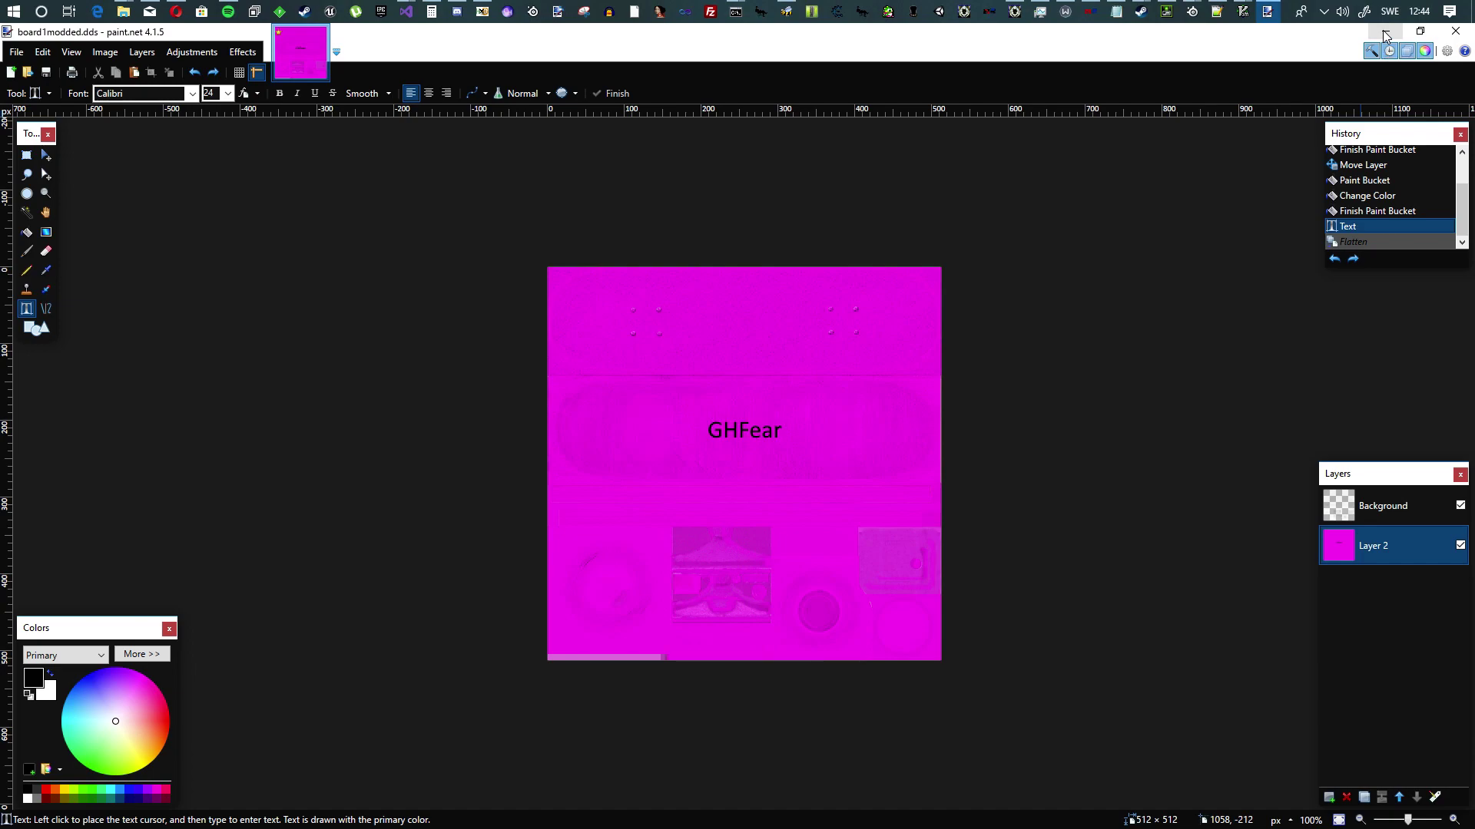
Minimize paint.net, HxD, Noesis and the front Explorer window, and place the remaining Extracted_Modded folder window beside the Skate 3 folder
click(1385, 31)
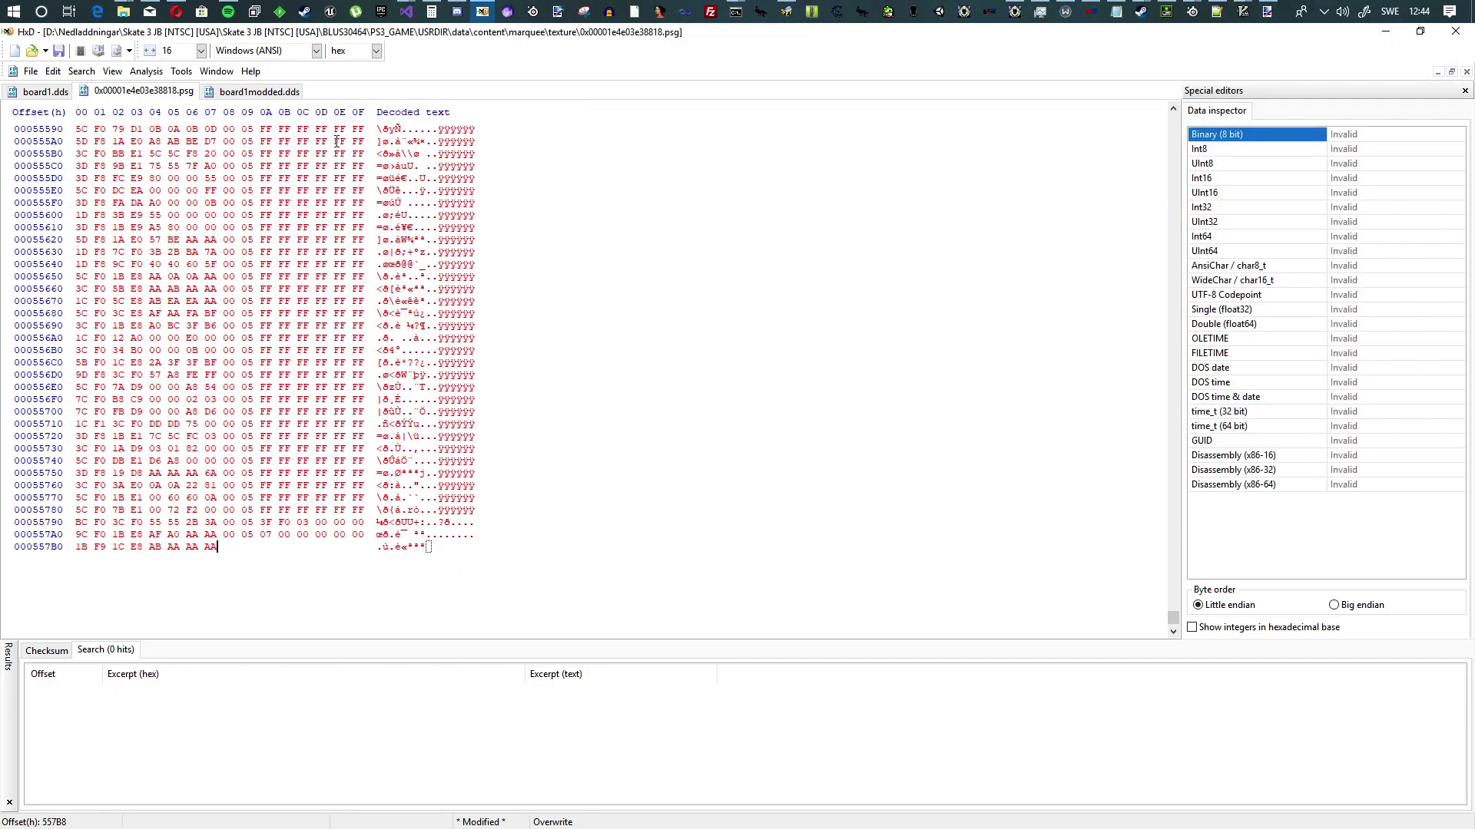
click(1384, 31)
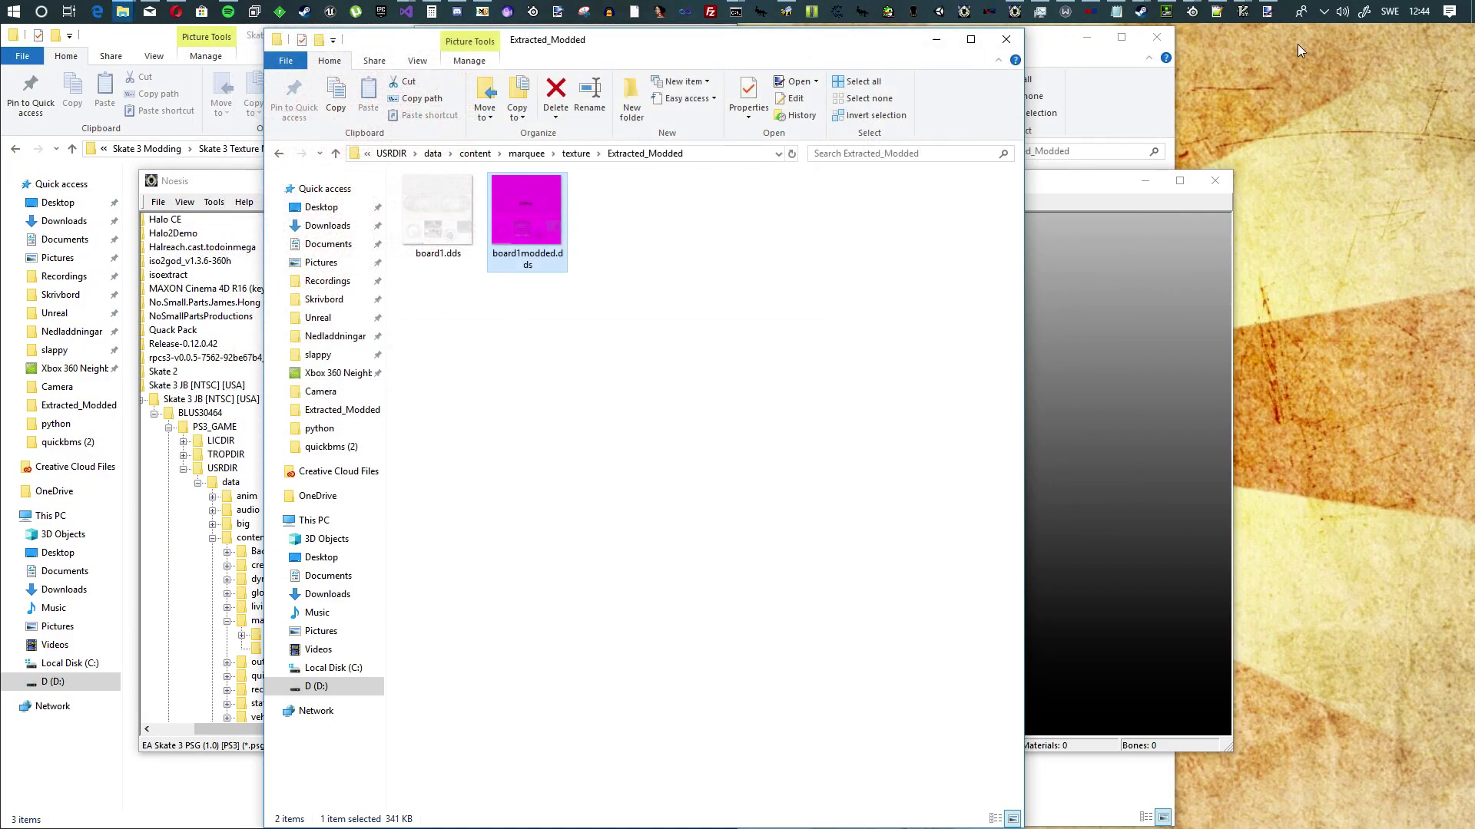
click(925, 43)
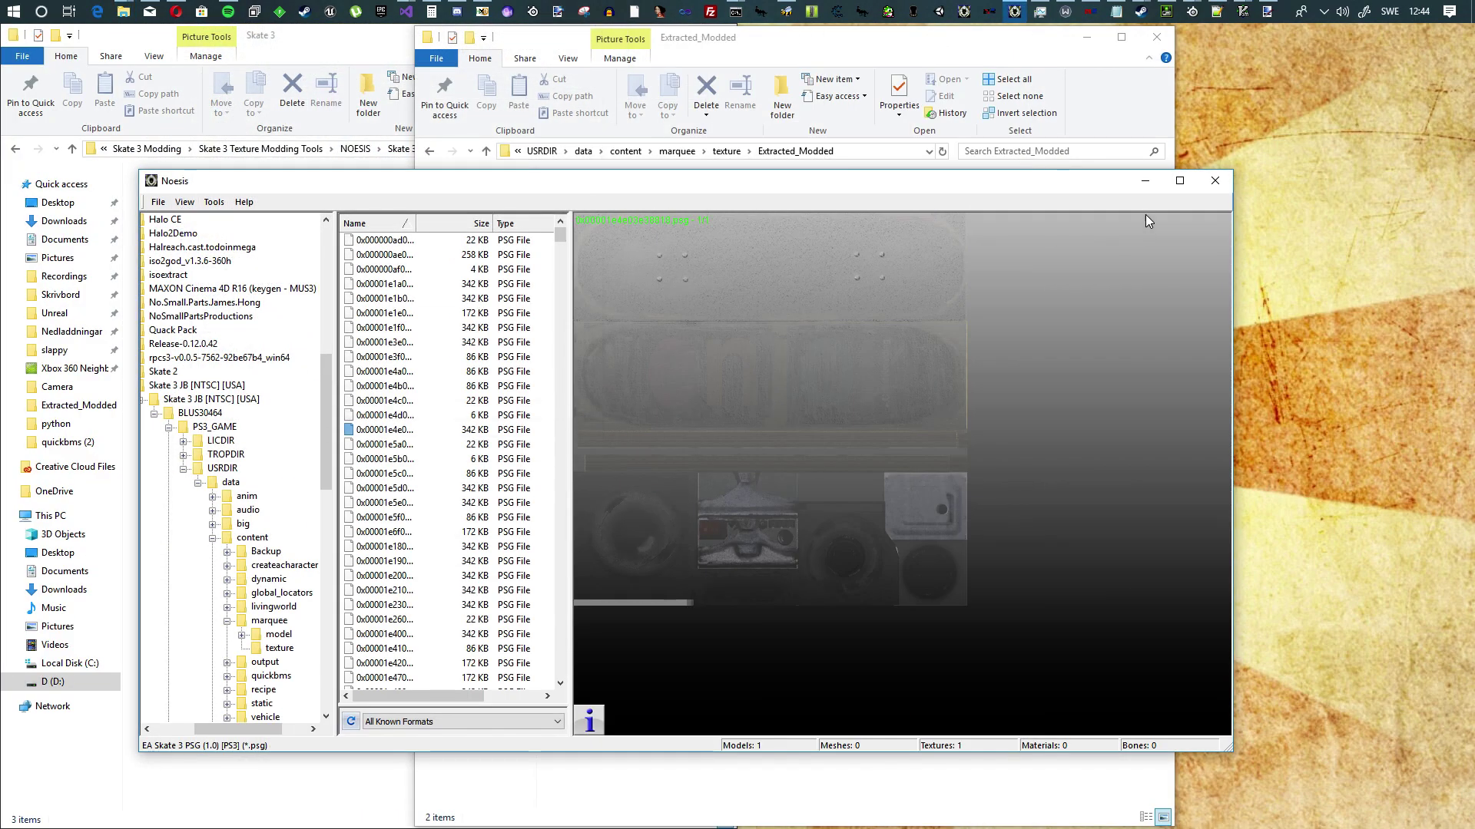
click(1145, 183)
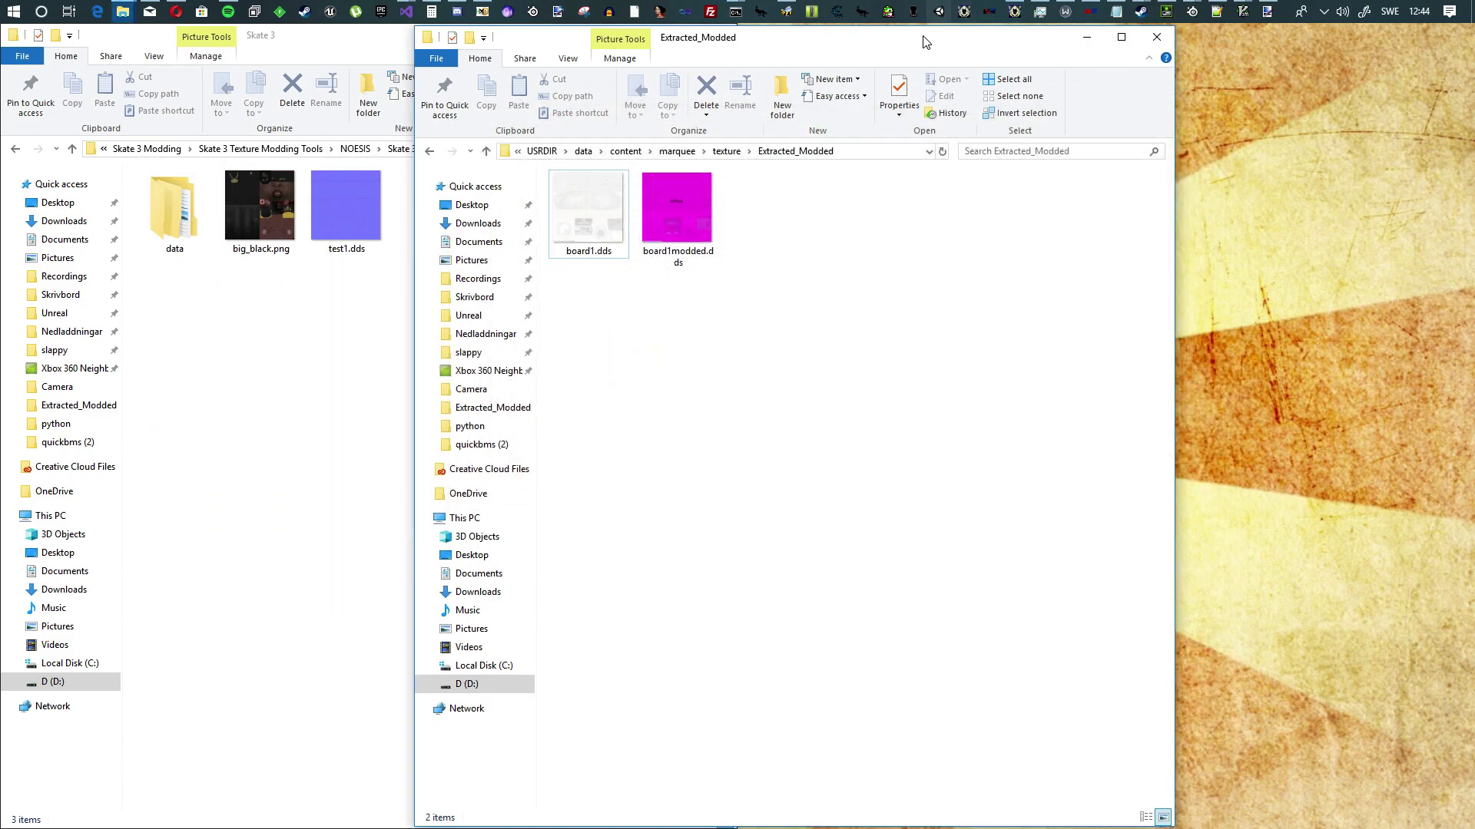
drag(925, 43, 1248, 40)
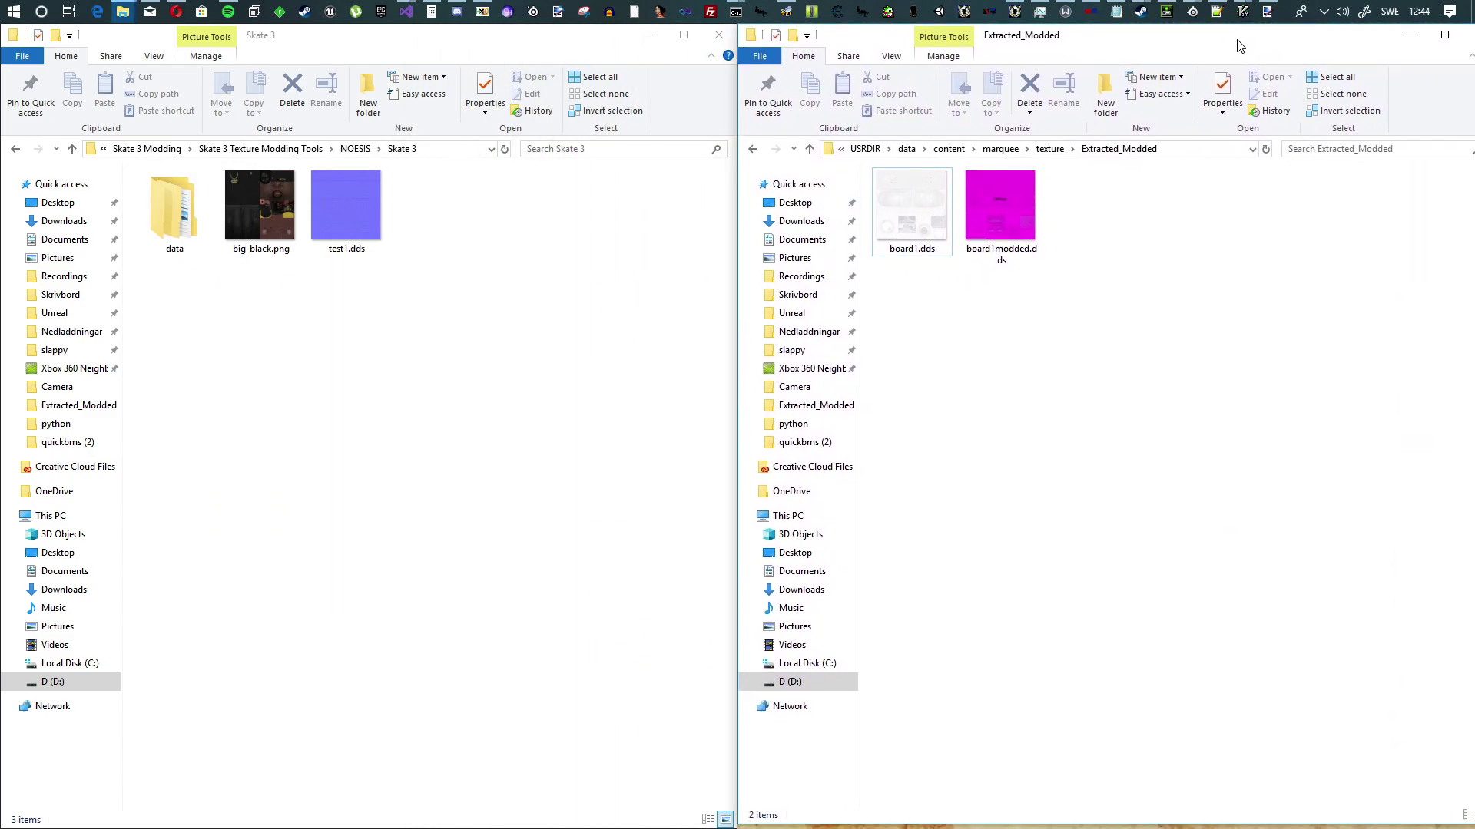